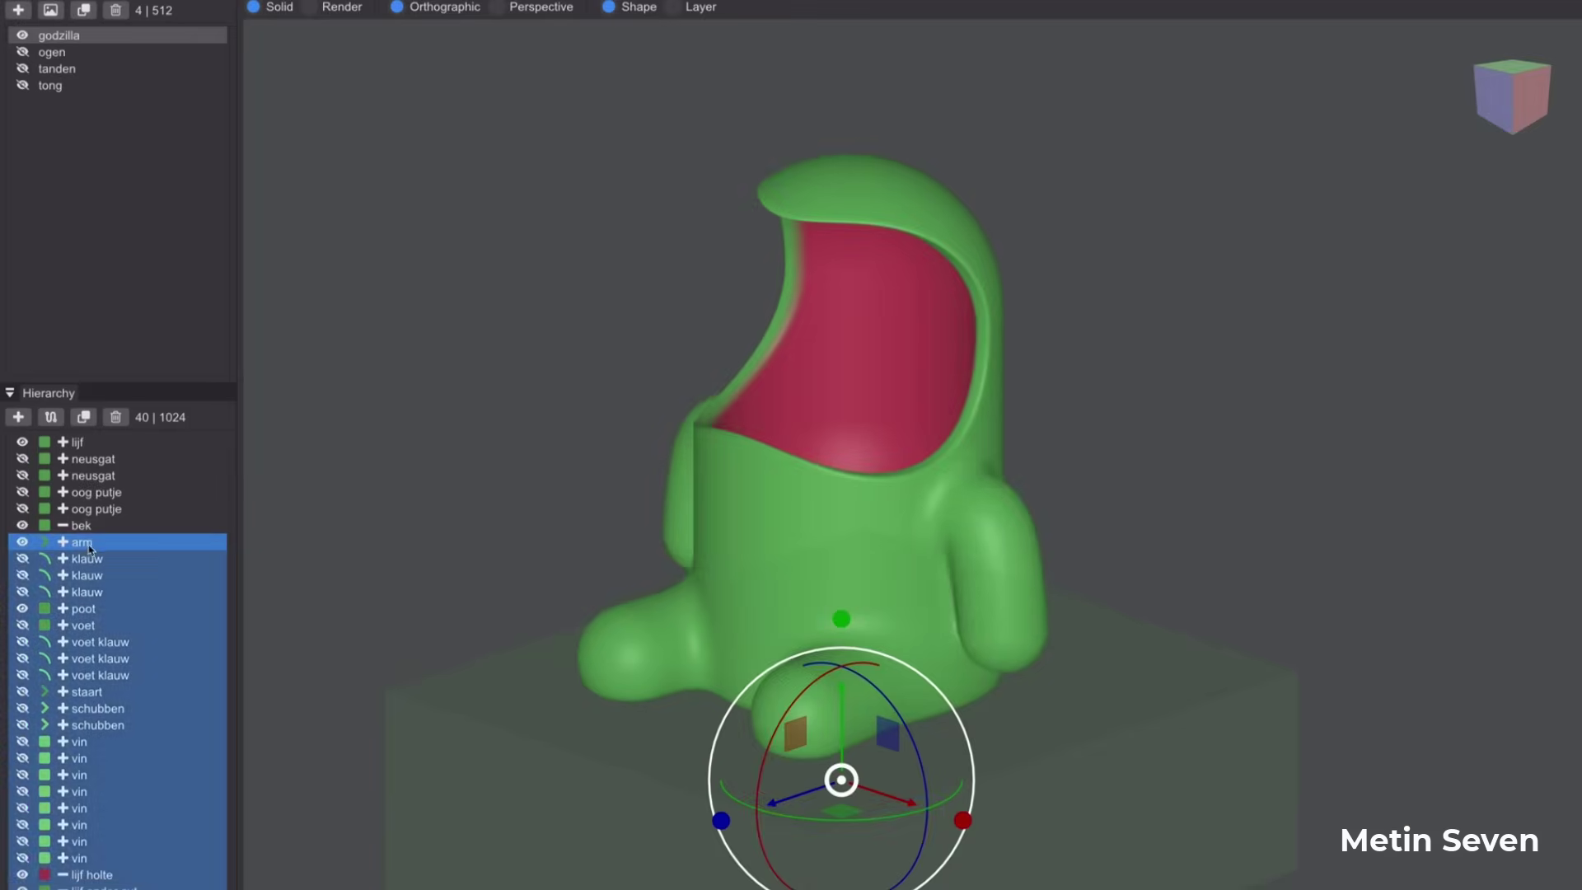
- Reshape the arm of the godzilla model by repositioning its shoulder, elbow and hand points so that it bends outward from the body
{"action": "left_click", "coordinate": [89, 546]}
{"action": "right_click_drag", "start_coordinate": [1012, 639], "coordinate": [919, 630]}
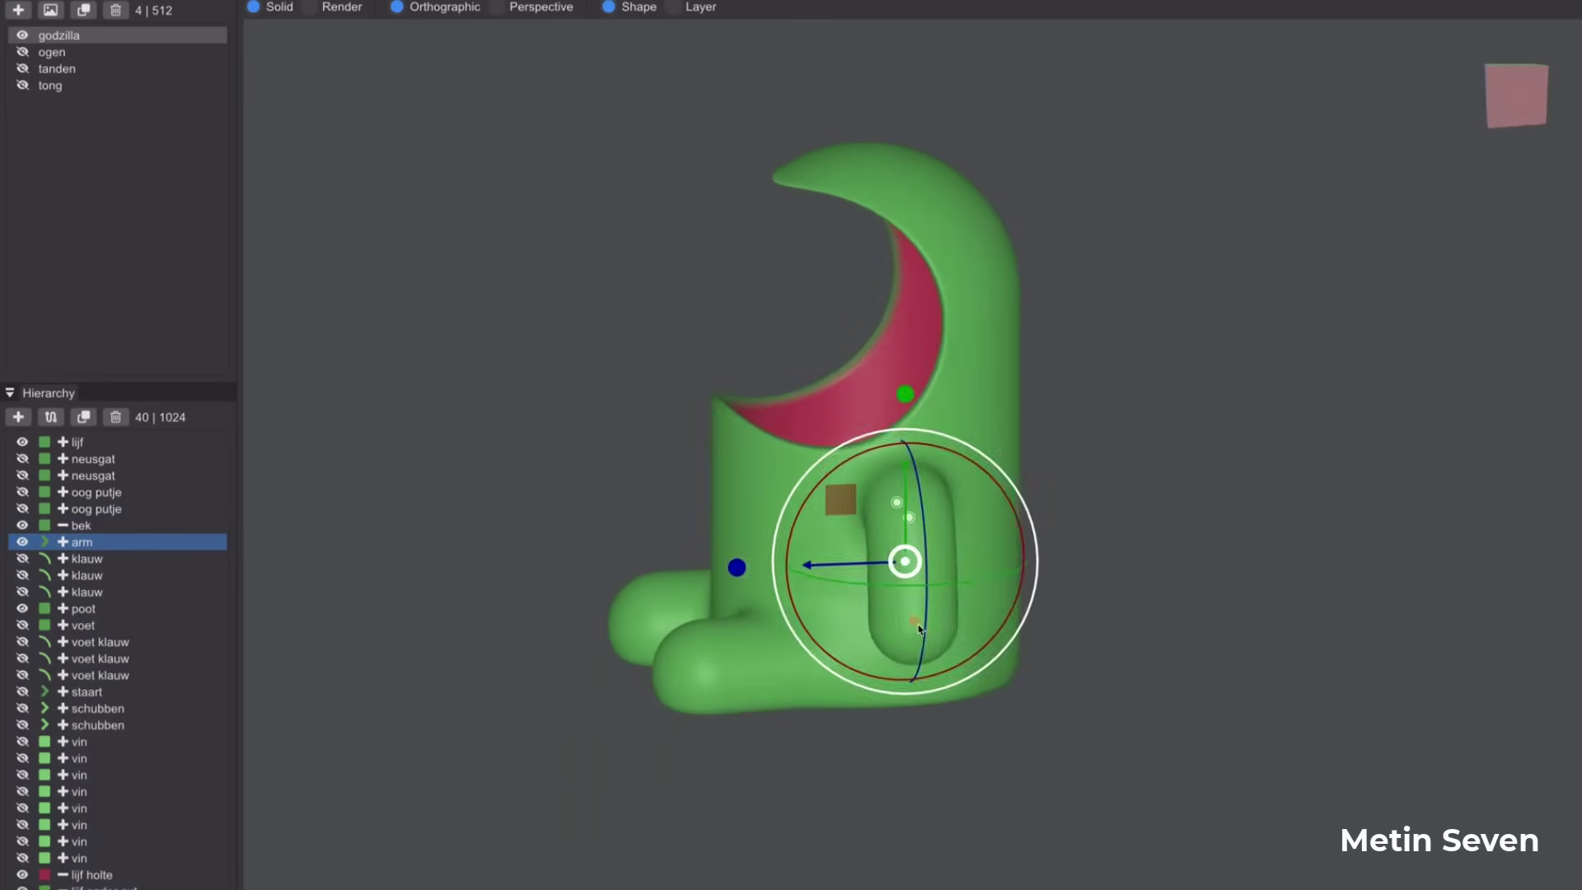
{"action": "left_click_drag", "start_coordinate": [917, 624], "coordinate": [866, 616]}
{"action": "left_click_drag", "start_coordinate": [909, 518], "coordinate": [969, 533]}
{"action": "right_click_drag", "start_coordinate": [971, 536], "coordinate": [1068, 568]}
{"action": "left_click_drag", "start_coordinate": [958, 521], "coordinate": [921, 556]}
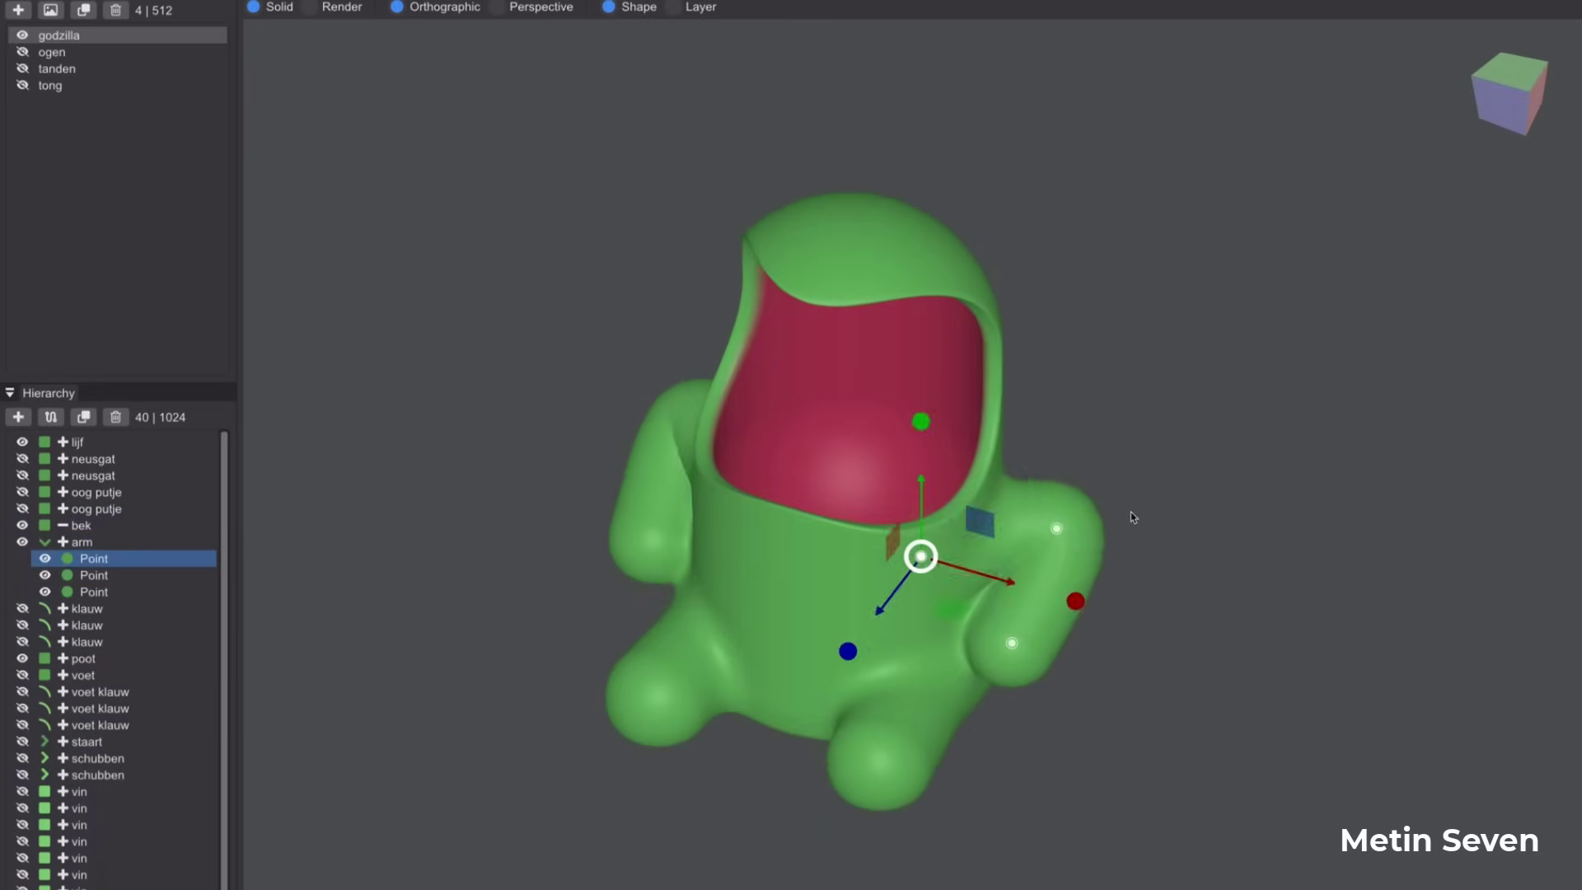
{"action": "right_click_drag", "start_coordinate": [1134, 518], "coordinate": [1190, 541]}
{"action": "left_click_drag", "start_coordinate": [954, 537], "coordinate": [978, 498]}
{"action": "left_click_drag", "start_coordinate": [1056, 537], "coordinate": [1045, 499]}
{"action": "left_click_drag", "start_coordinate": [1058, 602], "coordinate": [1068, 594]}
{"action": "left_click", "coordinate": [1290, 526]}
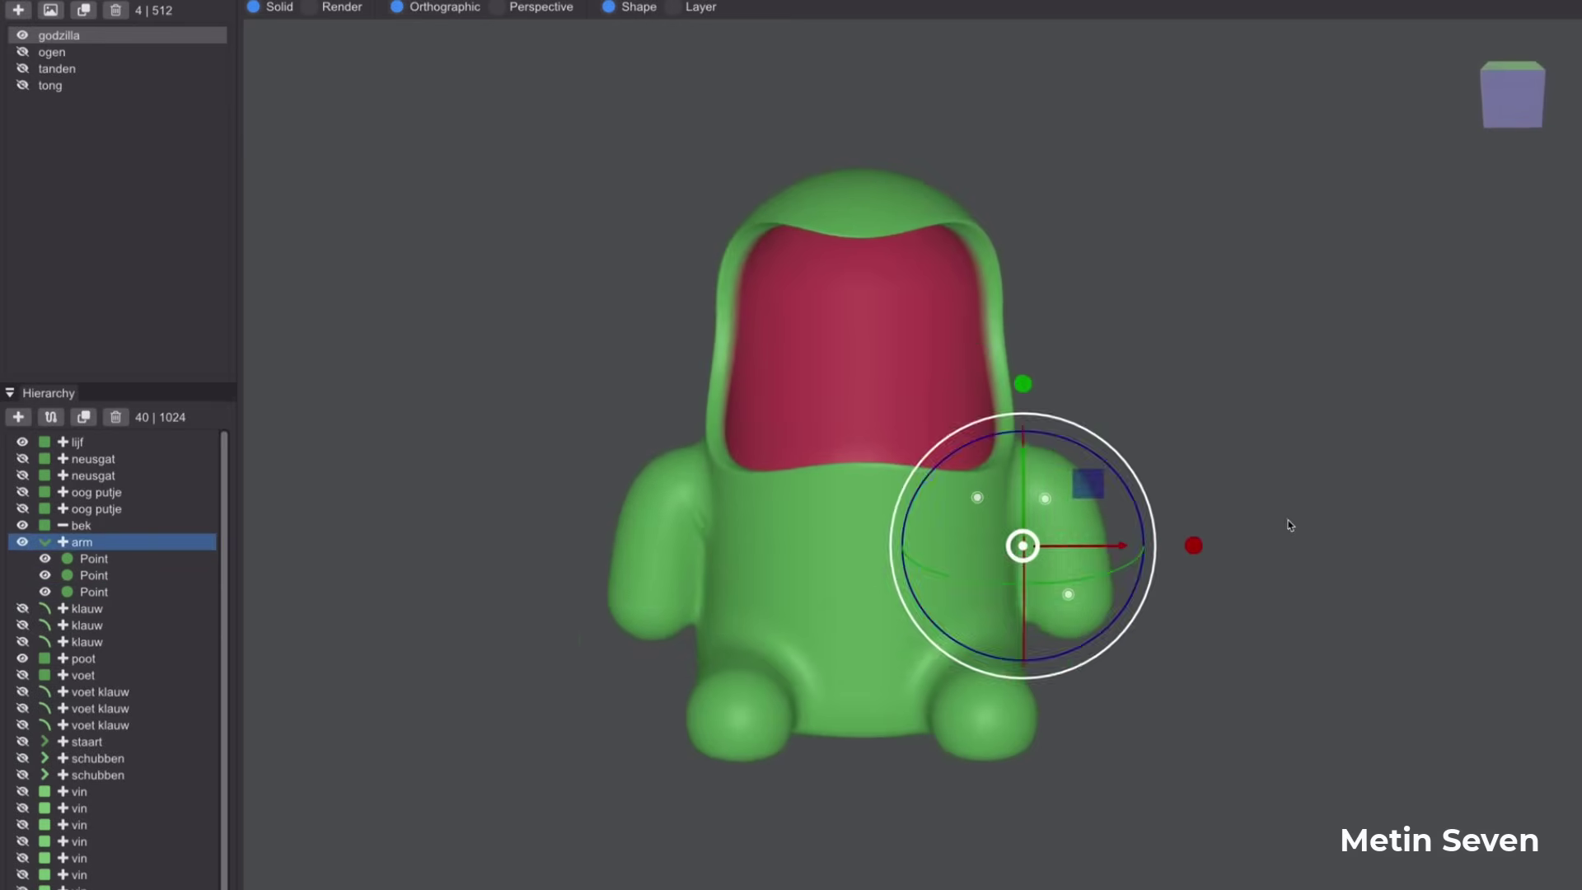
- Unhide the three klauw strokes of the arm and the first voet klauw stroke, adding the voet klauw to the selection
{"action": "right_click_drag", "start_coordinate": [1291, 526], "coordinate": [1221, 551]}
{"action": "left_click", "coordinate": [22, 610]}
{"action": "left_click", "coordinate": [22, 626]}
{"action": "left_click", "coordinate": [22, 644]}
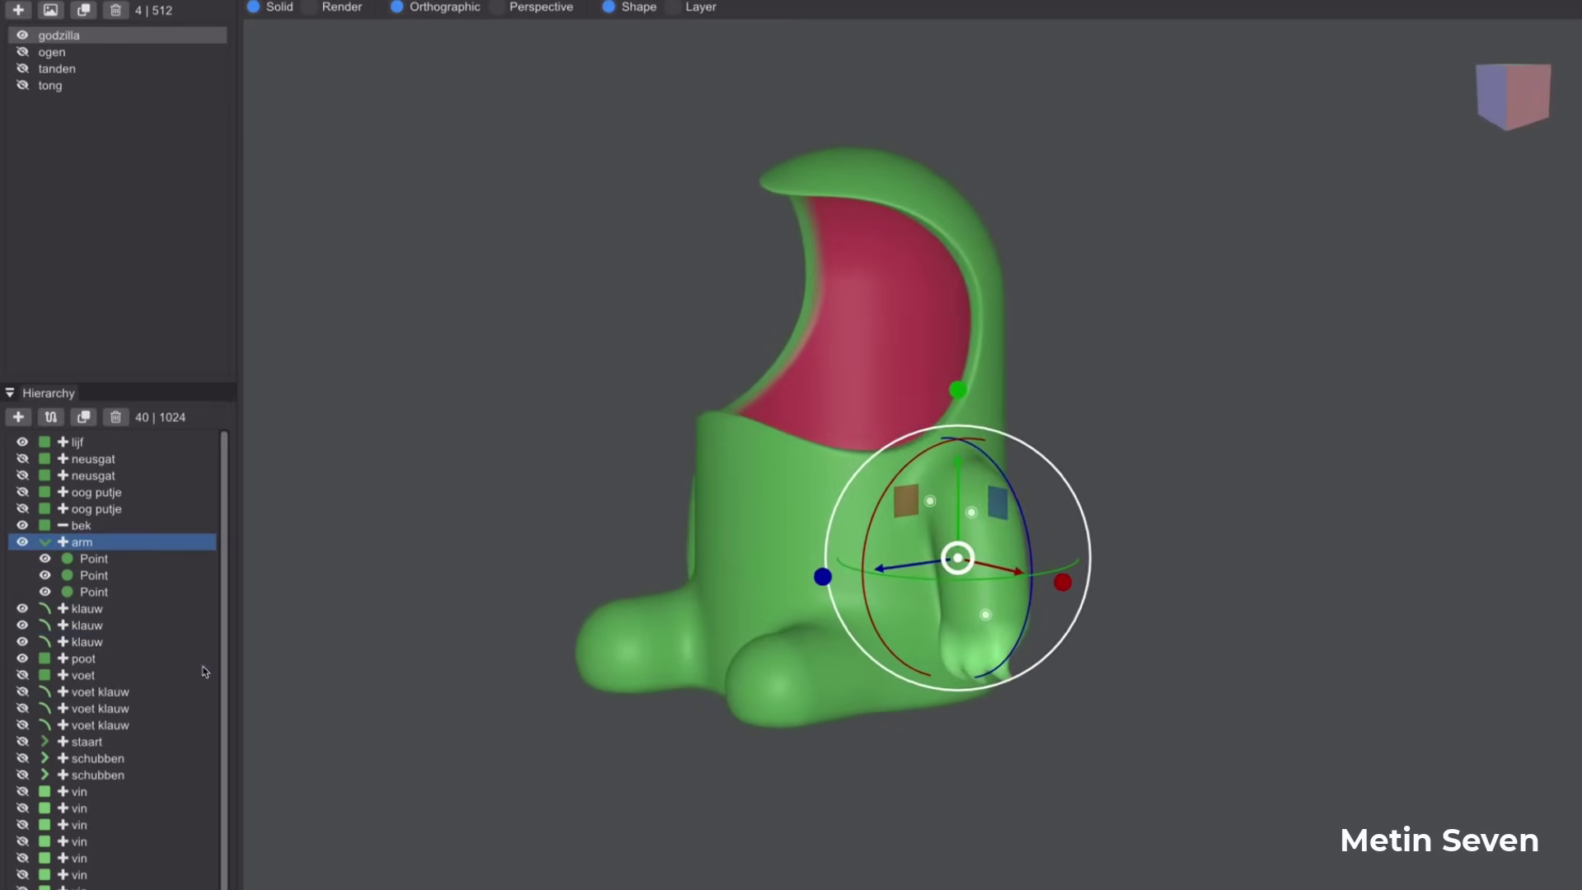
{"action": "left_click", "coordinate": [22, 692]}
{"action": "left_click", "coordinate": [91, 692], "text": "shift"}
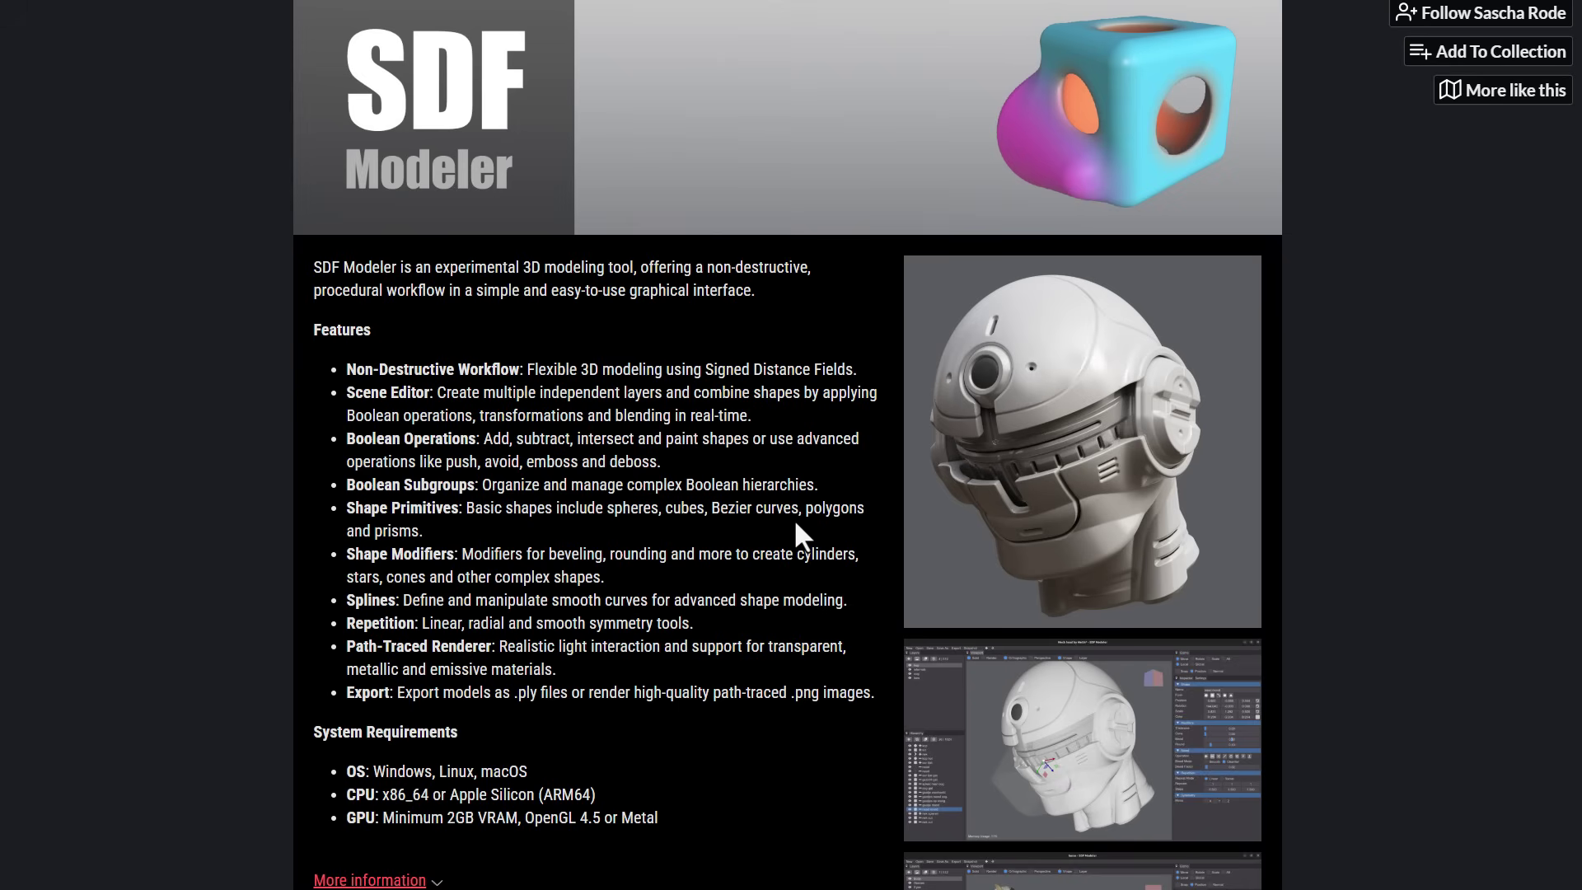
- On the SDF Modeler web page, review the features, downloads and the 0.5.3 development log, and return to the main page
{"action": "scroll", "coordinate": [794, 517], "scroll_direction": "down", "scroll_amount": 8}
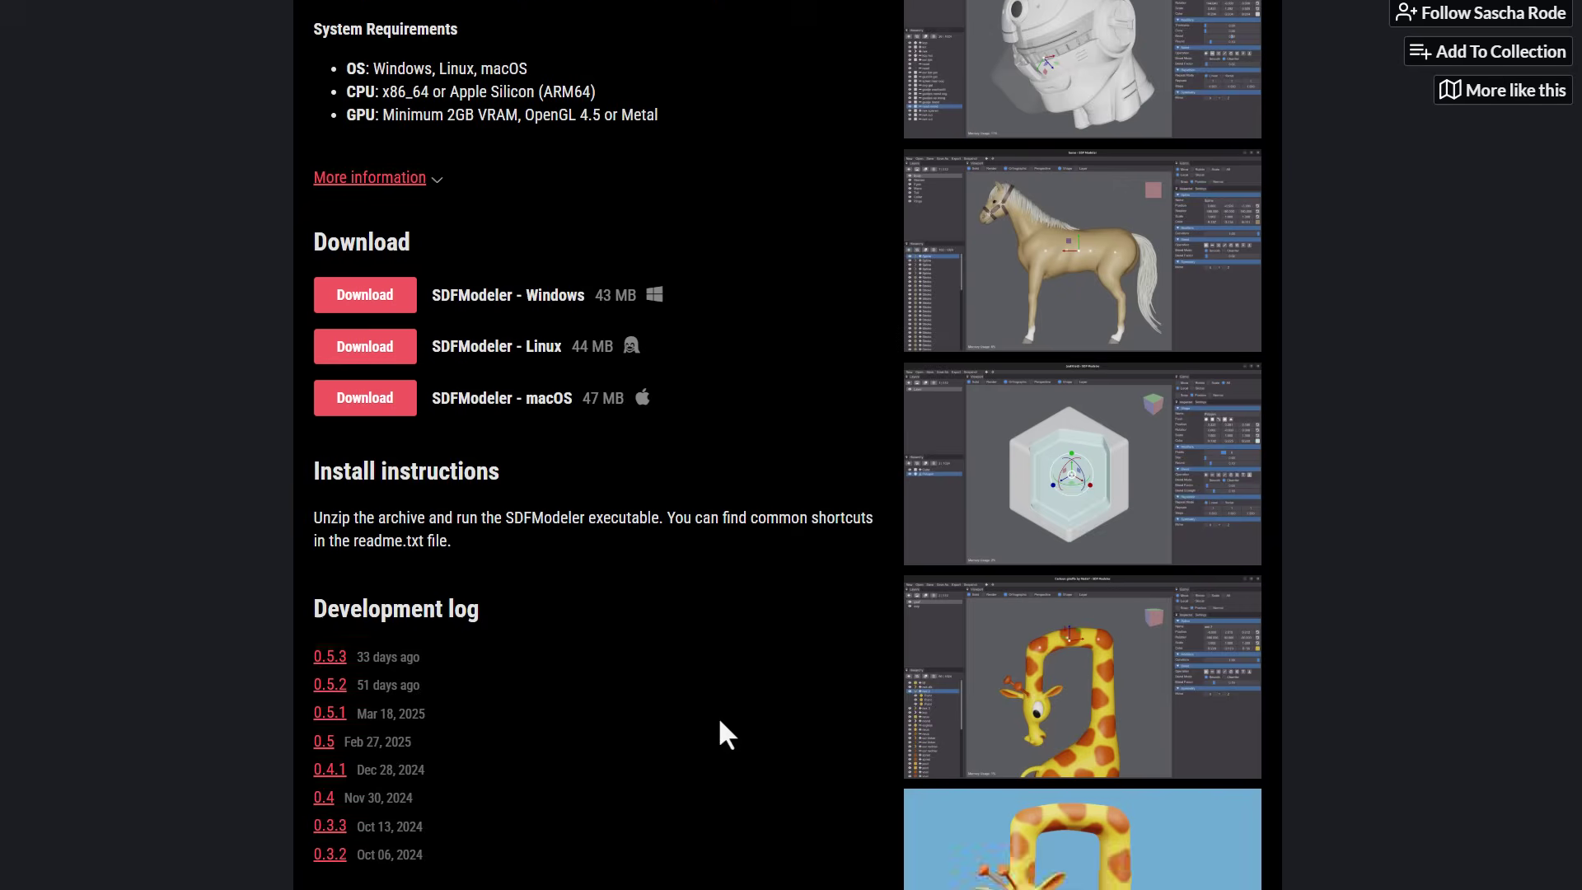
{"action": "scroll", "coordinate": [718, 715], "scroll_direction": "down", "scroll_amount": 2}
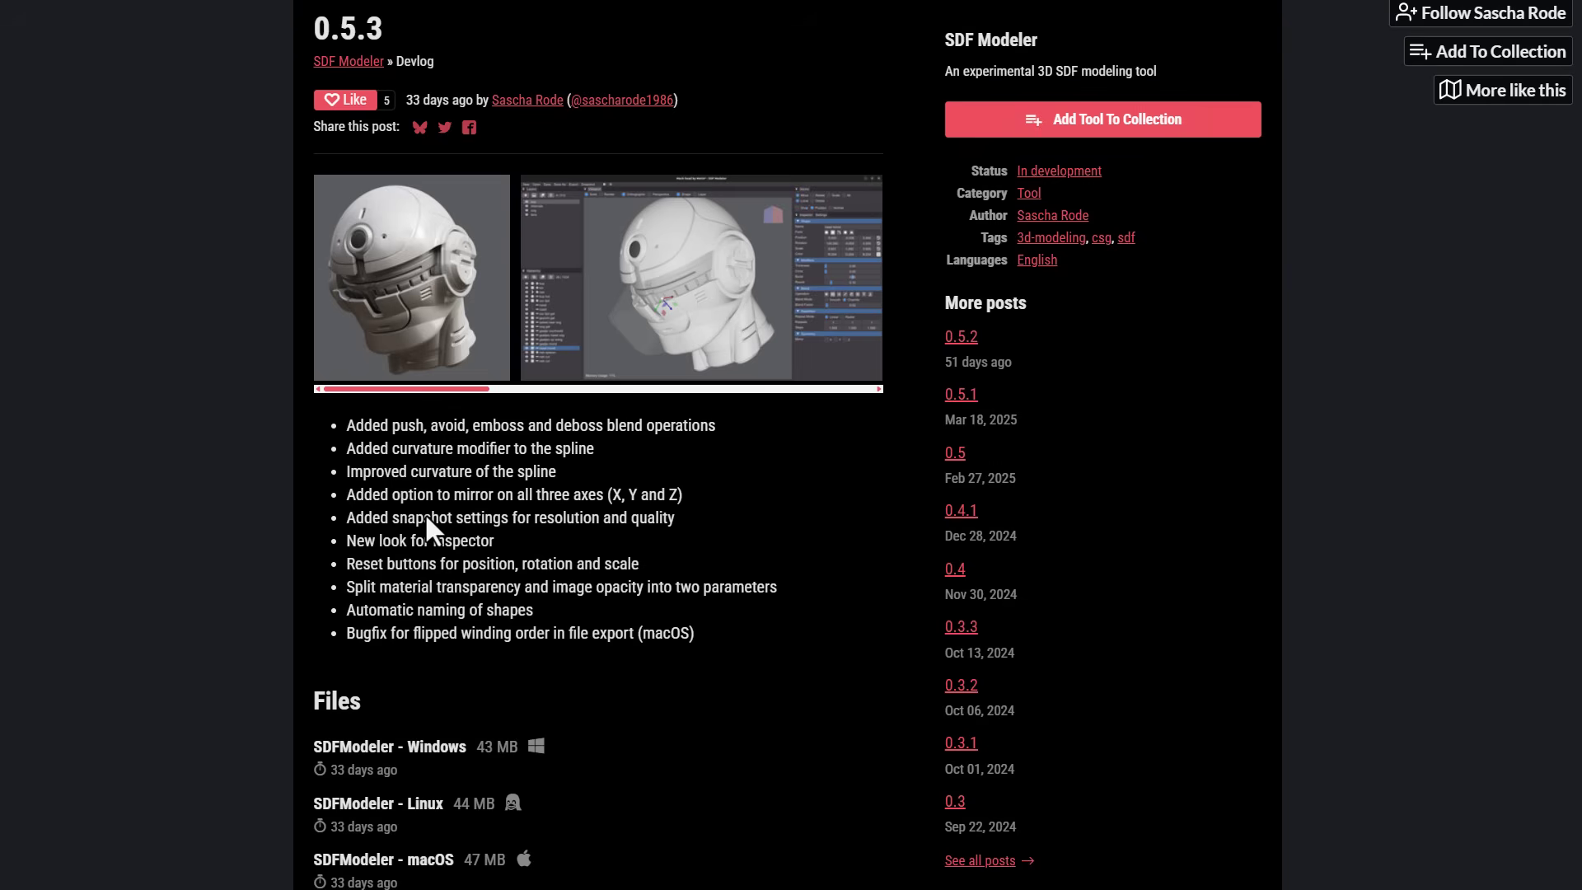
{"action": "scroll", "coordinate": [424, 513], "scroll_direction": "up", "scroll_amount": 3}
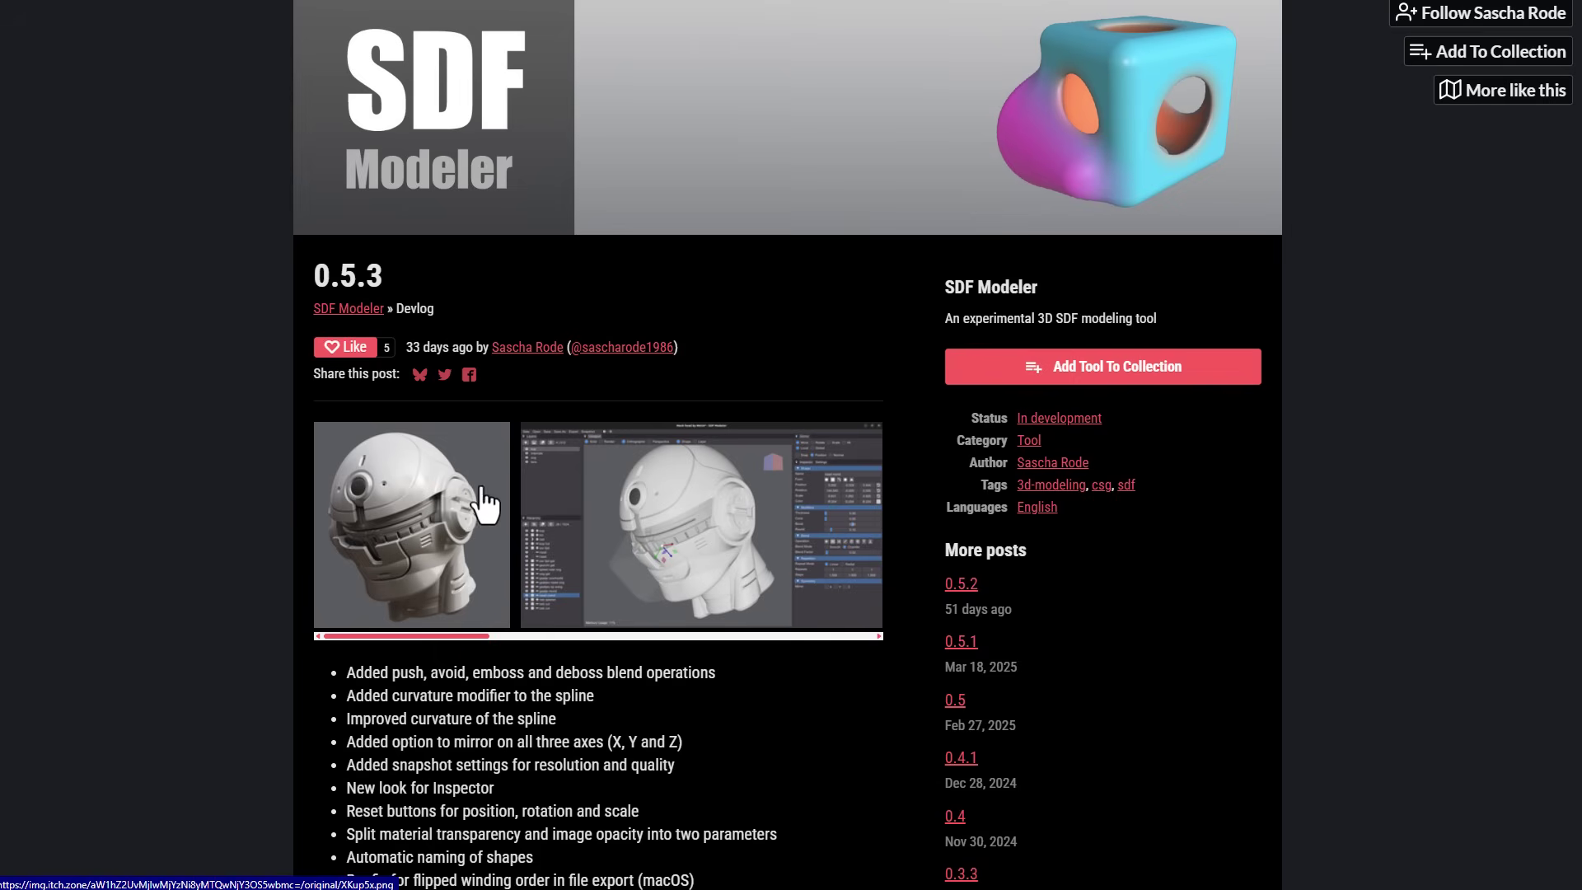
{"action": "left_click", "coordinate": [365, 311]}
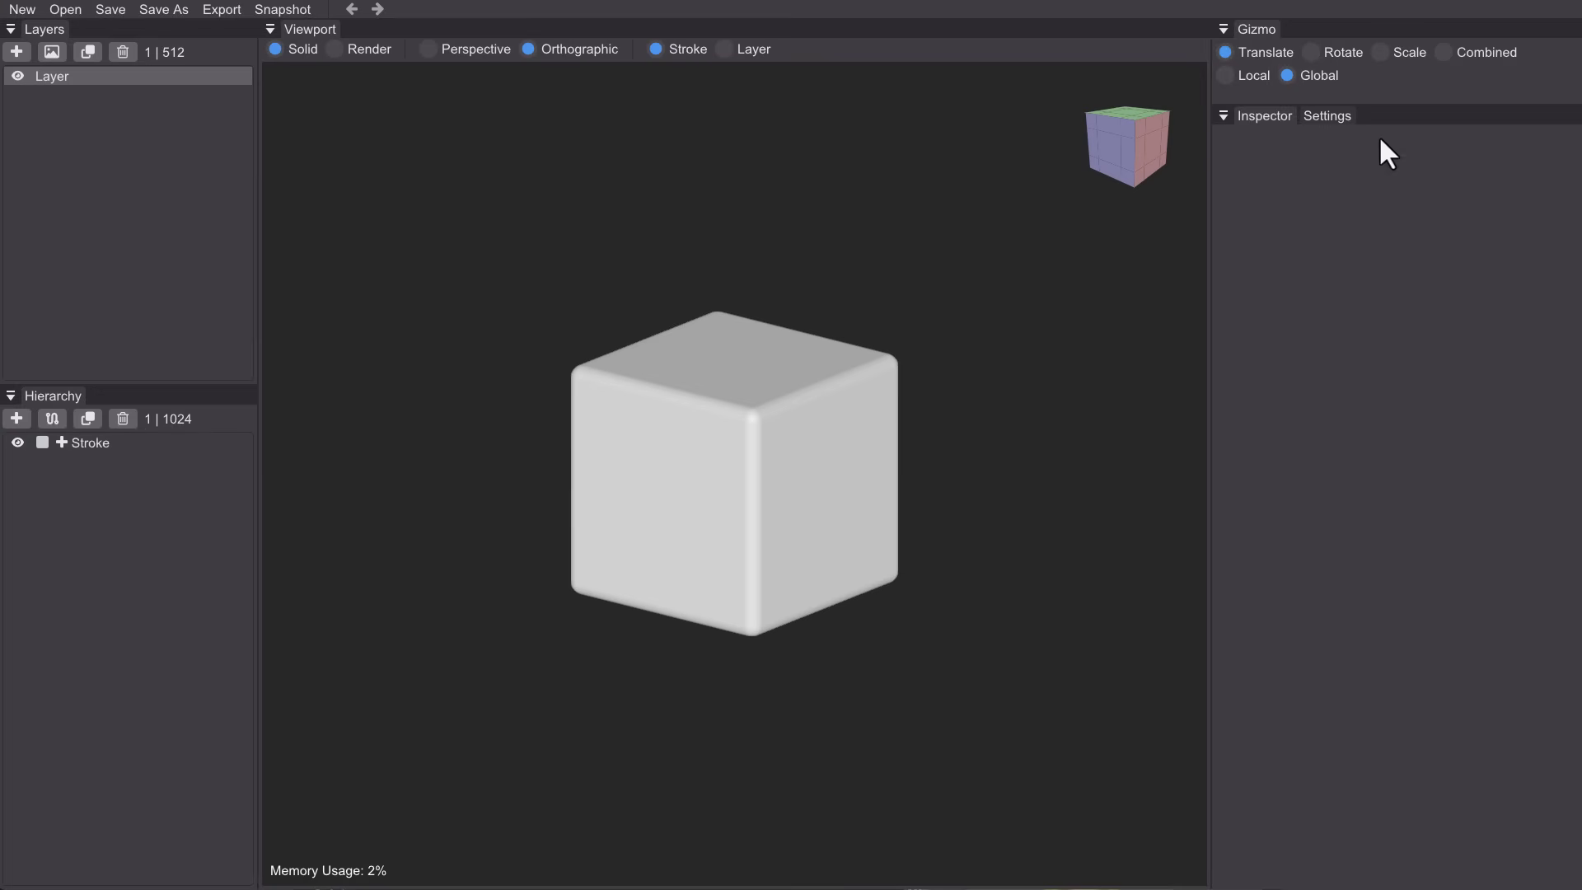
- In SDF Modeler, set the render background colour to the near-black #191818
{"action": "left_click", "coordinate": [1310, 122]}
{"action": "left_click", "coordinate": [1449, 163]}
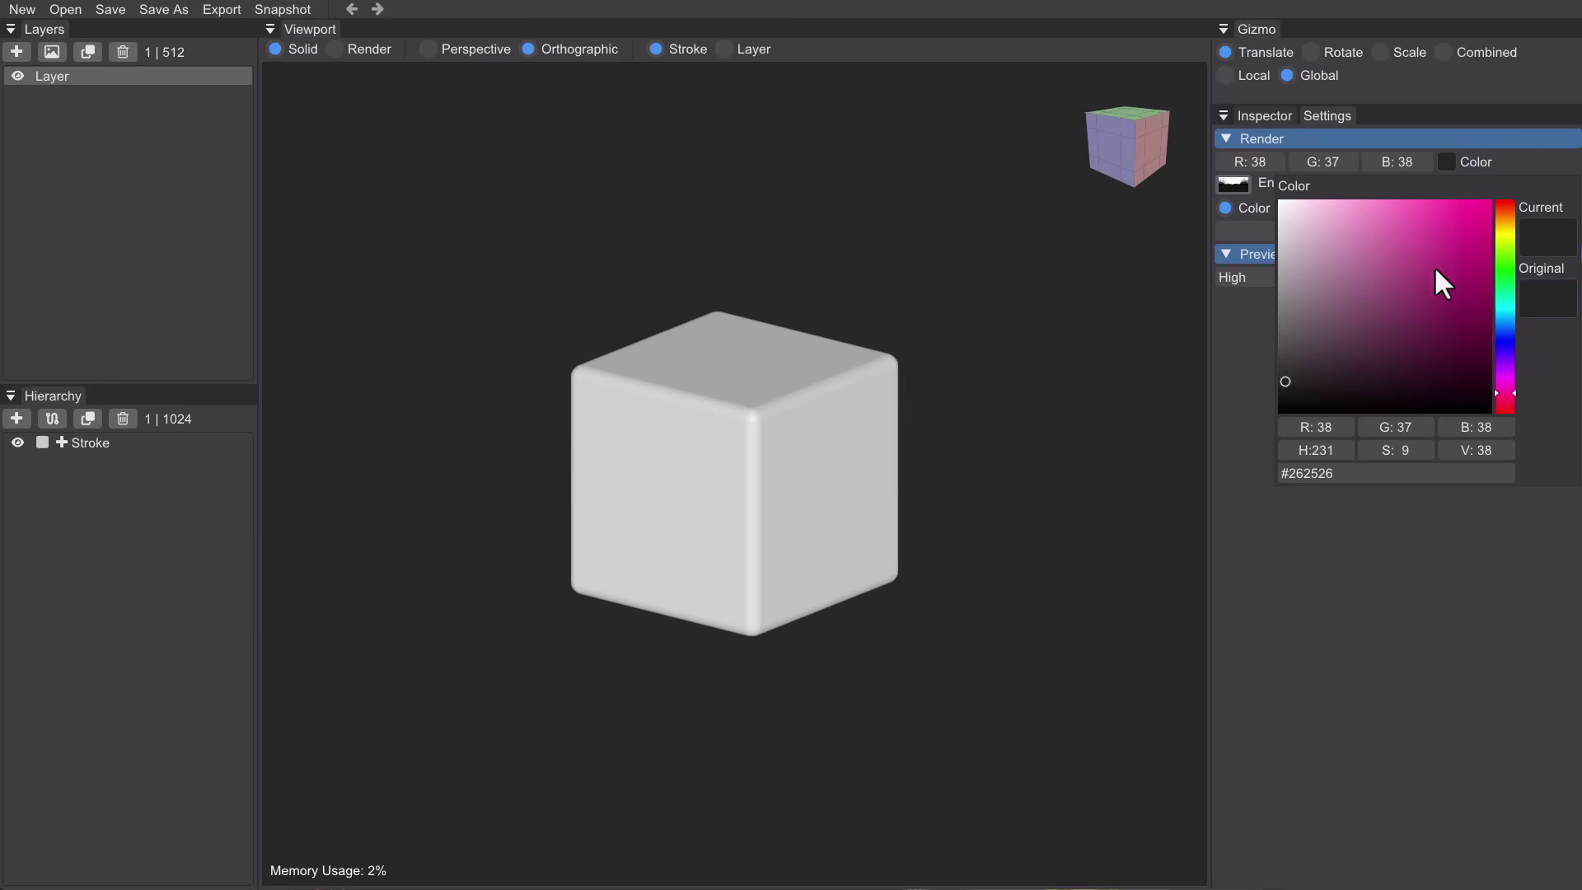
{"action": "left_click_drag", "start_coordinate": [1303, 388], "coordinate": [1284, 391]}
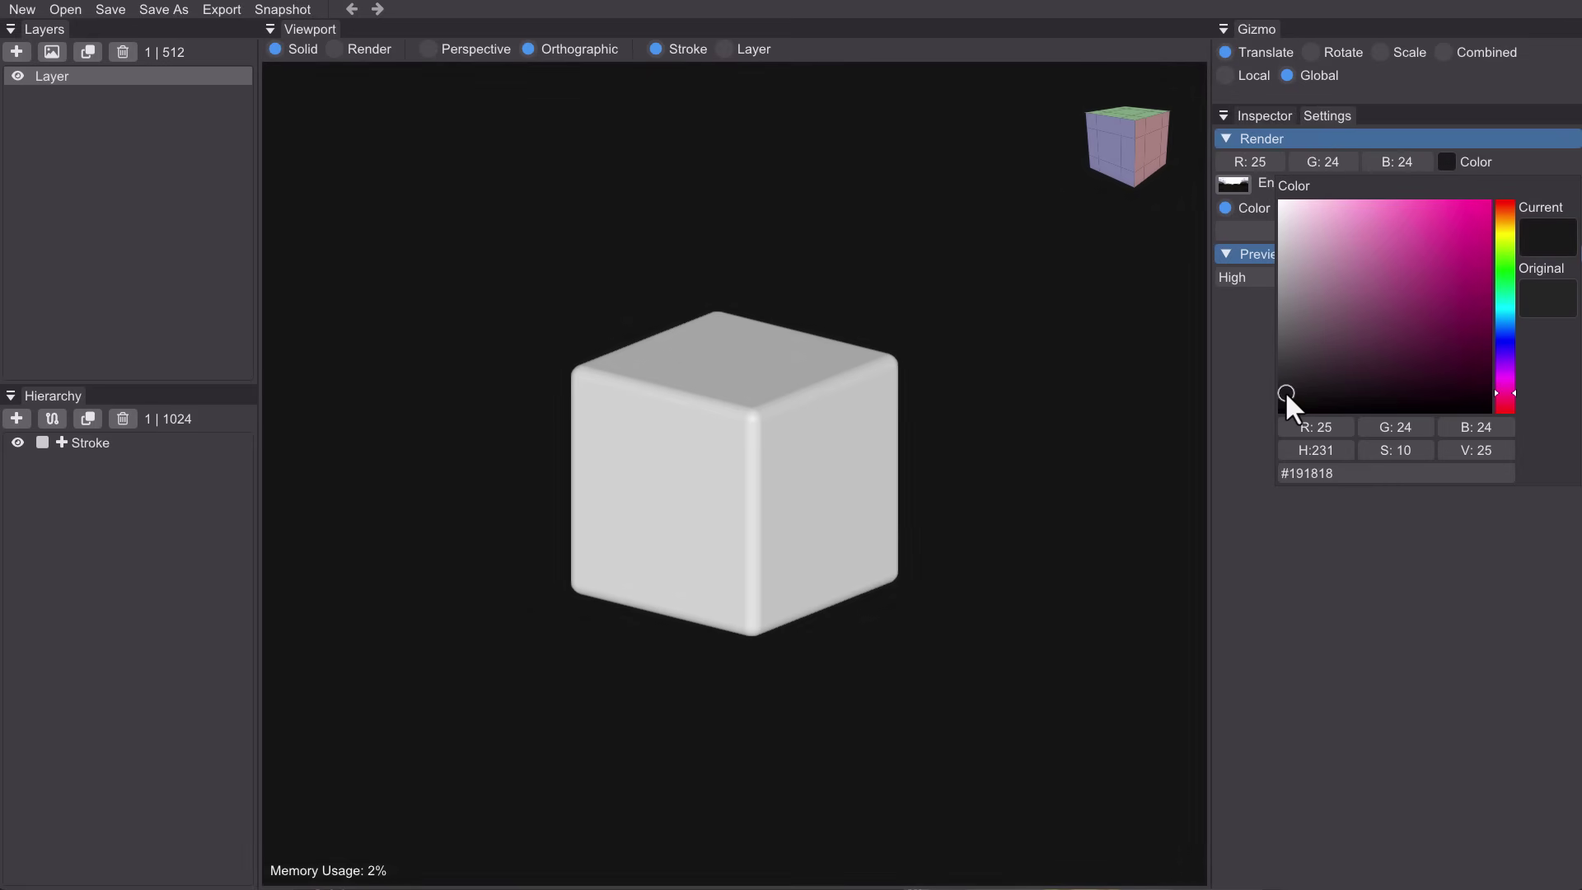
{"action": "left_click", "coordinate": [986, 451]}
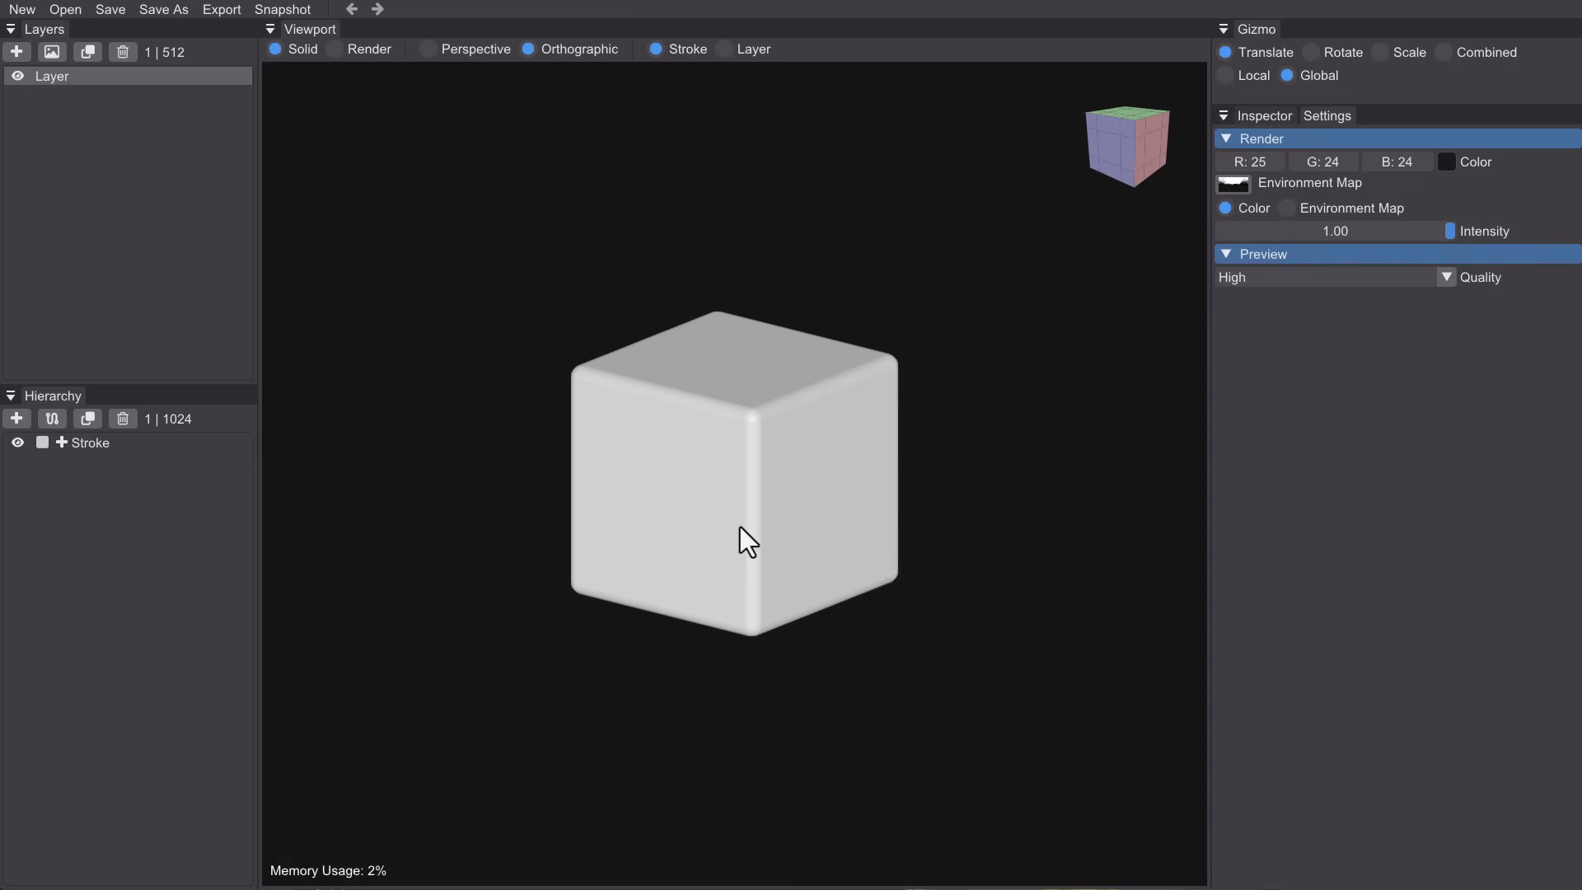
- Examine the rounded cube from different angles and distances
{"action": "scroll", "coordinate": [760, 417], "scroll_direction": "up", "scroll_amount": 5}
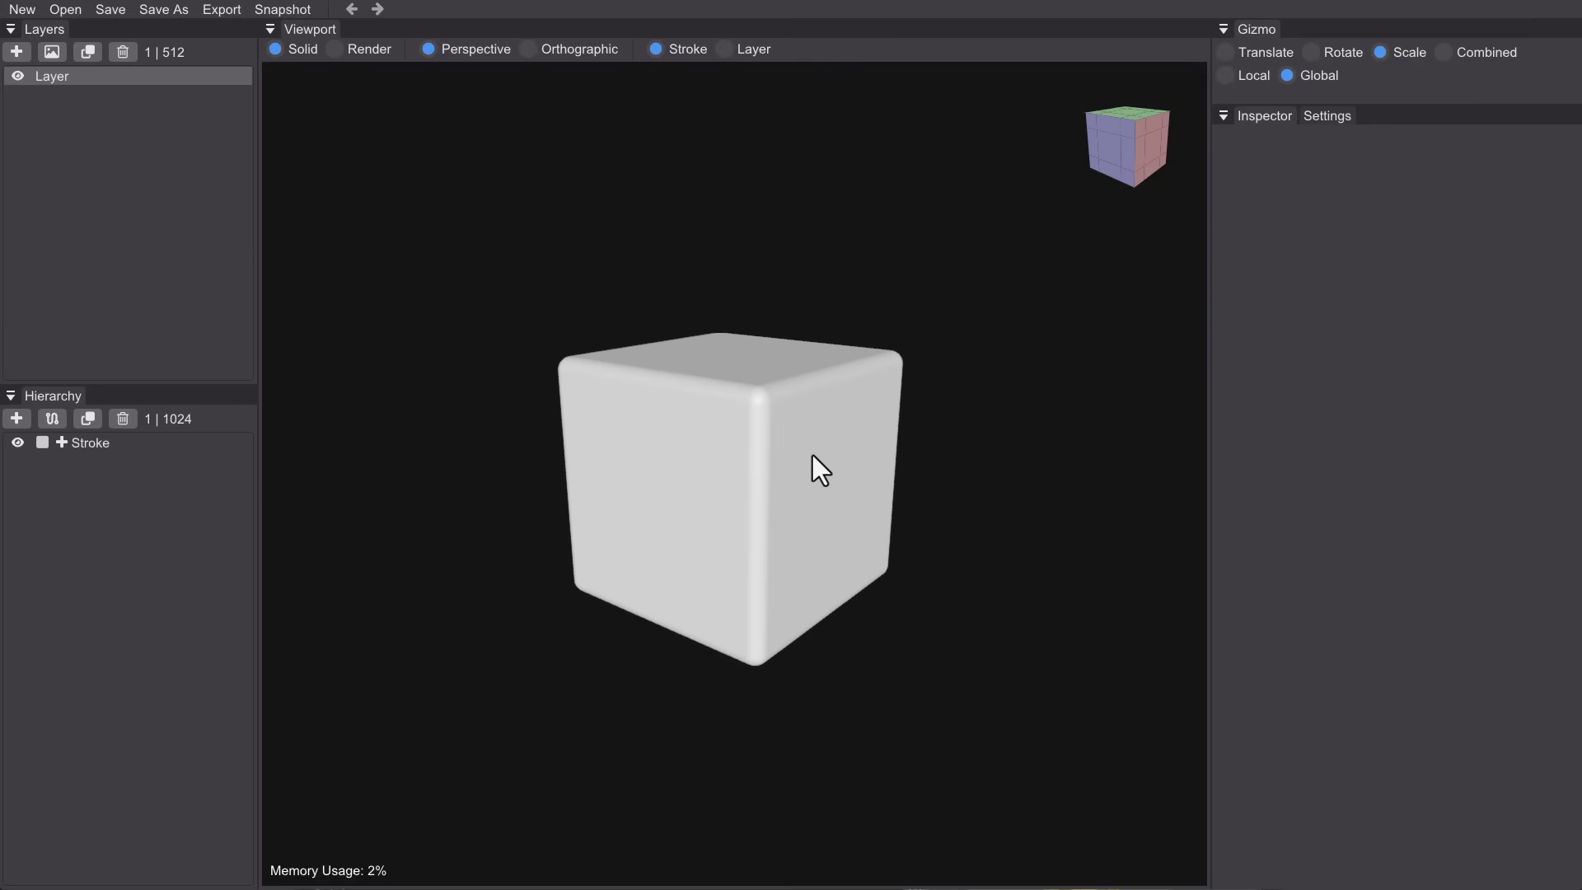
{"action": "middle_click_drag", "start_coordinate": [812, 455], "coordinate": [878, 439]}
{"action": "mouse_move", "coordinate": [908, 452]}
{"action": "right_mouse_down"}
{"action": "mouse_move", "coordinate": [730, 461]}
{"action": "mouse_move", "coordinate": [997, 333]}
{"action": "mouse_move", "coordinate": [914, 447]}
{"action": "right_mouse_up"}
{"action": "middle_click_drag", "start_coordinate": [914, 446], "coordinate": [977, 445]}
{"action": "scroll", "coordinate": [795, 458], "scroll_direction": "up", "scroll_amount": 4}
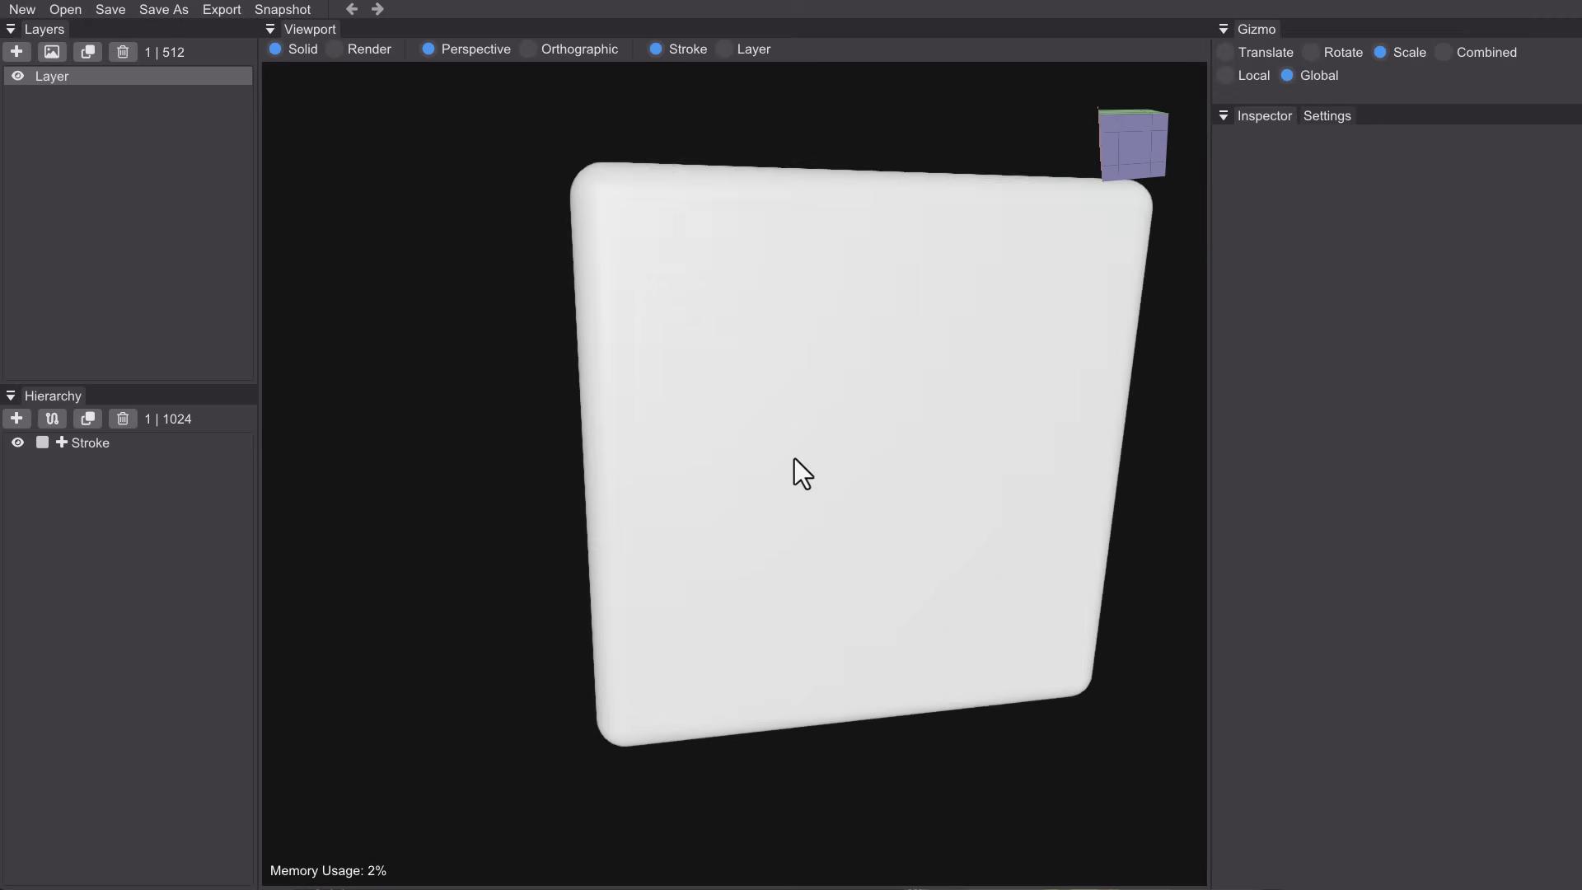
{"action": "scroll", "coordinate": [794, 459], "scroll_direction": "down", "scroll_amount": 1}
{"action": "scroll", "coordinate": [795, 458], "scroll_direction": "up", "scroll_amount": 4}
{"action": "scroll", "coordinate": [795, 459], "scroll_direction": "down", "scroll_amount": 6}
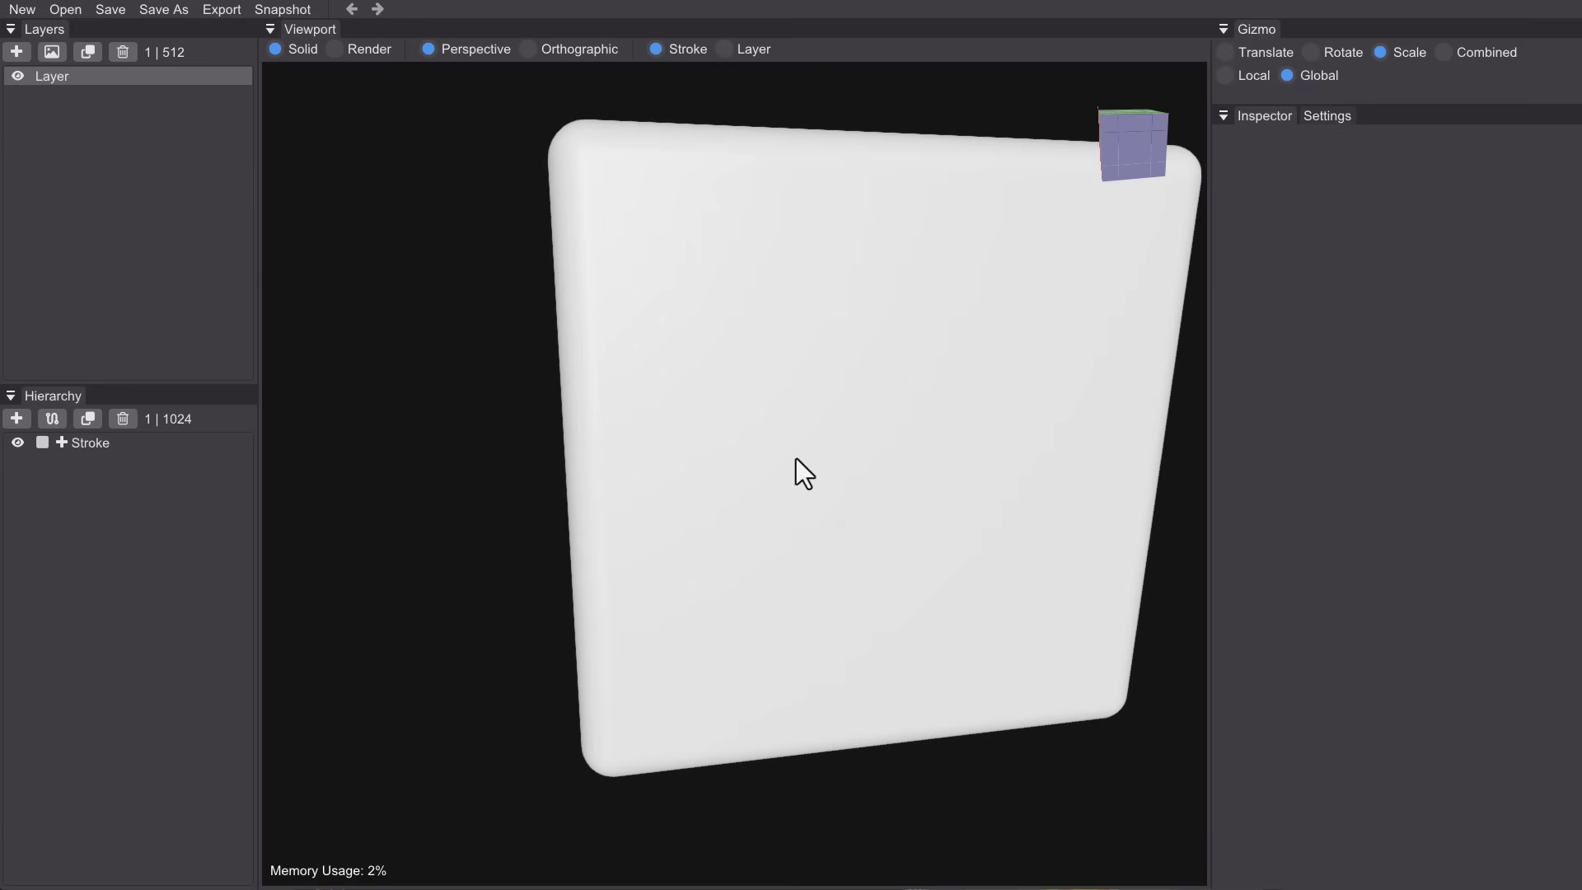
{"action": "scroll", "coordinate": [798, 459], "scroll_direction": "up", "scroll_amount": 3}
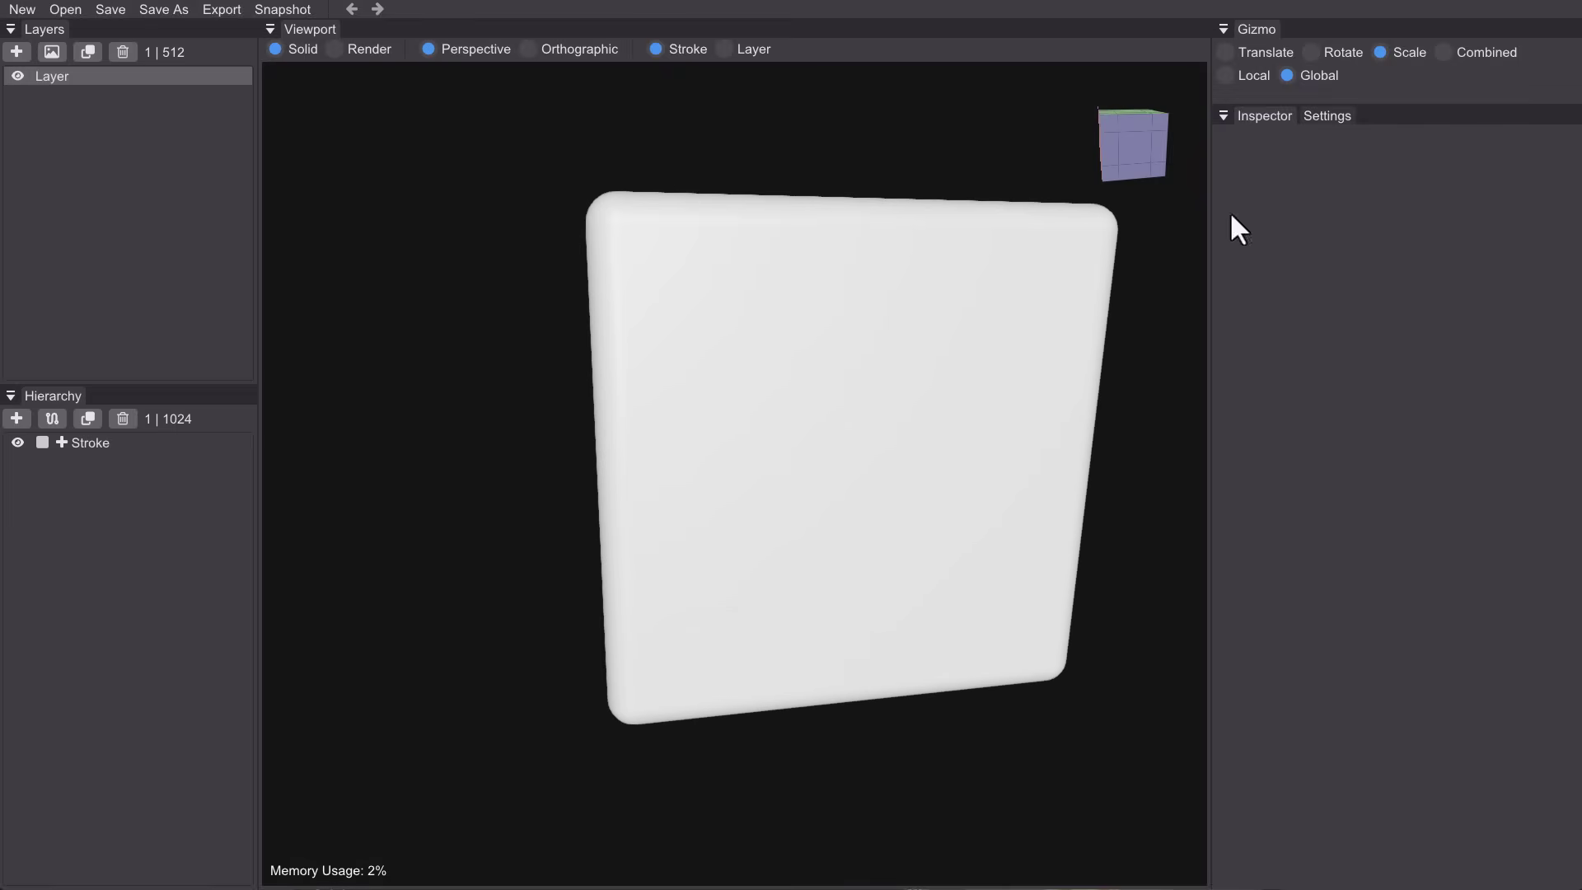
- Check the available preview quality options in the scene settings
{"action": "left_click", "coordinate": [1345, 115]}
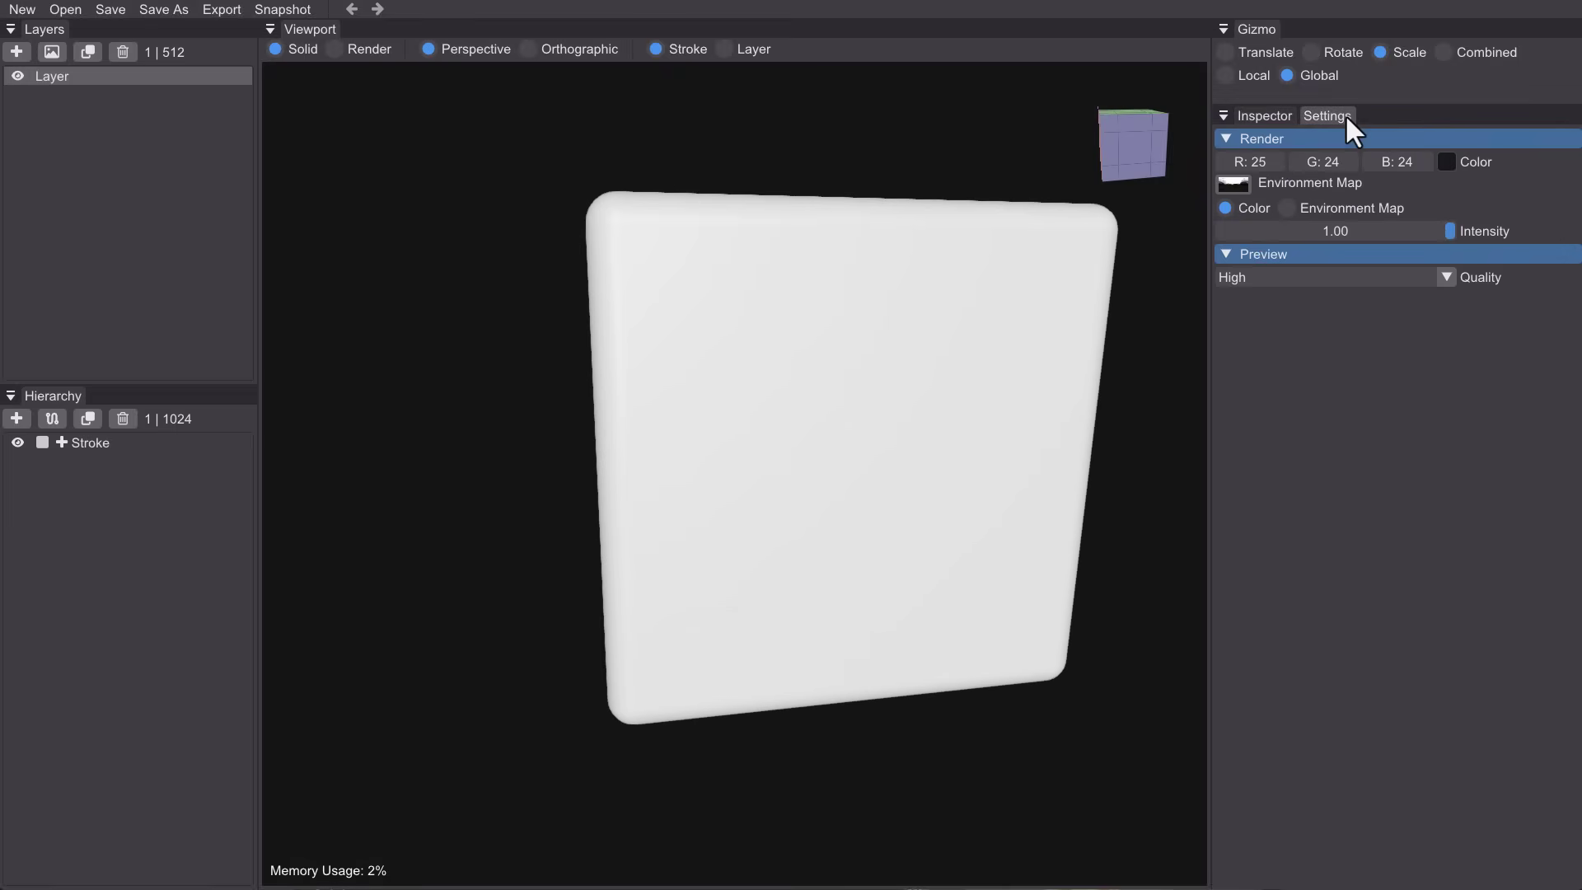
{"action": "left_click", "coordinate": [1444, 278]}
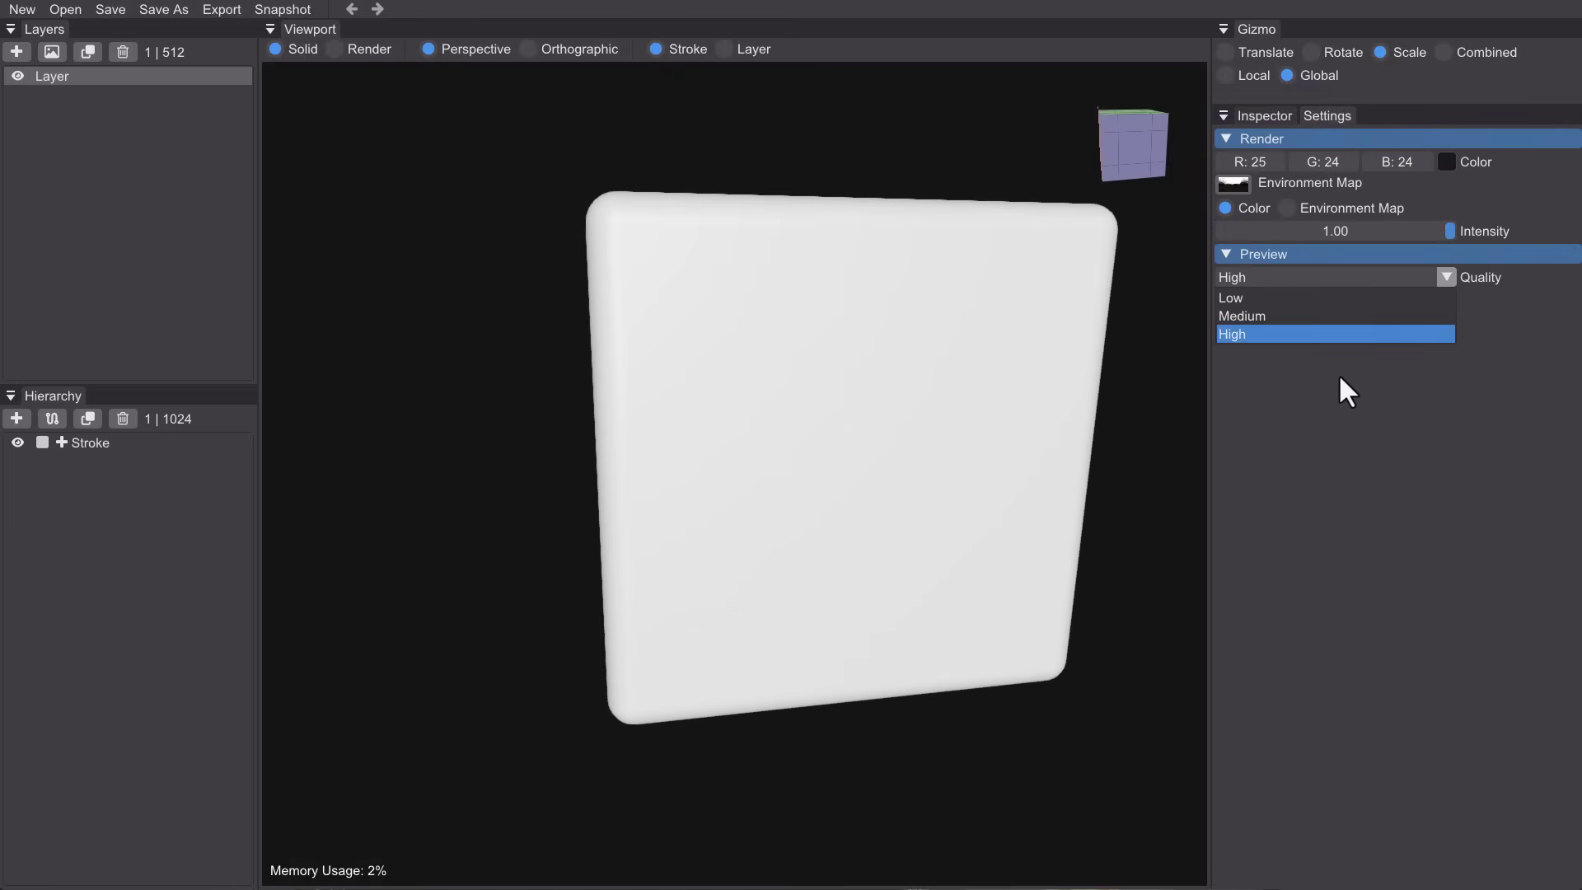
{"action": "left_click", "coordinate": [1343, 447]}
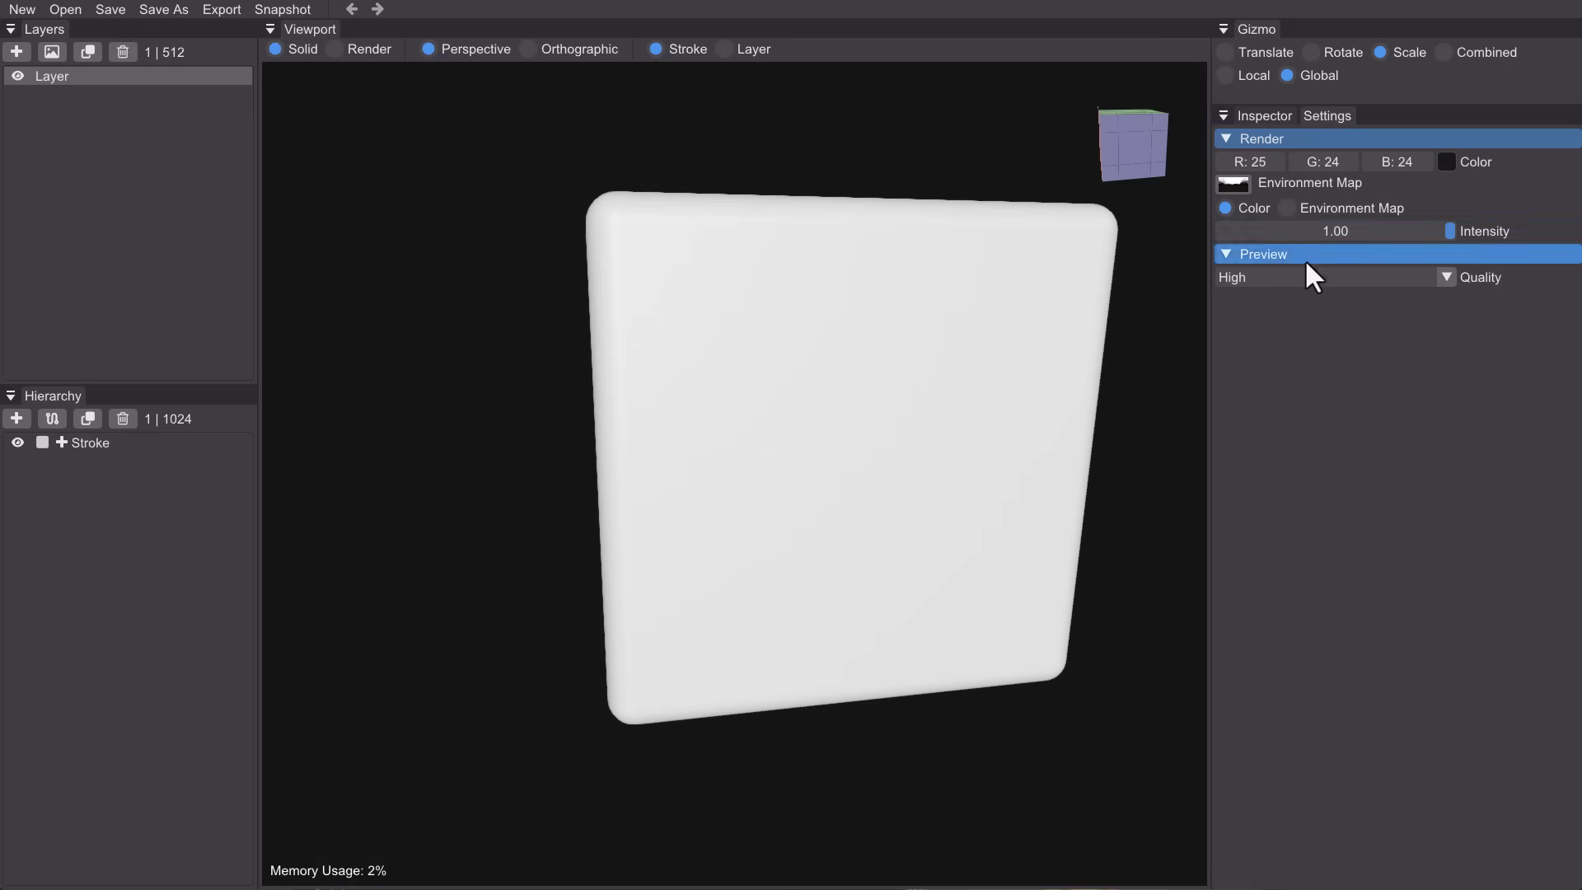
- Try the environment map as background in the rendered view, and return to the colour background and solid shading
{"action": "left_click", "coordinate": [1289, 209]}
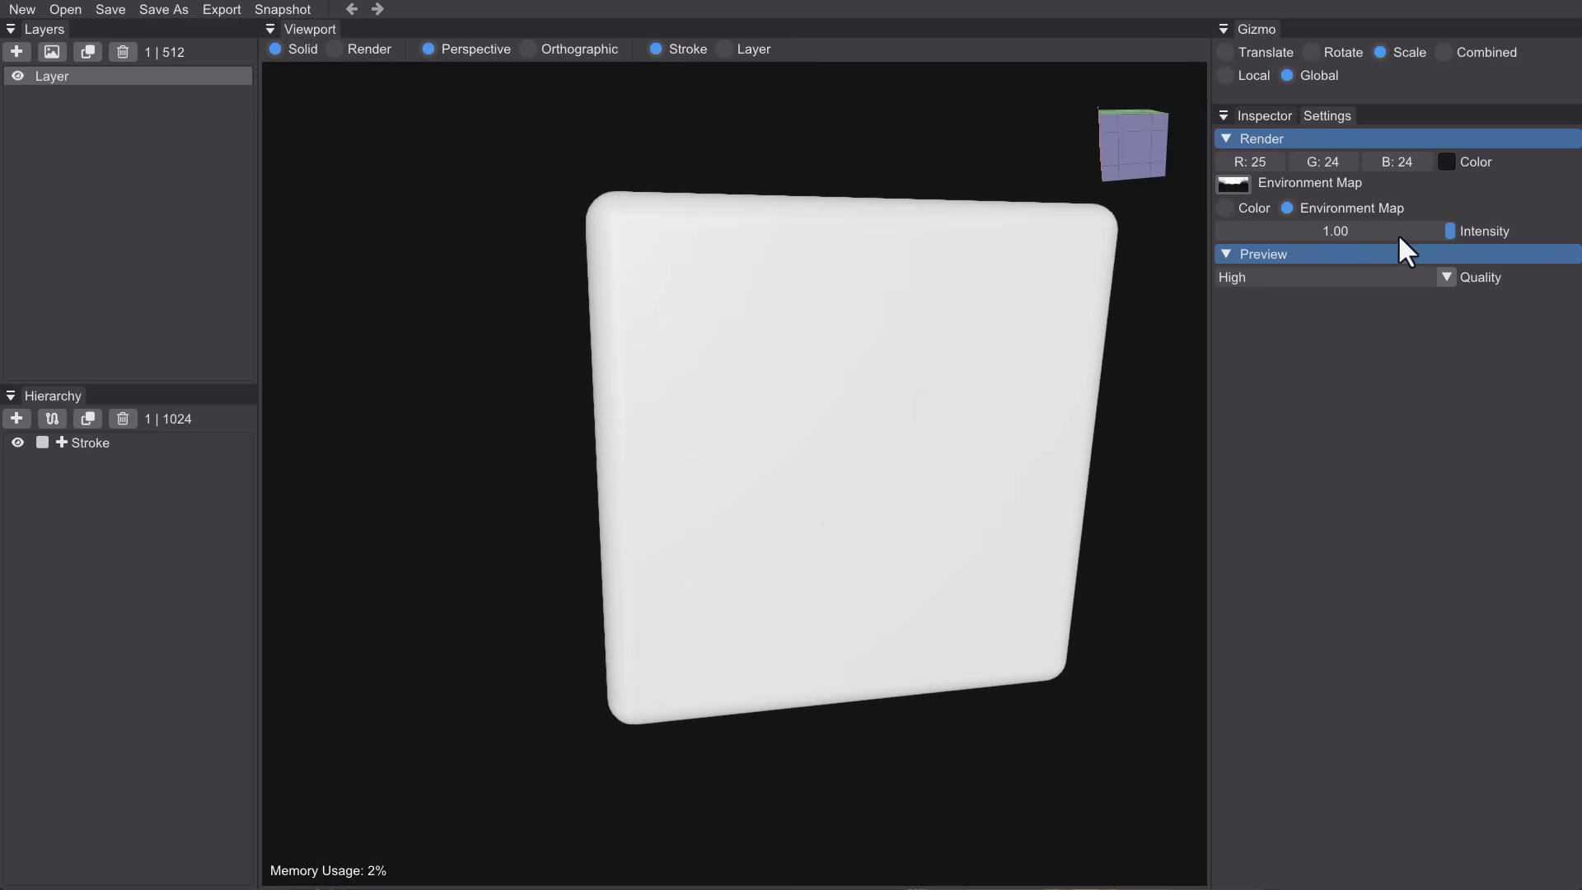
{"action": "left_click", "coordinate": [349, 56]}
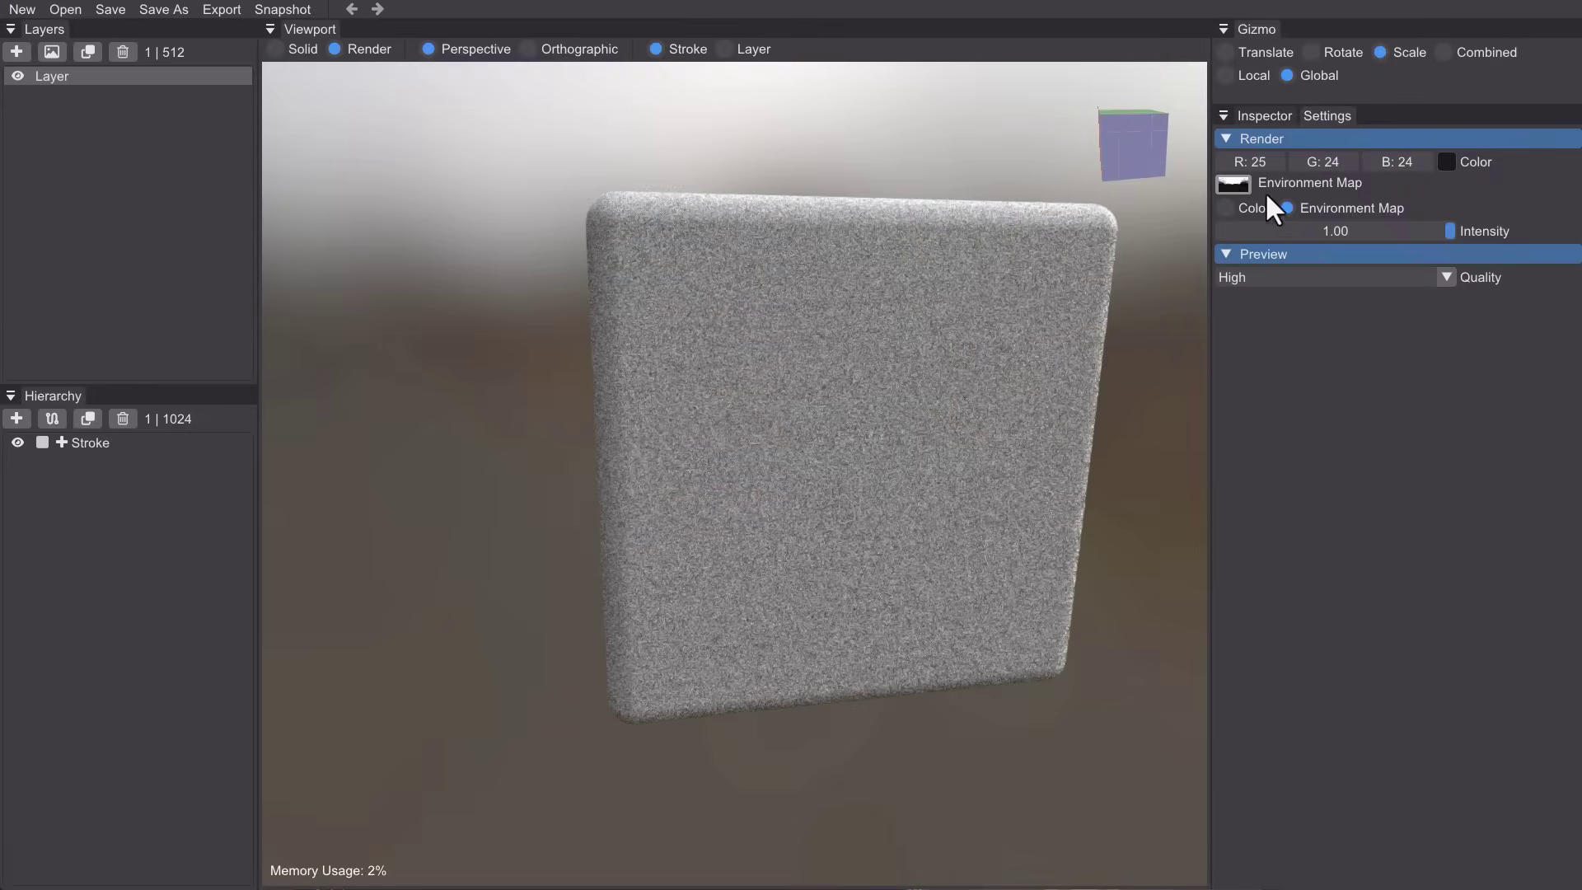
{"action": "mouse_move", "coordinate": [1441, 230]}
{"action": "left_mouse_down"}
{"action": "mouse_move", "coordinate": [1254, 224]}
{"action": "mouse_move", "coordinate": [1468, 223]}
{"action": "left_mouse_up"}
{"action": "left_click", "coordinate": [1245, 214]}
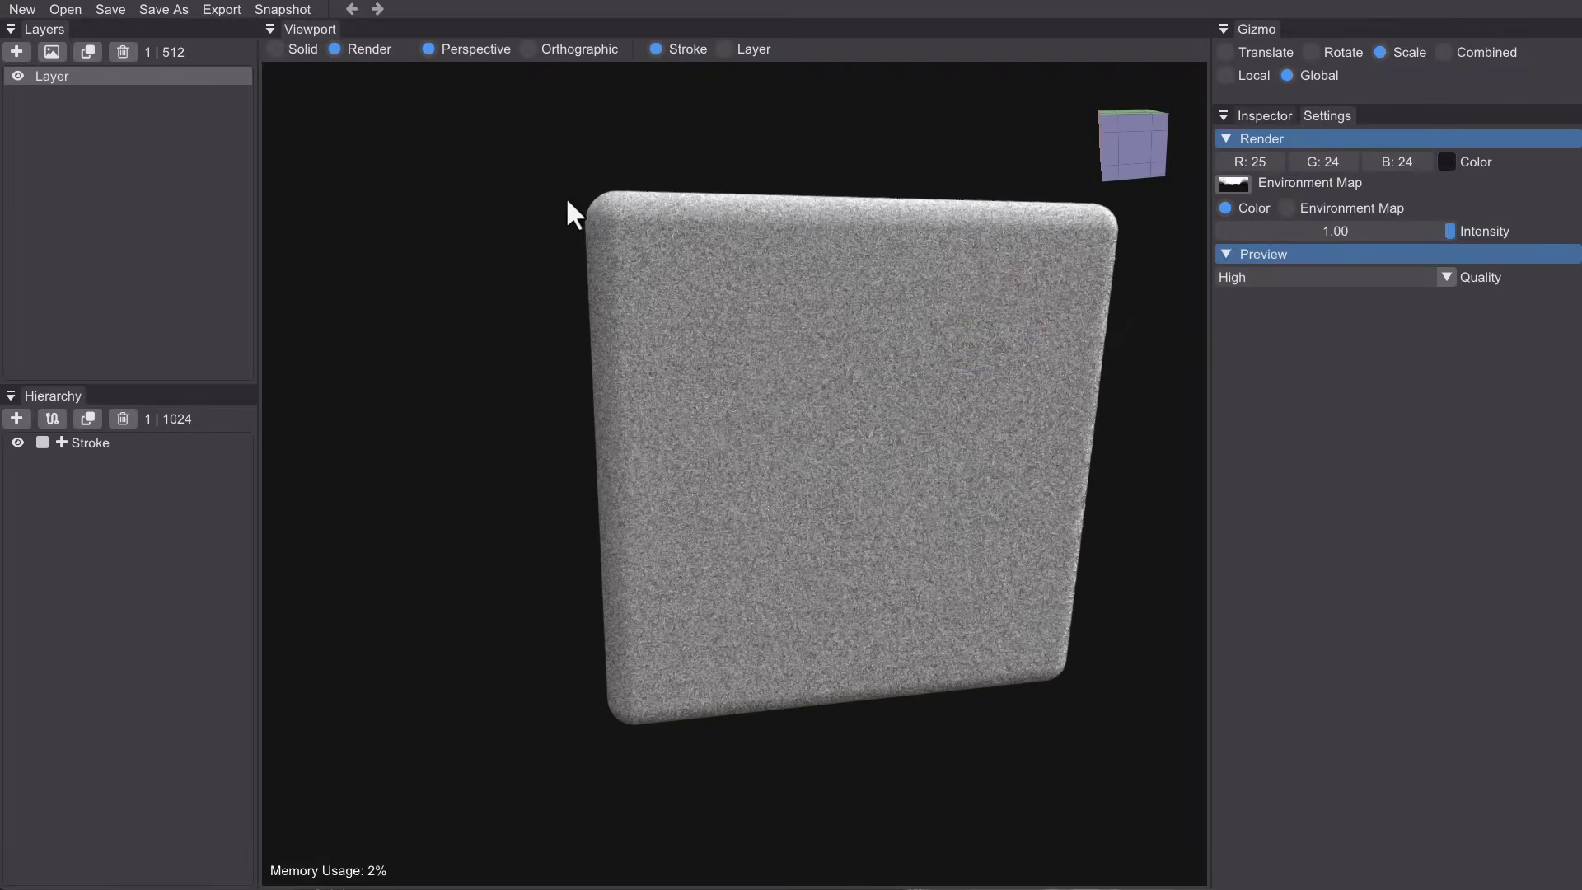
{"action": "left_click", "coordinate": [276, 50]}
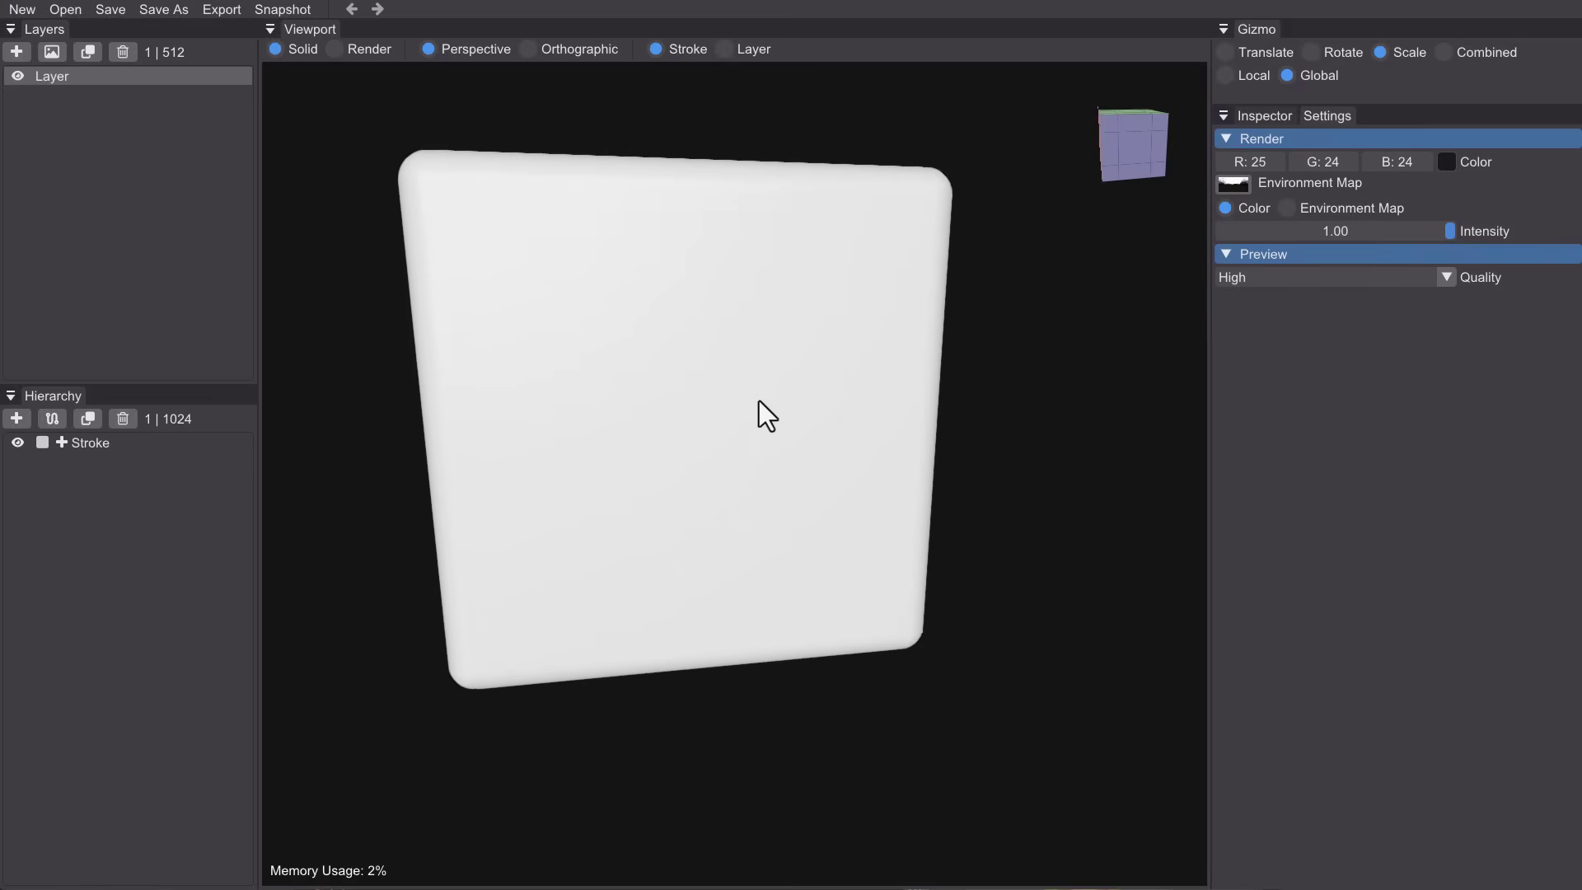
{"action": "middle_click_drag", "start_coordinate": [760, 401], "coordinate": [843, 424]}
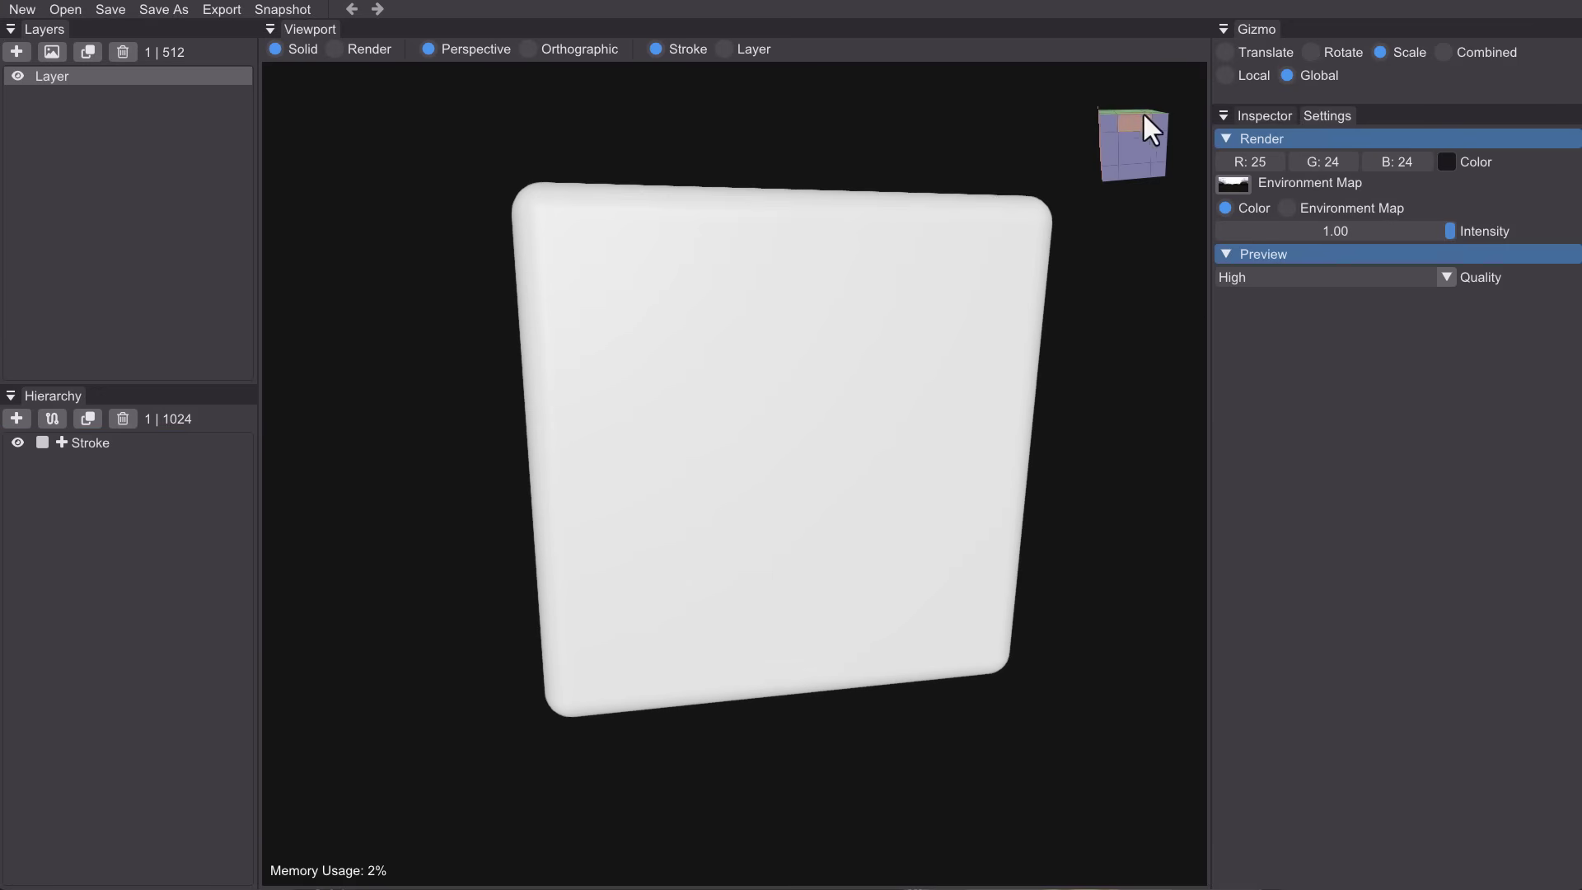
{"action": "left_click_drag", "start_coordinate": [1126, 132], "coordinate": [1159, 135]}
{"action": "left_click", "coordinate": [1265, 117]}
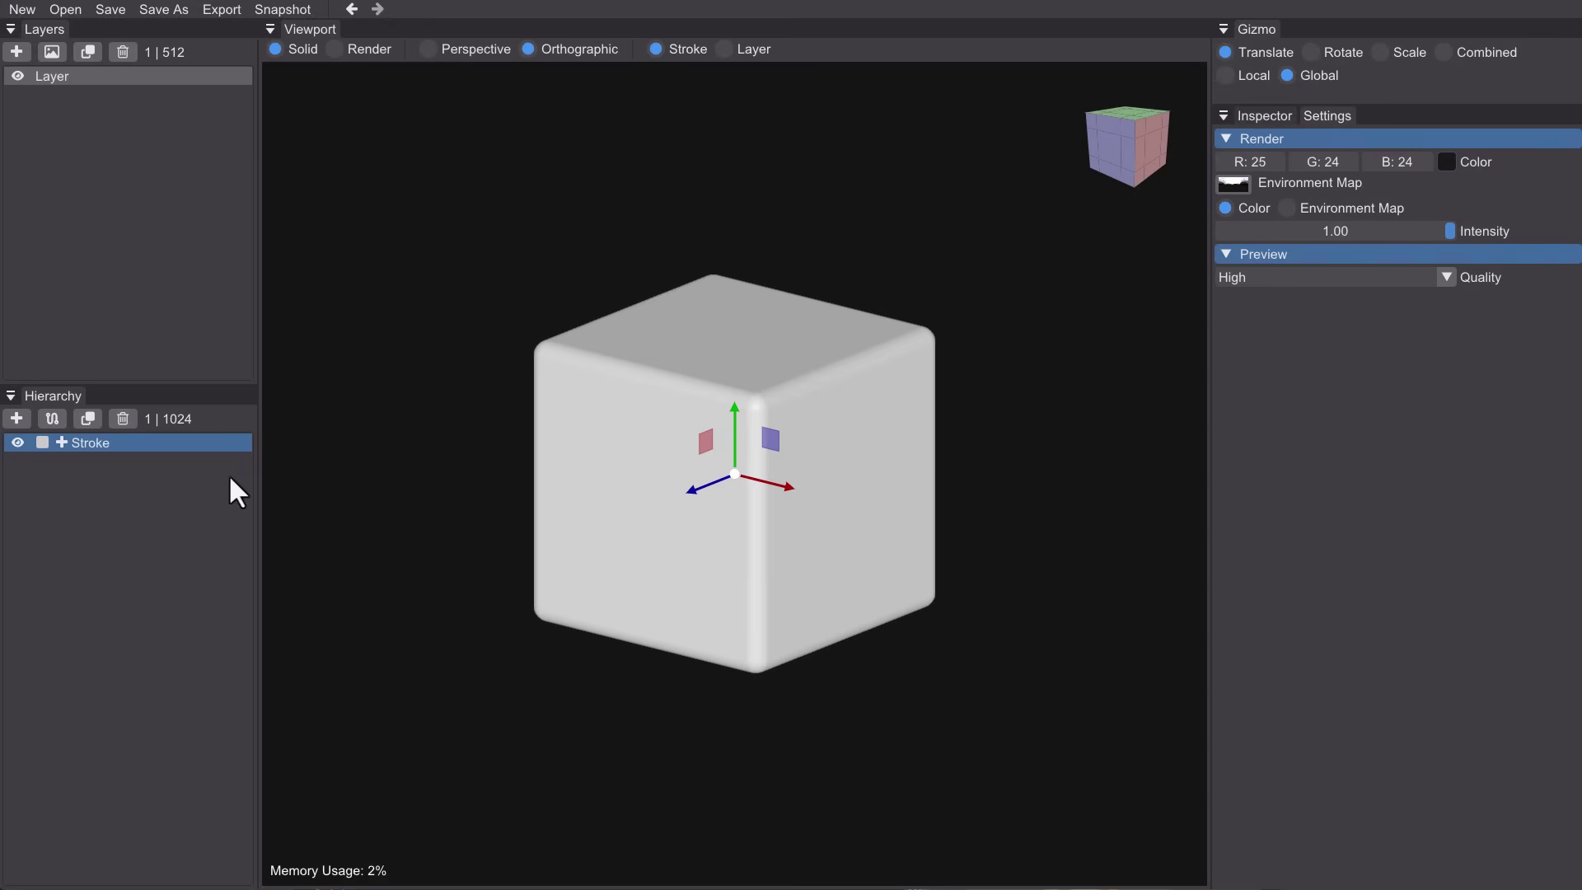
- Add a second cube stroke and move it above and to the side of the first, to about X -0.67, Y 0.81
{"action": "left_click", "coordinate": [49, 441]}
{"action": "left_click", "coordinate": [21, 417]}
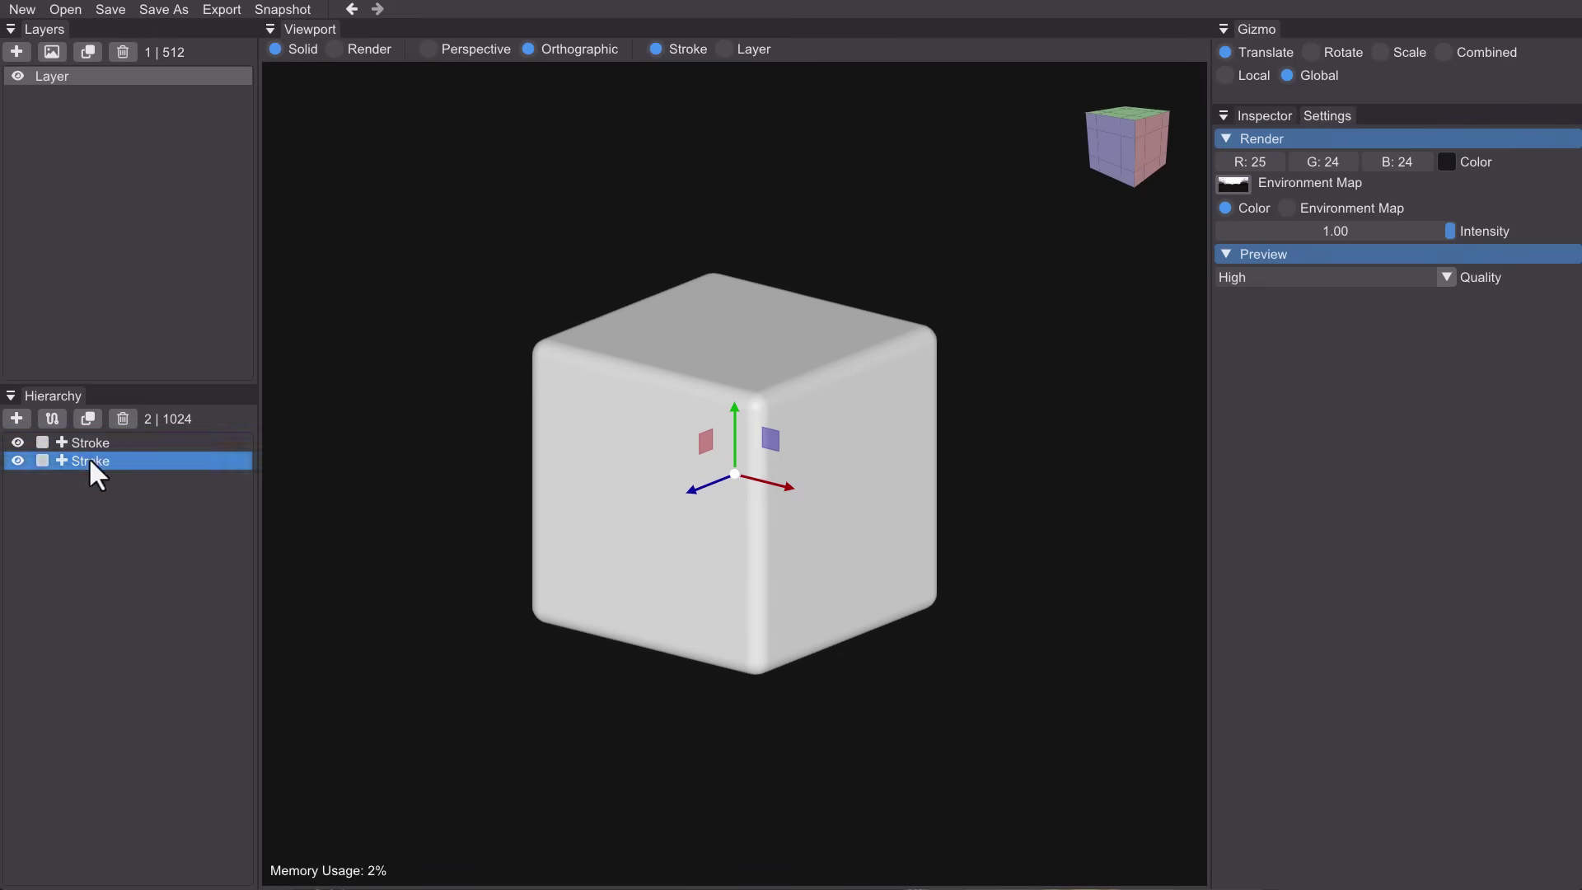
{"action": "left_click_drag", "start_coordinate": [732, 428], "coordinate": [778, 201]}
{"action": "scroll", "coordinate": [801, 275], "scroll_direction": "down", "scroll_amount": 3}
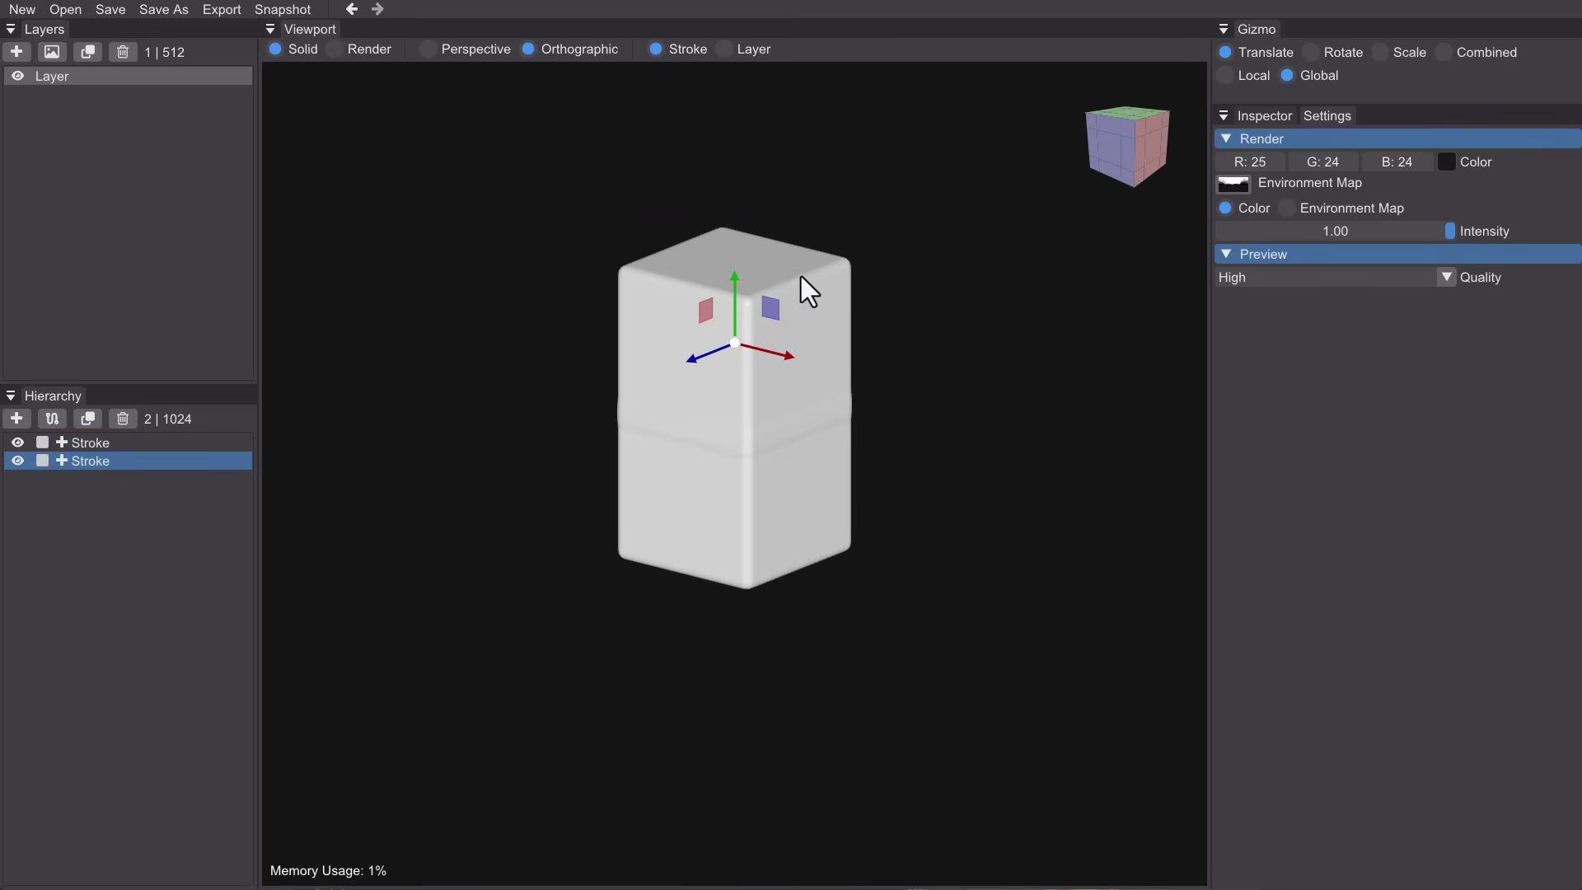
{"action": "left_click_drag", "start_coordinate": [795, 362], "coordinate": [693, 343]}
{"action": "scroll", "coordinate": [715, 443], "scroll_direction": "up", "scroll_amount": 5}
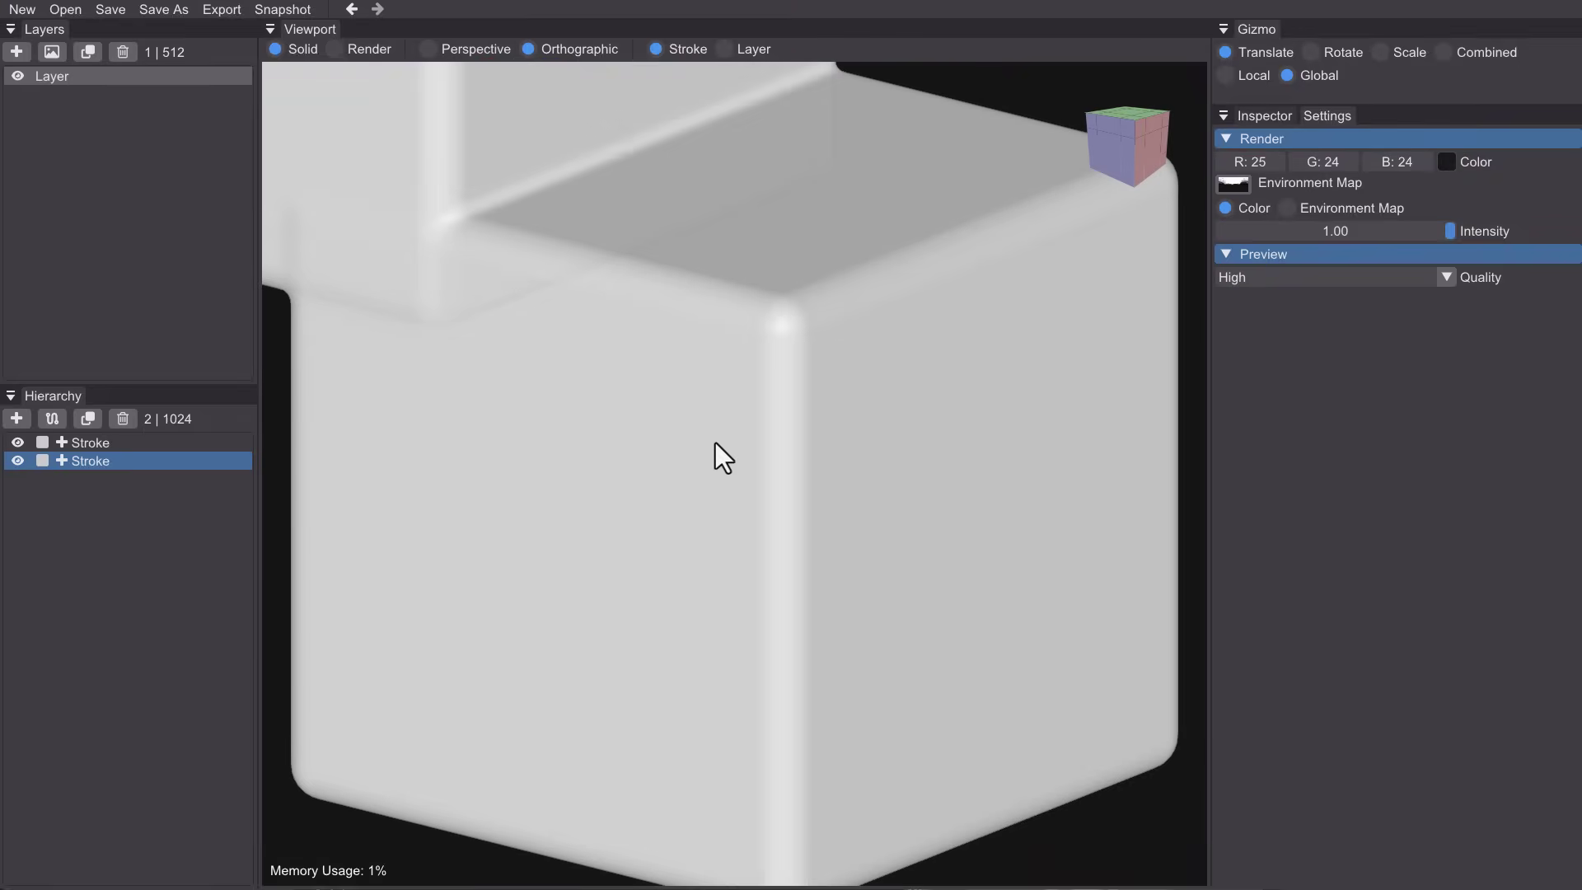
{"action": "scroll", "coordinate": [714, 443], "scroll_direction": "down", "scroll_amount": 5}
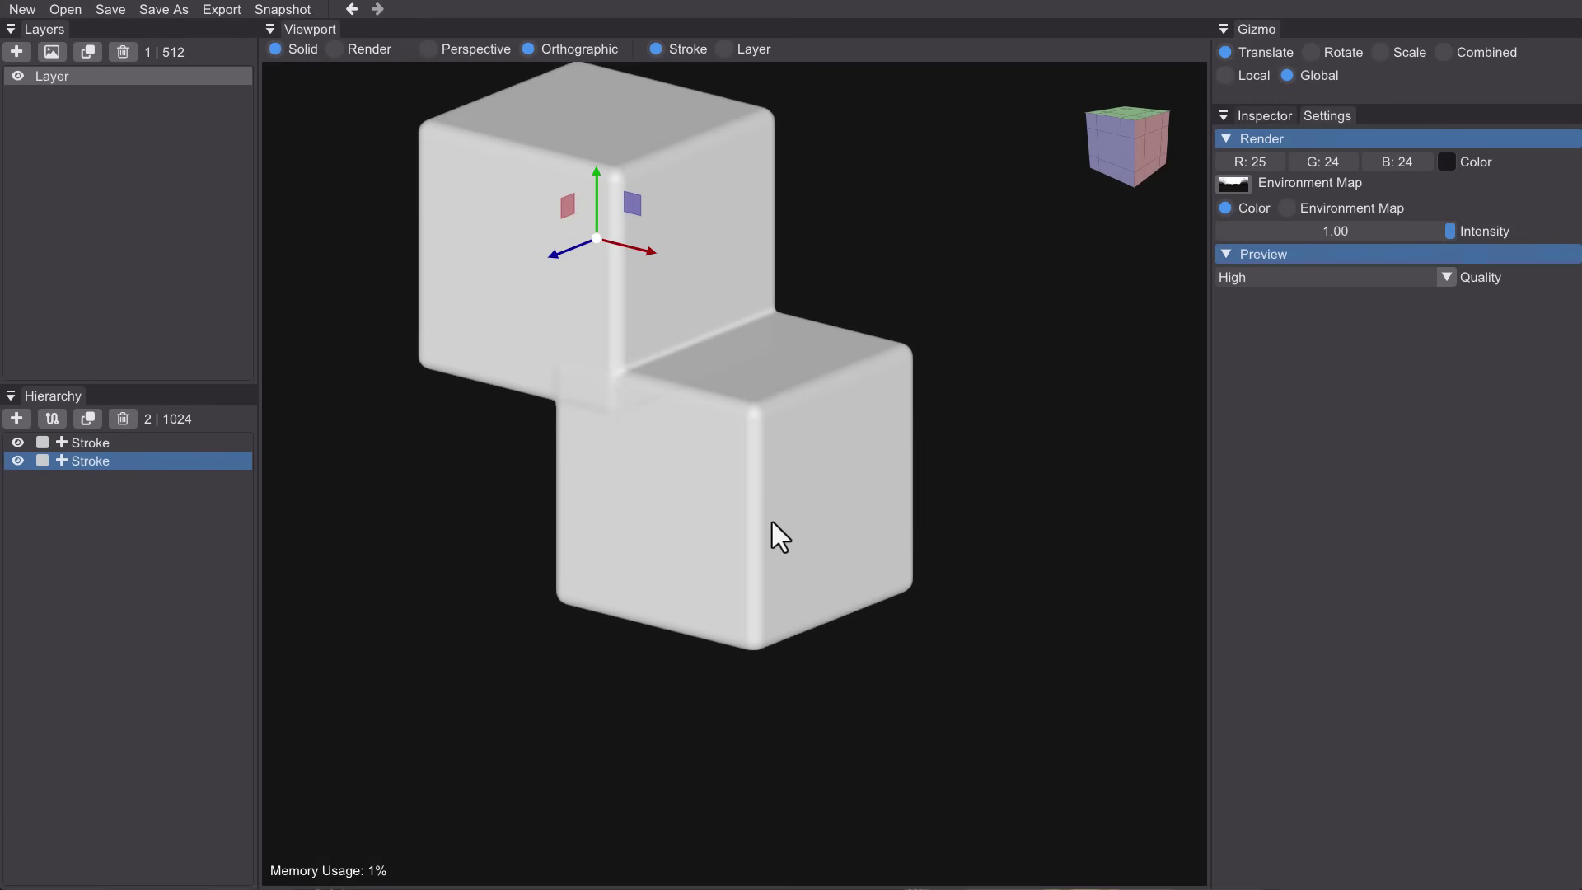
{"action": "middle_click_drag", "start_coordinate": [862, 507], "coordinate": [841, 633]}
{"action": "middle_click_drag", "start_coordinate": [841, 633], "coordinate": [879, 532]}
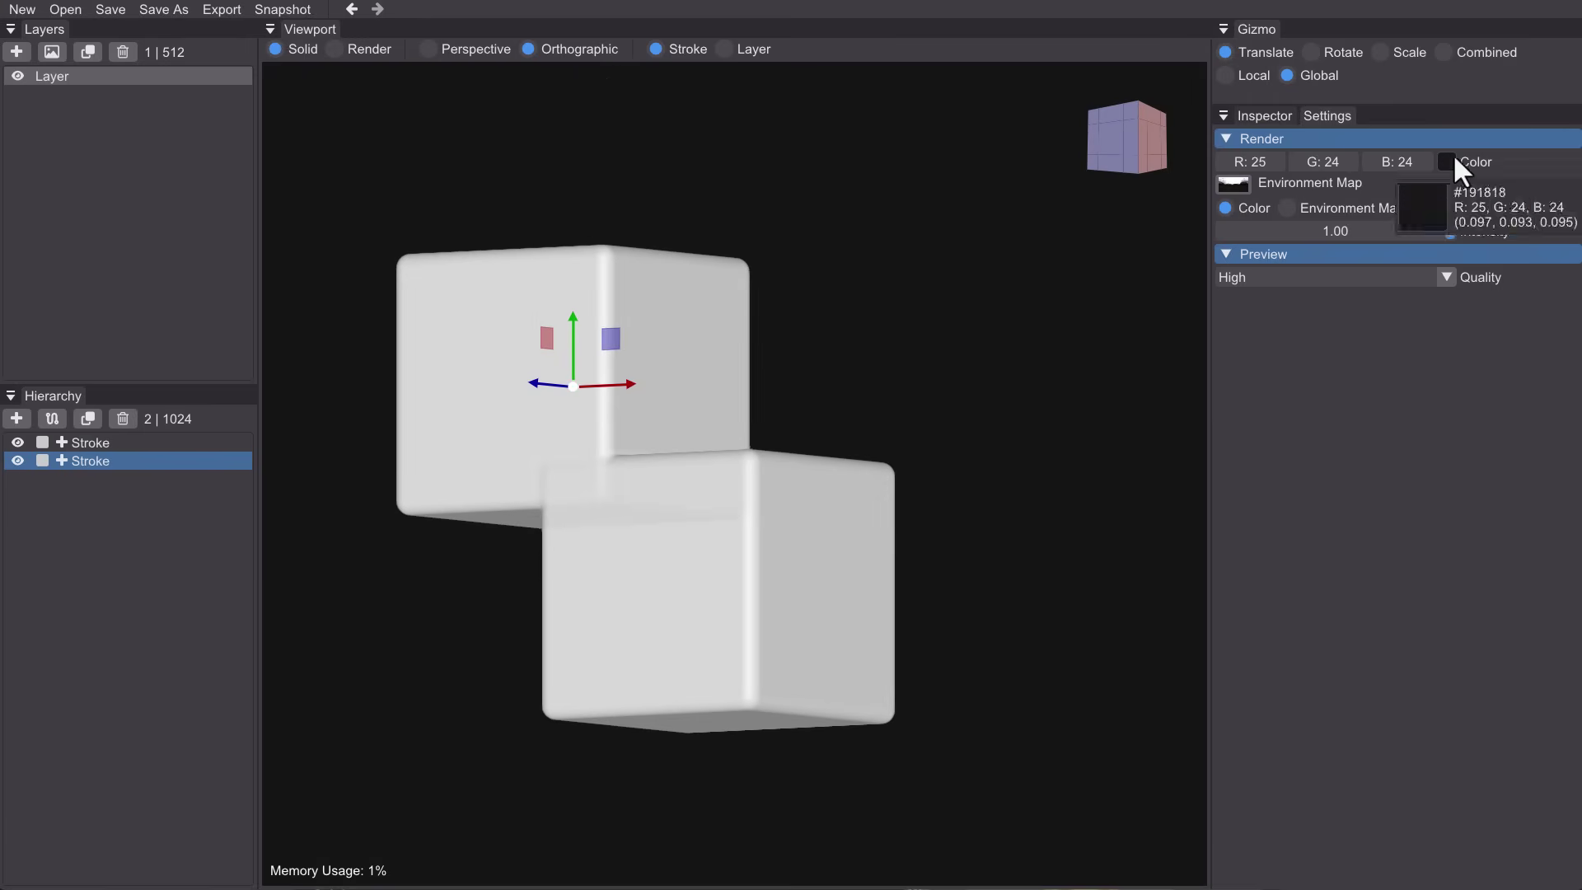
- Change the second stroke's brush from a cube to a Sphere
{"action": "left_click", "coordinate": [1258, 117]}
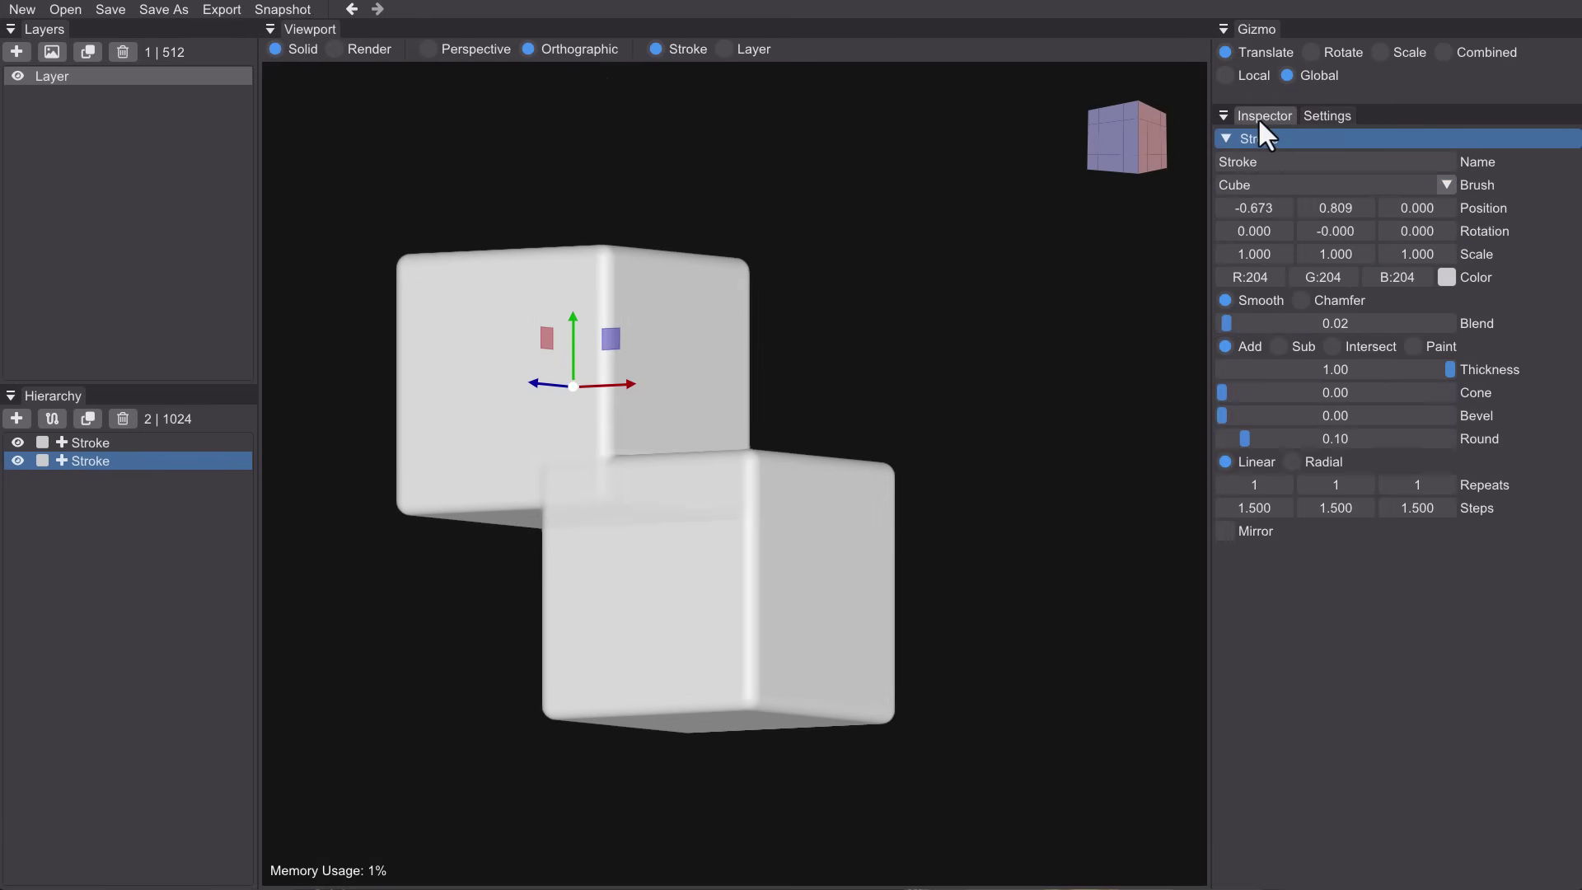
{"action": "left_click", "coordinate": [1293, 185]}
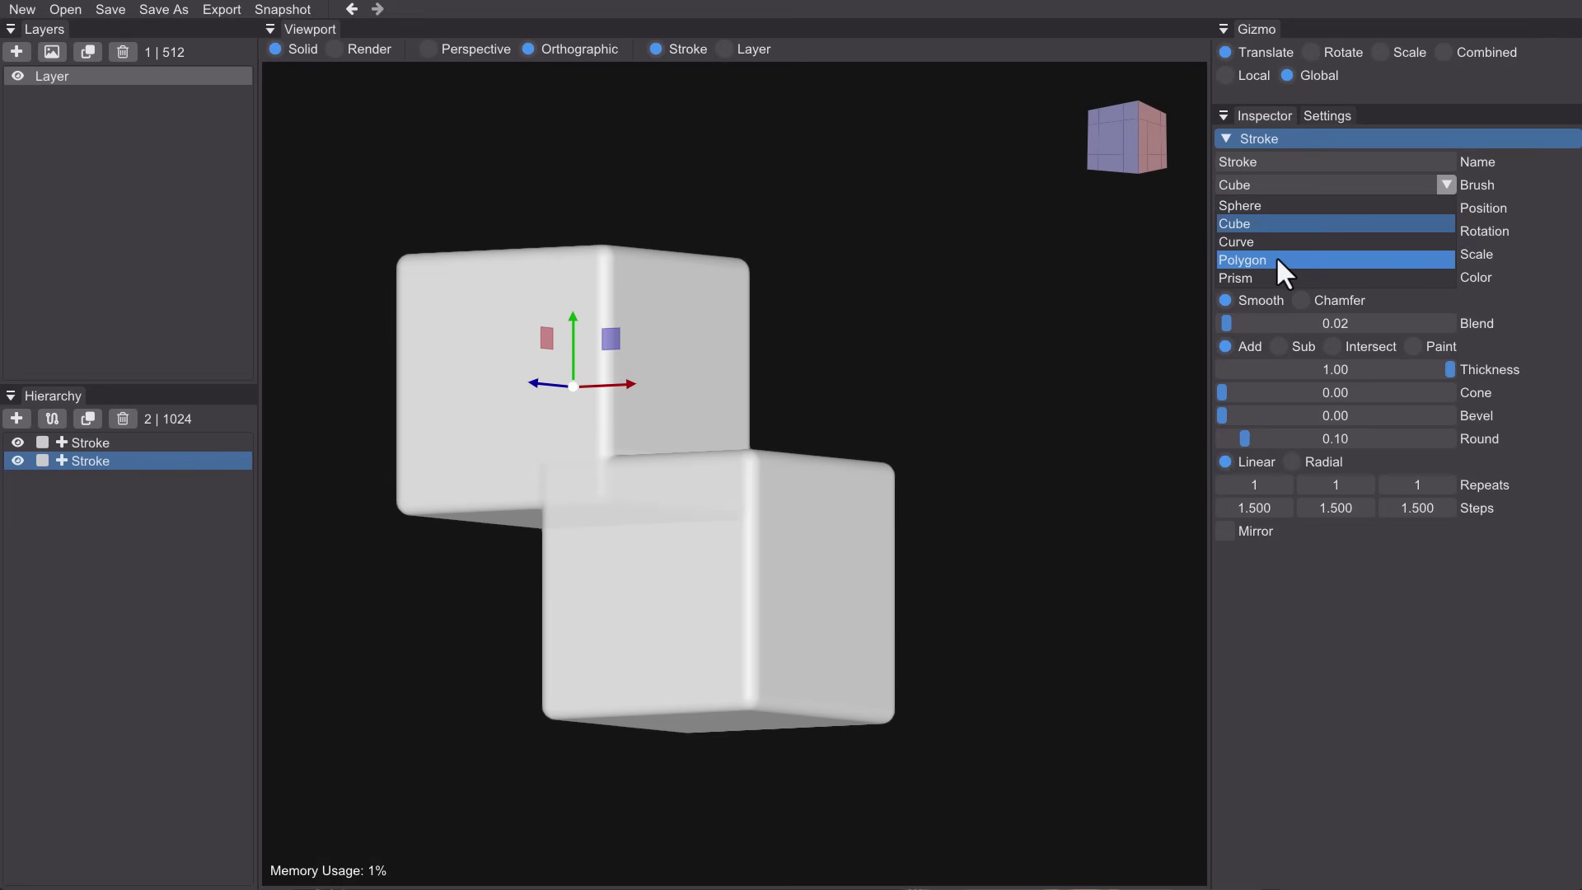
{"action": "left_click", "coordinate": [1277, 204]}
- Move the sphere closer to the cube so that it overlaps the cube's upper edge, at about X -0.51, Y 0.61
{"action": "middle_click_drag", "start_coordinate": [792, 334], "coordinate": [816, 363]}
{"action": "left_click_drag", "start_coordinate": [625, 397], "coordinate": [647, 412]}
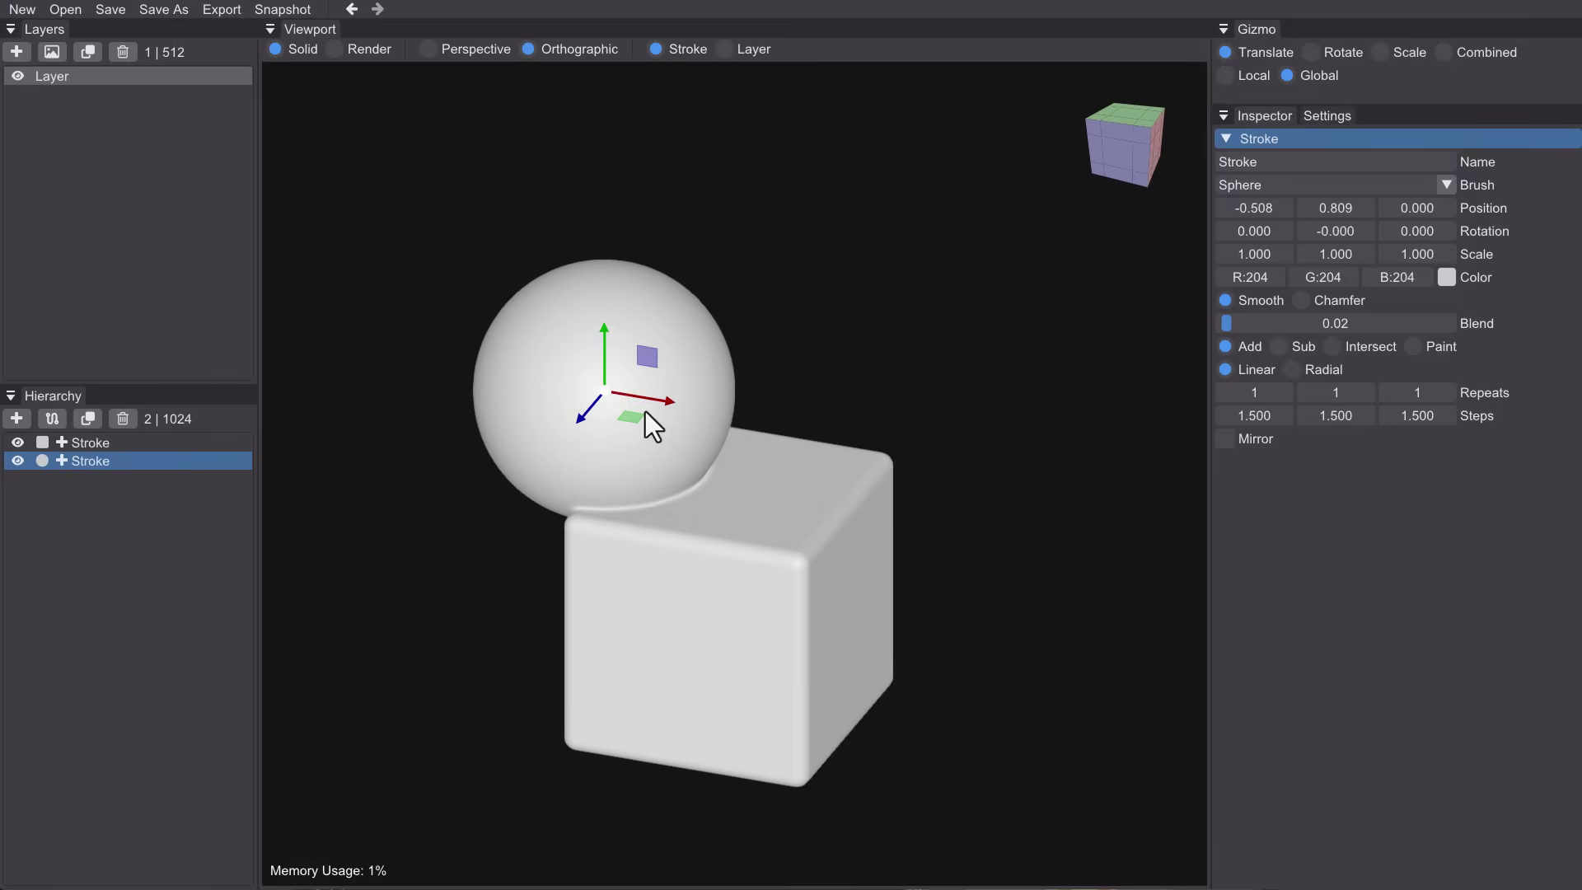
{"action": "left_click_drag", "start_coordinate": [603, 339], "coordinate": [612, 386]}
{"action": "middle_click_drag", "start_coordinate": [612, 386], "coordinate": [708, 463]}
{"action": "scroll", "coordinate": [709, 465], "scroll_direction": "up", "scroll_amount": 3}
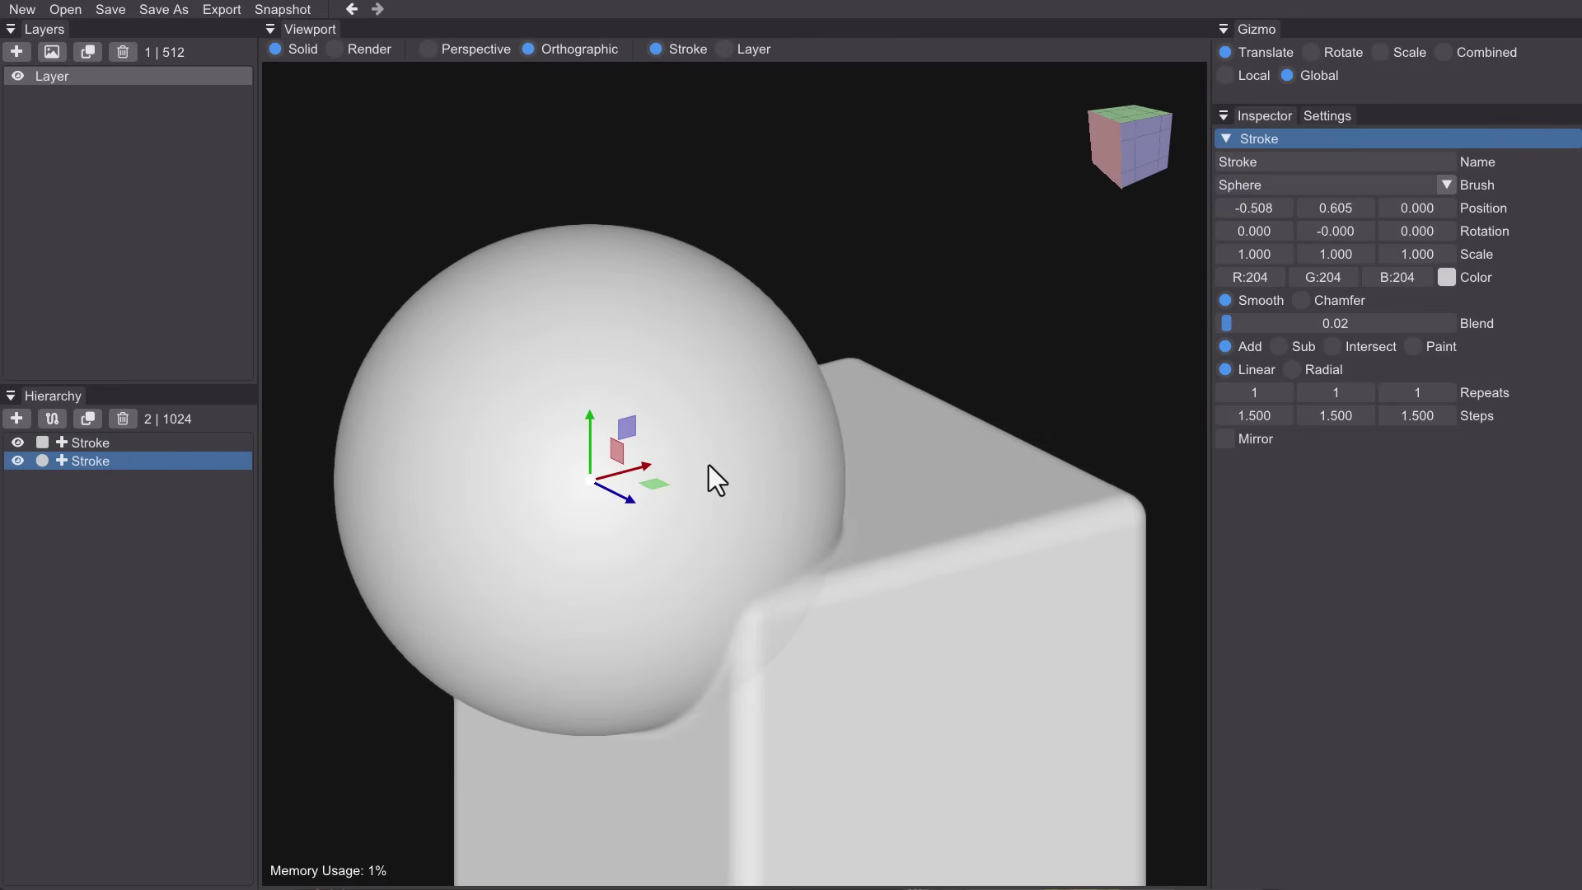
{"action": "scroll", "coordinate": [734, 485], "scroll_direction": "down", "scroll_amount": 3}
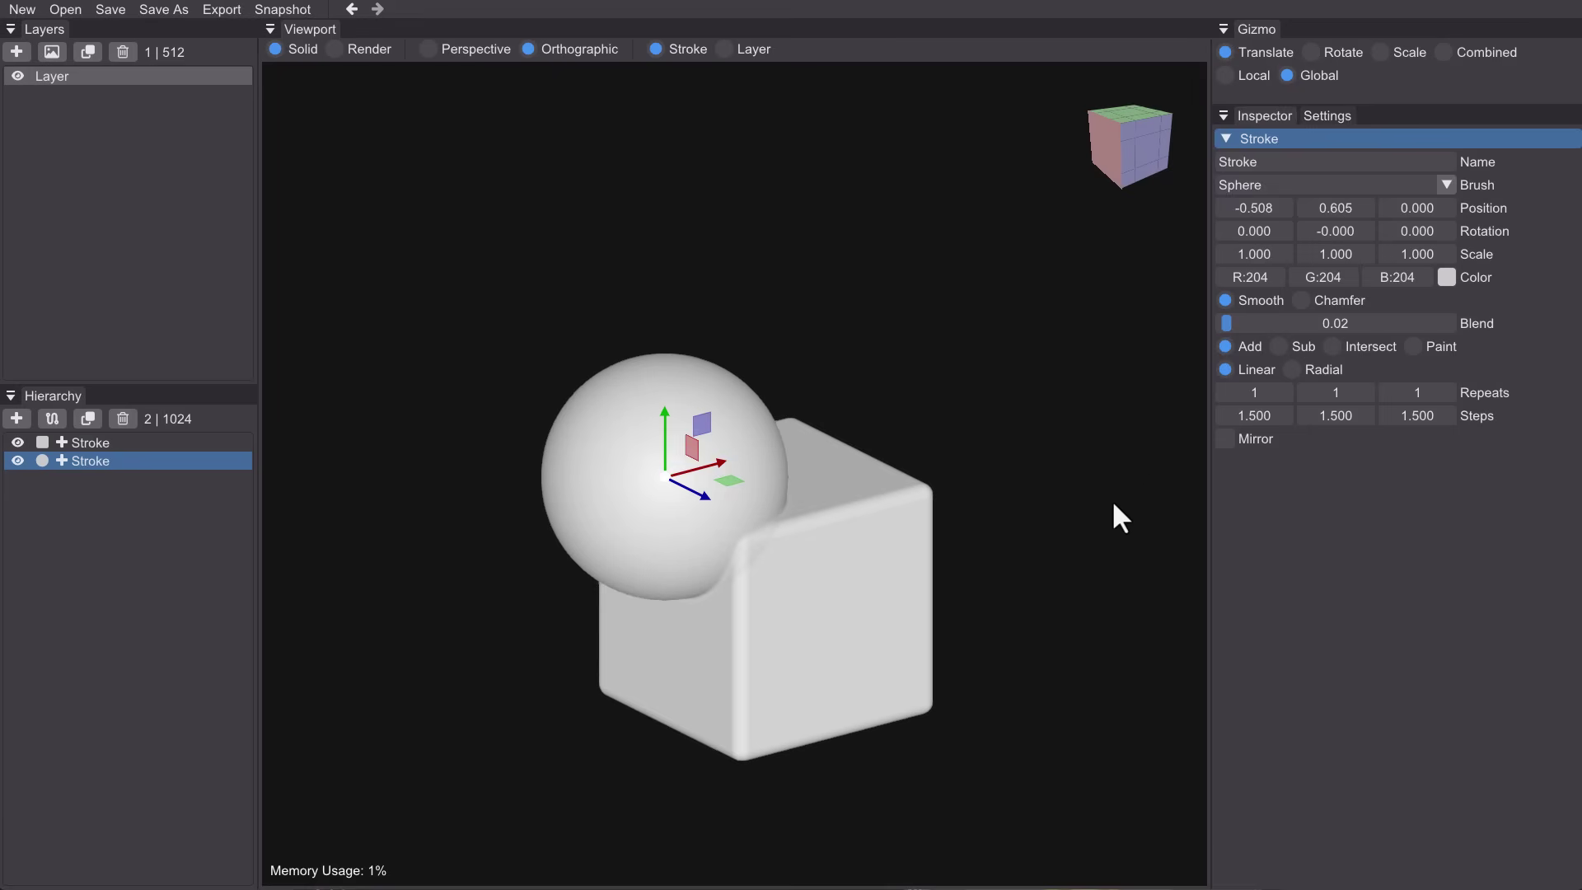
- Raise the sphere's smooth blend with the cube to about 0.29
{"action": "scroll", "coordinate": [720, 461], "scroll_direction": "up", "scroll_amount": 3}
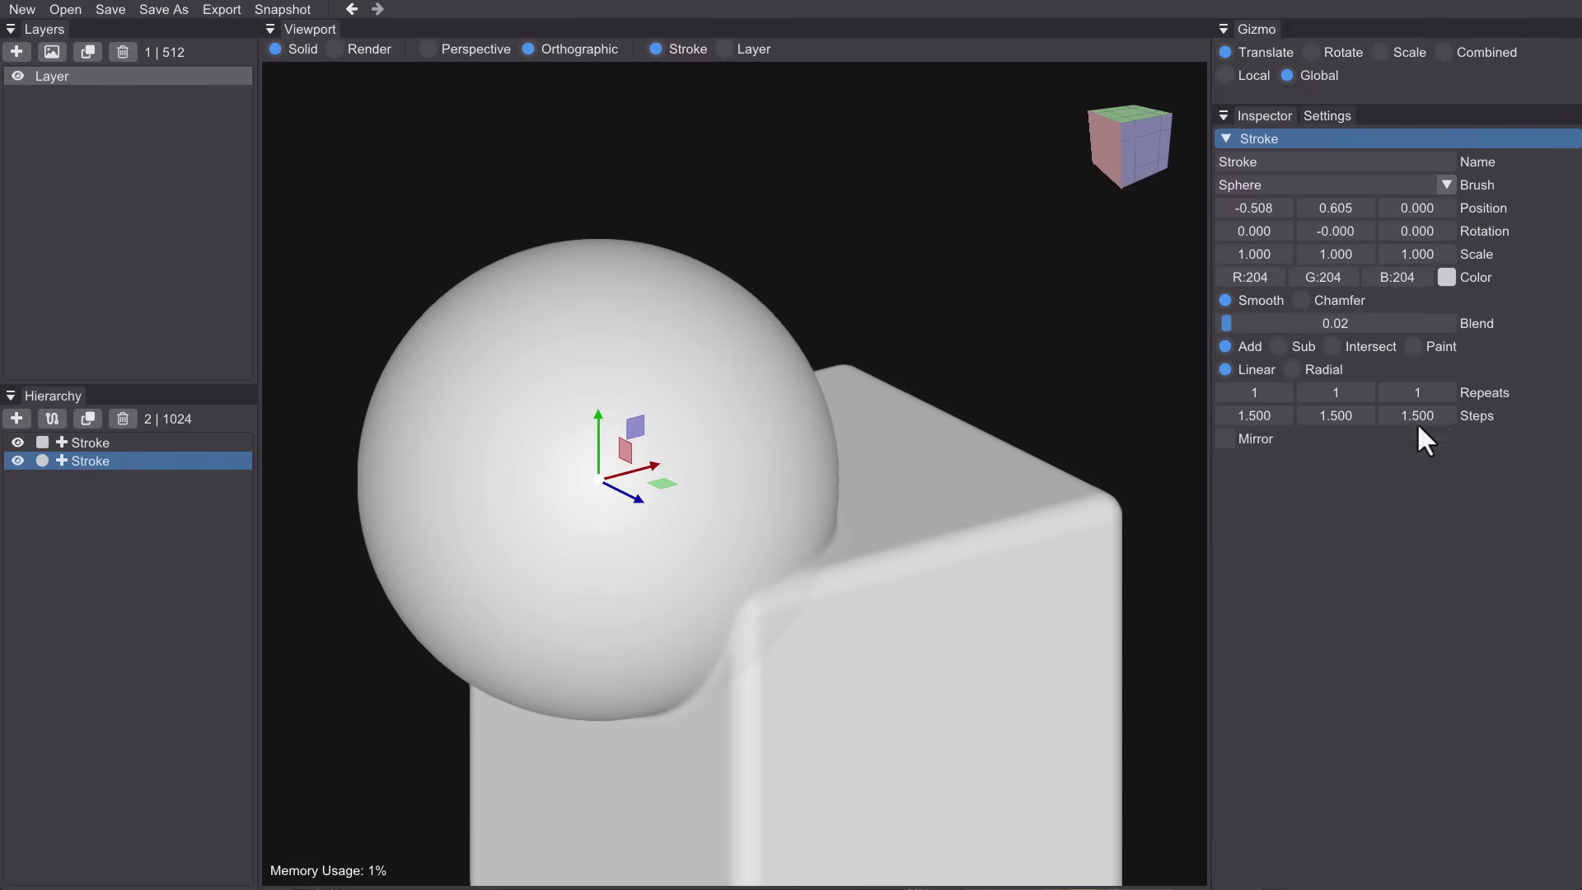
{"action": "left_click_drag", "start_coordinate": [1226, 324], "coordinate": [1288, 329]}
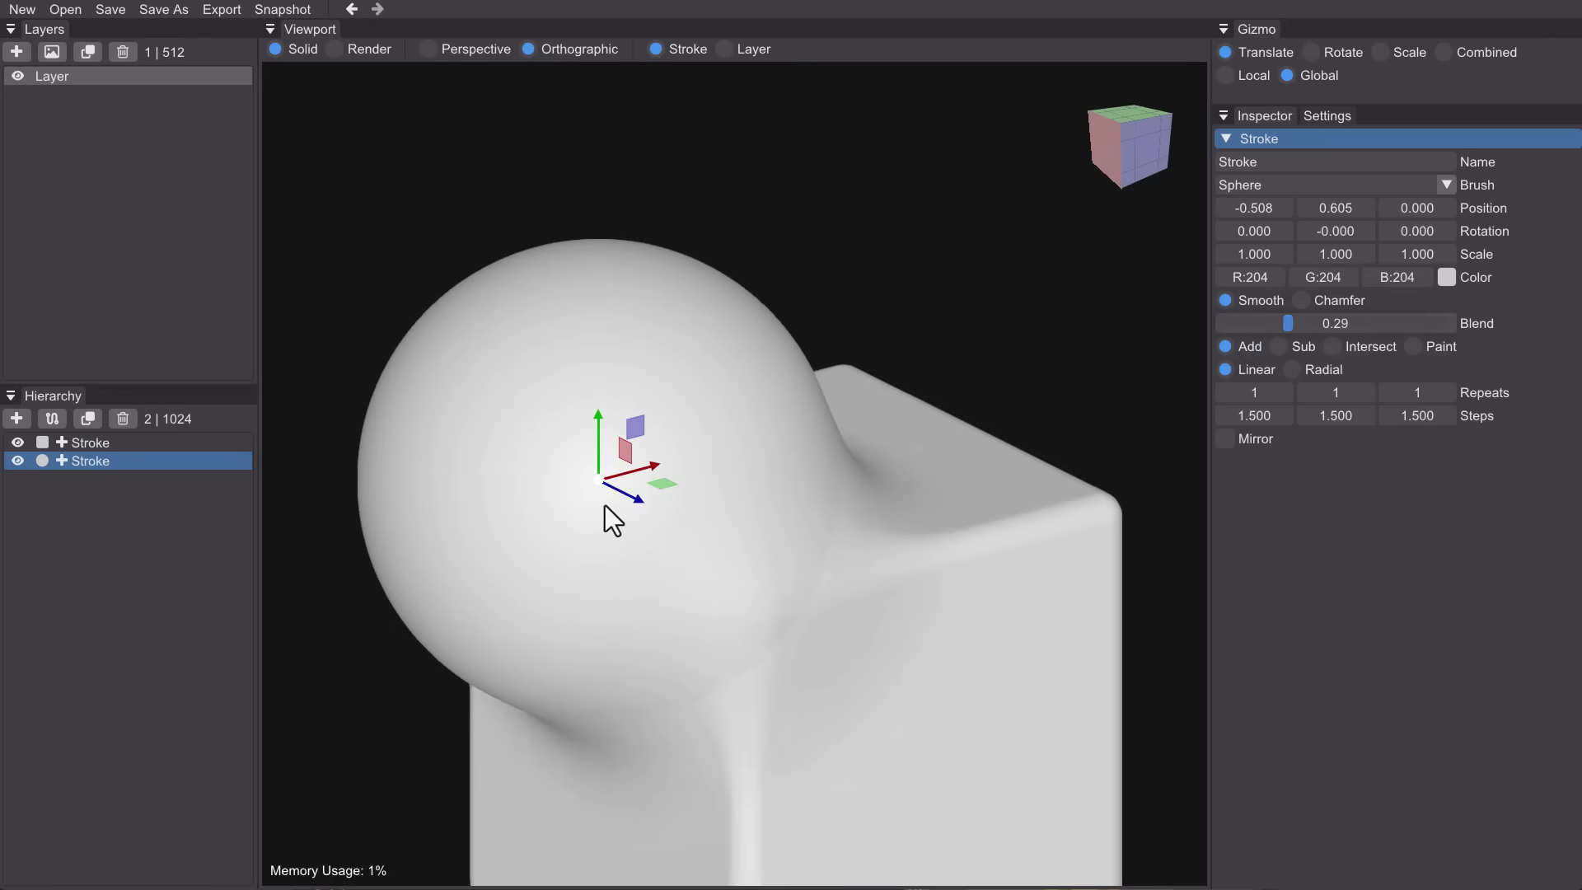
{"action": "scroll", "coordinate": [605, 506], "scroll_direction": "down", "scroll_amount": 2}
{"action": "left_click_drag", "start_coordinate": [649, 434], "coordinate": [616, 436]}
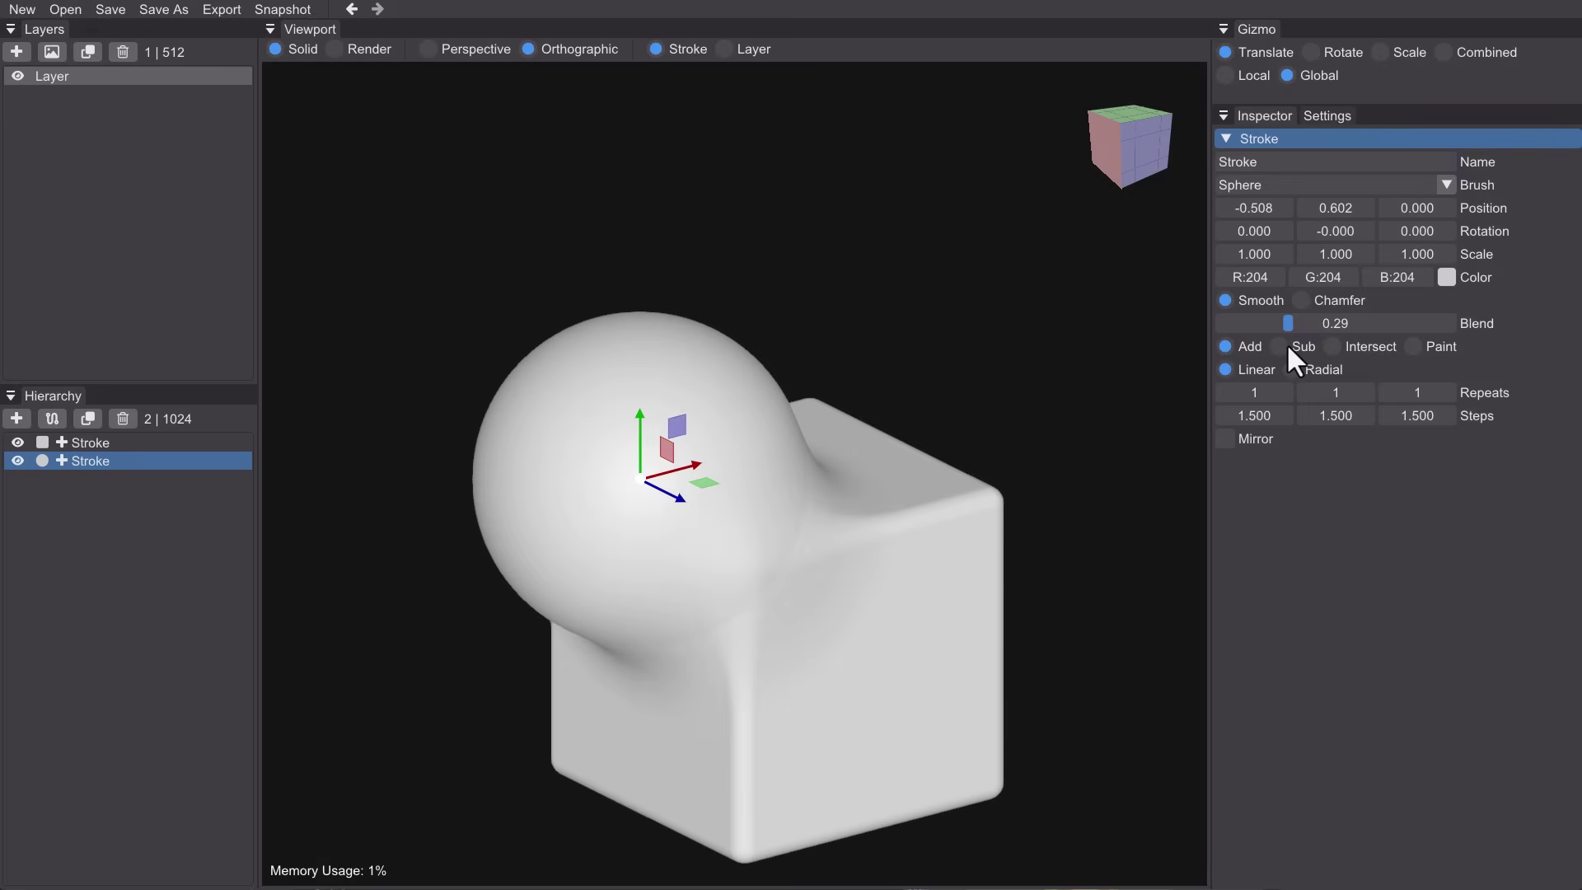
- Set the sphere to subtract from the cube with a blend of 0.00
{"action": "left_click", "coordinate": [1289, 347]}
{"action": "left_click_drag", "start_coordinate": [1287, 331], "coordinate": [1186, 314]}
{"action": "middle_click_drag", "start_coordinate": [742, 594], "coordinate": [882, 567]}
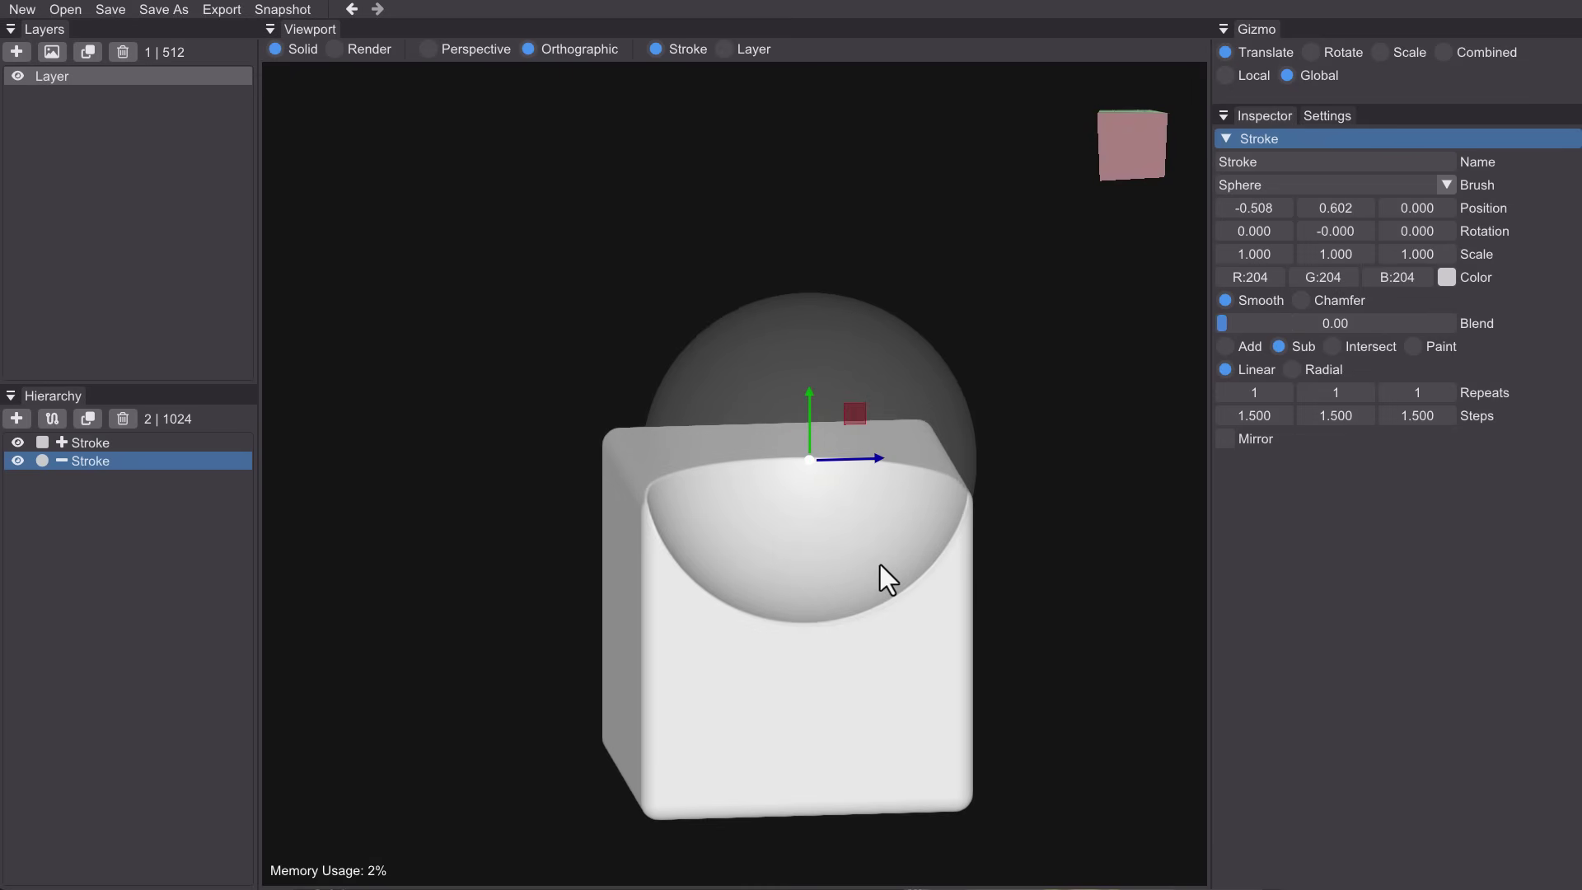
- Scale the subtracting sphere down uniformly to about 0.74
{"action": "key", "text": "e"}
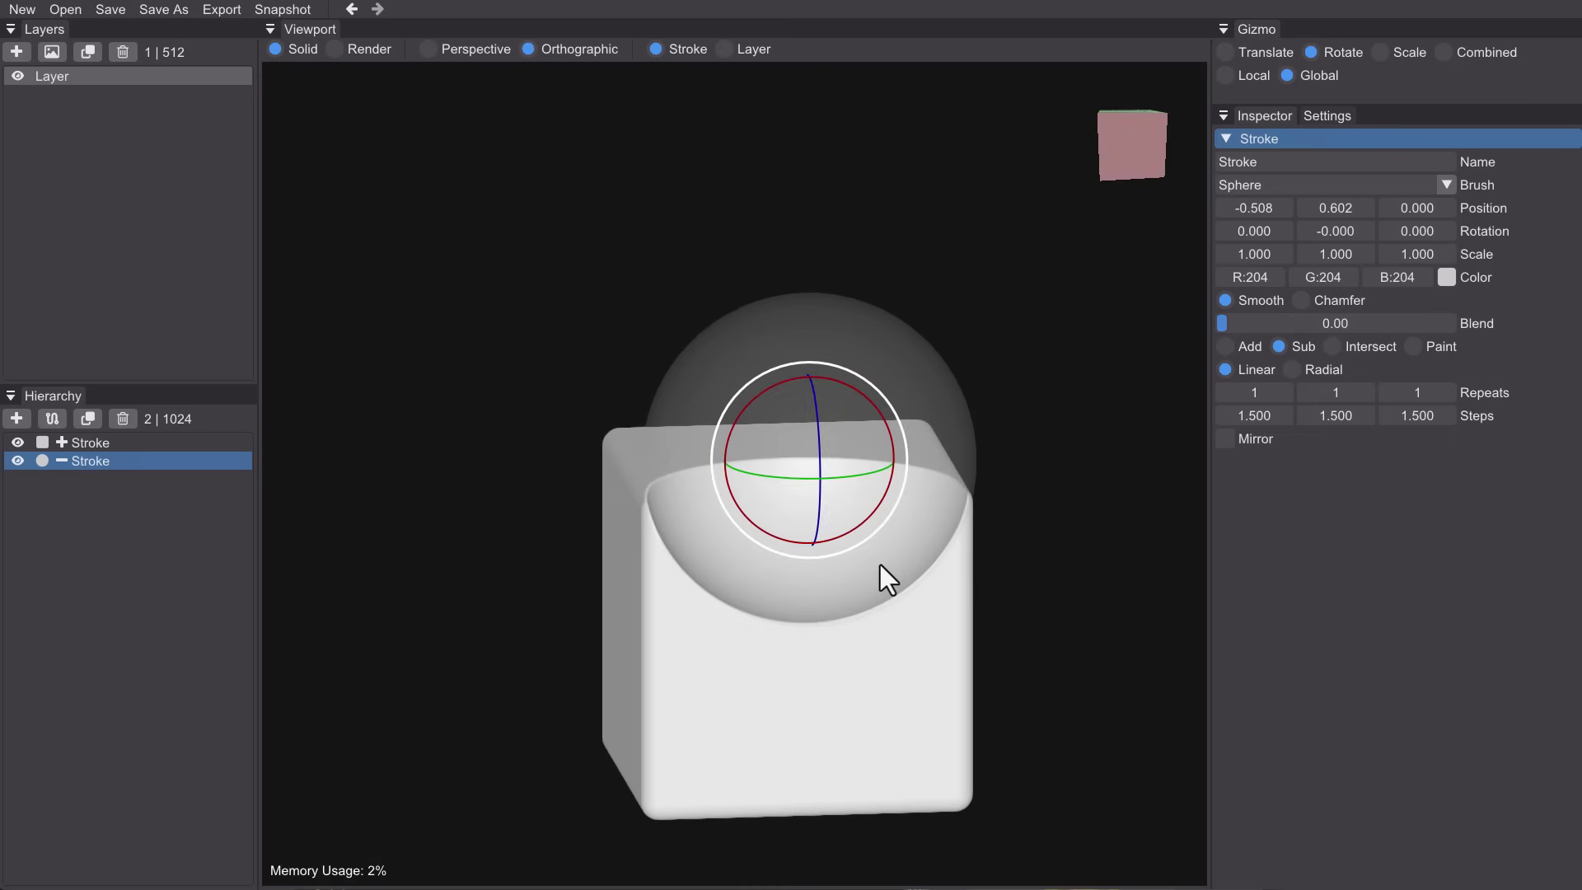
{"action": "key", "text": "r"}
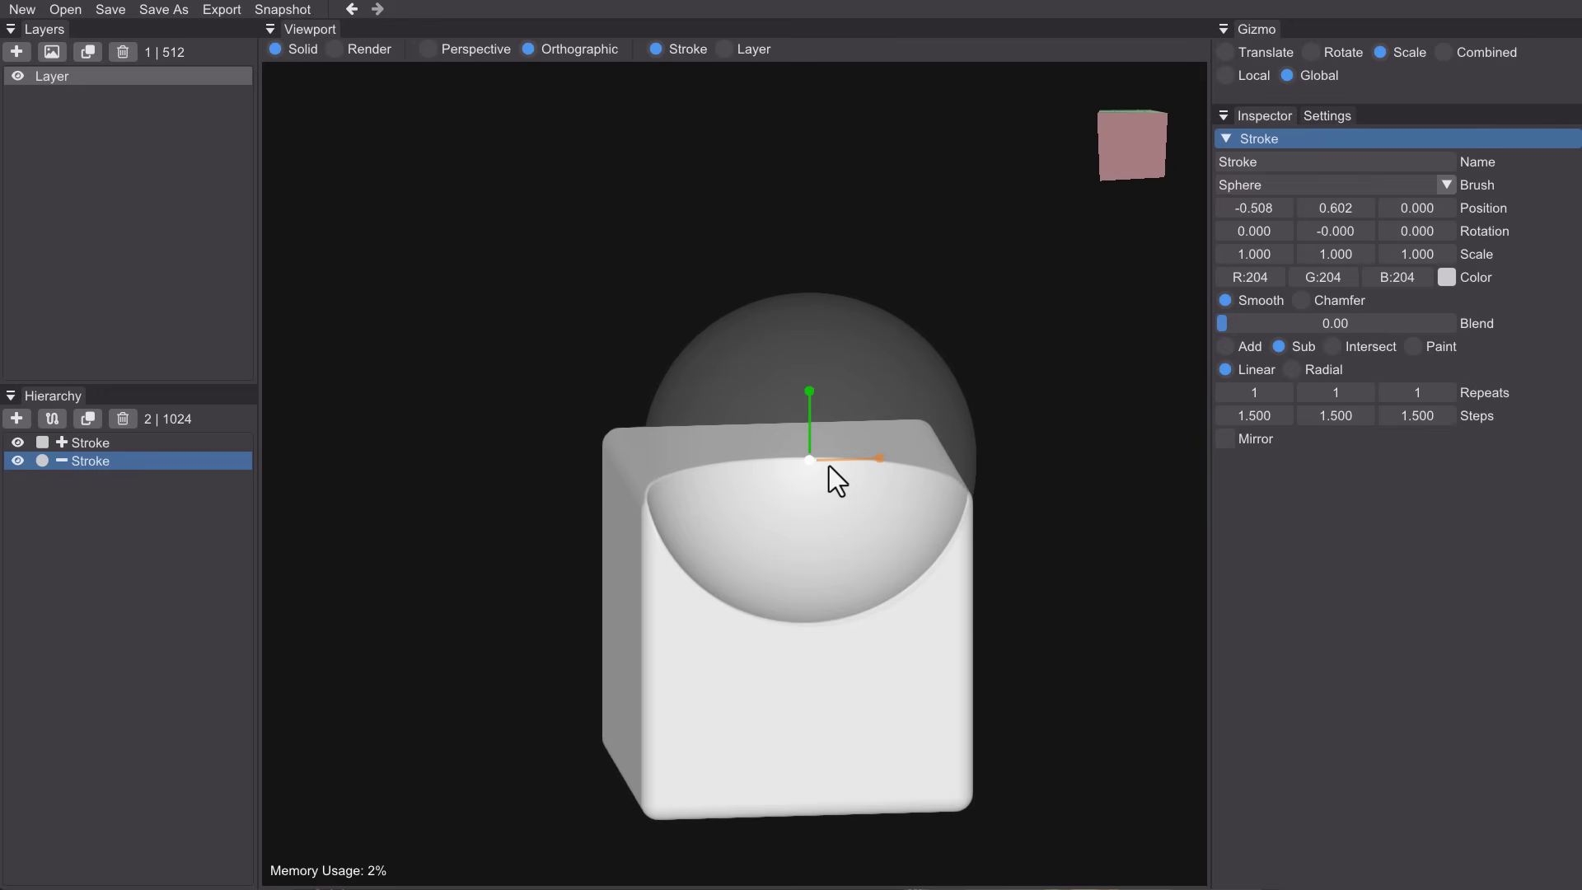
{"action": "middle_click_drag", "start_coordinate": [830, 458], "coordinate": [735, 506]}
{"action": "left_click_drag", "start_coordinate": [704, 477], "coordinate": [683, 493]}
{"action": "middle_click_drag", "start_coordinate": [684, 493], "coordinate": [780, 511]}
{"action": "scroll", "coordinate": [734, 508], "scroll_direction": "up", "scroll_amount": 3}
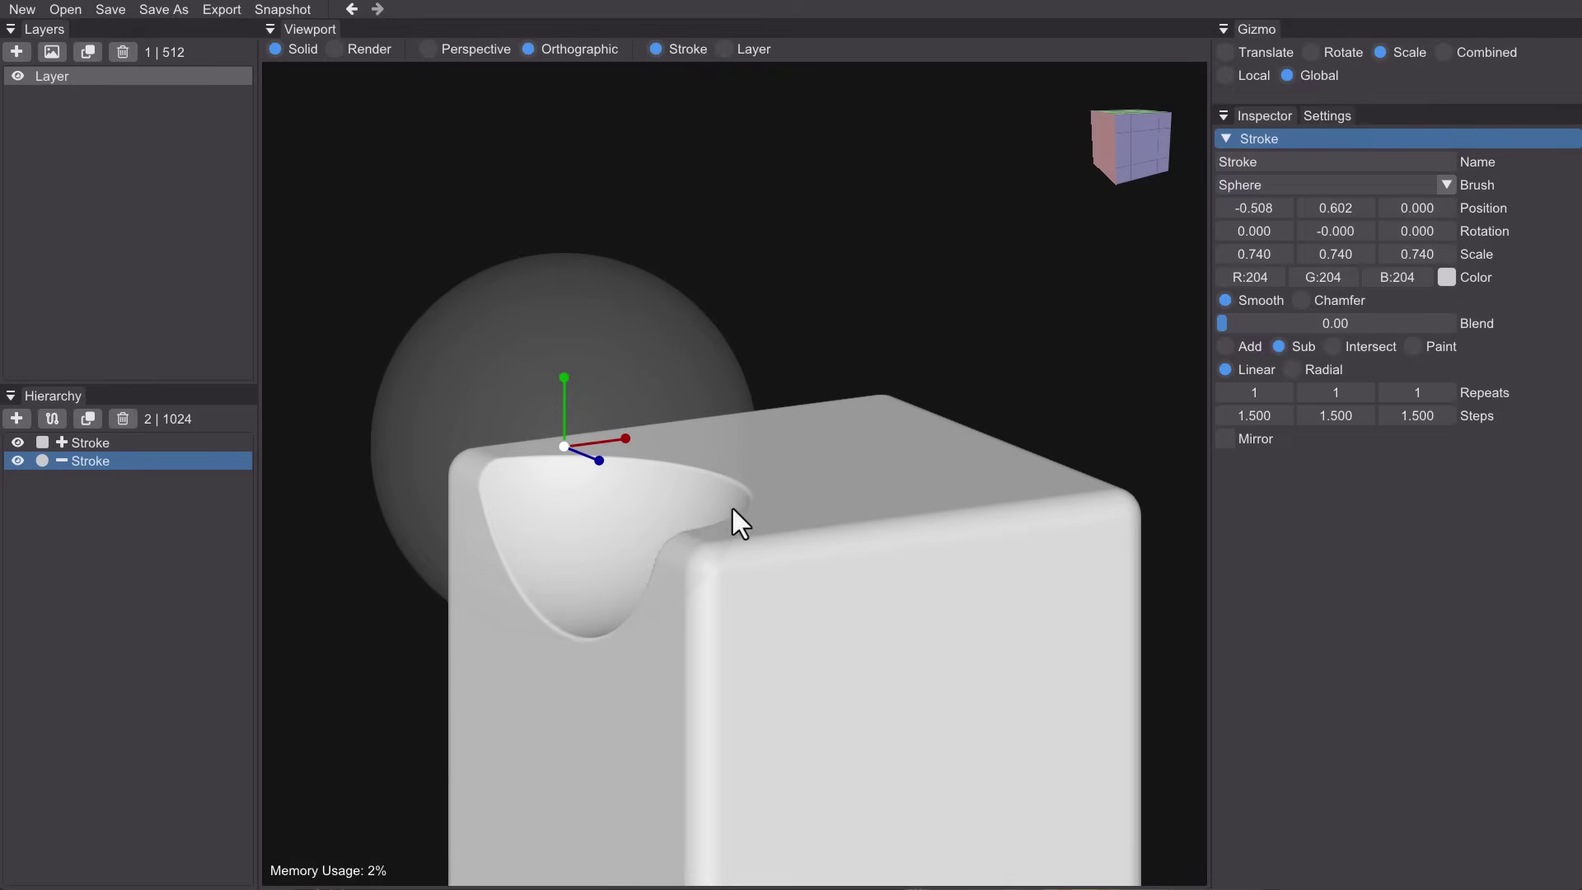
- Move the subtracting sphere deeper into the cube, to about X -0.44, Y 0.41
{"action": "key", "text": "w"}
{"action": "left_click_drag", "start_coordinate": [580, 387], "coordinate": [649, 530]}
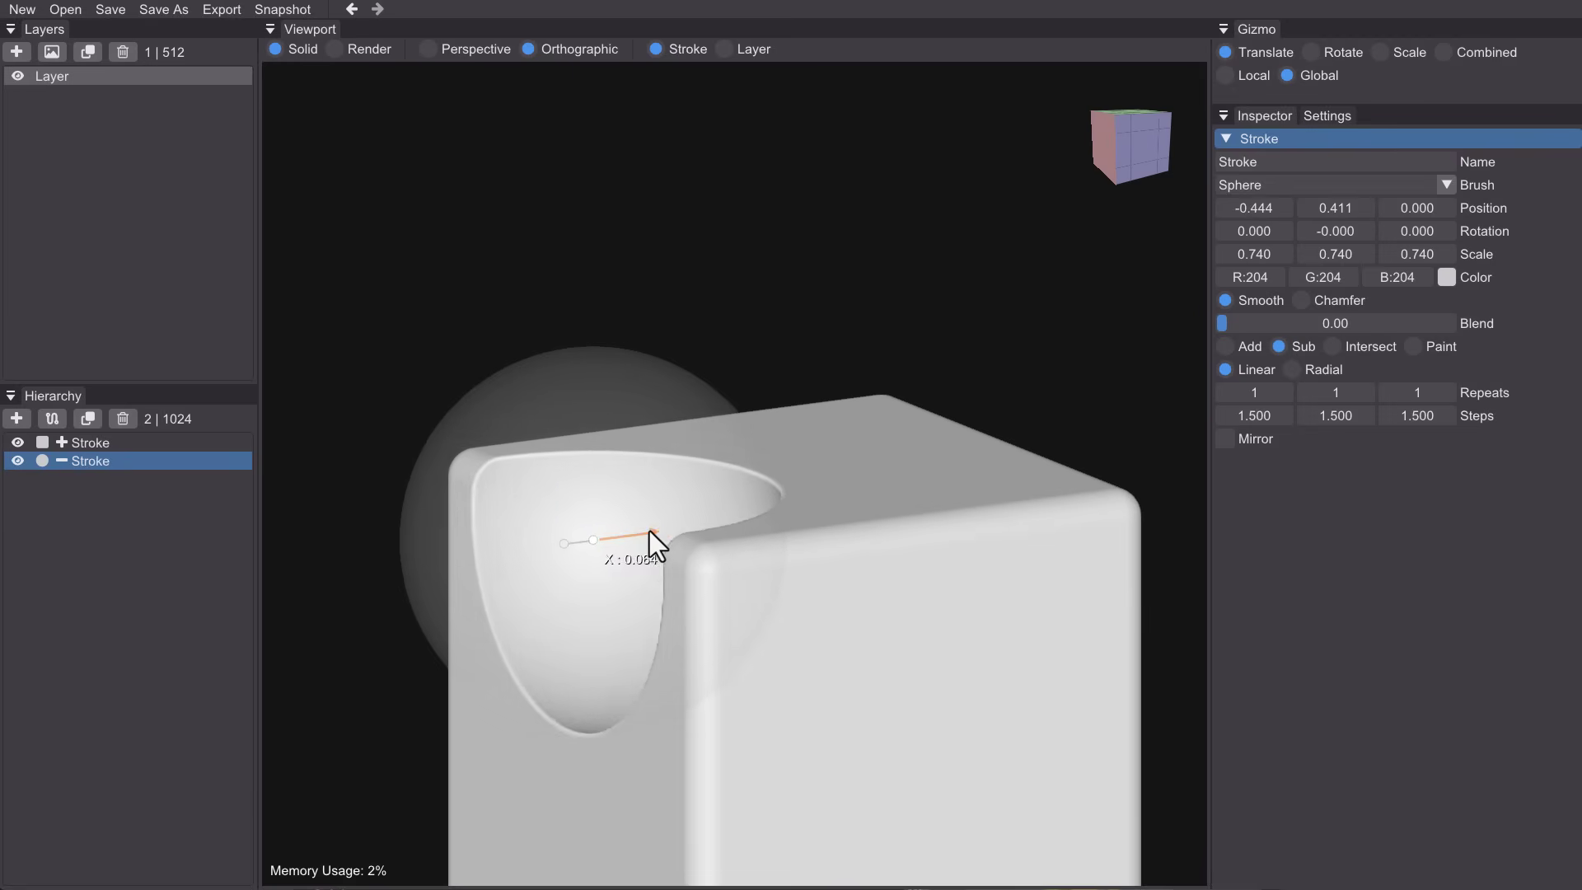
{"action": "middle_click_drag", "start_coordinate": [650, 531], "coordinate": [758, 619]}
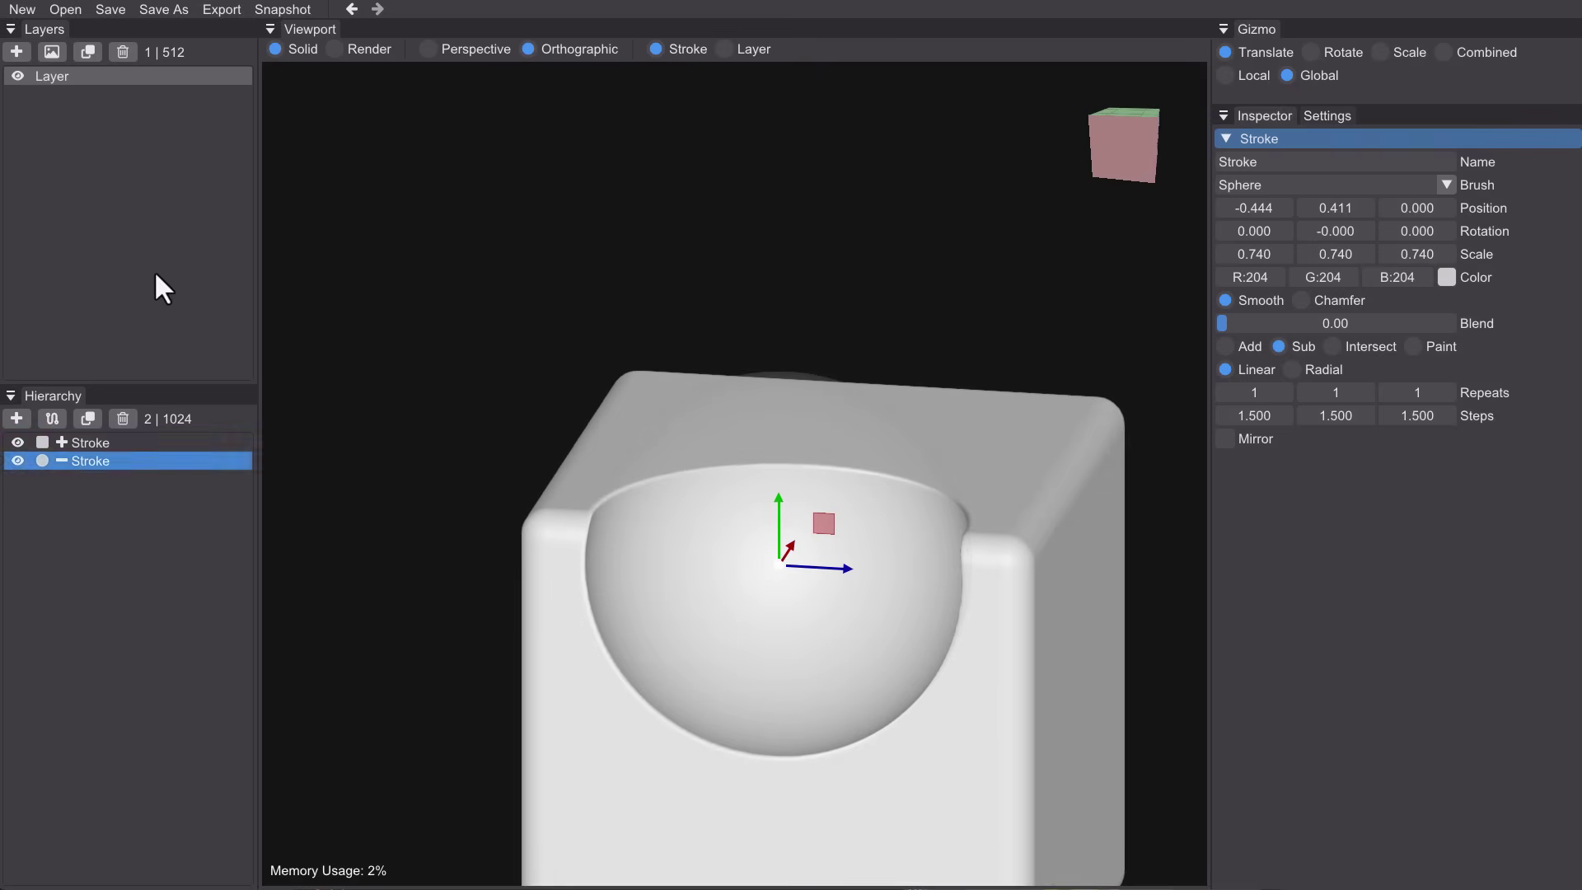
- Duplicate the subtracting sphere and move the copy over the opposite end of the cube's top, to about X 0.35, Y 0.67
{"action": "left_click", "coordinate": [178, 442], "text": "ctrl"}
{"action": "key", "text": "ctrl+d"}
{"action": "middle_click_drag", "start_coordinate": [995, 584], "coordinate": [819, 523]}
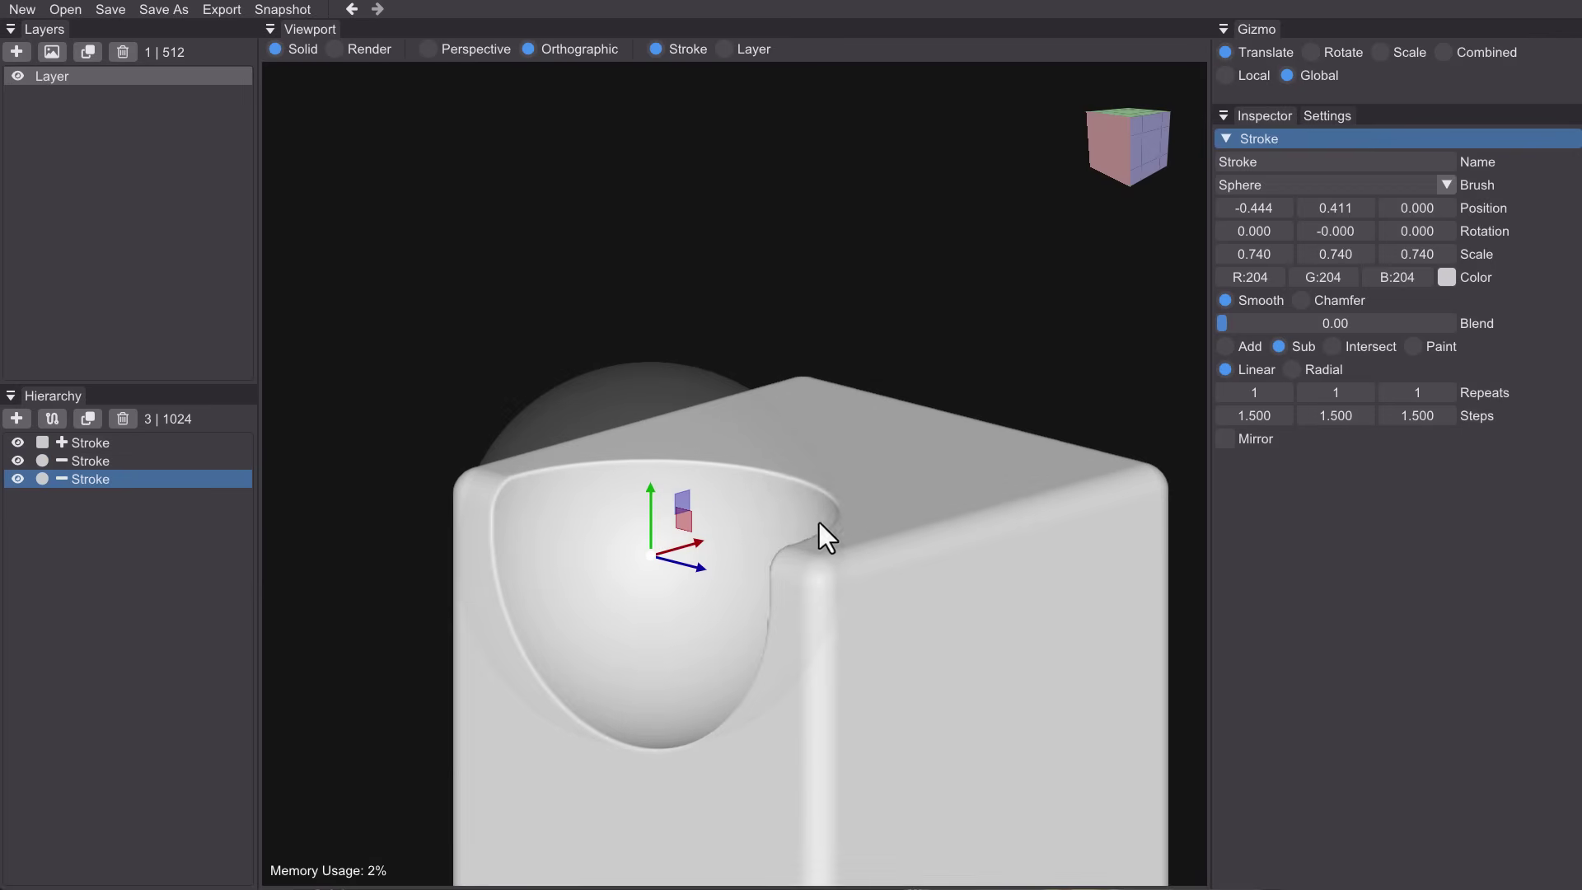
{"action": "left_click_drag", "start_coordinate": [655, 493], "coordinate": [738, 355]}
{"action": "middle_click_drag", "start_coordinate": [738, 354], "coordinate": [828, 463]}
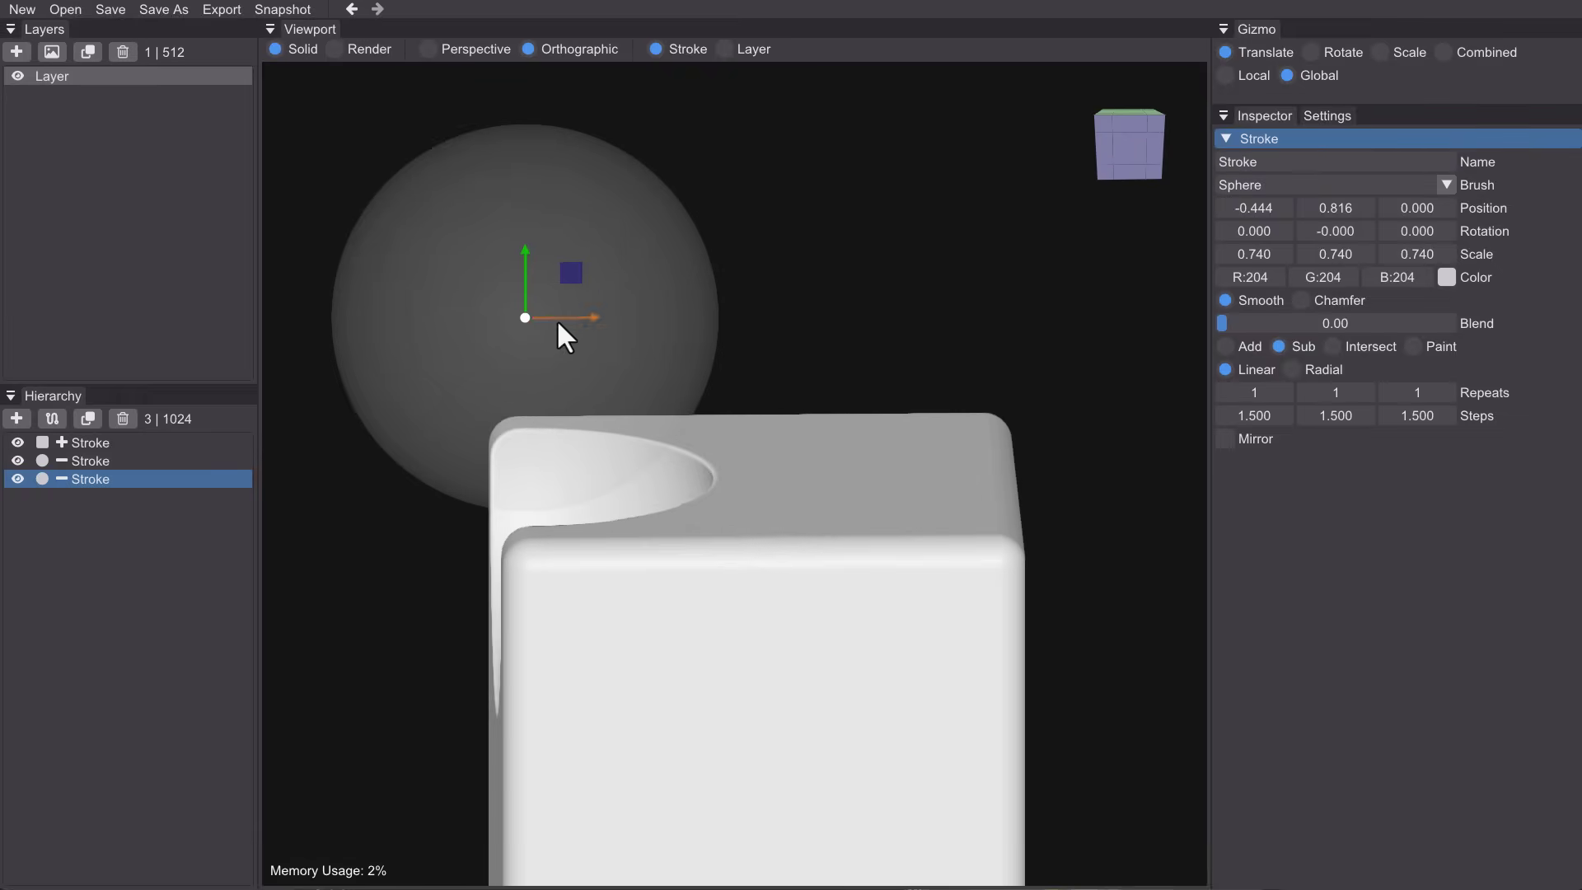
{"action": "mouse_move", "coordinate": [556, 319]}
{"action": "left_mouse_down"}
{"action": "mouse_move", "coordinate": [992, 382]}
{"action": "mouse_move", "coordinate": [975, 380]}
{"action": "left_mouse_up"}
{"action": "left_click_drag", "start_coordinate": [940, 284], "coordinate": [954, 417]}
{"action": "mouse_move", "coordinate": [954, 417]}
{"action": "middle_mouse_down"}
{"action": "mouse_move", "coordinate": [1035, 502]}
{"action": "mouse_move", "coordinate": [1017, 453]}
{"action": "mouse_move", "coordinate": [1076, 425]}
{"action": "middle_mouse_up"}
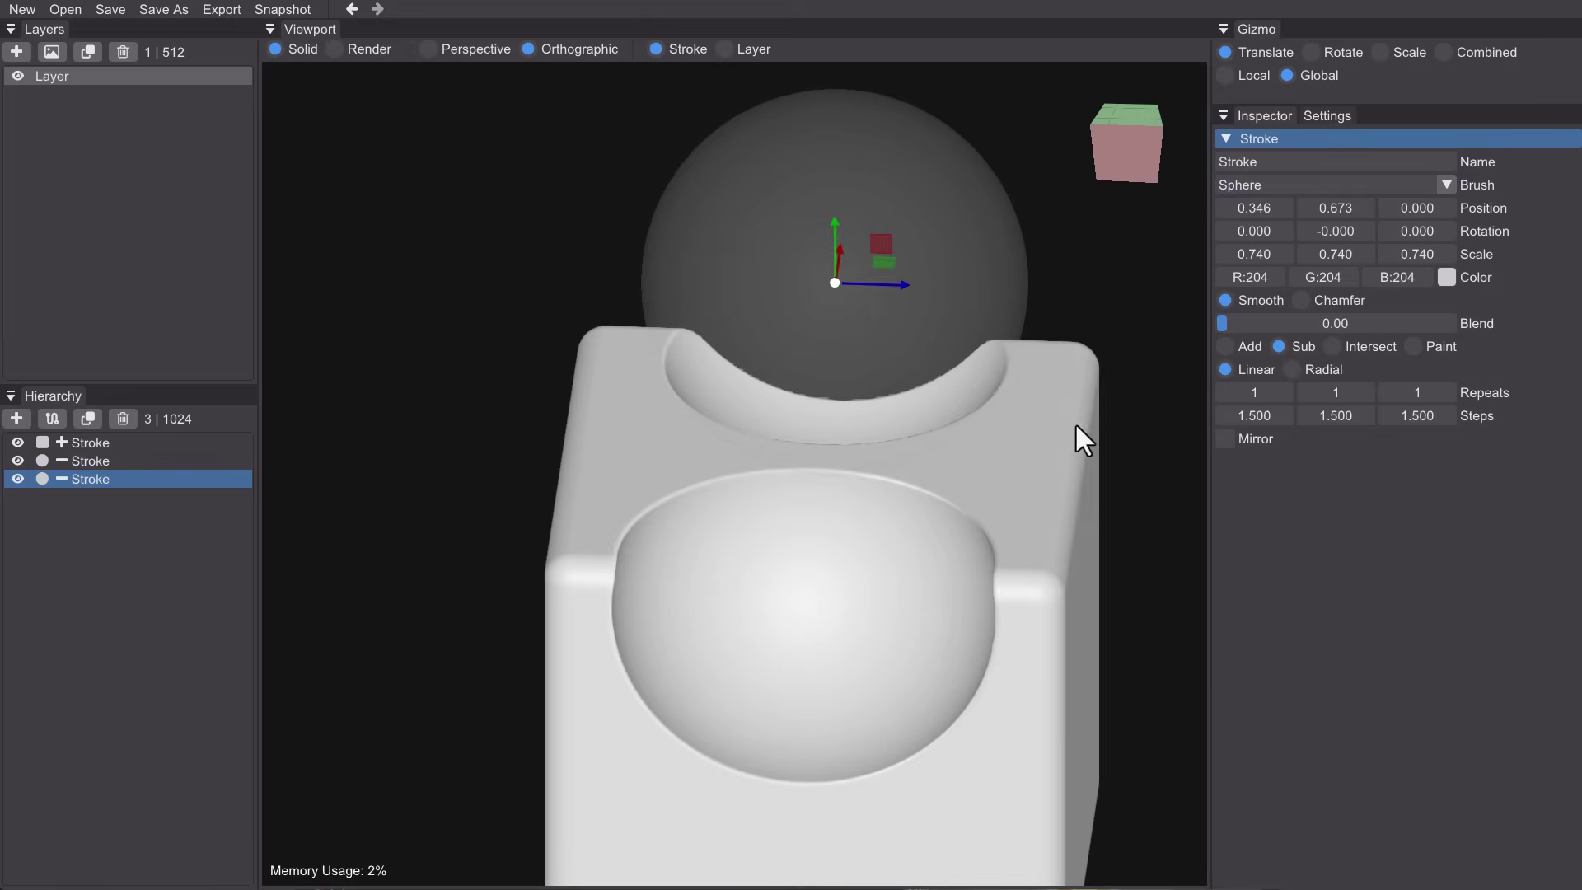
{"action": "mouse_move", "coordinate": [971, 469]}
{"action": "middle_mouse_down"}
{"action": "mouse_move", "coordinate": [1011, 487]}
{"action": "mouse_move", "coordinate": [986, 469]}
{"action": "mouse_move", "coordinate": [999, 479]}
{"action": "middle_mouse_up"}
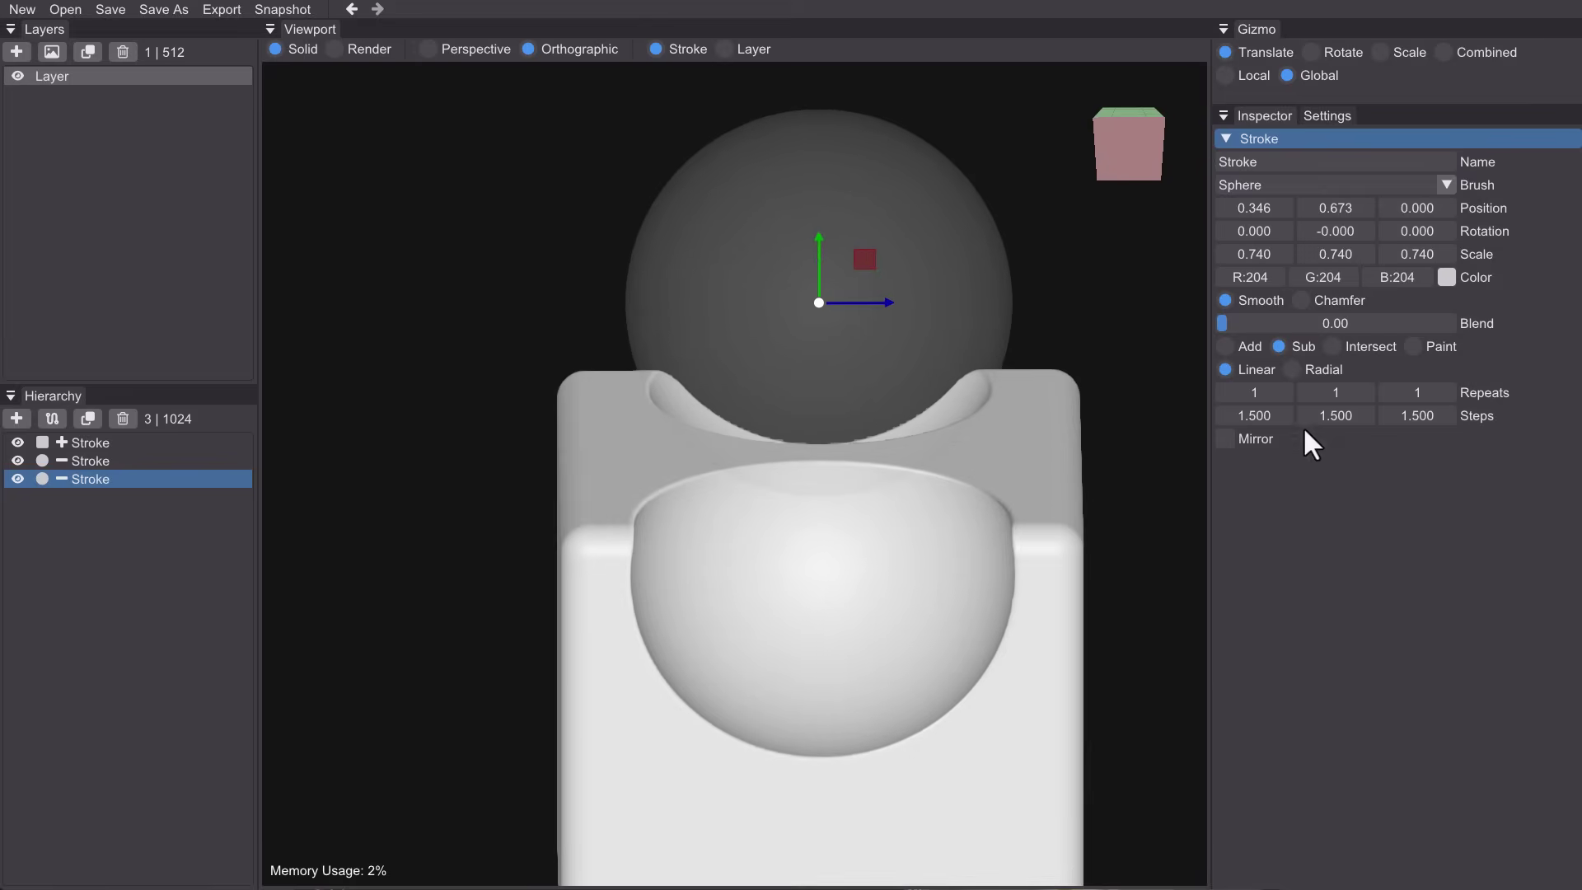
{"action": "middle_click_drag", "start_coordinate": [947, 422], "coordinate": [937, 450]}
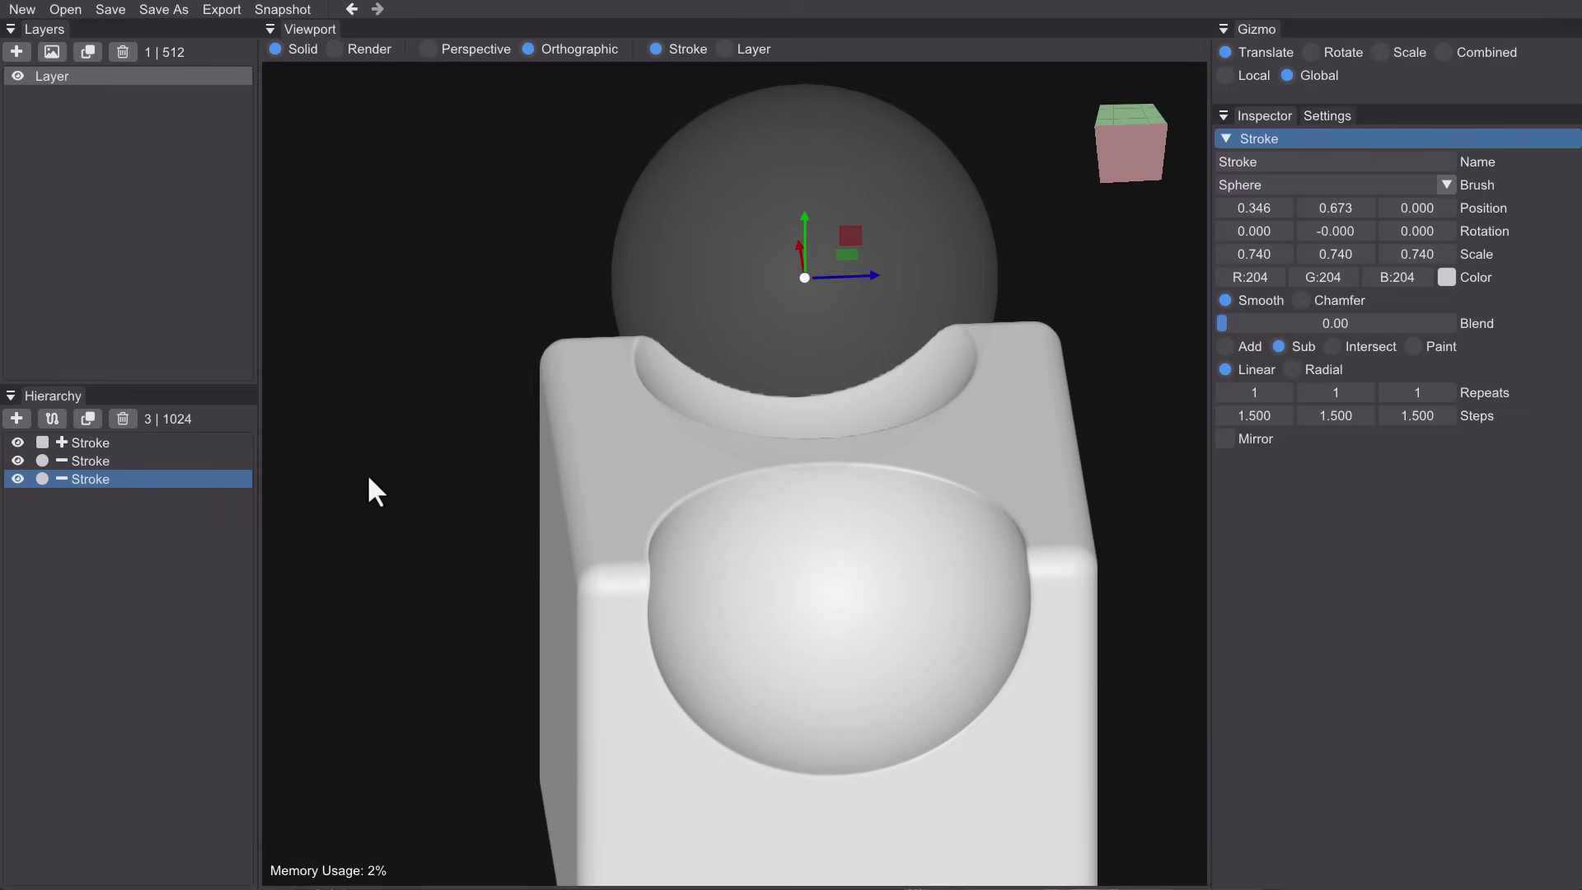
- Scale the copied sphere down to about 0.33 and move it to about Y 0.55, Z -0.22
{"action": "key", "text": "r"}
{"action": "mouse_move", "coordinate": [826, 295]}
{"action": "left_mouse_down"}
{"action": "mouse_move", "coordinate": [804, 286]}
{"action": "mouse_move", "coordinate": [770, 306]}
{"action": "mouse_move", "coordinate": [808, 277]}
{"action": "left_mouse_up"}
{"action": "key", "text": "w"}
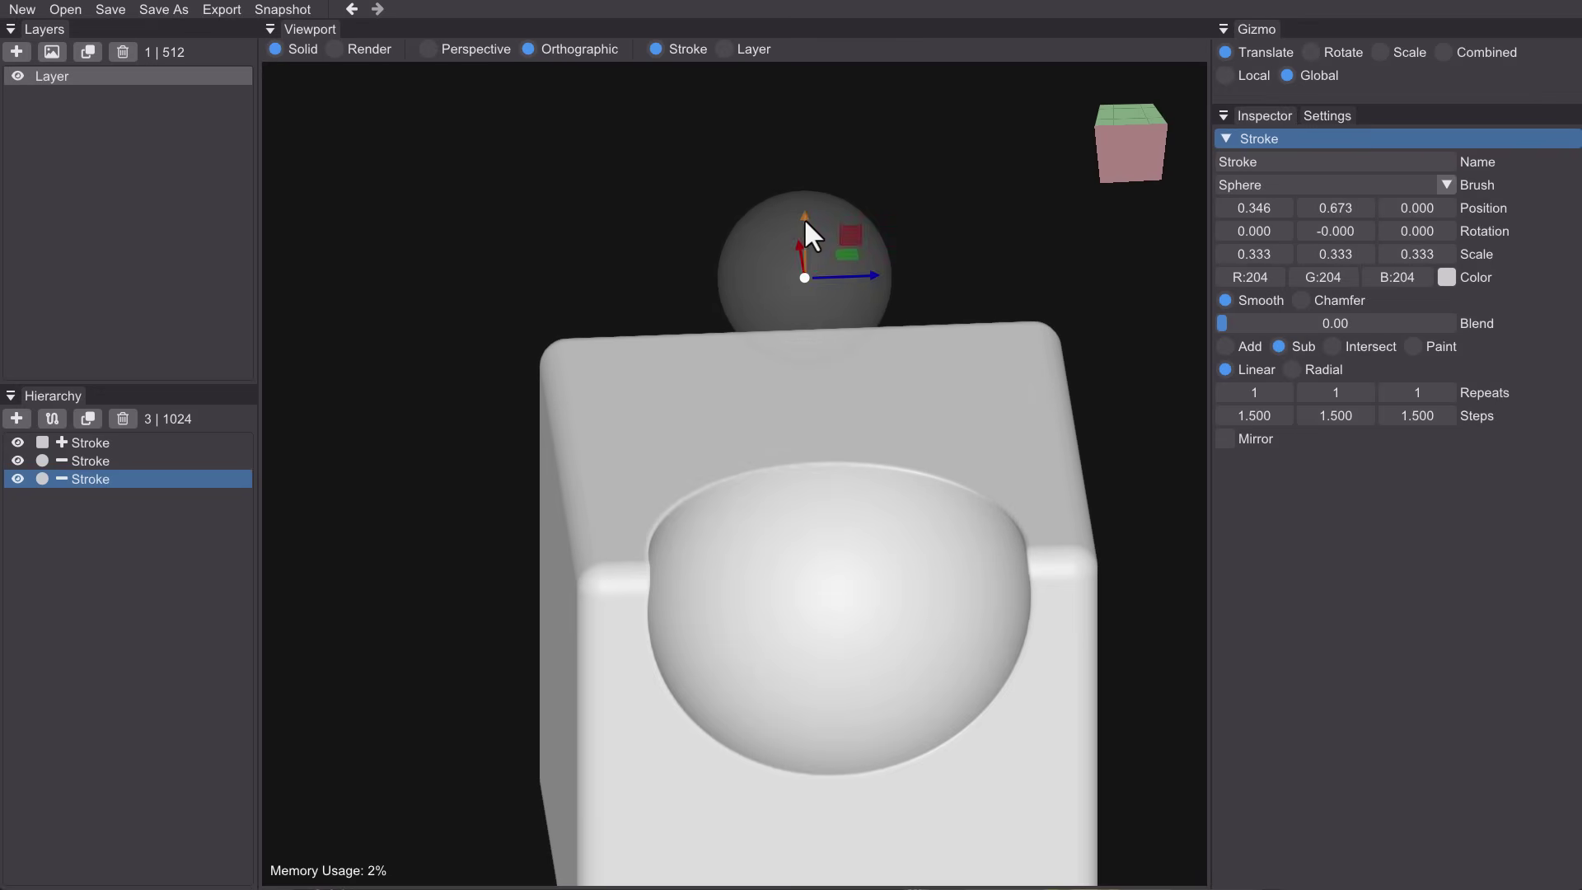
{"action": "left_click_drag", "start_coordinate": [804, 219], "coordinate": [803, 274]}
{"action": "left_click_drag", "start_coordinate": [879, 333], "coordinate": [763, 340]}
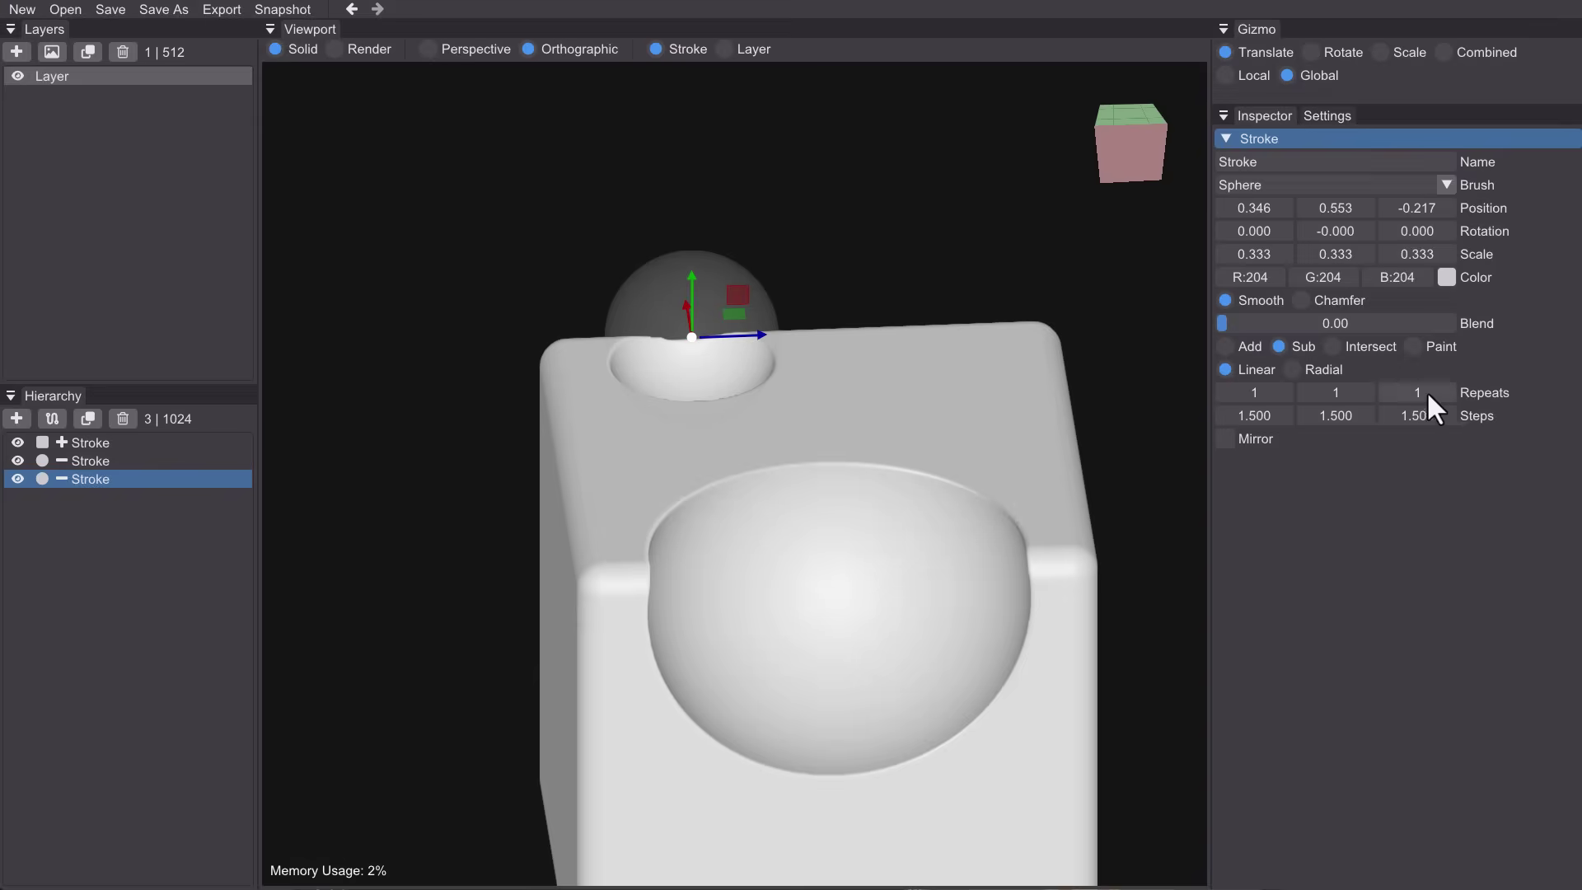
- Set the small sphere's Z repeats to 2 and scale it down to about 0.15
{"action": "mouse_move", "coordinate": [1428, 394]}
{"action": "left_mouse_down"}
{"action": "mouse_move", "coordinate": [1451, 394]}
{"action": "mouse_move", "coordinate": [1426, 395]}
{"action": "left_mouse_up"}
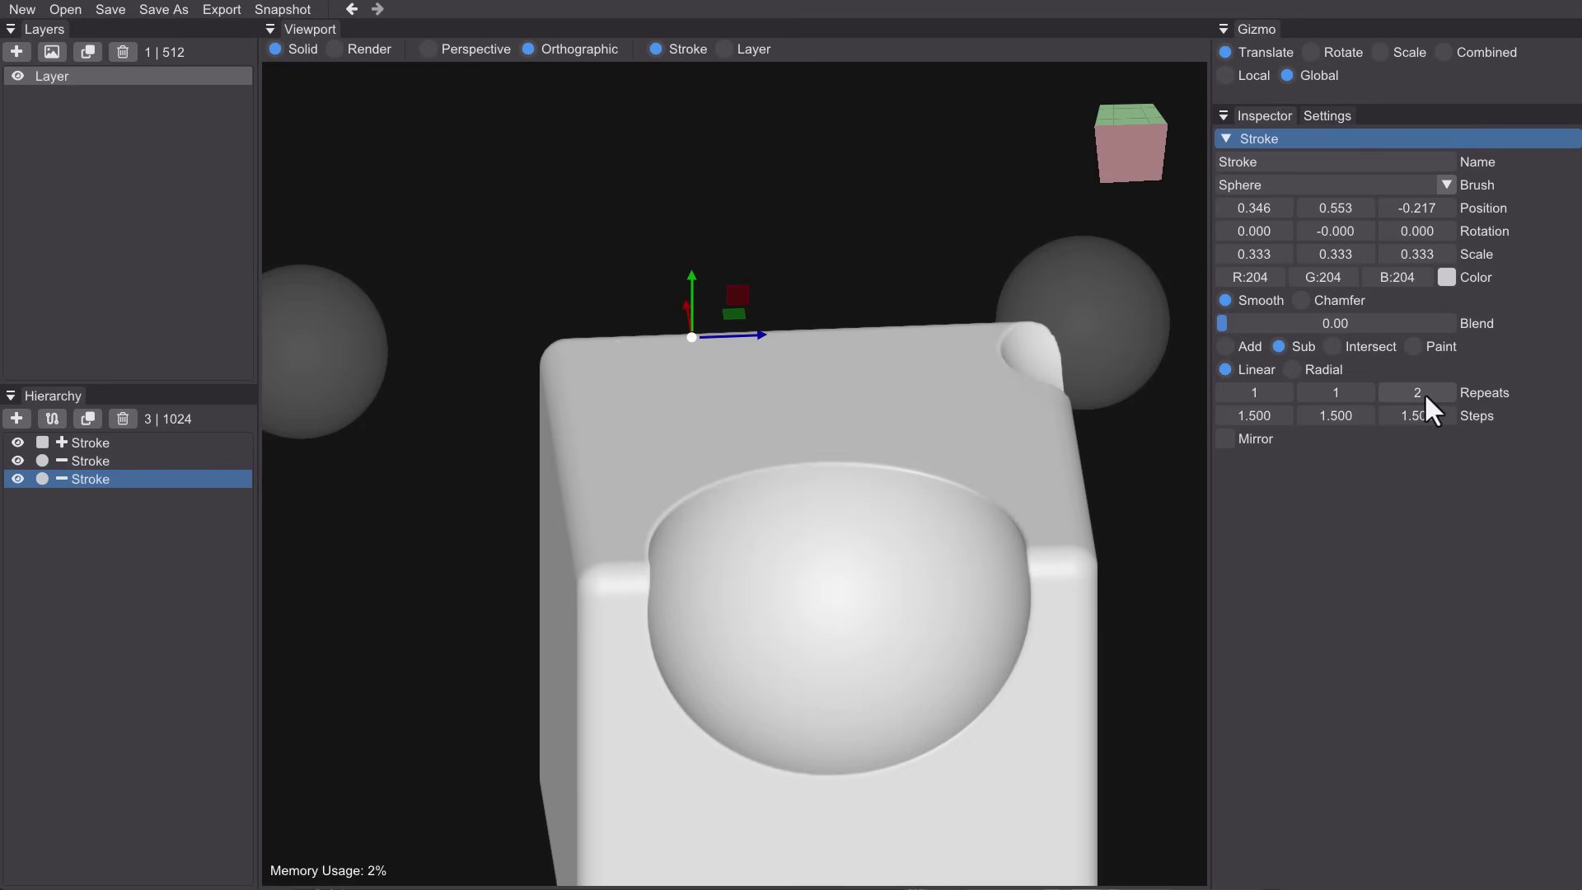
{"action": "left_click_drag", "start_coordinate": [777, 326], "coordinate": [912, 427]}
{"action": "key", "text": "r"}
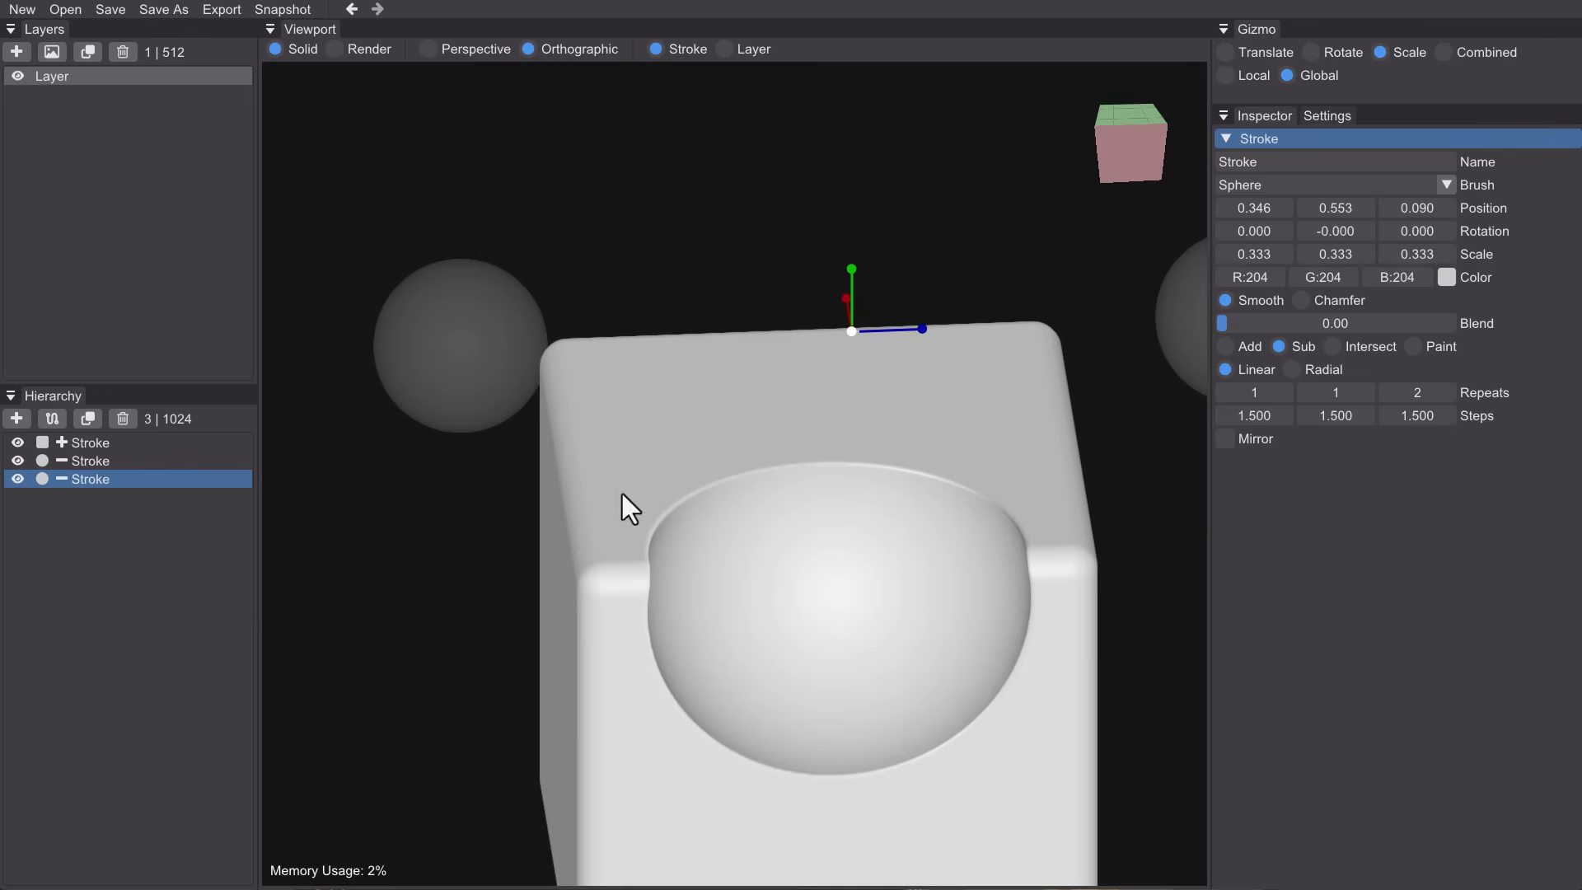
{"action": "left_click_drag", "start_coordinate": [855, 337], "coordinate": [830, 379]}
- Centre the repeated small spheres at about Z 0.01 and lower them into the cube's top, to about Y 0.50
{"action": "key", "text": "w"}
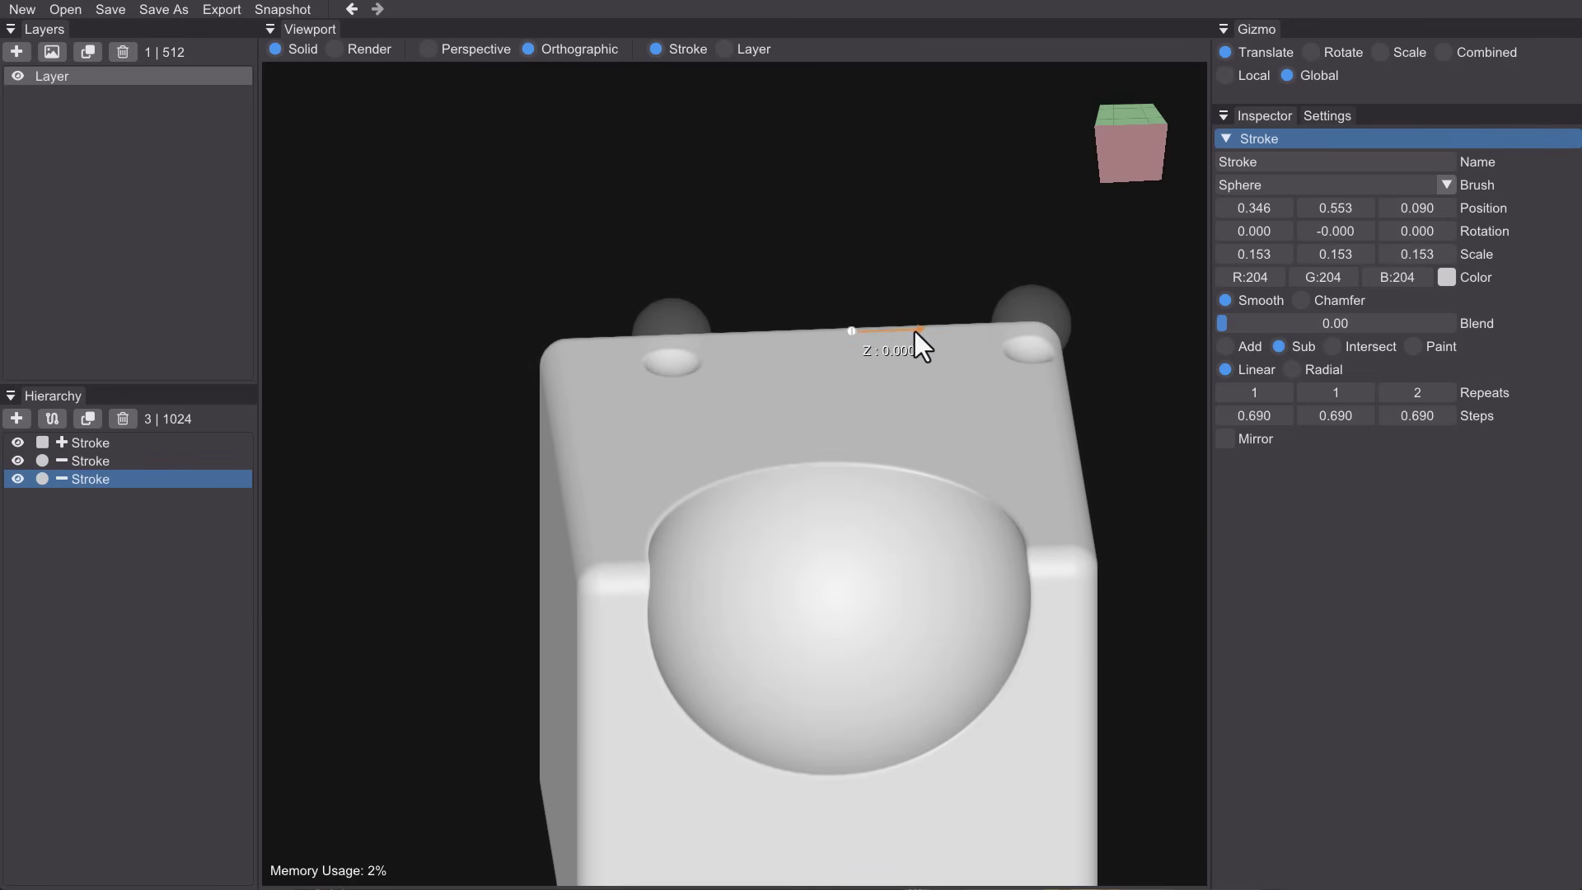
{"action": "left_click_drag", "start_coordinate": [915, 331], "coordinate": [874, 337]}
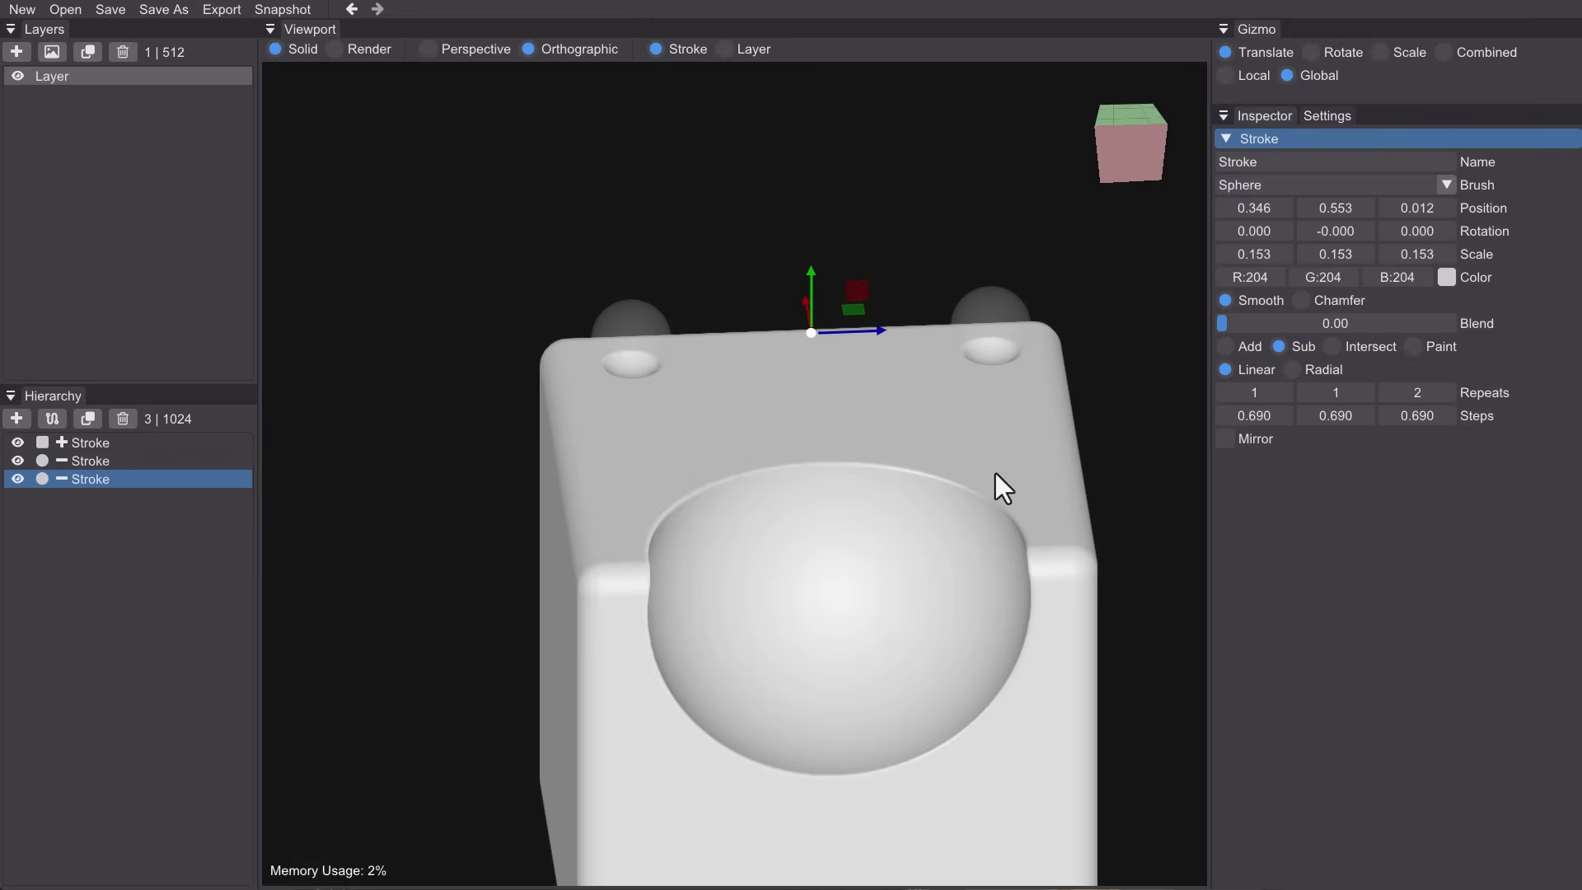
{"action": "mouse_move", "coordinate": [996, 473]}
{"action": "middle_mouse_down"}
{"action": "mouse_move", "coordinate": [1046, 473]}
{"action": "mouse_move", "coordinate": [982, 458]}
{"action": "middle_mouse_up"}
{"action": "mouse_move", "coordinate": [600, 292]}
{"action": "left_mouse_down"}
{"action": "mouse_move", "coordinate": [606, 333]}
{"action": "mouse_move", "coordinate": [608, 318]}
{"action": "left_mouse_up"}
{"action": "middle_click_drag", "start_coordinate": [610, 323], "coordinate": [721, 449]}
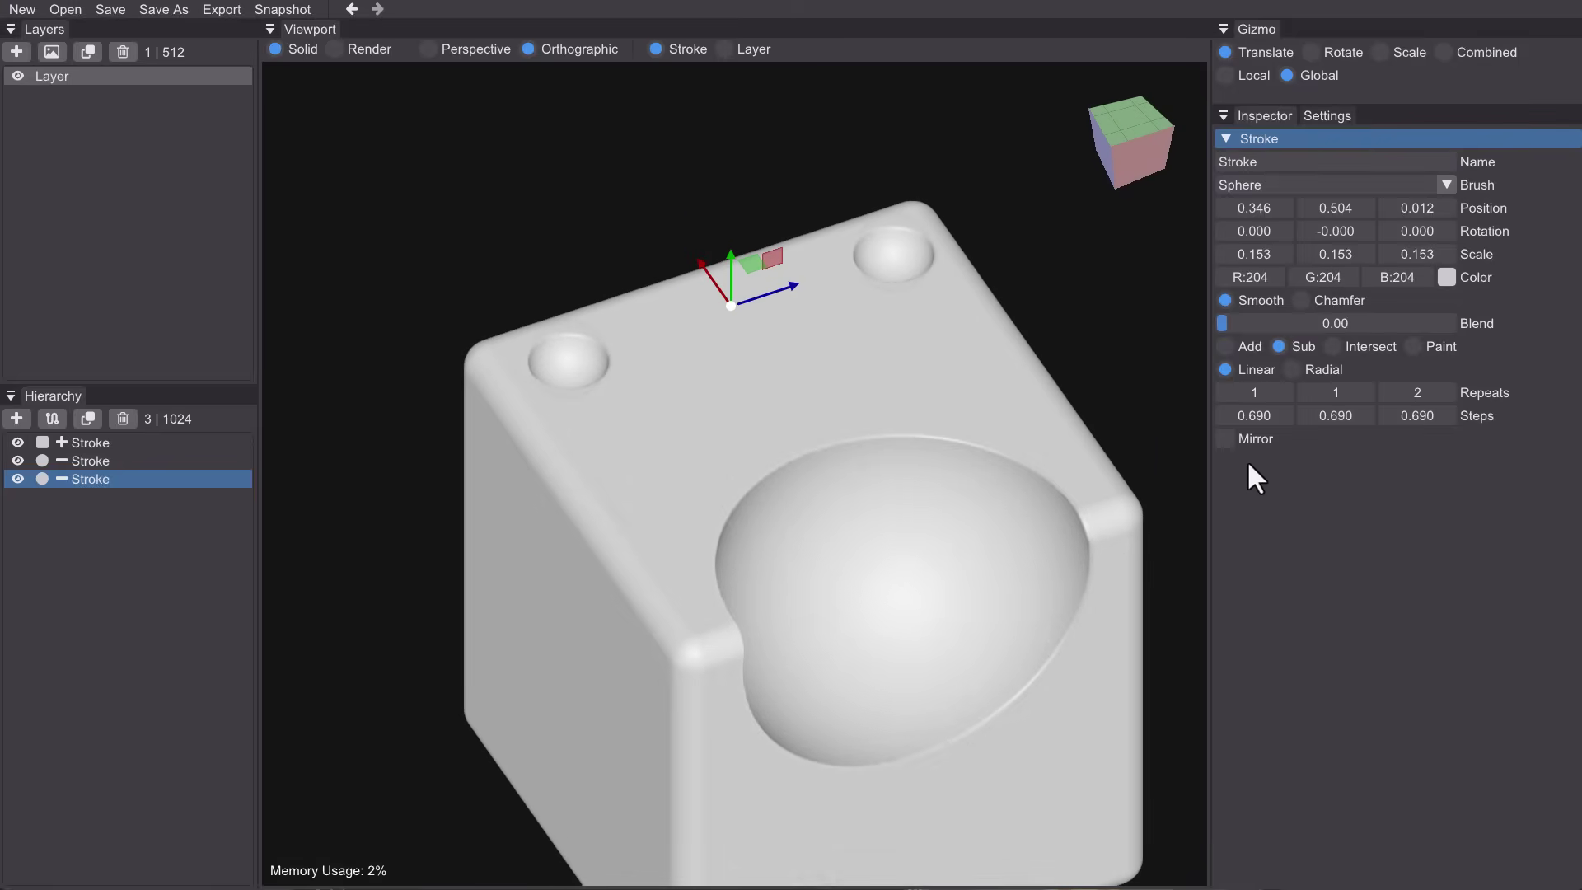
- Mirror the small spheres with a mirror blend of about 0.73 and hide the large sphere stroke
{"action": "left_click", "coordinate": [1225, 439]}
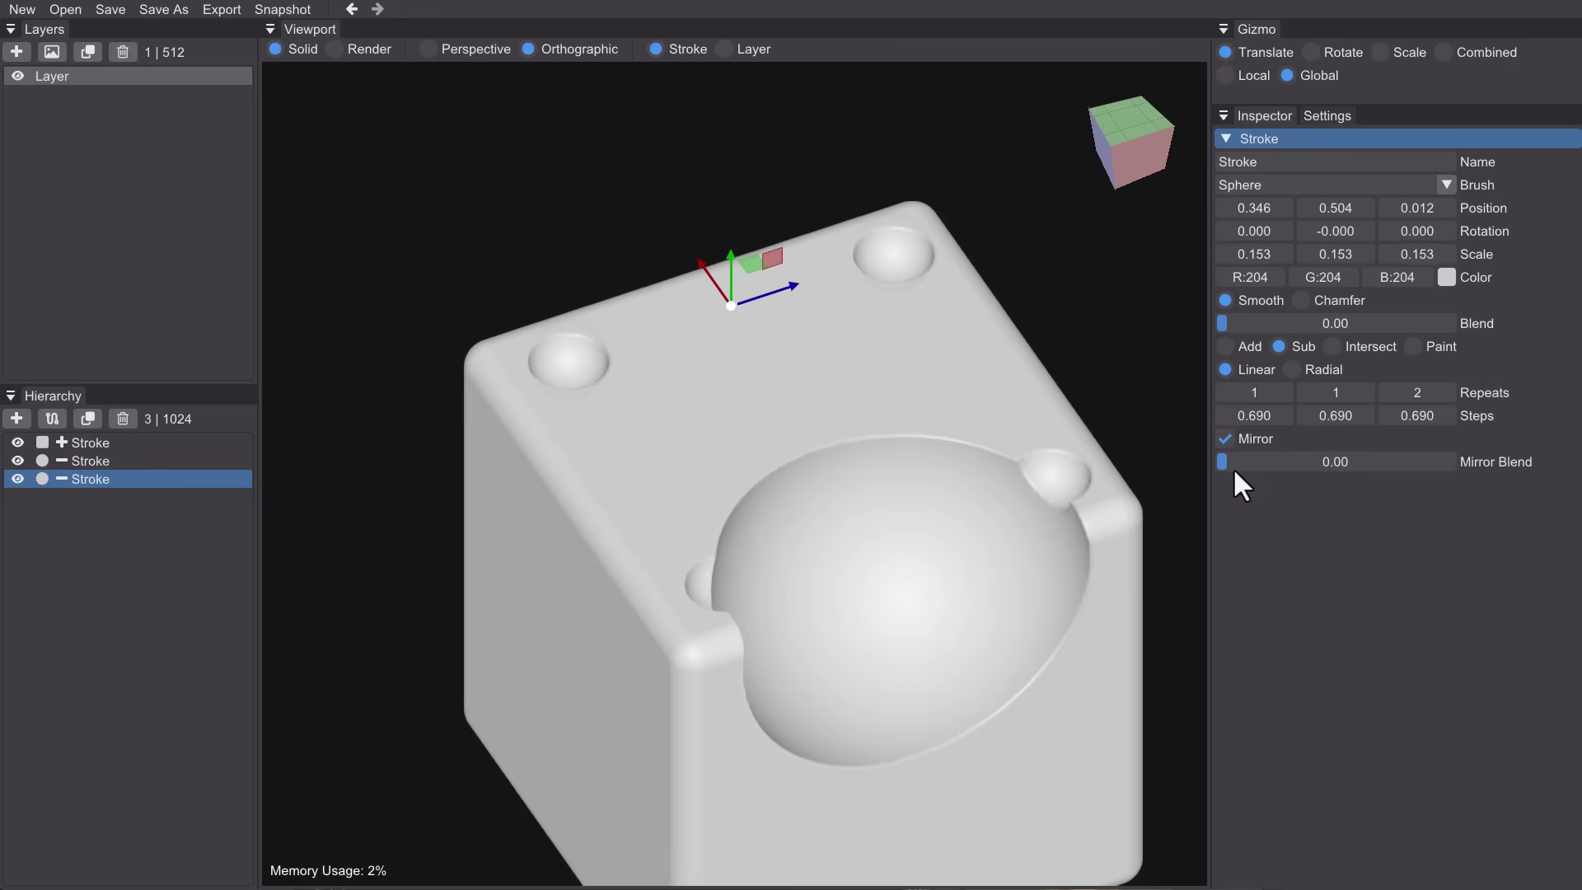
{"action": "left_click_drag", "start_coordinate": [1225, 462], "coordinate": [1388, 490]}
{"action": "middle_click_drag", "start_coordinate": [1092, 467], "coordinate": [671, 423]}
{"action": "mouse_move", "coordinate": [467, 390]}
{"action": "left_mouse_down"}
{"action": "mouse_move", "coordinate": [481, 397]}
{"action": "mouse_move", "coordinate": [465, 395]}
{"action": "left_mouse_up"}
{"action": "left_click", "coordinate": [17, 460]}
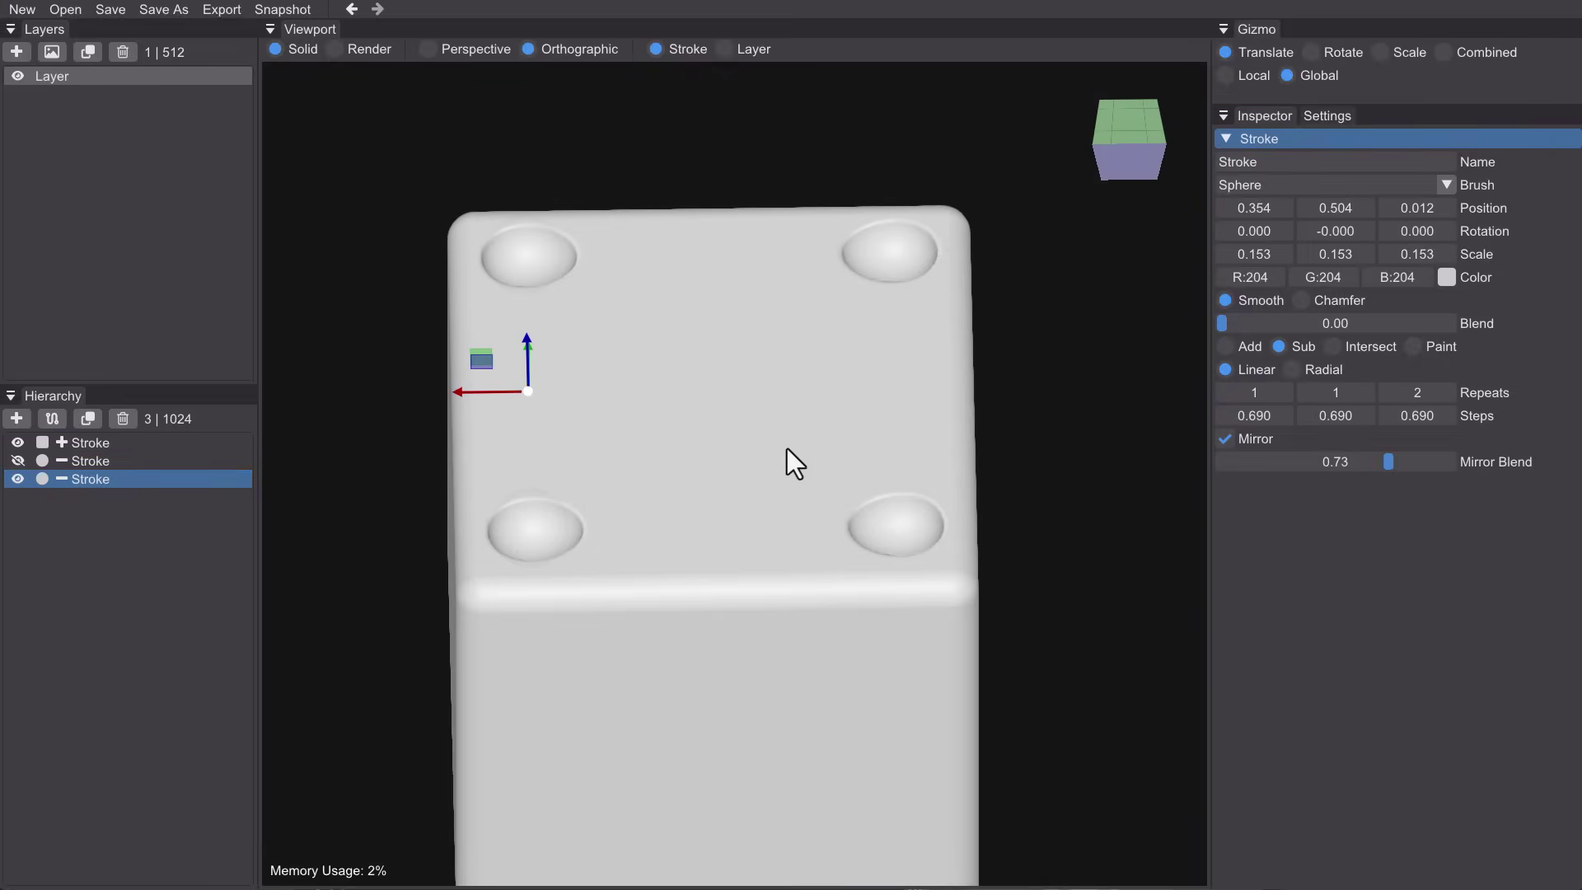
- Move the mirrored small spheres to about X 0.32 and set their mirror blend to 0.00
{"action": "middle_click_drag", "start_coordinate": [788, 448], "coordinate": [733, 405]}
{"action": "left_click_drag", "start_coordinate": [734, 274], "coordinate": [750, 272]}
{"action": "left_click_drag", "start_coordinate": [1389, 461], "coordinate": [1211, 480]}
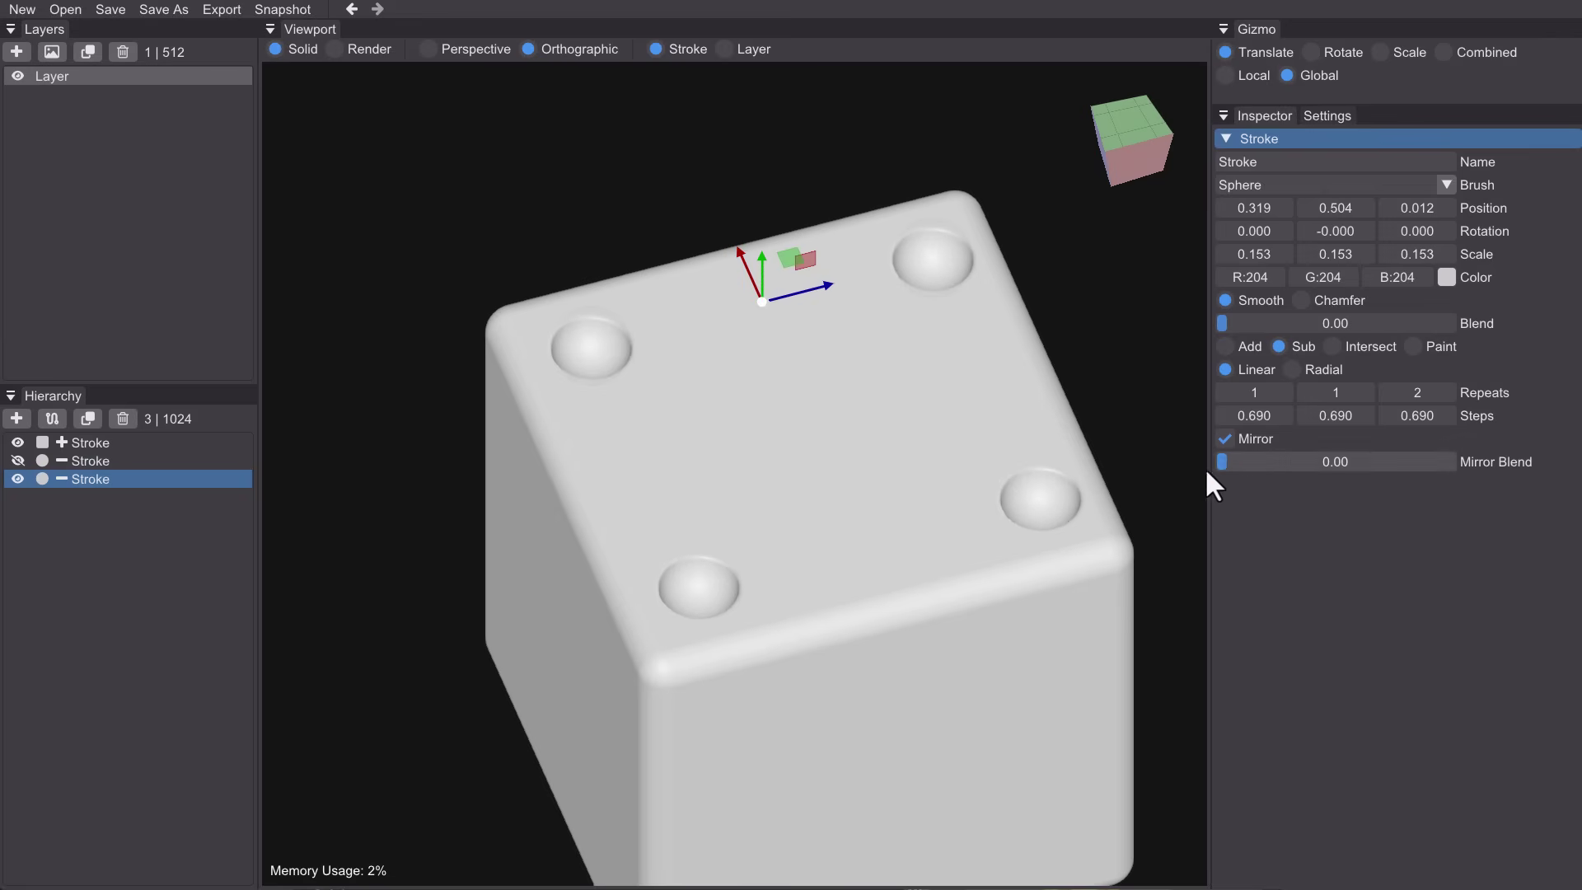
- Unhide the large sphere, centre it on the cube's top at about X -0.02, and scale it to about 0.62
{"action": "left_click", "coordinate": [17, 460]}
{"action": "middle_click_drag", "start_coordinate": [774, 577], "coordinate": [816, 526]}
{"action": "left_click", "coordinate": [161, 461]}
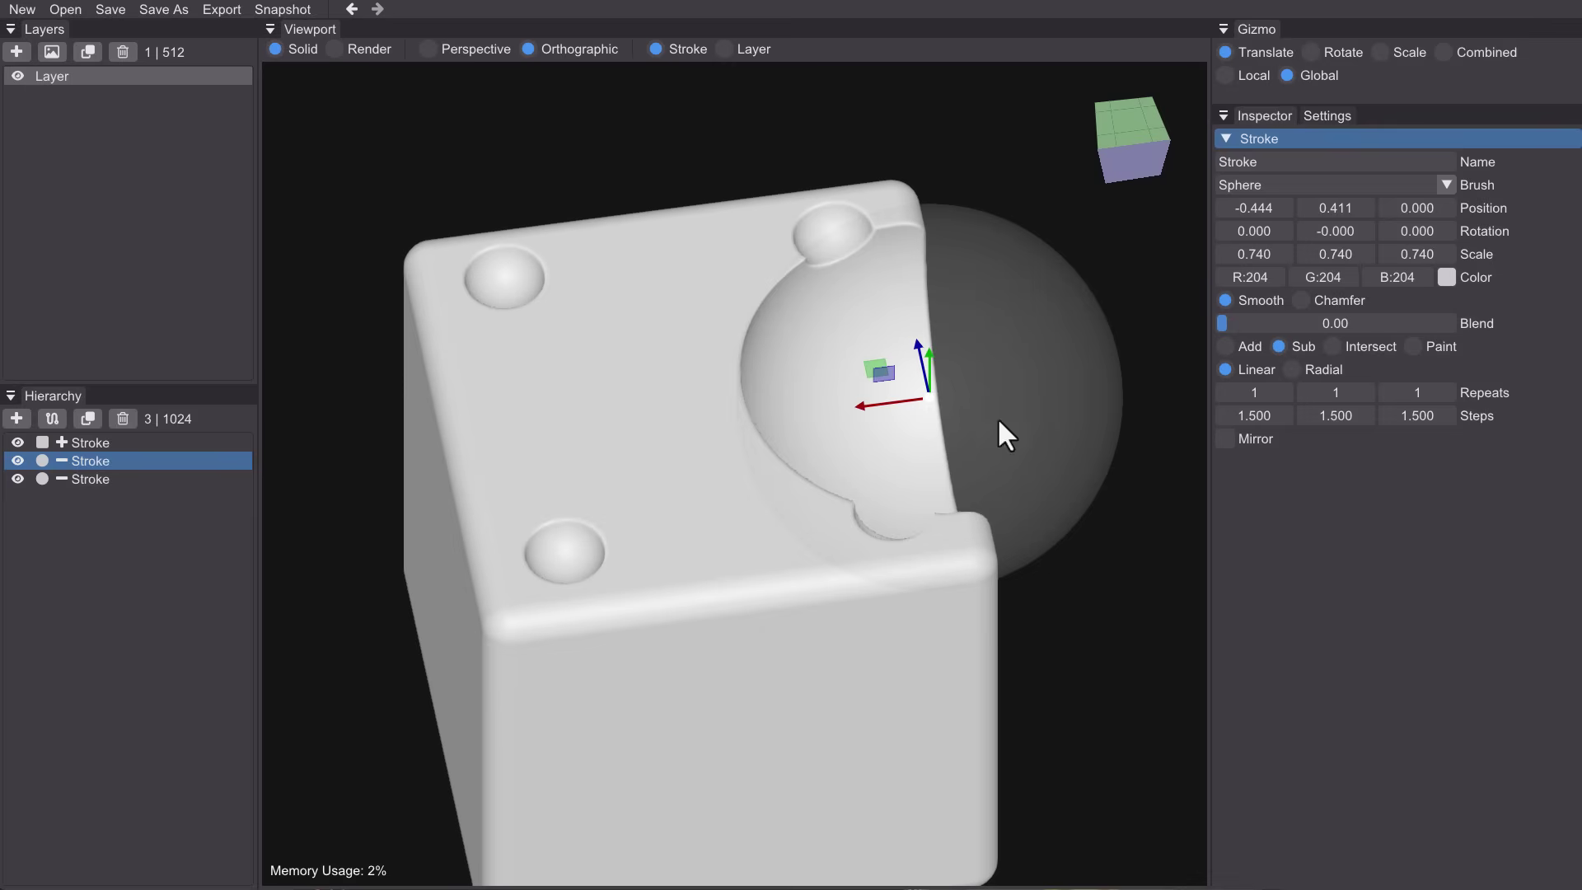
{"action": "left_click_drag", "start_coordinate": [885, 407], "coordinate": [704, 427]}
{"action": "key", "text": "e"}
{"action": "key", "text": "r"}
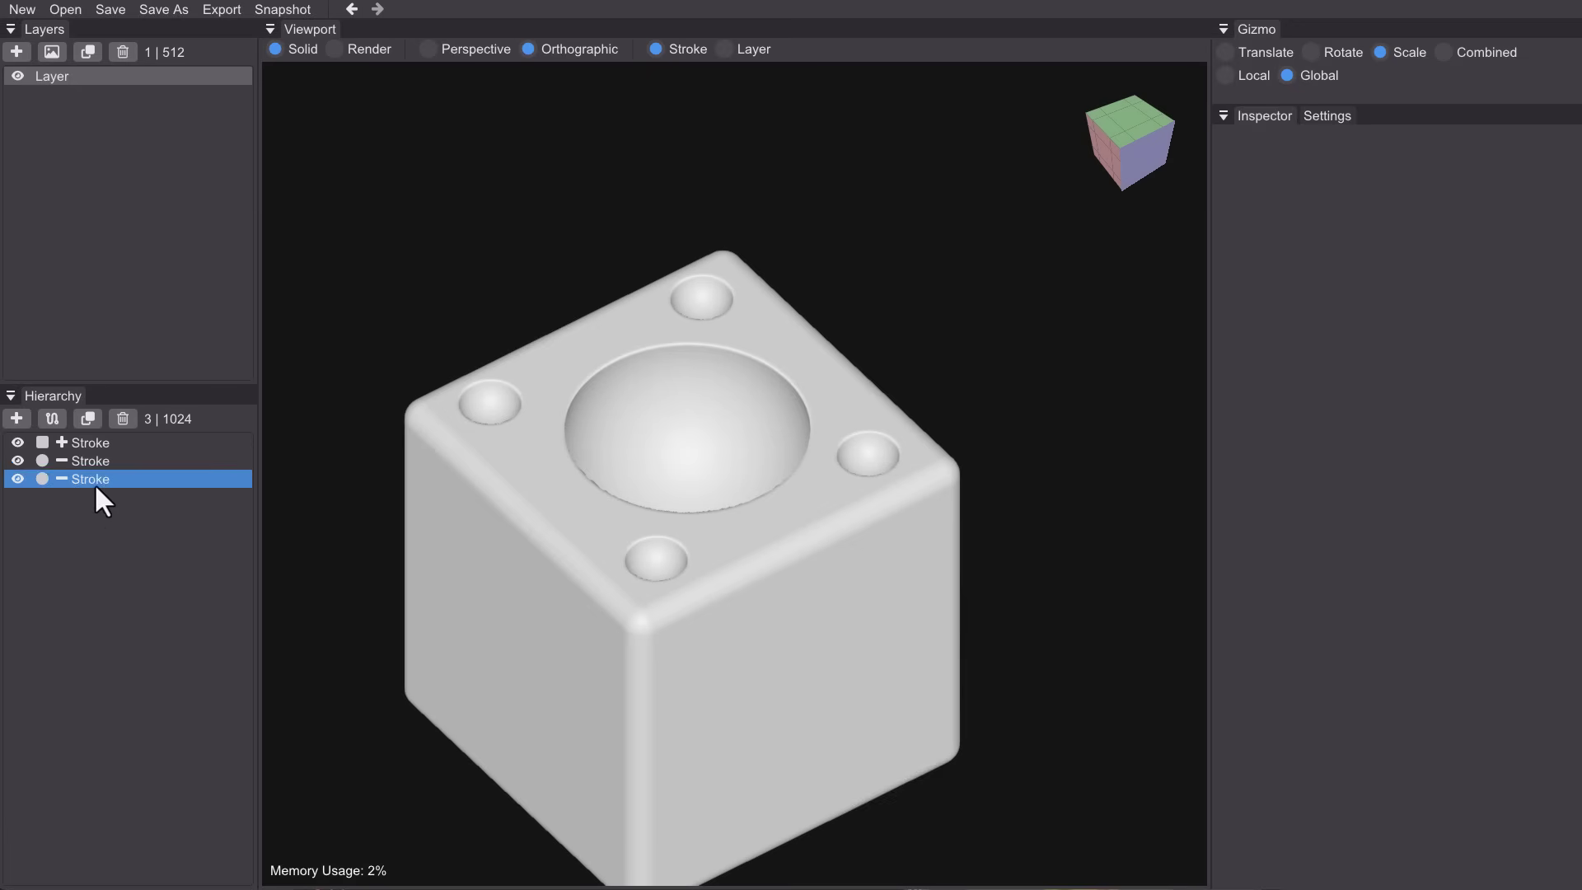
- Colour the large subtracting sphere red (R 207, G 81, B 81) and set its blend to about 0.11
{"action": "left_click", "coordinate": [91, 441]}
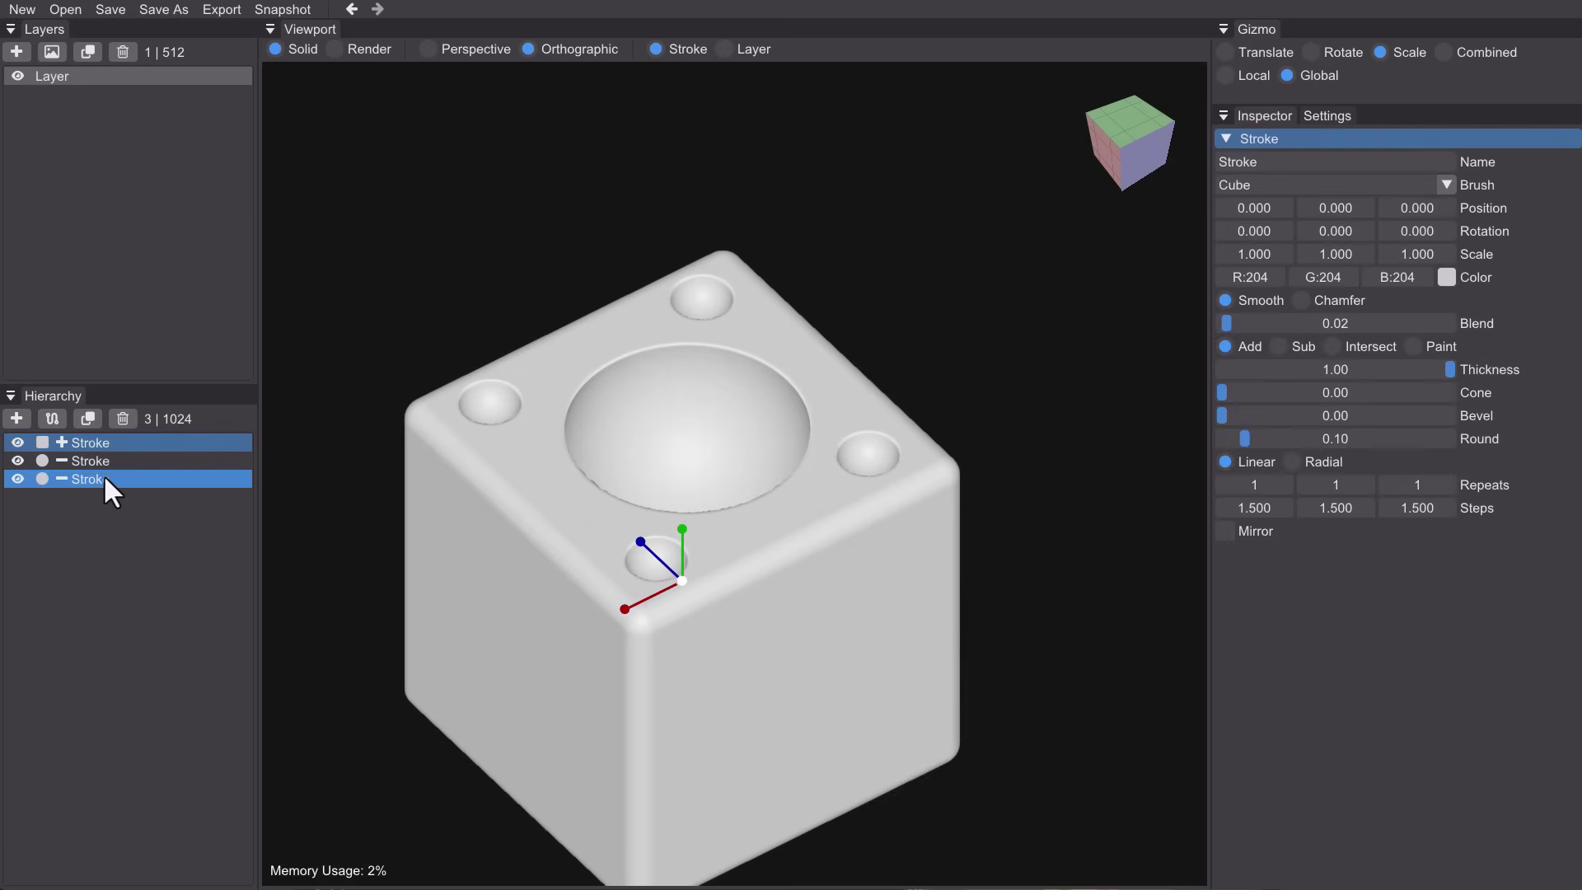
{"action": "left_click", "coordinate": [107, 461]}
{"action": "left_click", "coordinate": [97, 475], "text": "shift"}
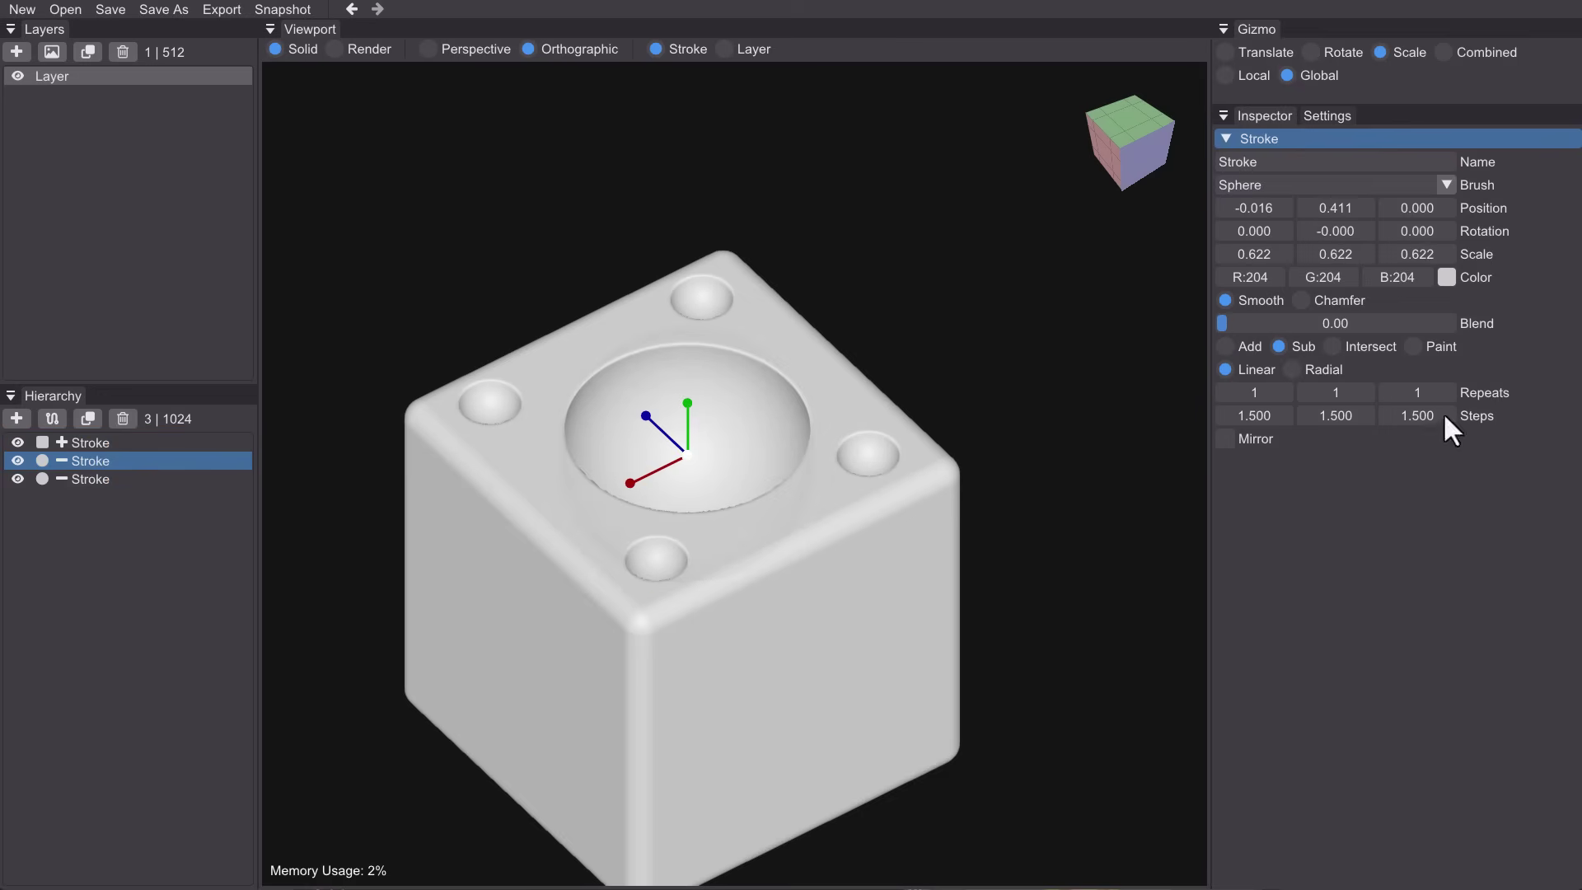
{"action": "left_click", "coordinate": [1444, 282]}
{"action": "left_click_drag", "start_coordinate": [1387, 364], "coordinate": [1407, 353]}
{"action": "left_click", "coordinate": [1383, 702]}
{"action": "middle_click_drag", "start_coordinate": [902, 581], "coordinate": [843, 536]}
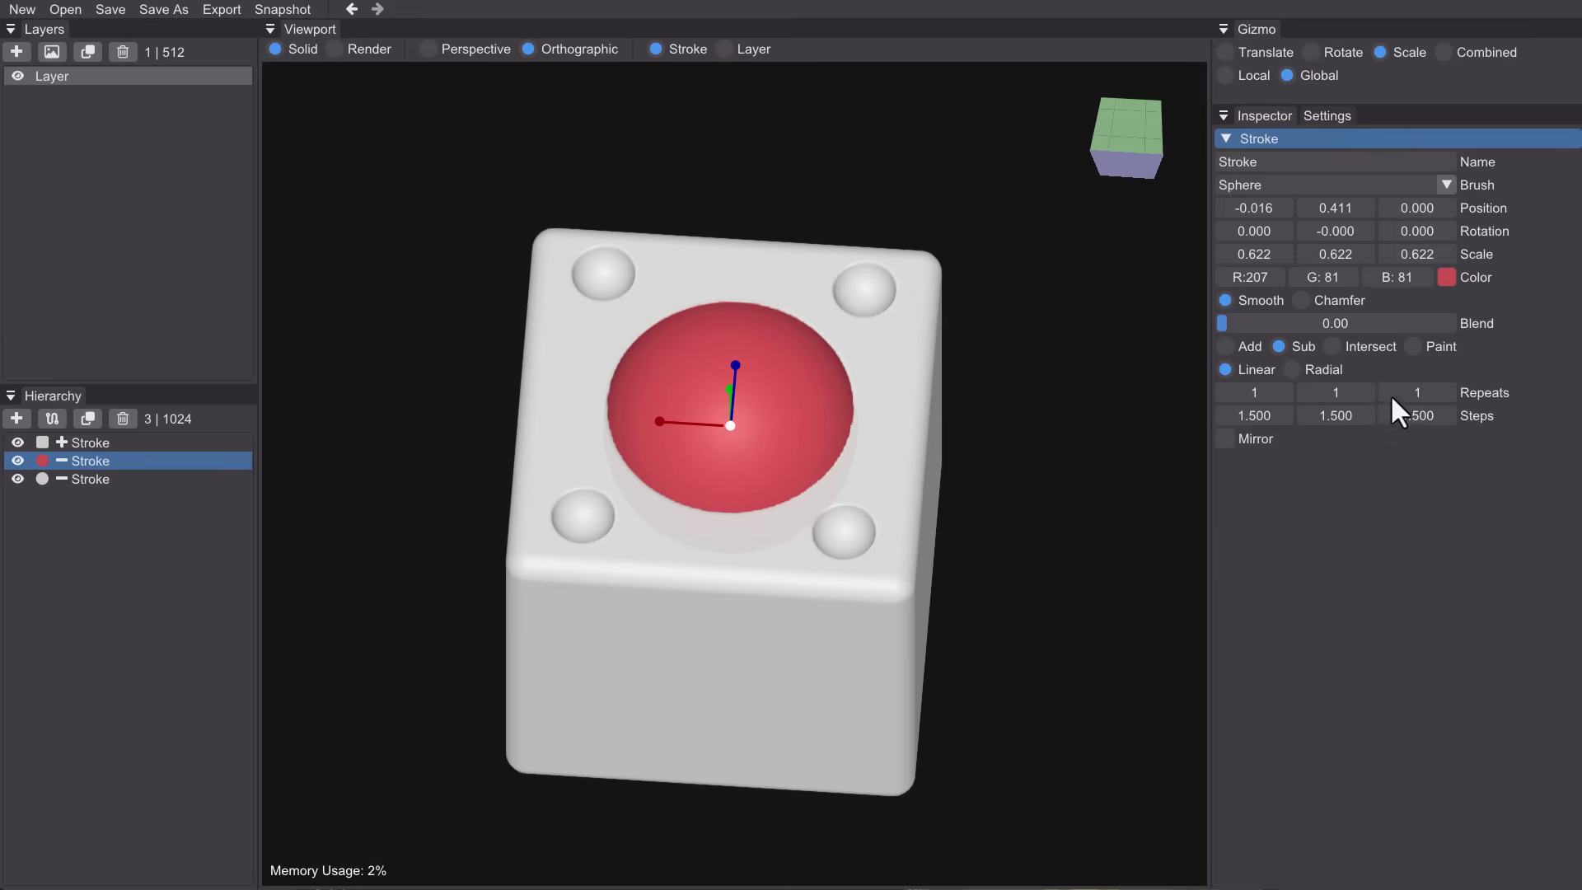
{"action": "left_click_drag", "start_coordinate": [1225, 320], "coordinate": [1249, 329]}
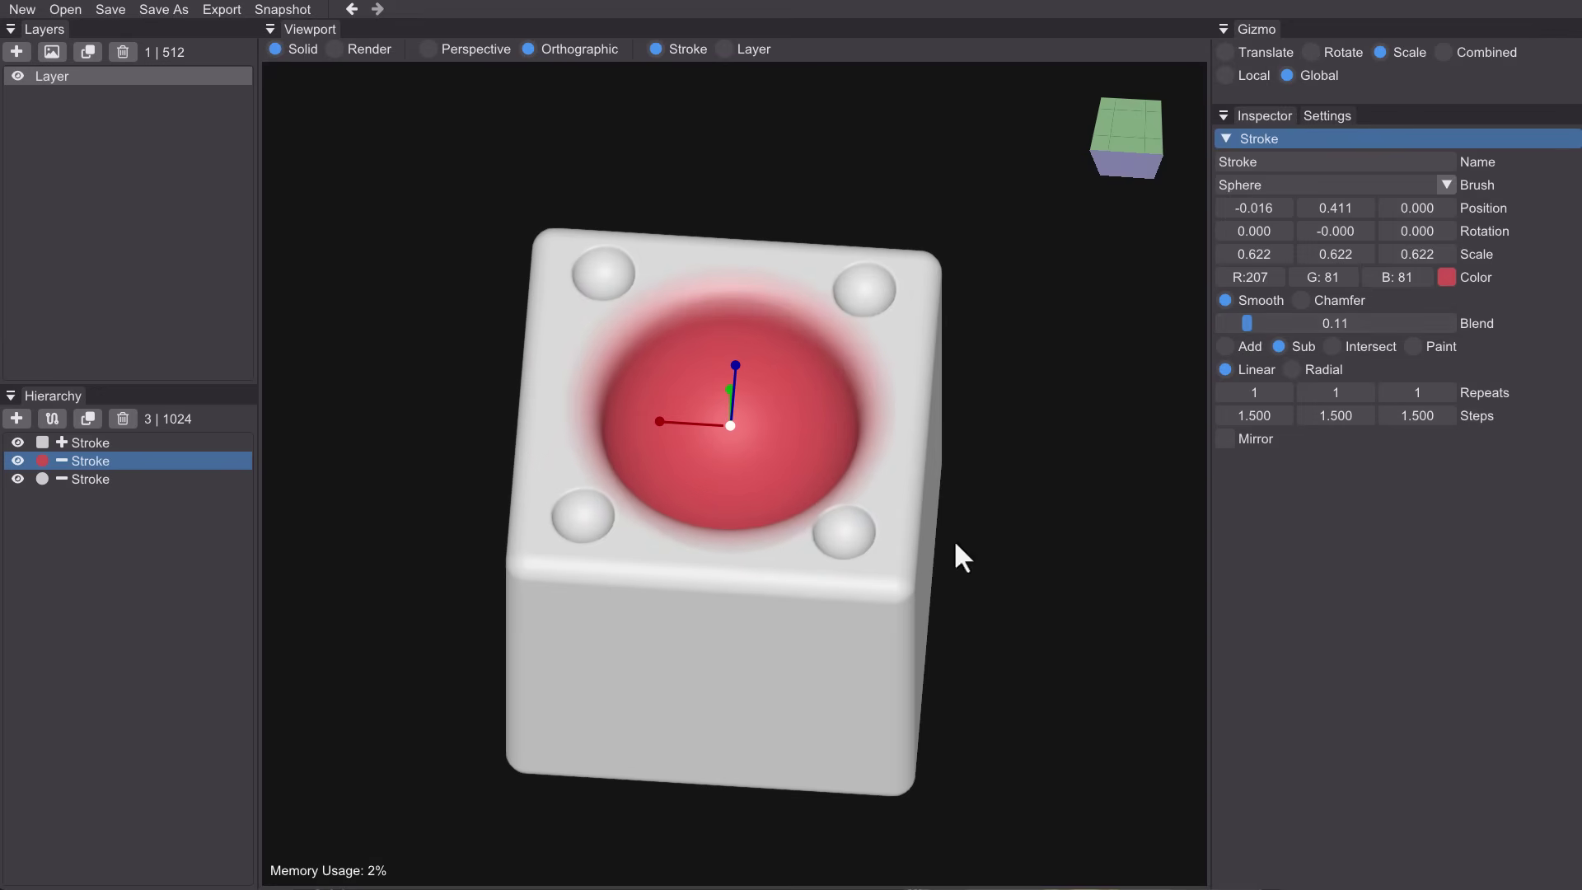
- Duplicate the red sphere onto the cube's side face at about Y 0.02, Z -0.58, and set the copy to Paint
{"action": "middle_click_drag", "start_coordinate": [954, 554], "coordinate": [829, 618]}
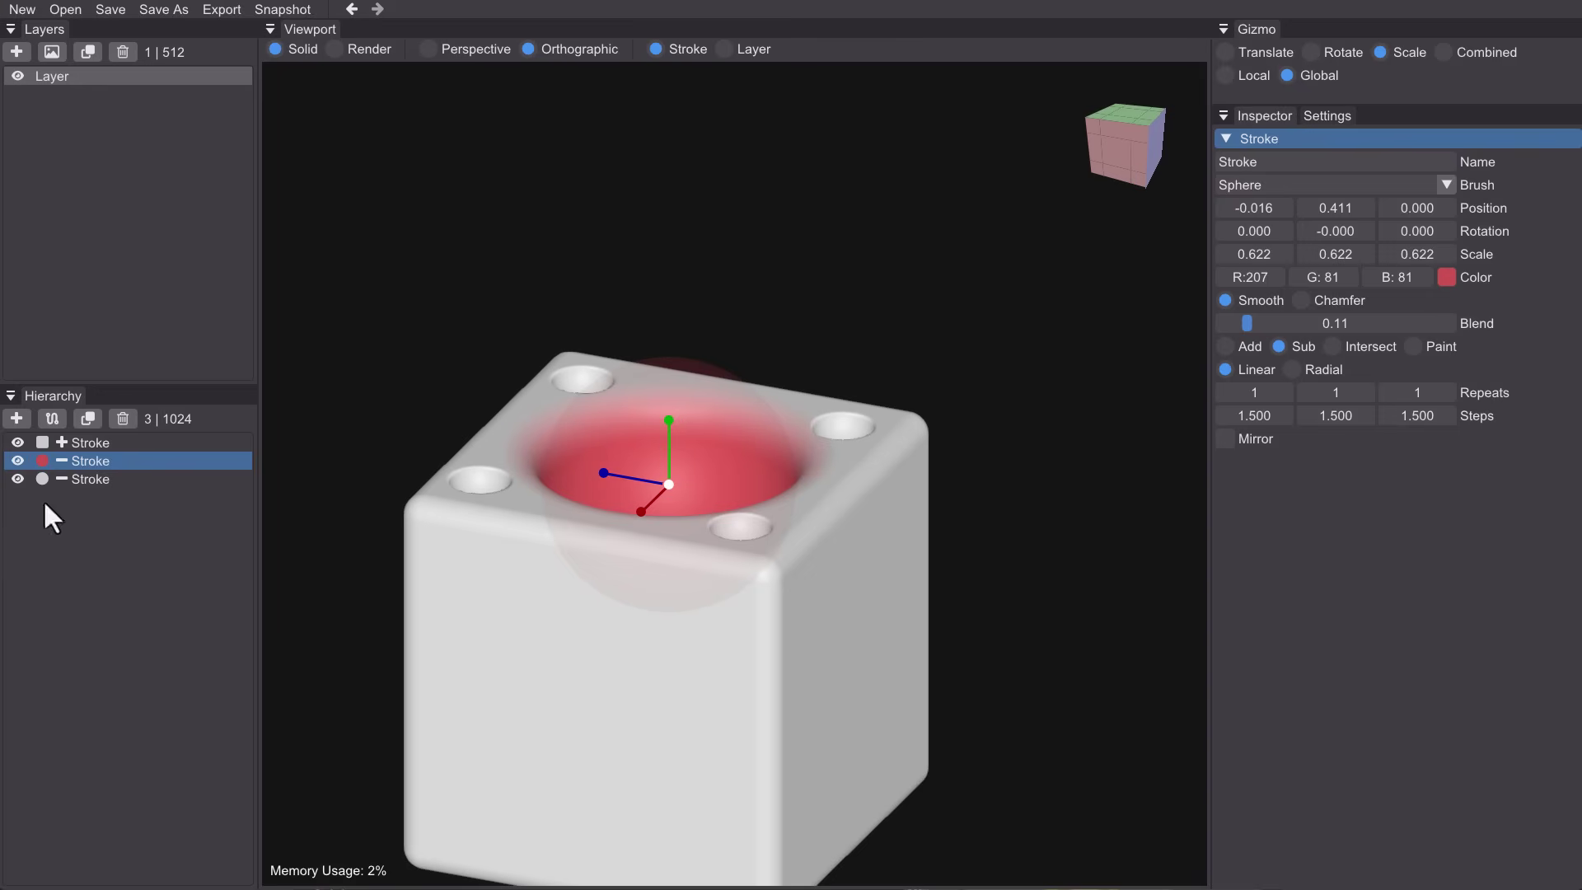
{"action": "left_click", "coordinate": [86, 420]}
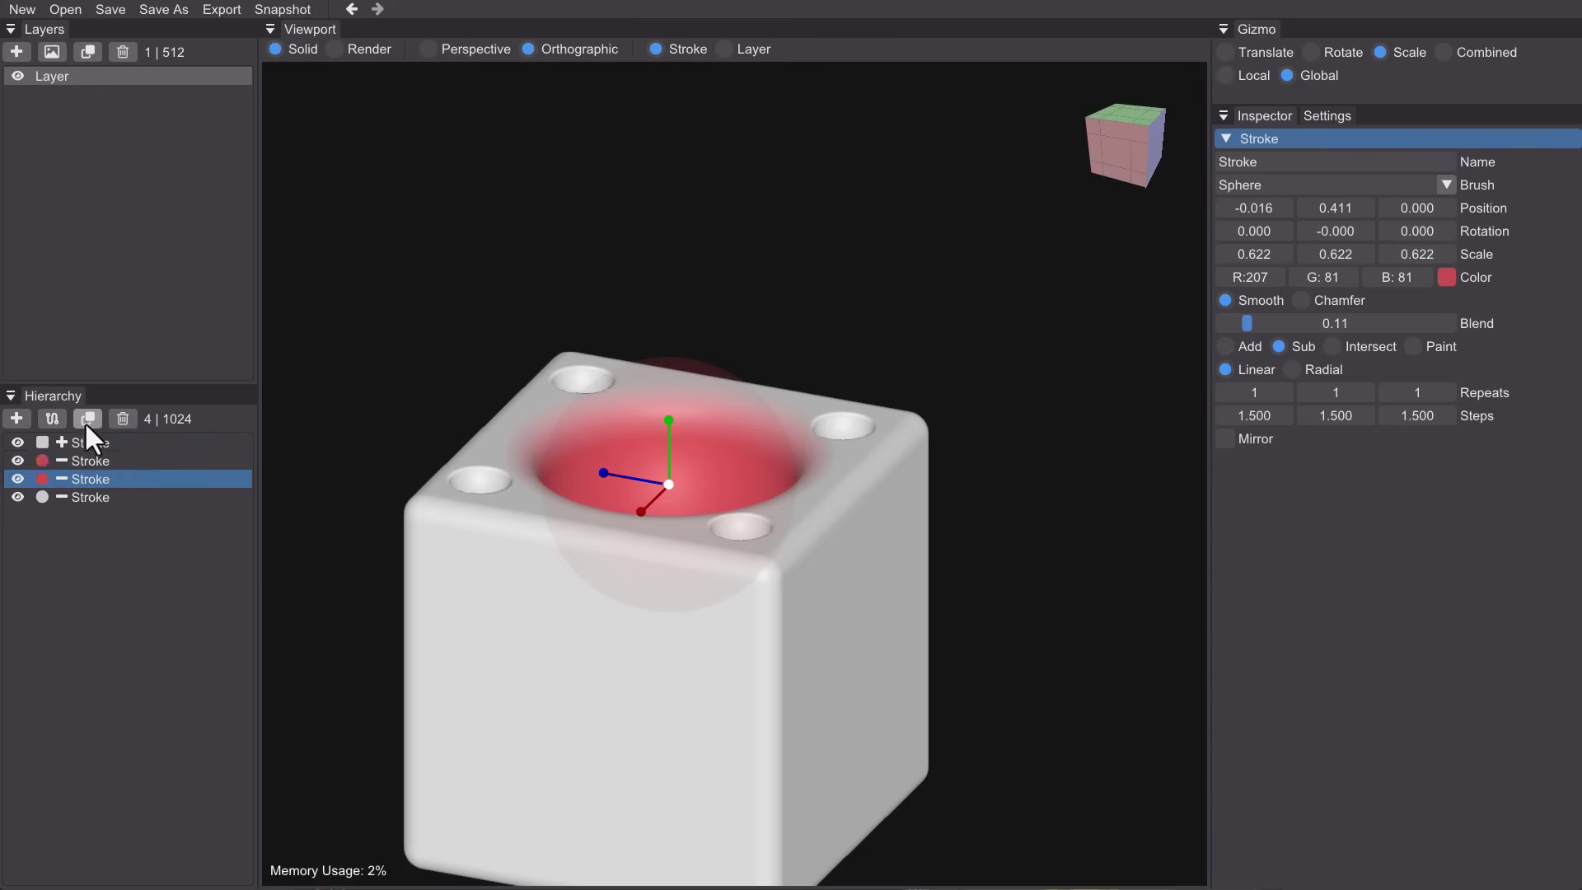
{"action": "key", "text": "w"}
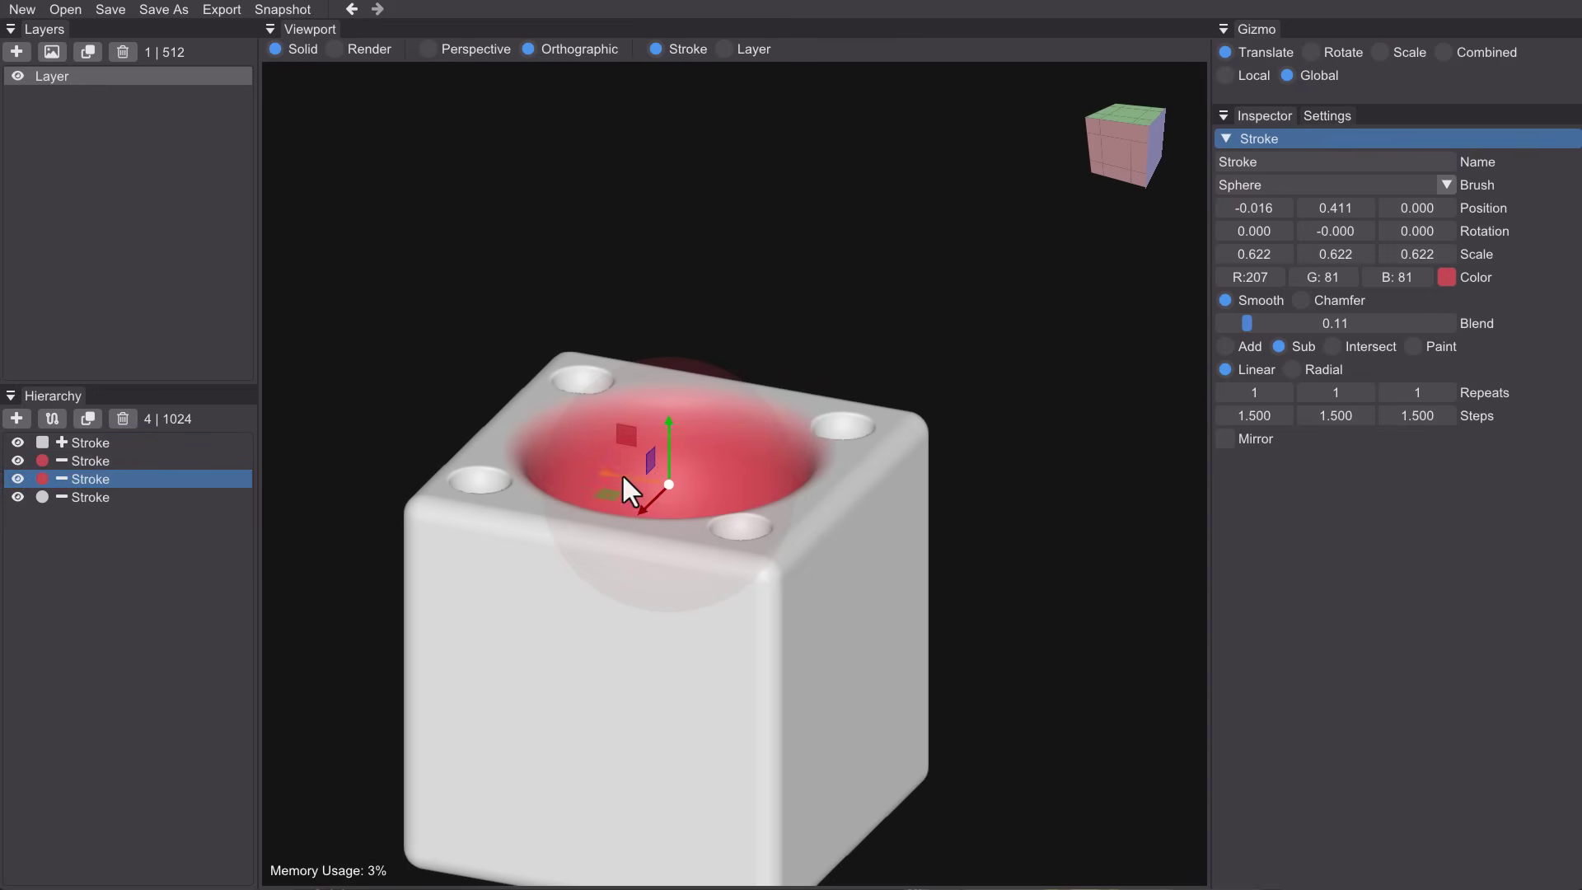
{"action": "left_click_drag", "start_coordinate": [623, 471], "coordinate": [890, 605]}
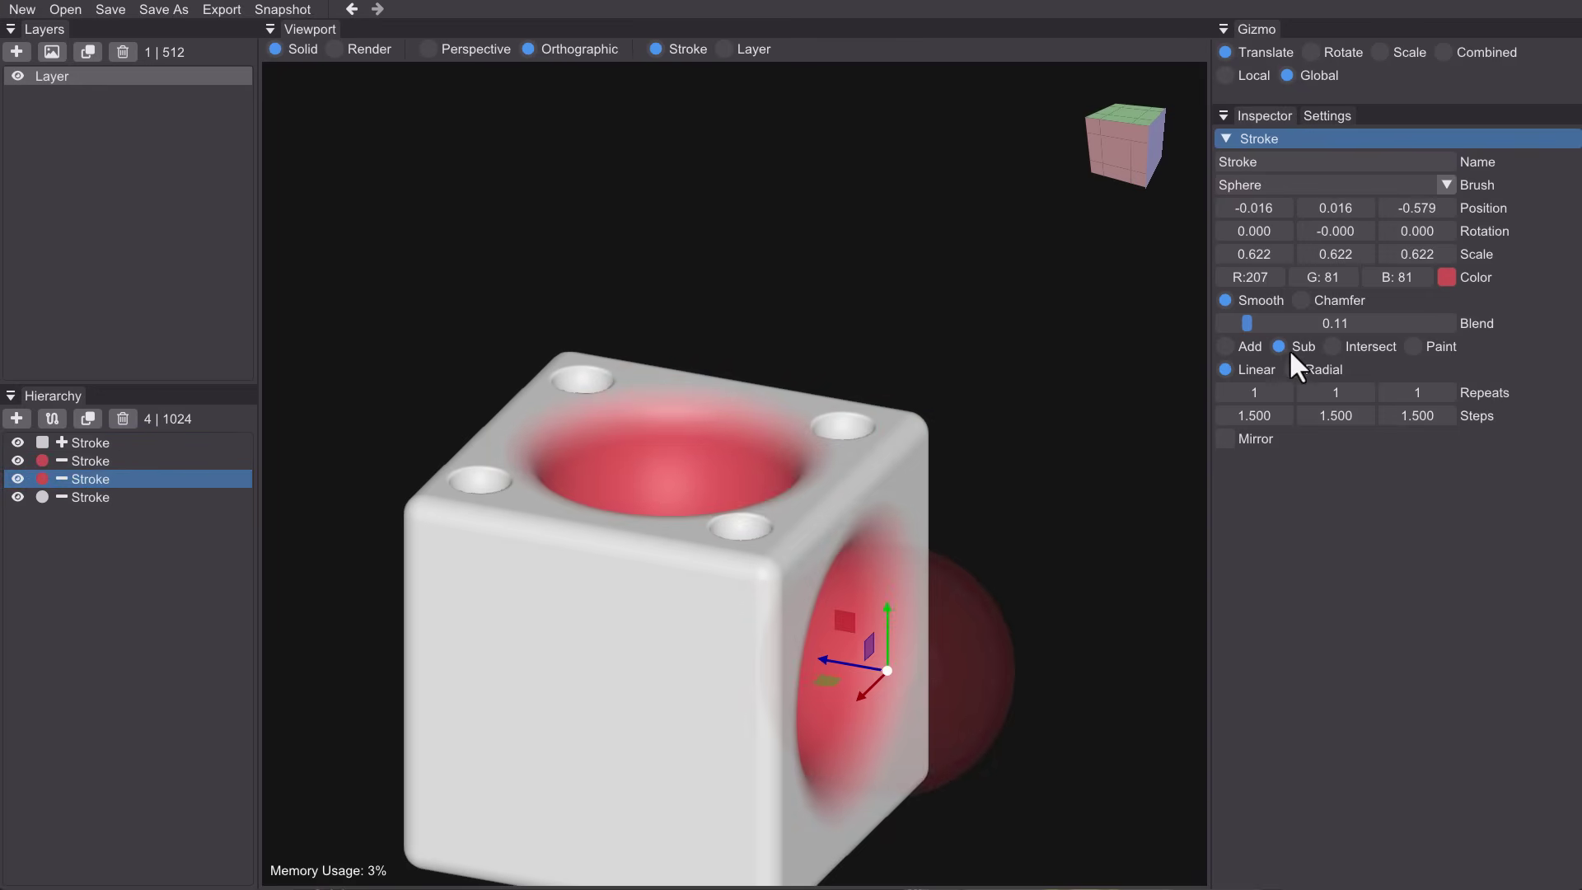
{"action": "left_click", "coordinate": [1414, 346]}
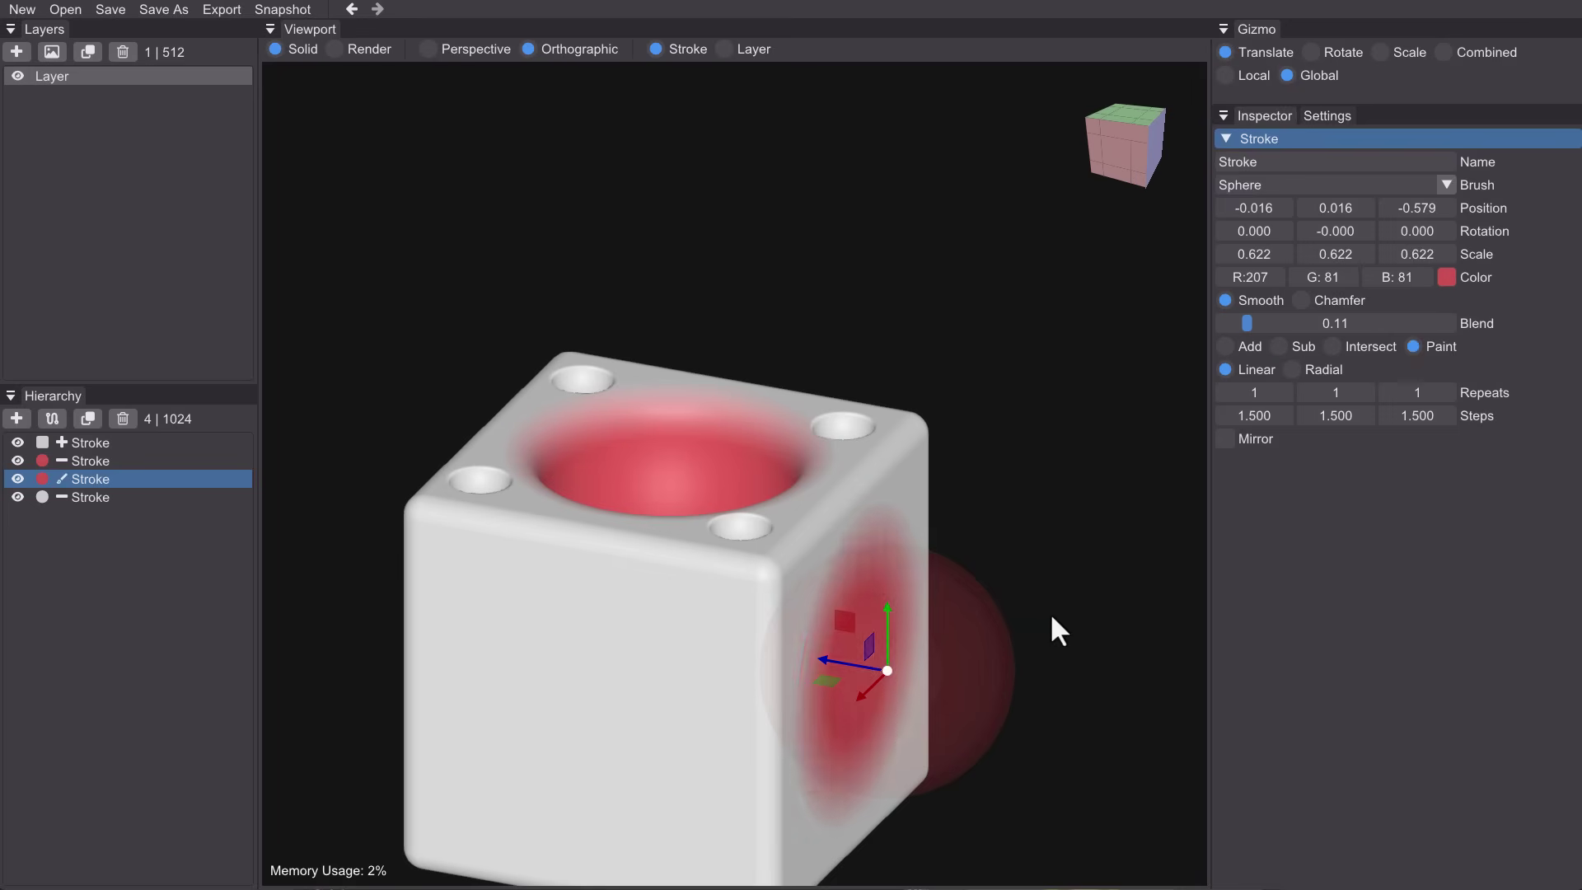
- Switch the red sphere on the cube's side from Paint to Add, set its blend to 0.18, and move it to about Z -0.46
{"action": "mouse_move", "coordinate": [1052, 625]}
{"action": "middle_mouse_down"}
{"action": "mouse_move", "coordinate": [971, 625]}
{"action": "mouse_move", "coordinate": [974, 572]}
{"action": "mouse_move", "coordinate": [1026, 590]}
{"action": "mouse_move", "coordinate": [782, 747]}
{"action": "middle_mouse_up"}
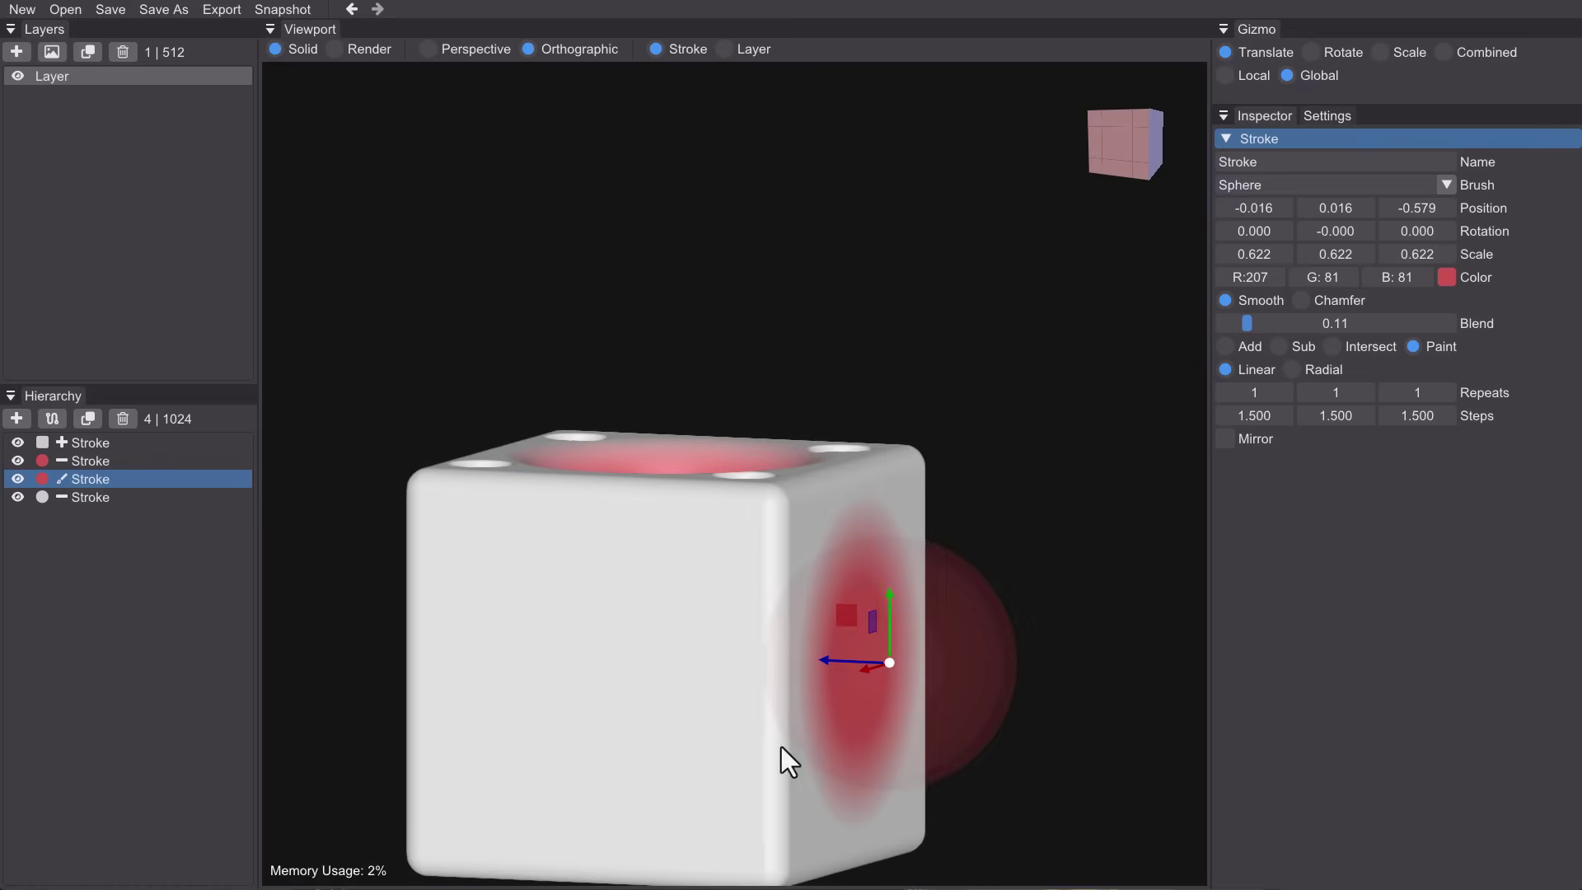
{"action": "mouse_move", "coordinate": [842, 658]}
{"action": "left_mouse_down"}
{"action": "mouse_move", "coordinate": [741, 659]}
{"action": "mouse_move", "coordinate": [809, 661]}
{"action": "mouse_move", "coordinate": [787, 677]}
{"action": "mouse_move", "coordinate": [819, 689]}
{"action": "left_mouse_up"}
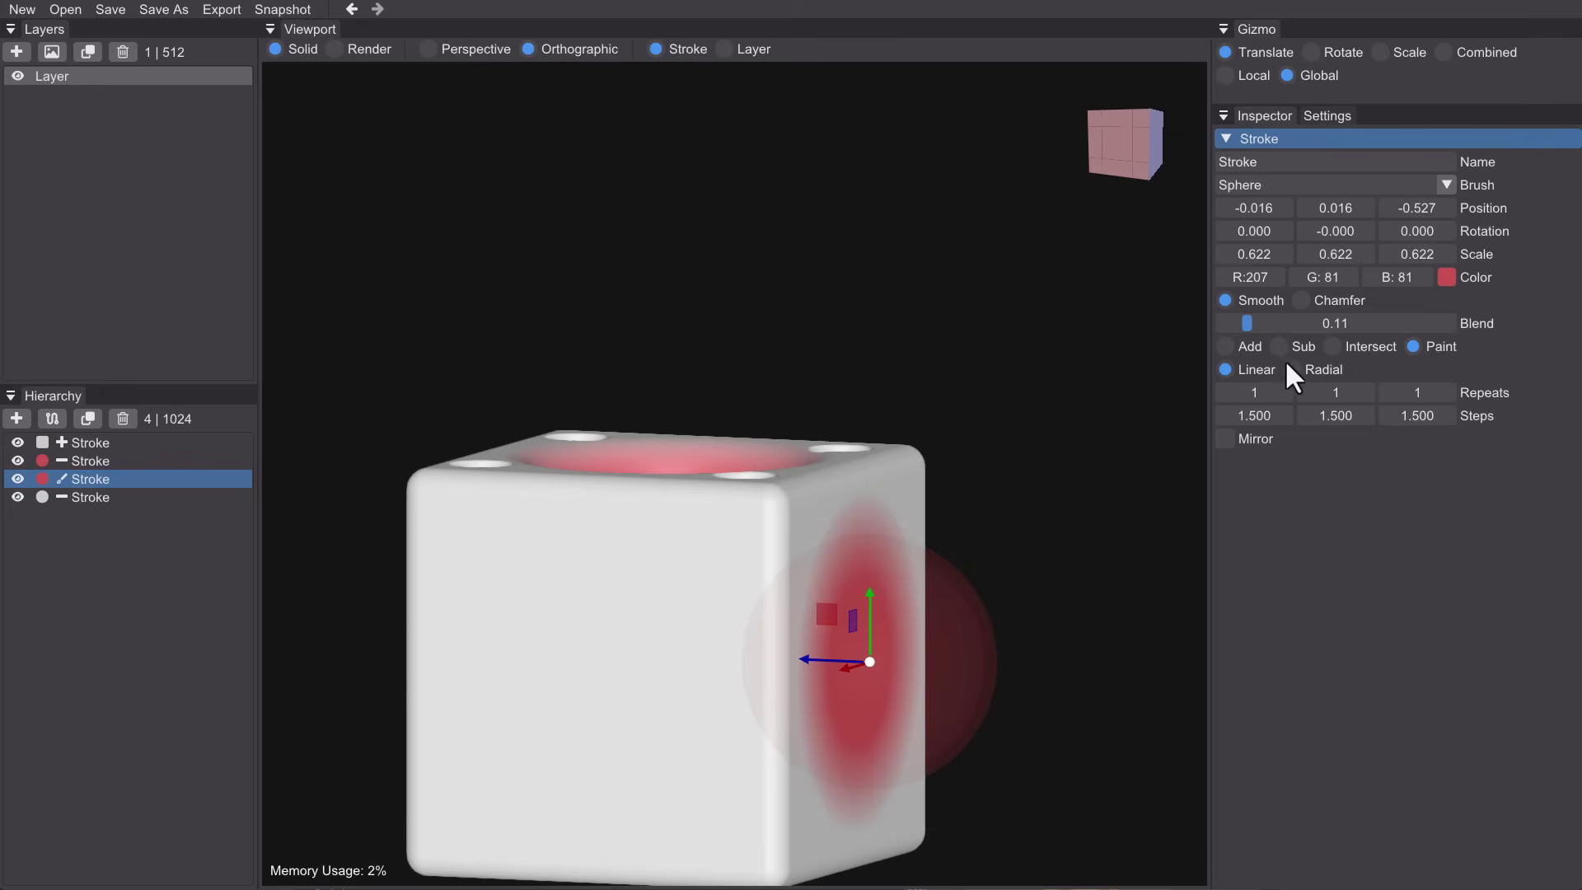
{"action": "left_click", "coordinate": [1242, 355]}
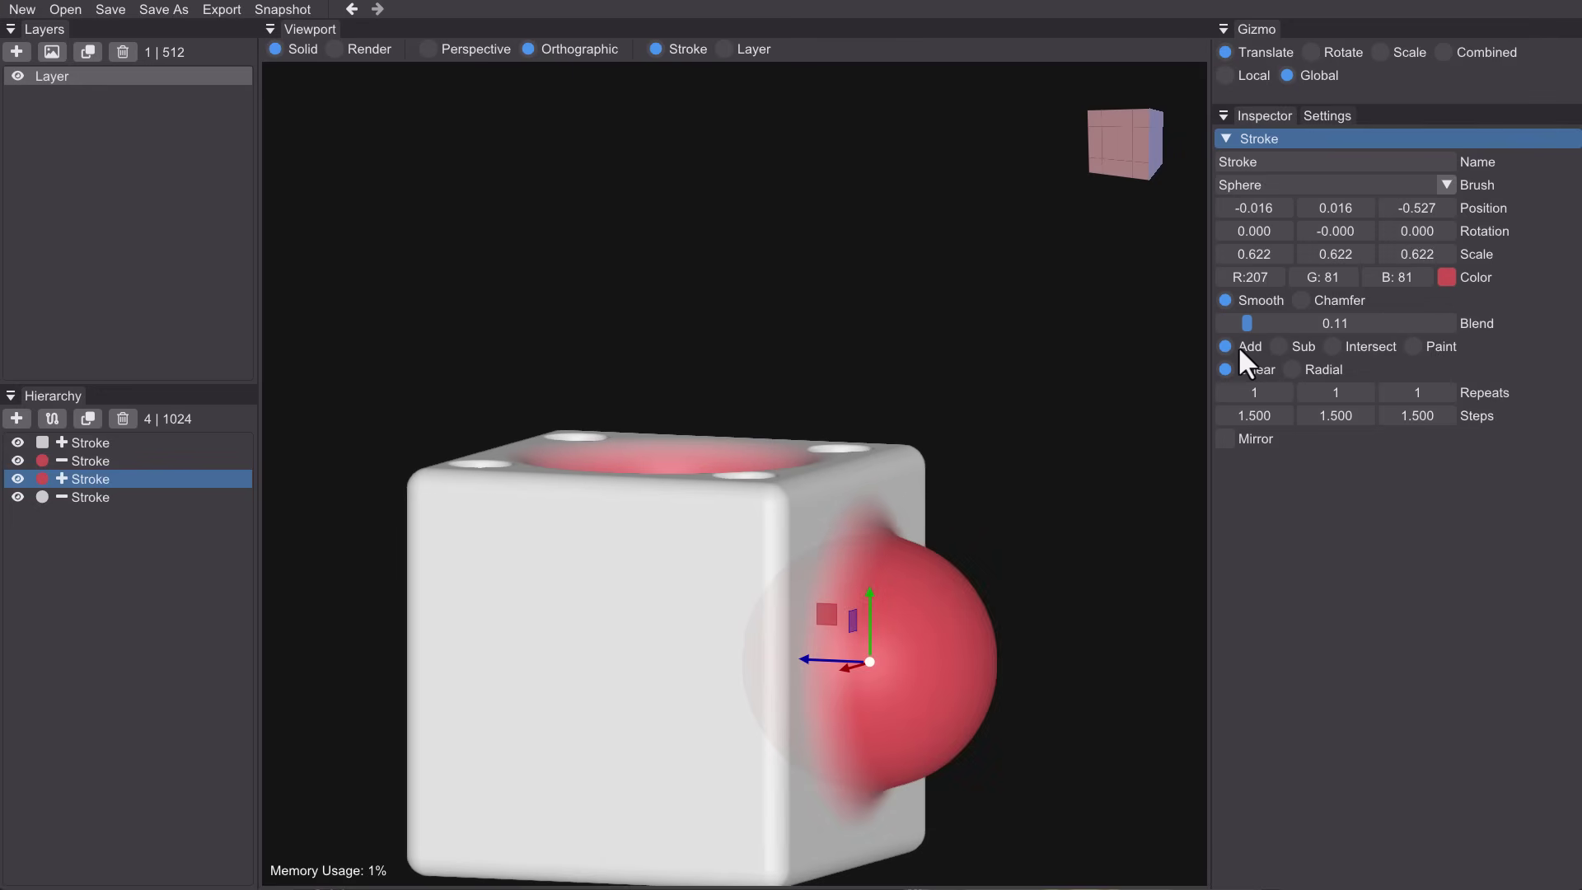
{"action": "left_click_drag", "start_coordinate": [1247, 324], "coordinate": [1264, 325]}
{"action": "mouse_move", "coordinate": [816, 661]}
{"action": "left_mouse_down"}
{"action": "mouse_move", "coordinate": [758, 649]}
{"action": "mouse_move", "coordinate": [794, 645]}
{"action": "left_mouse_up"}
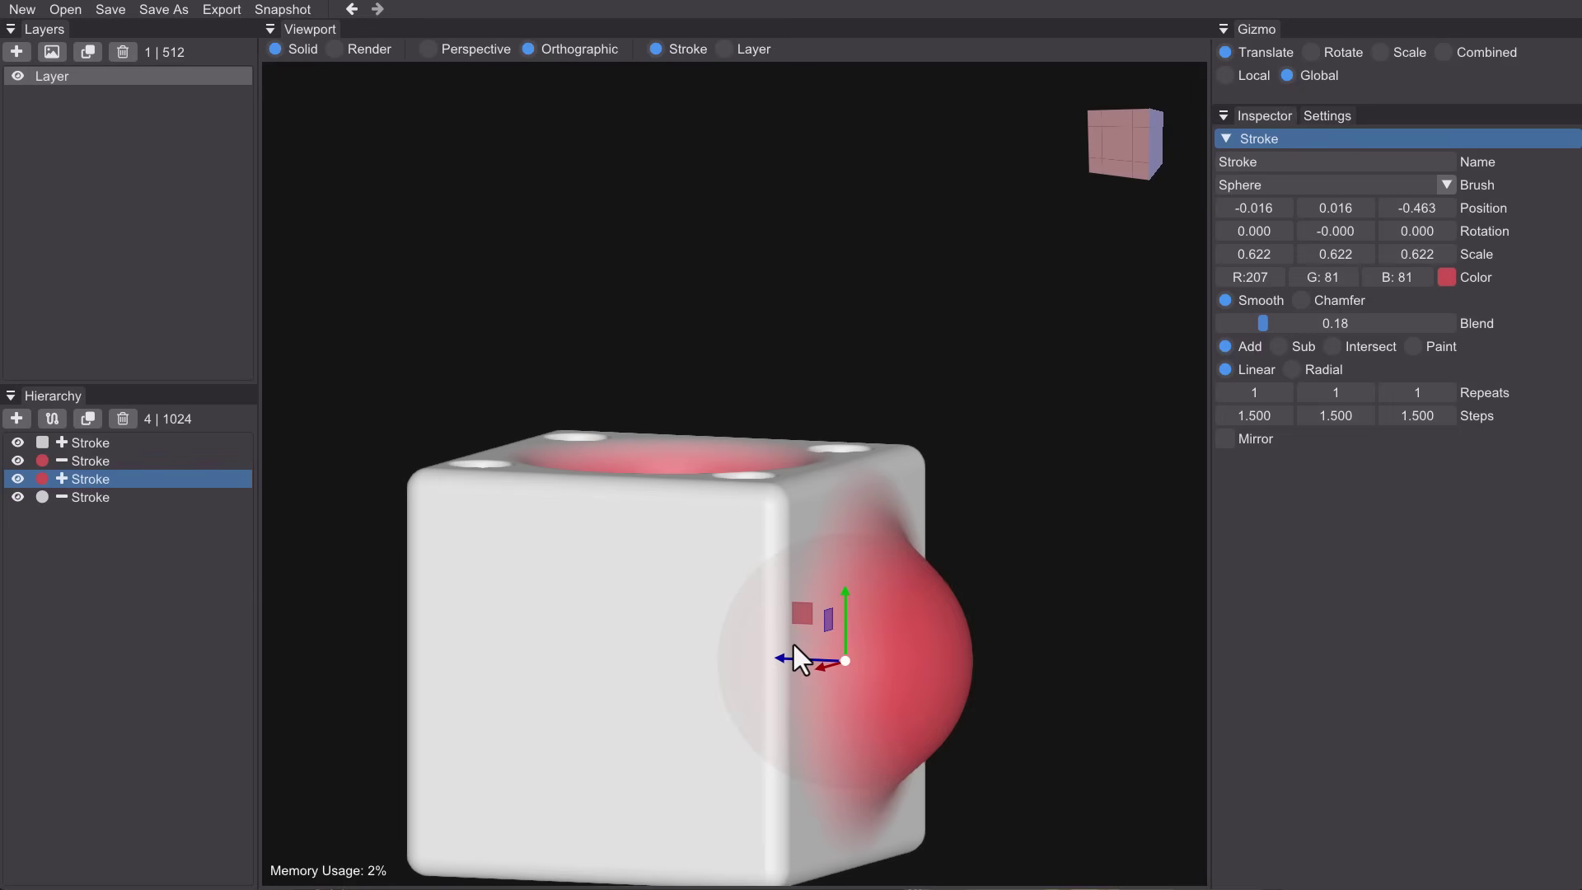
- Delete the red sphere stroke on the cube's side face
{"action": "middle_click_drag", "start_coordinate": [672, 583], "coordinate": [679, 546]}
{"action": "key", "text": "Delete"}
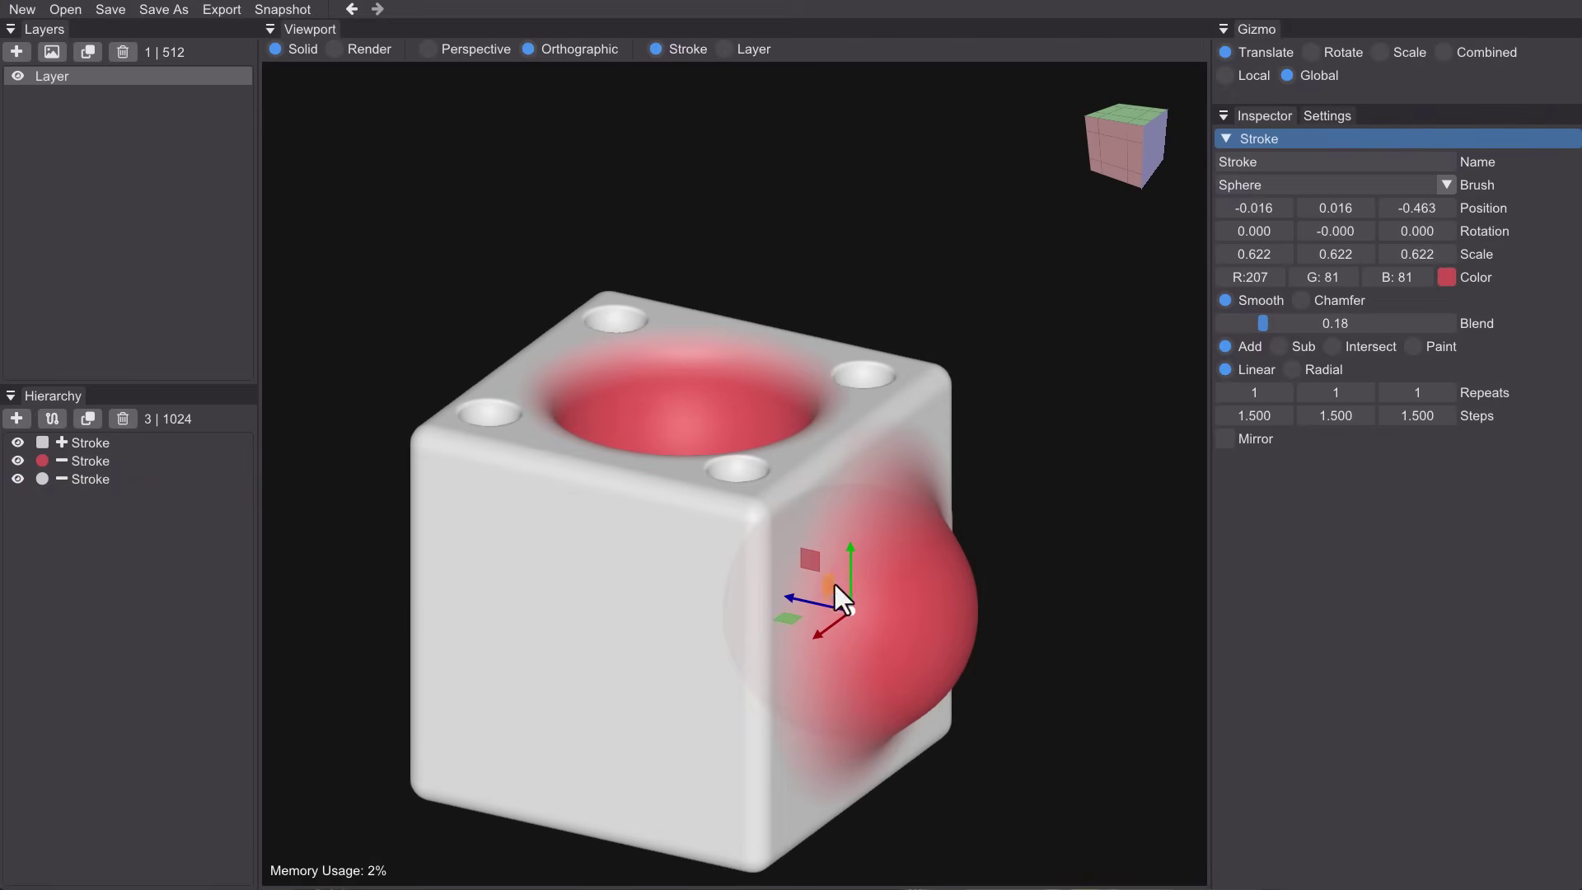
- Duplicate the cube's layer and move the copy along X to about -1.38
{"action": "left_click", "coordinate": [63, 77]}
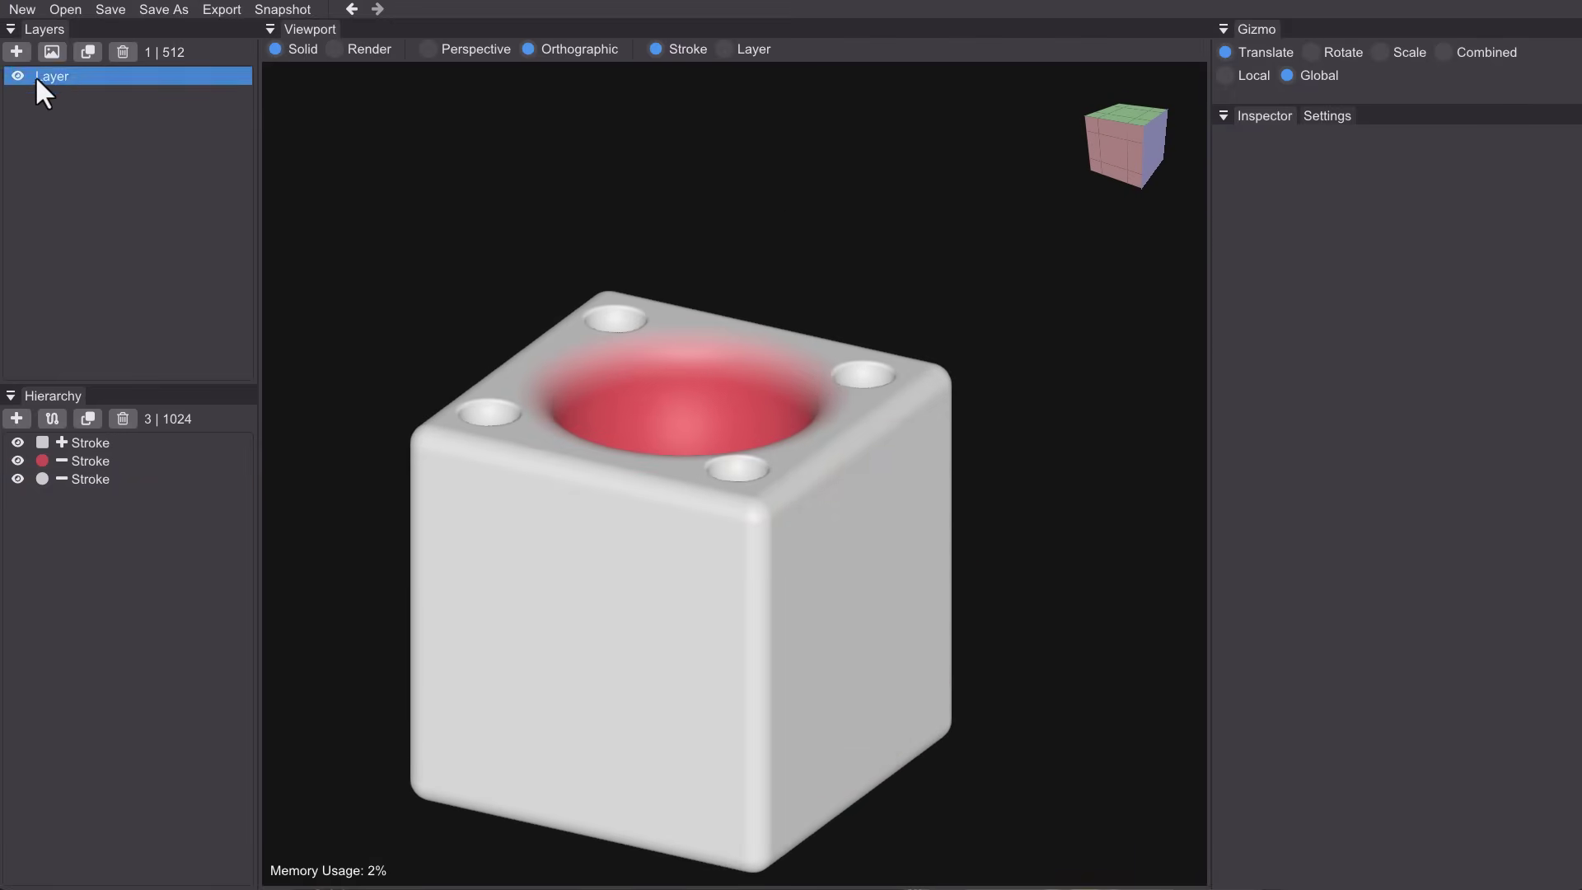
{"action": "left_click", "coordinate": [110, 77]}
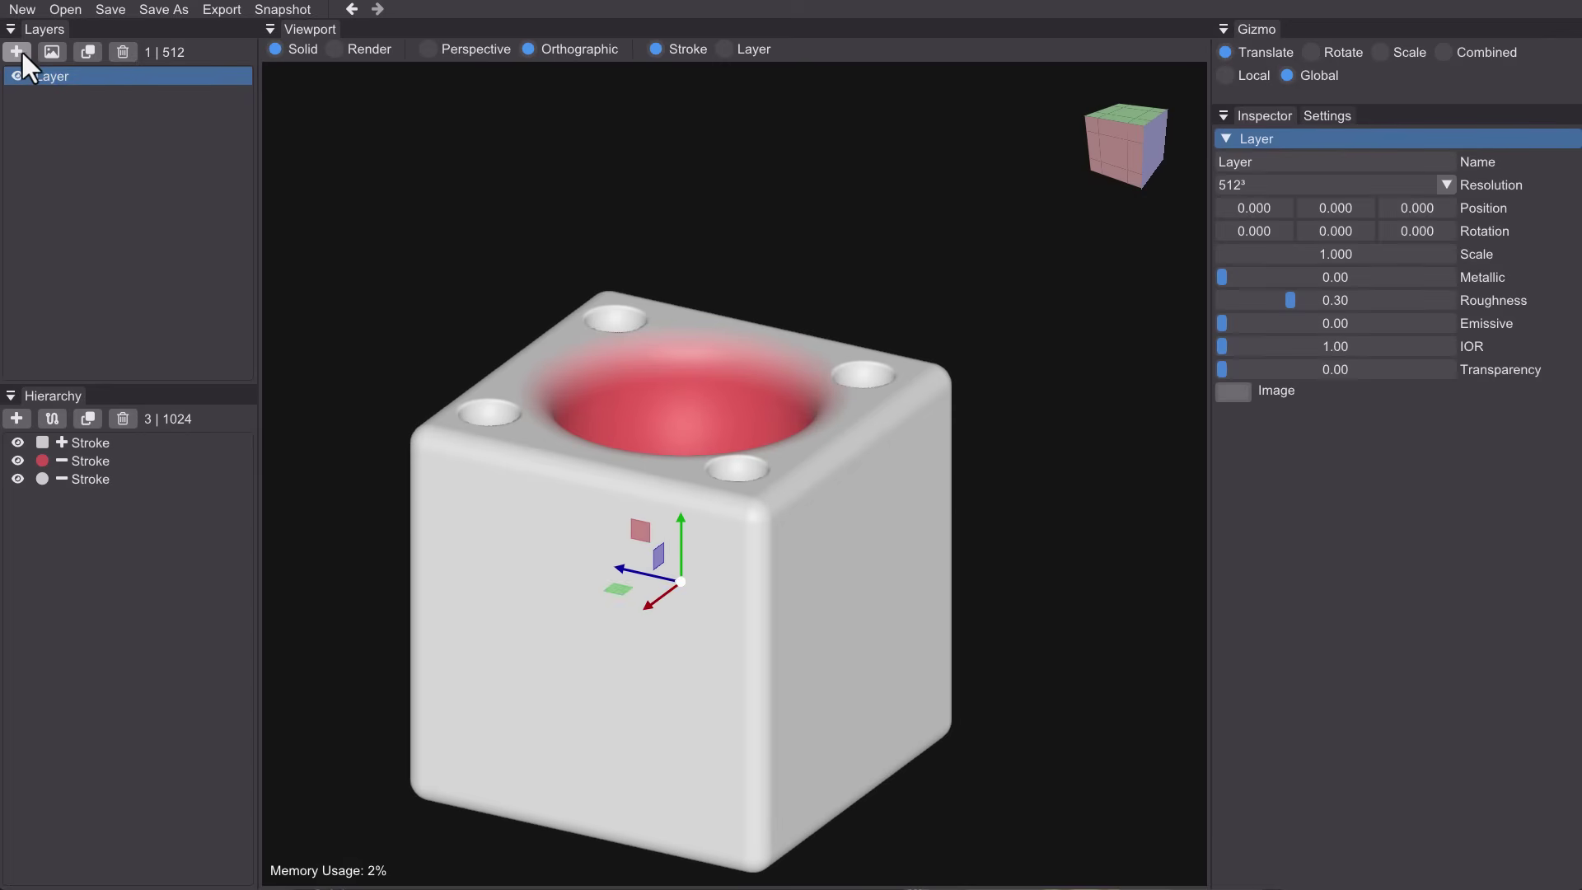
{"action": "left_click", "coordinate": [87, 53]}
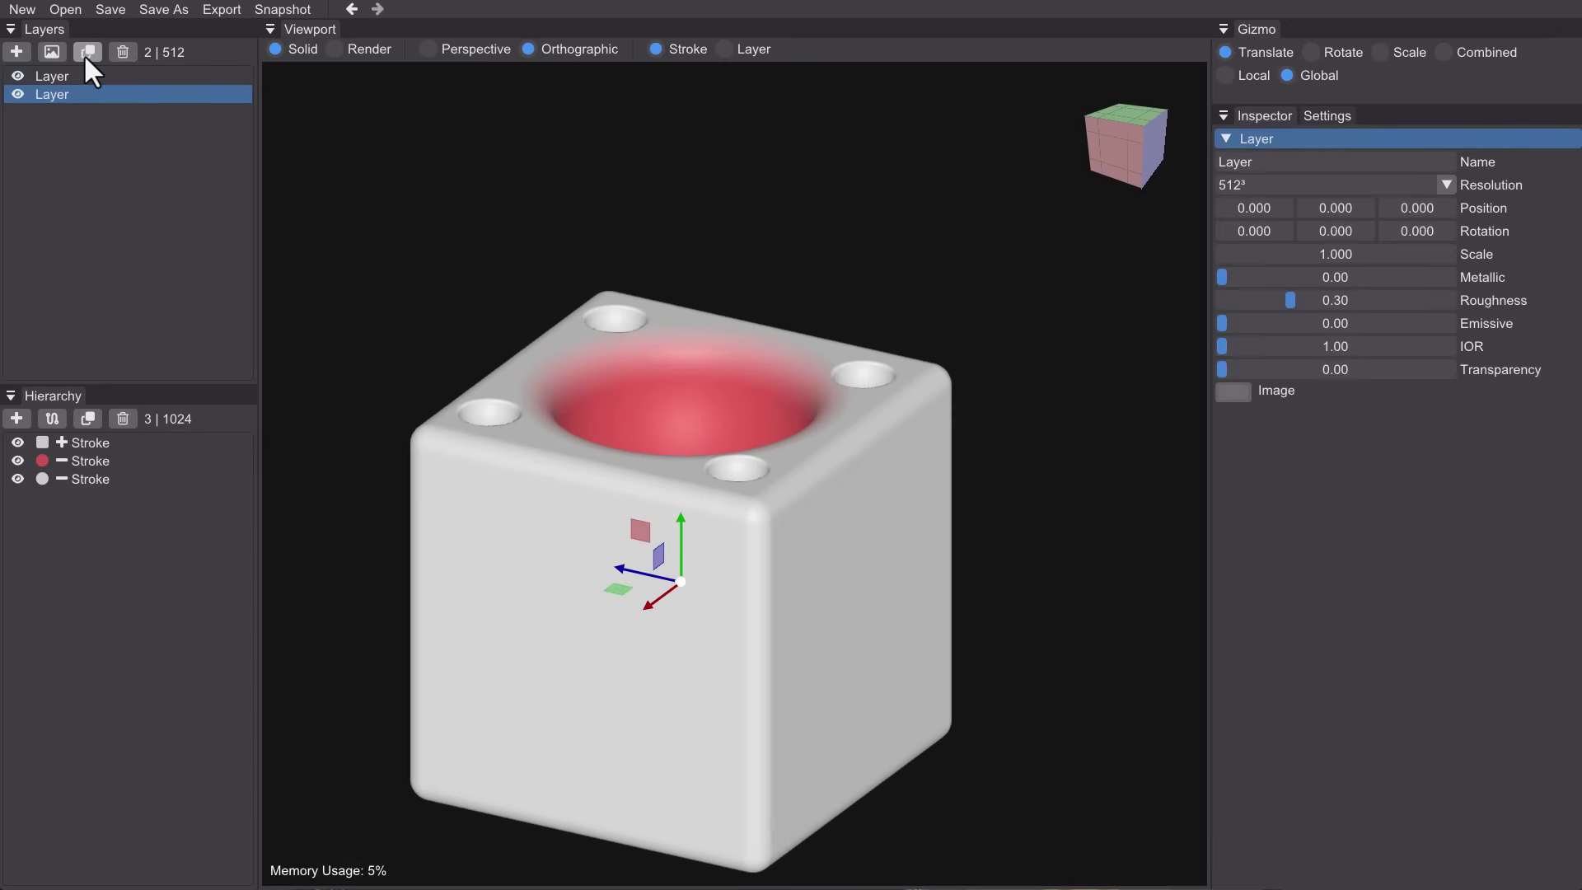
{"action": "middle_click_drag", "start_coordinate": [469, 329], "coordinate": [583, 530]}
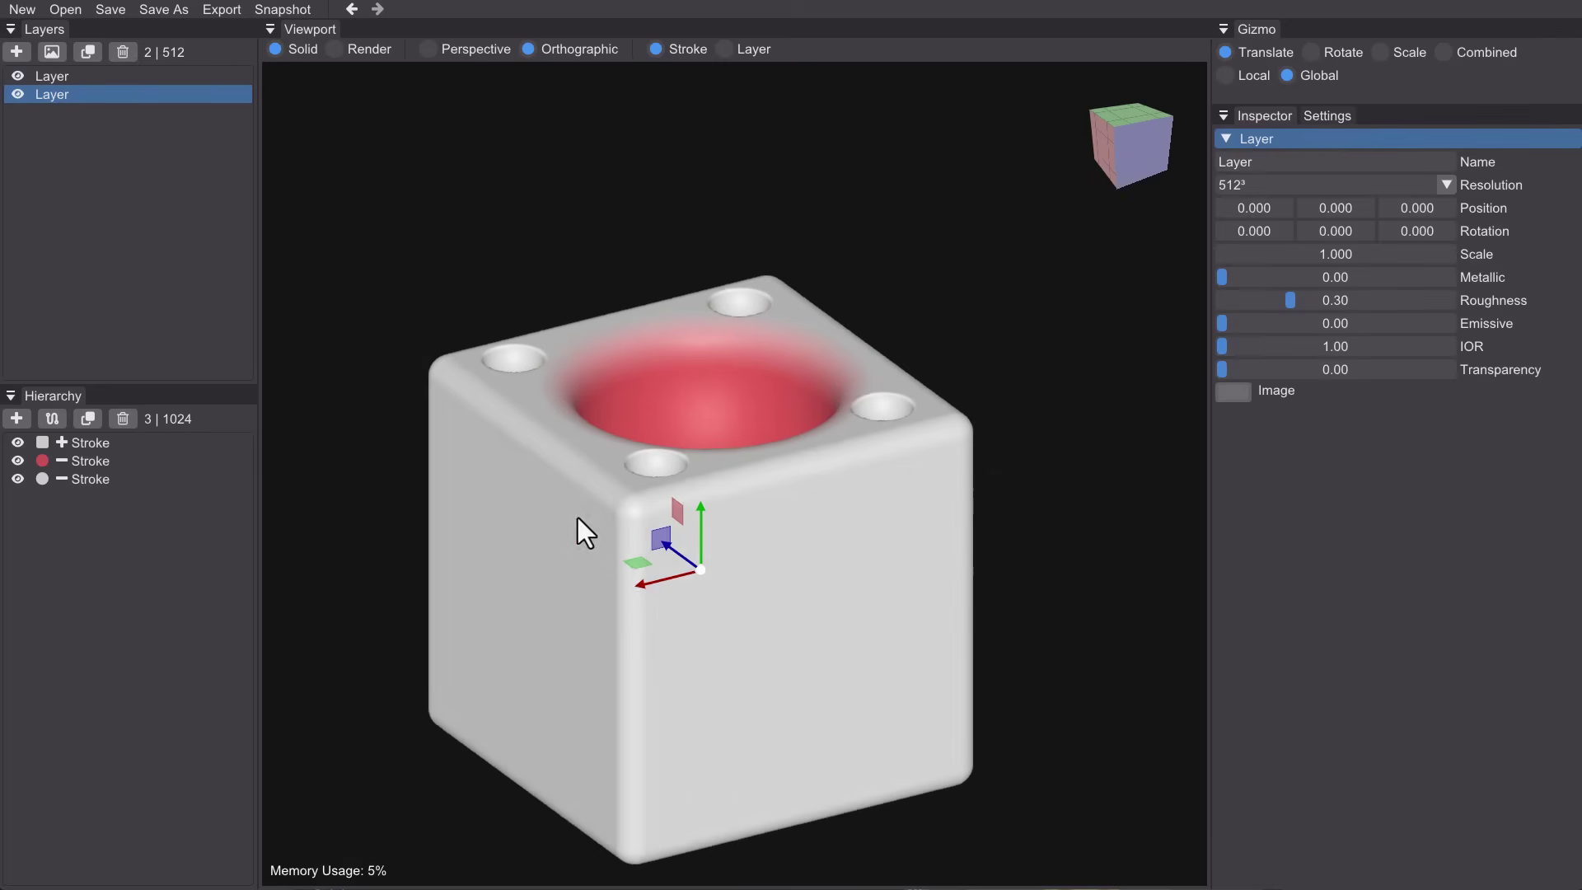
{"action": "left_click_drag", "start_coordinate": [653, 590], "coordinate": [1060, 531]}
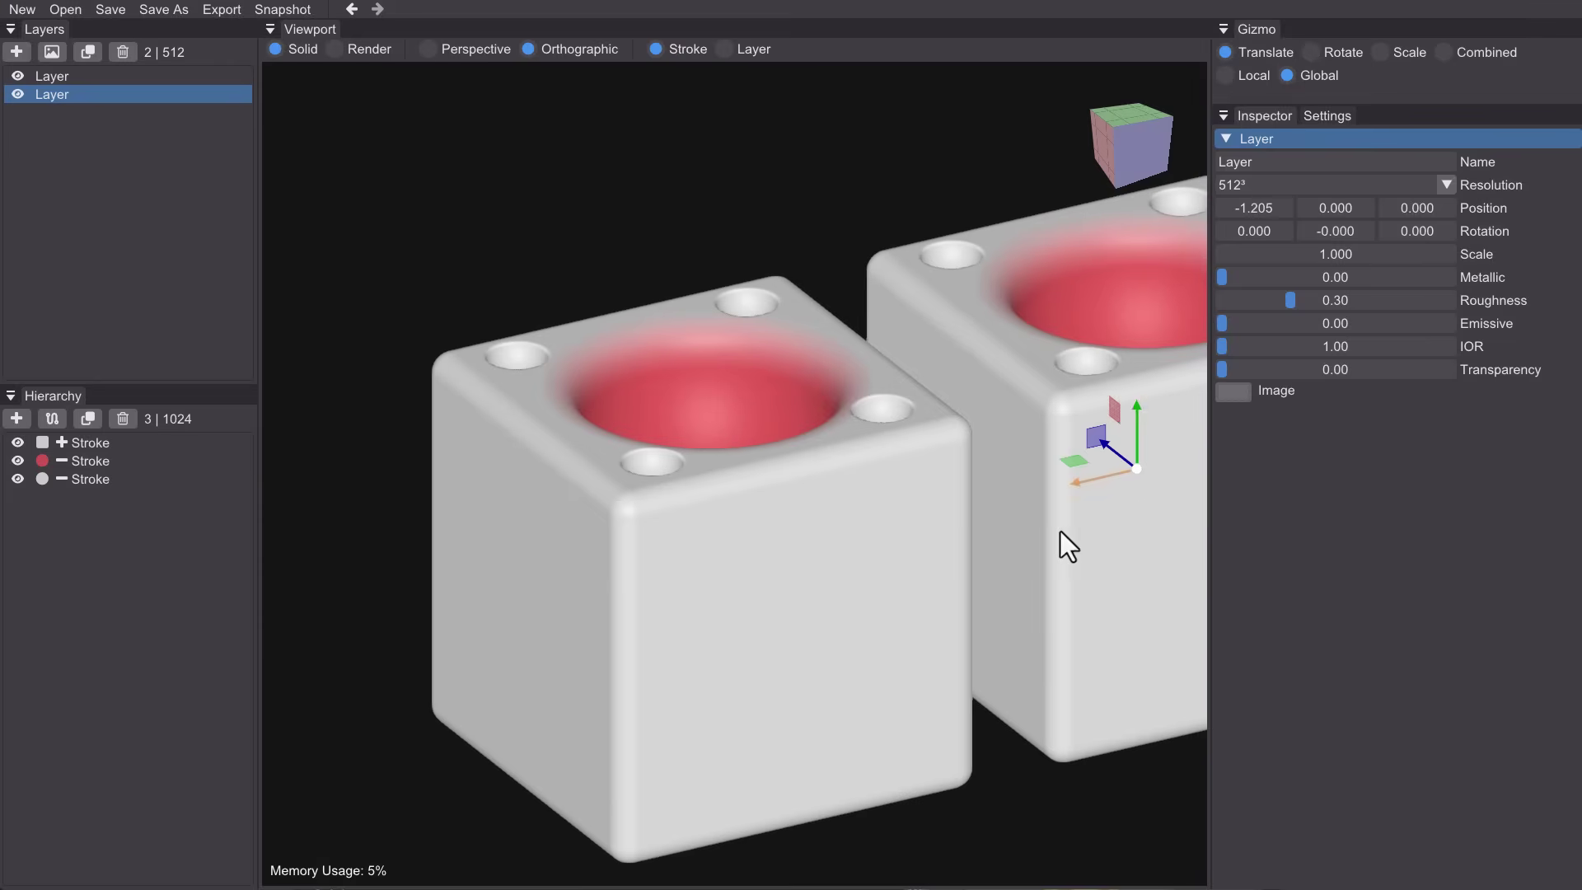
{"action": "middle_click_drag", "start_coordinate": [1060, 531], "coordinate": [833, 690]}
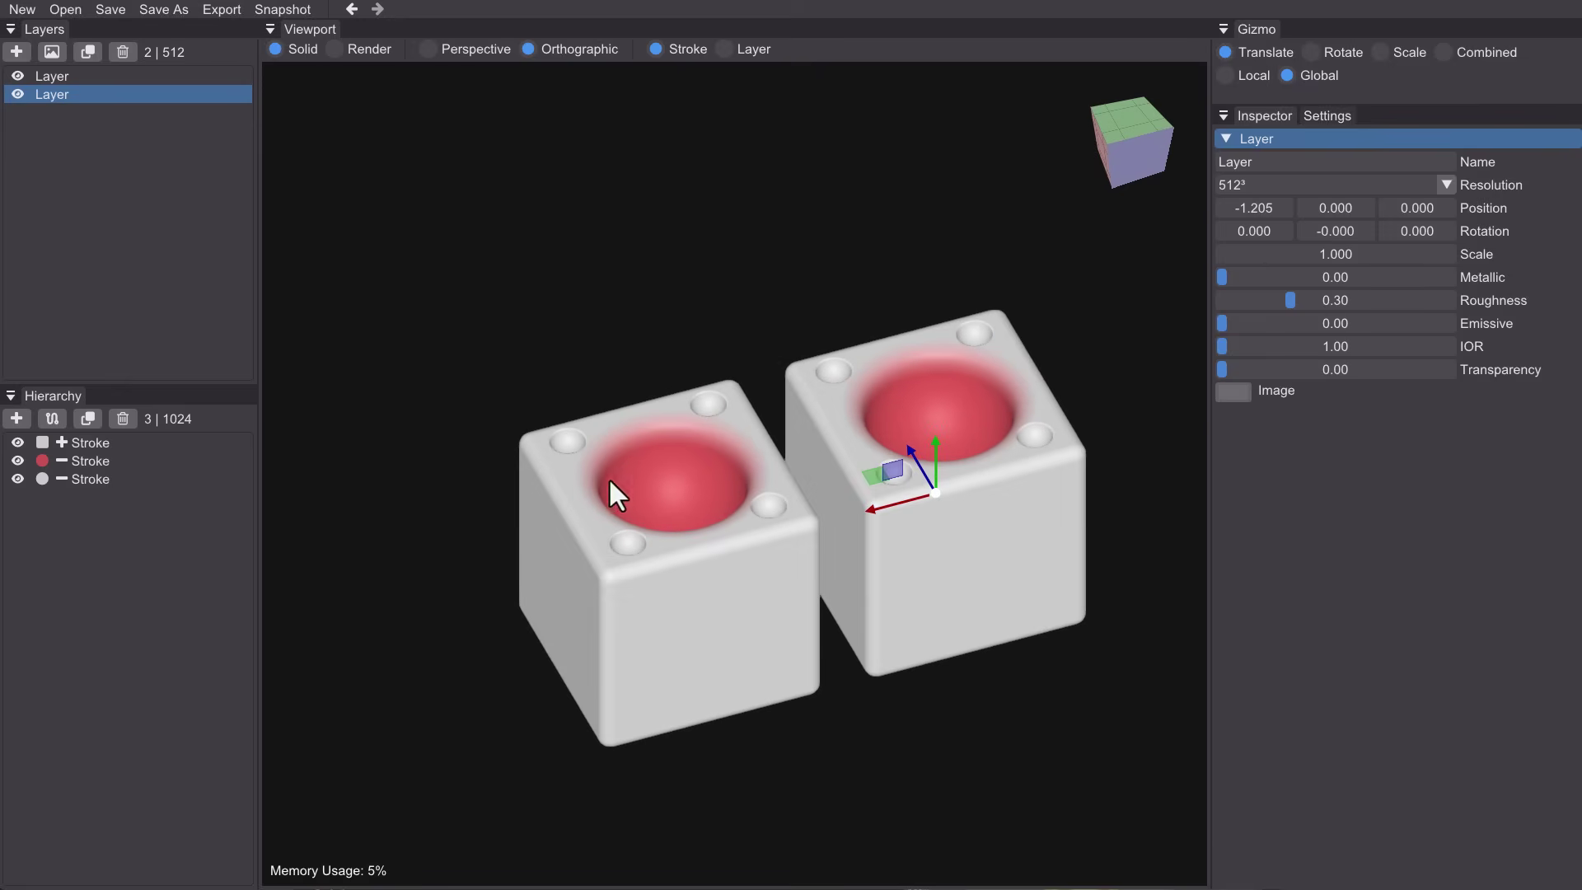
{"action": "middle_click_drag", "start_coordinate": [608, 477], "coordinate": [802, 514]}
{"action": "left_click_drag", "start_coordinate": [796, 506], "coordinate": [834, 519]}
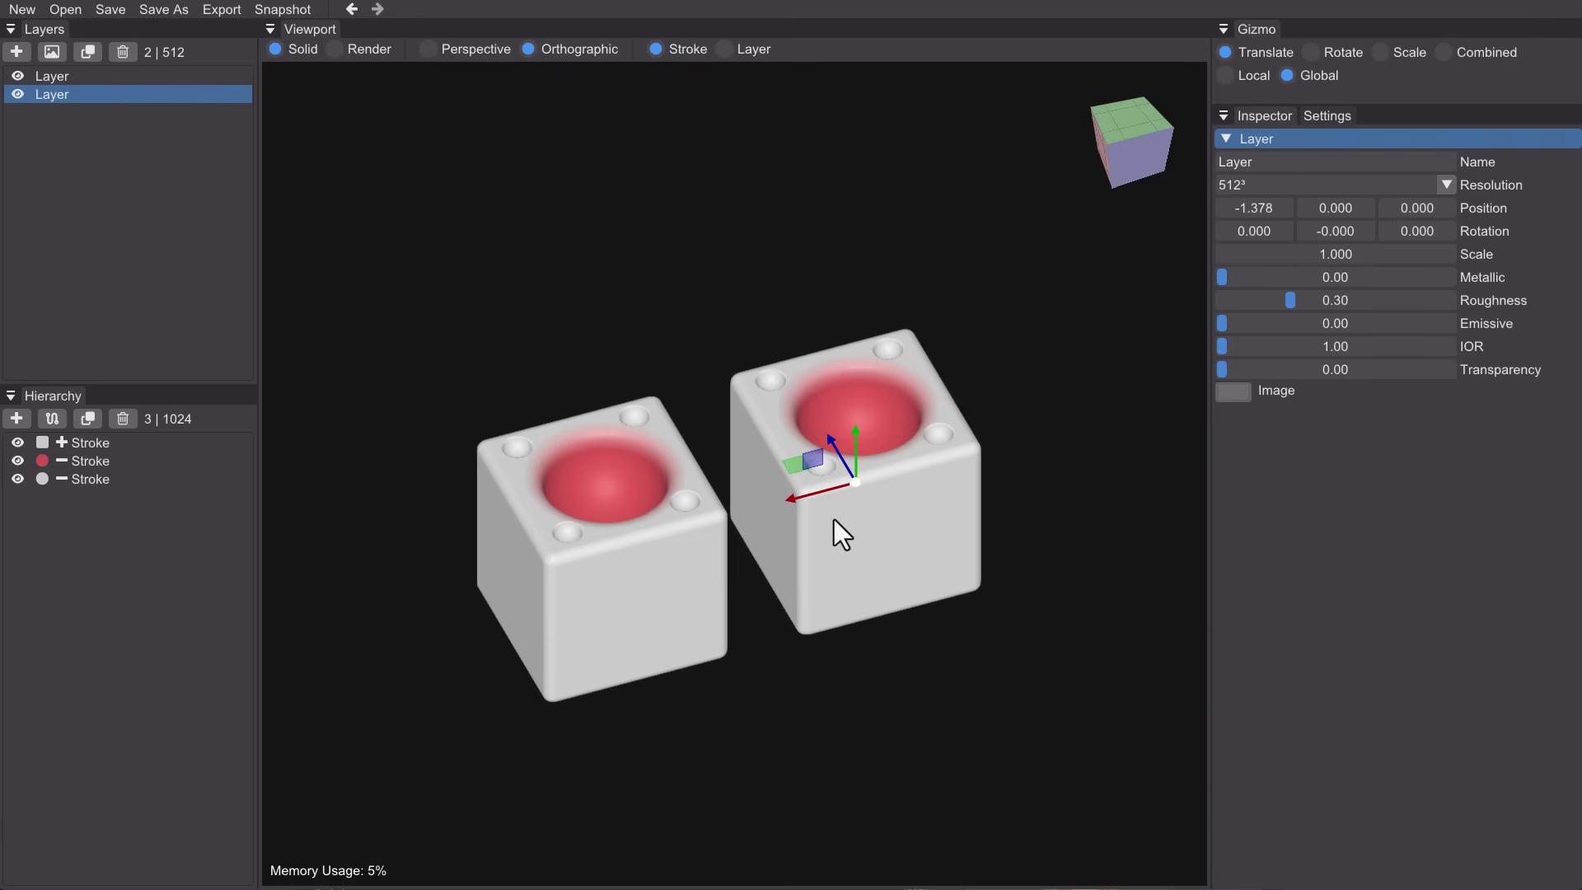
- Select the original layer and display both cubes in Perspective projection with Render shading
{"action": "left_click", "coordinate": [75, 76]}
{"action": "left_click", "coordinate": [83, 95], "text": "shift"}
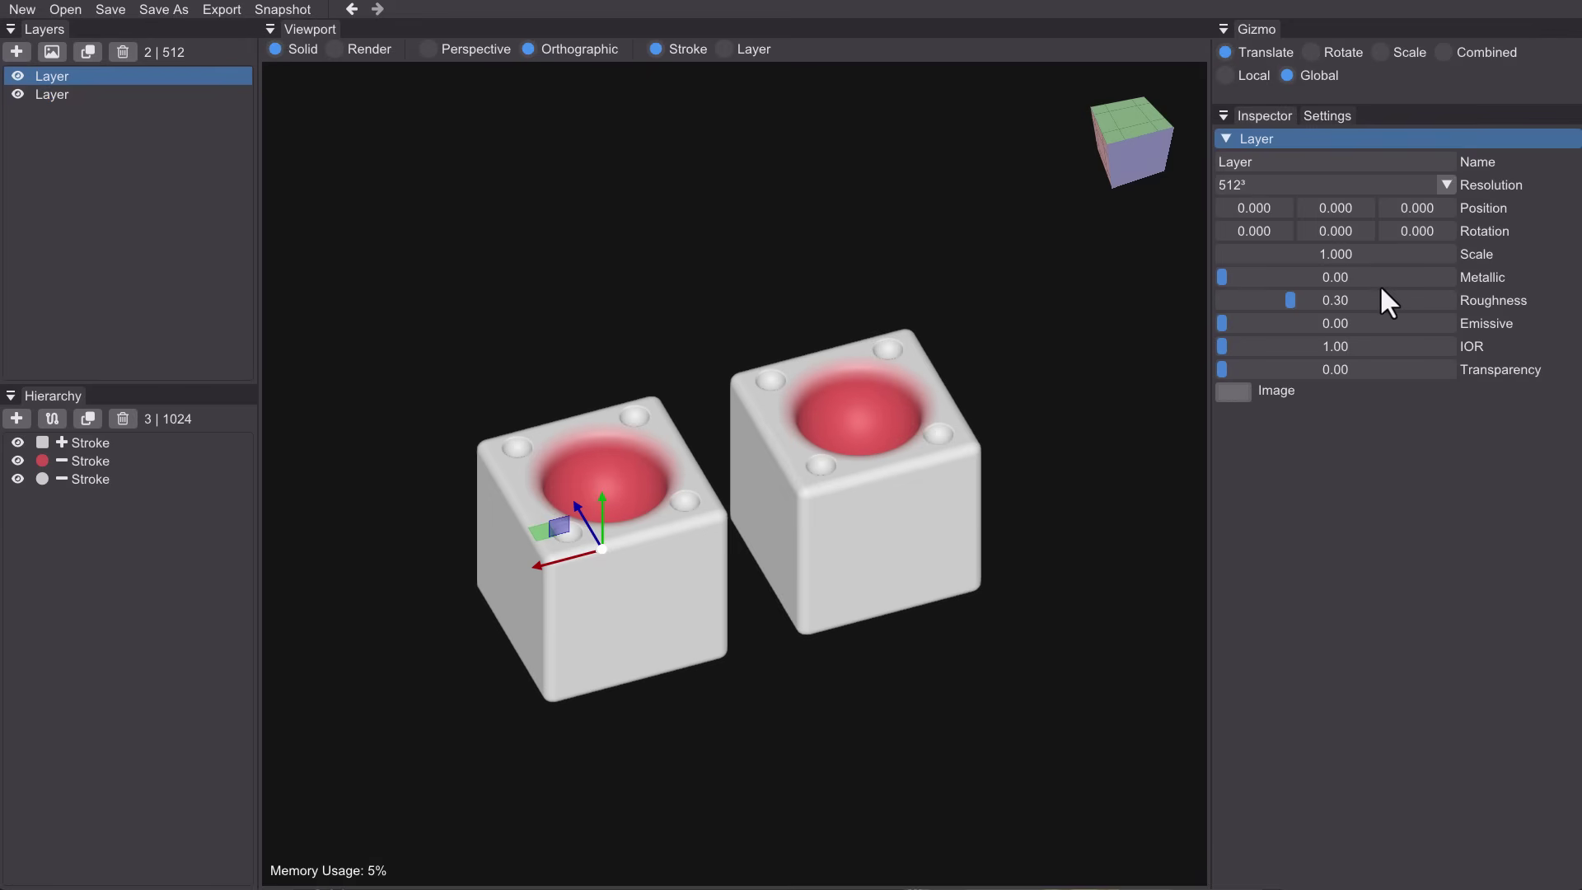
{"action": "scroll", "coordinate": [666, 586], "scroll_direction": "up", "scroll_amount": 4}
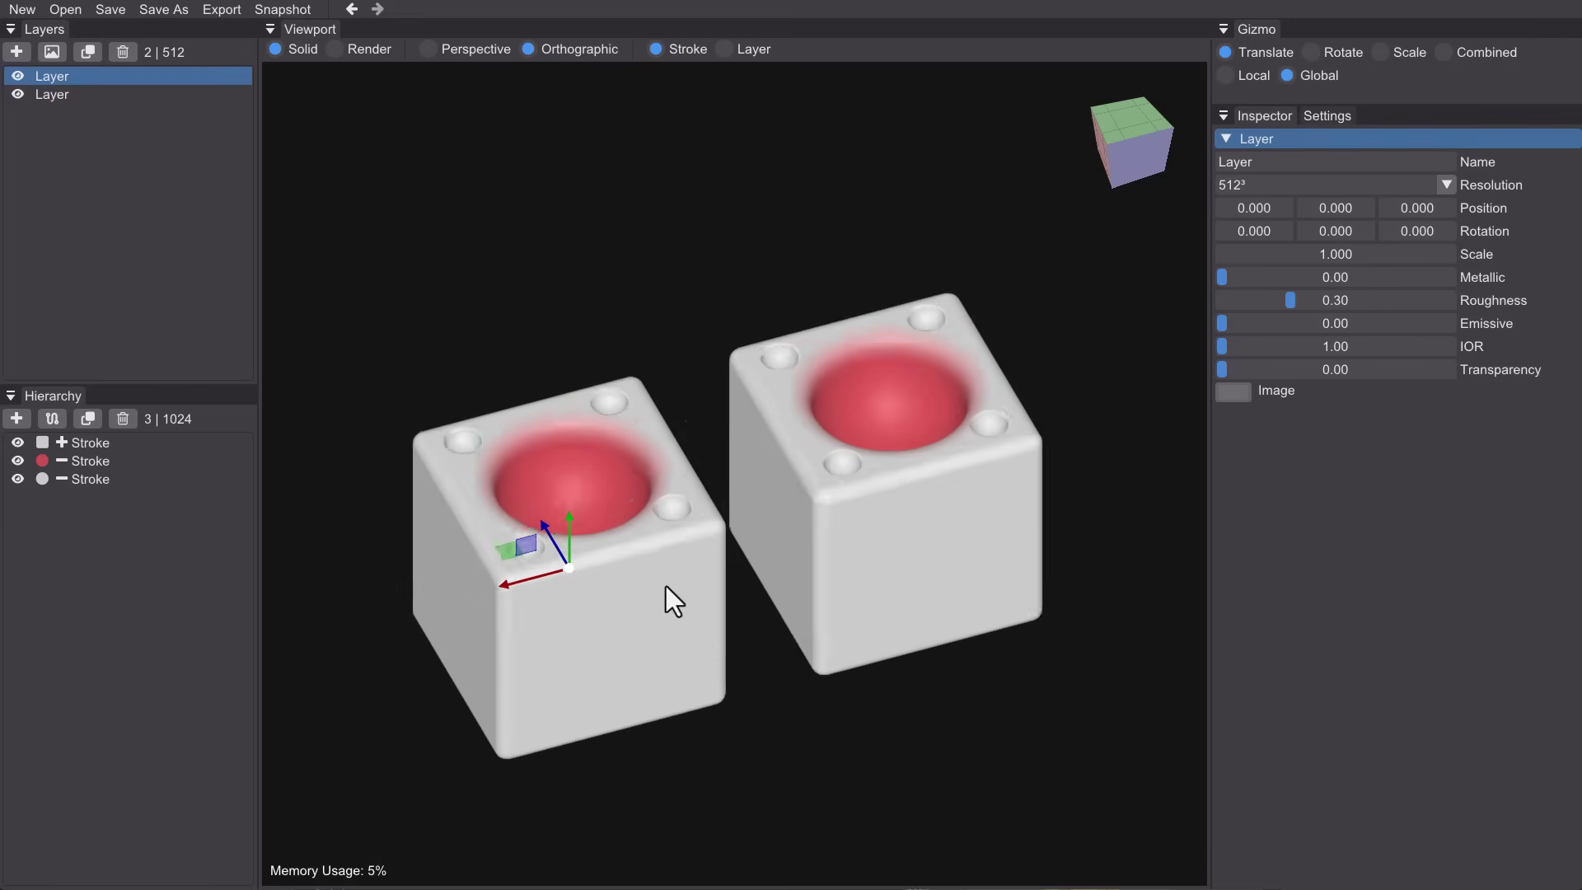
{"action": "middle_click_drag", "start_coordinate": [736, 614], "coordinate": [742, 602]}
{"action": "scroll", "coordinate": [742, 603], "scroll_direction": "down", "scroll_amount": 2}
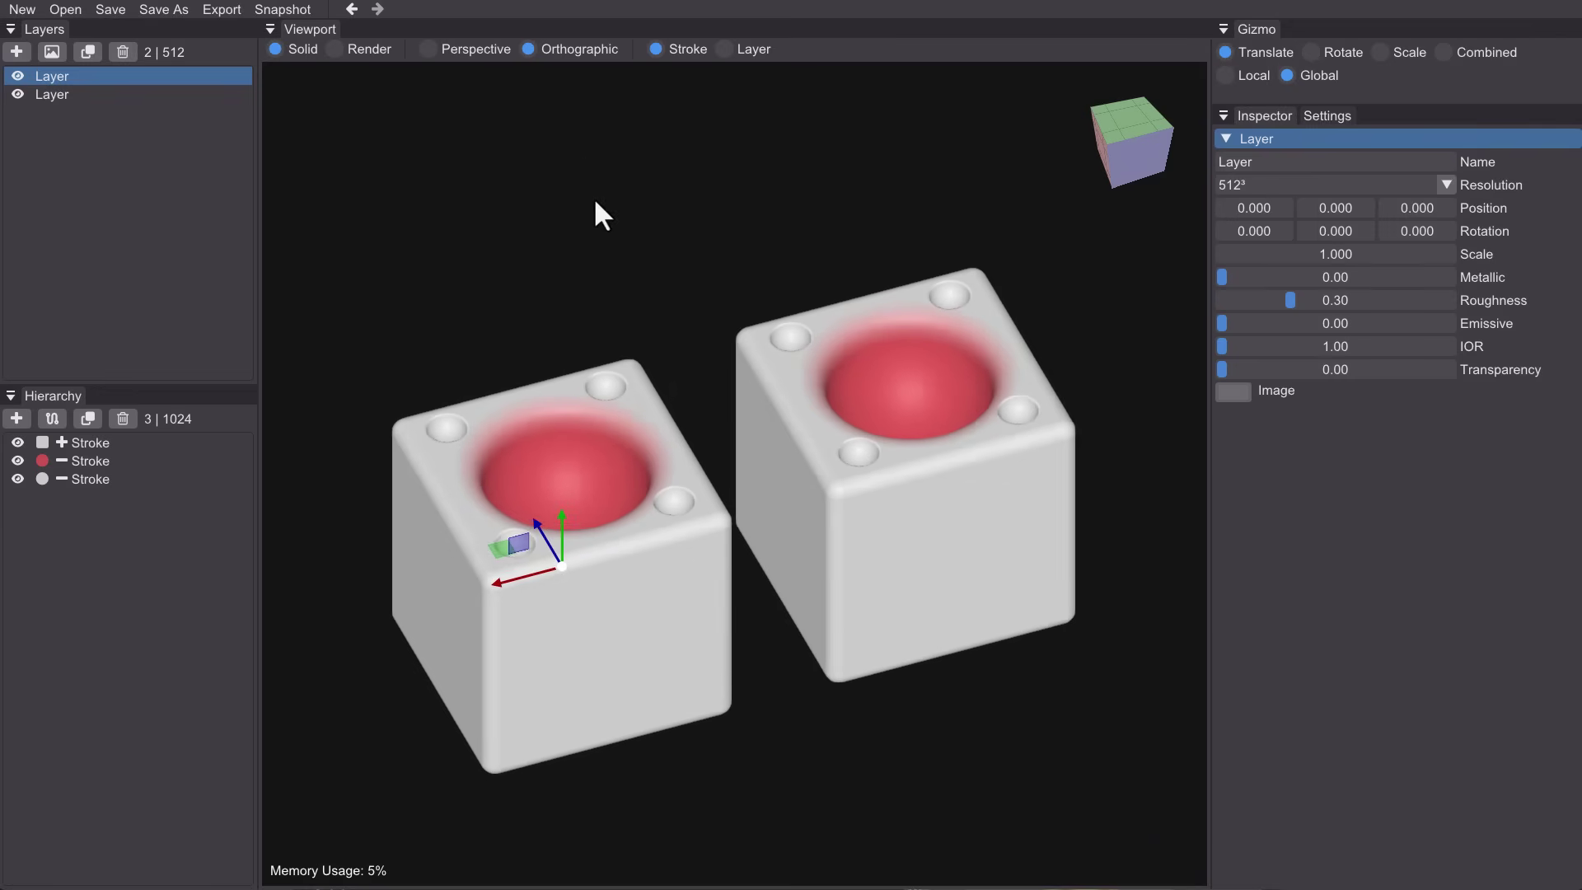
{"action": "left_click", "coordinate": [481, 51]}
{"action": "middle_click_drag", "start_coordinate": [824, 531], "coordinate": [857, 517]}
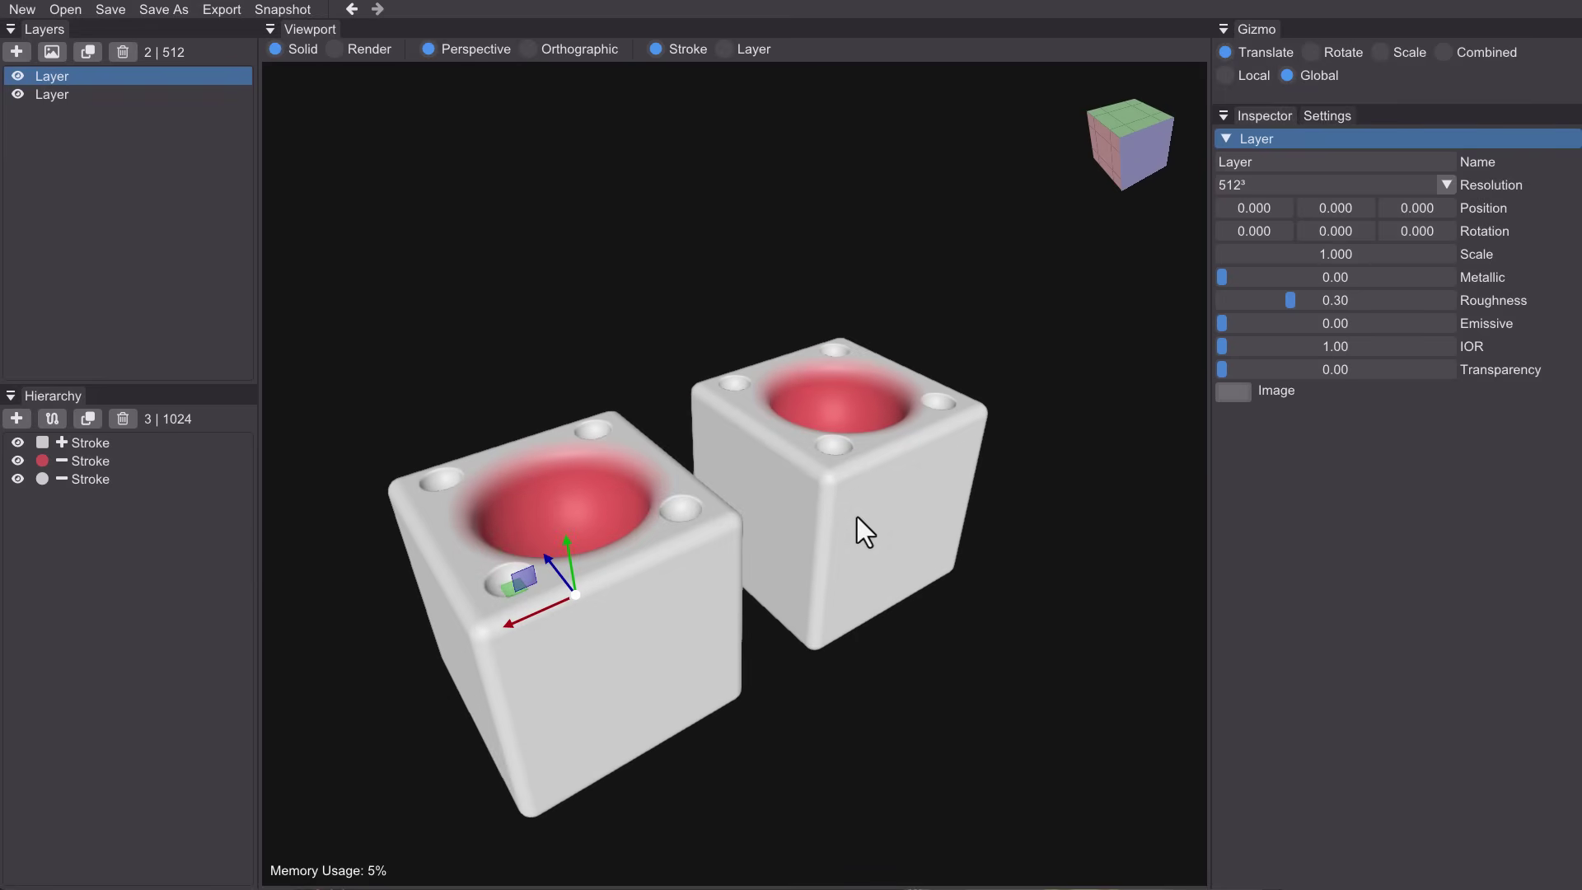
{"action": "left_click", "coordinate": [359, 48]}
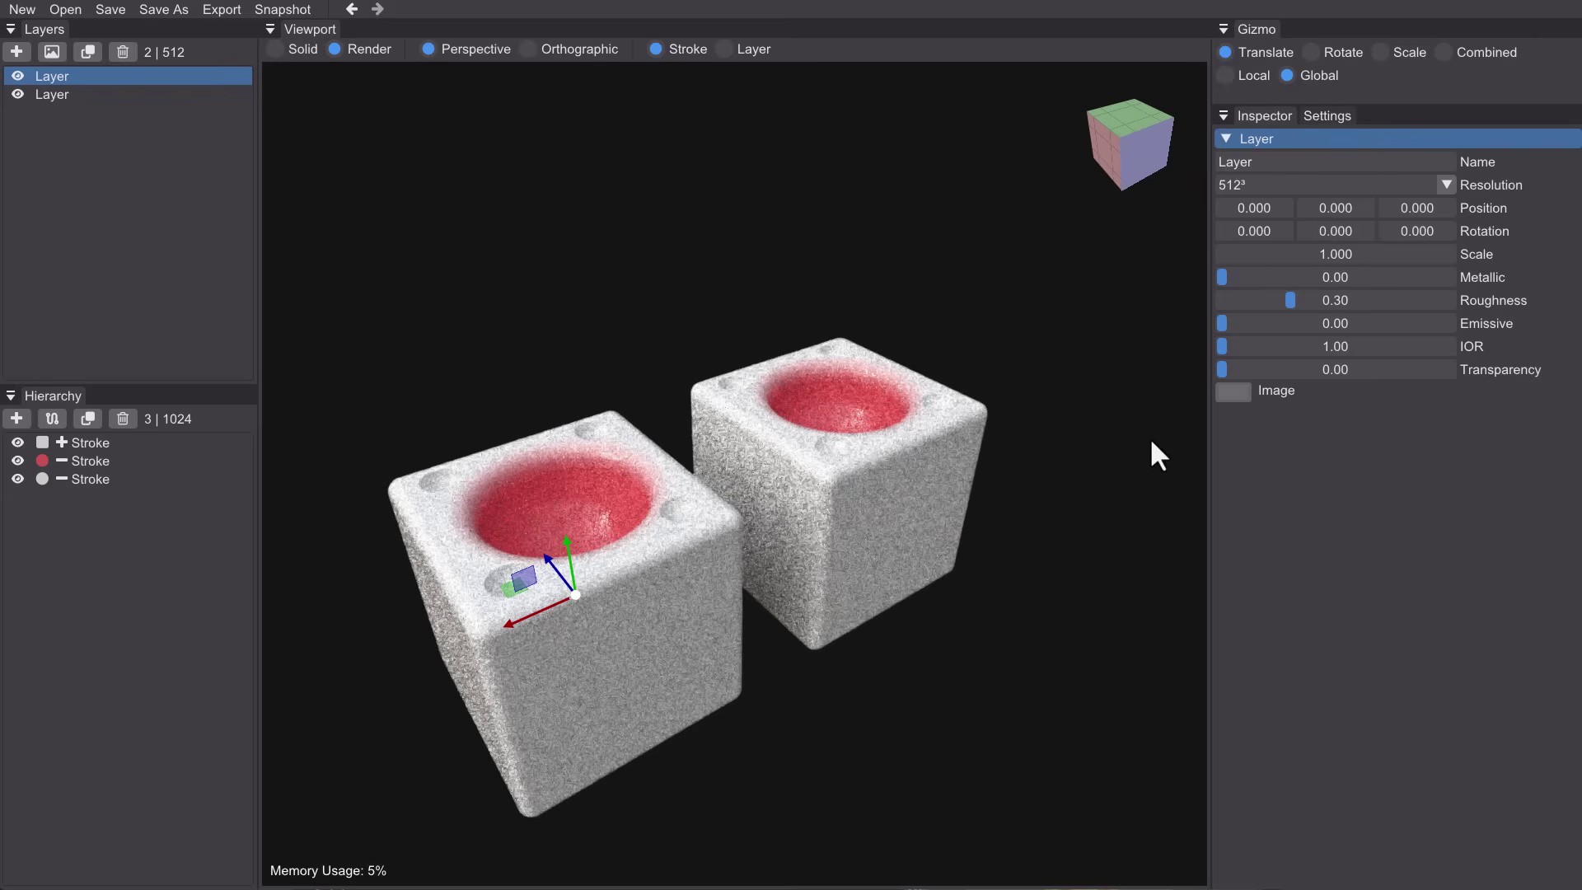
- Start a new scene and return the viewport to Solid shading
{"action": "key", "text": "ctrl+n"}
{"action": "left_click", "coordinate": [970, 526]}
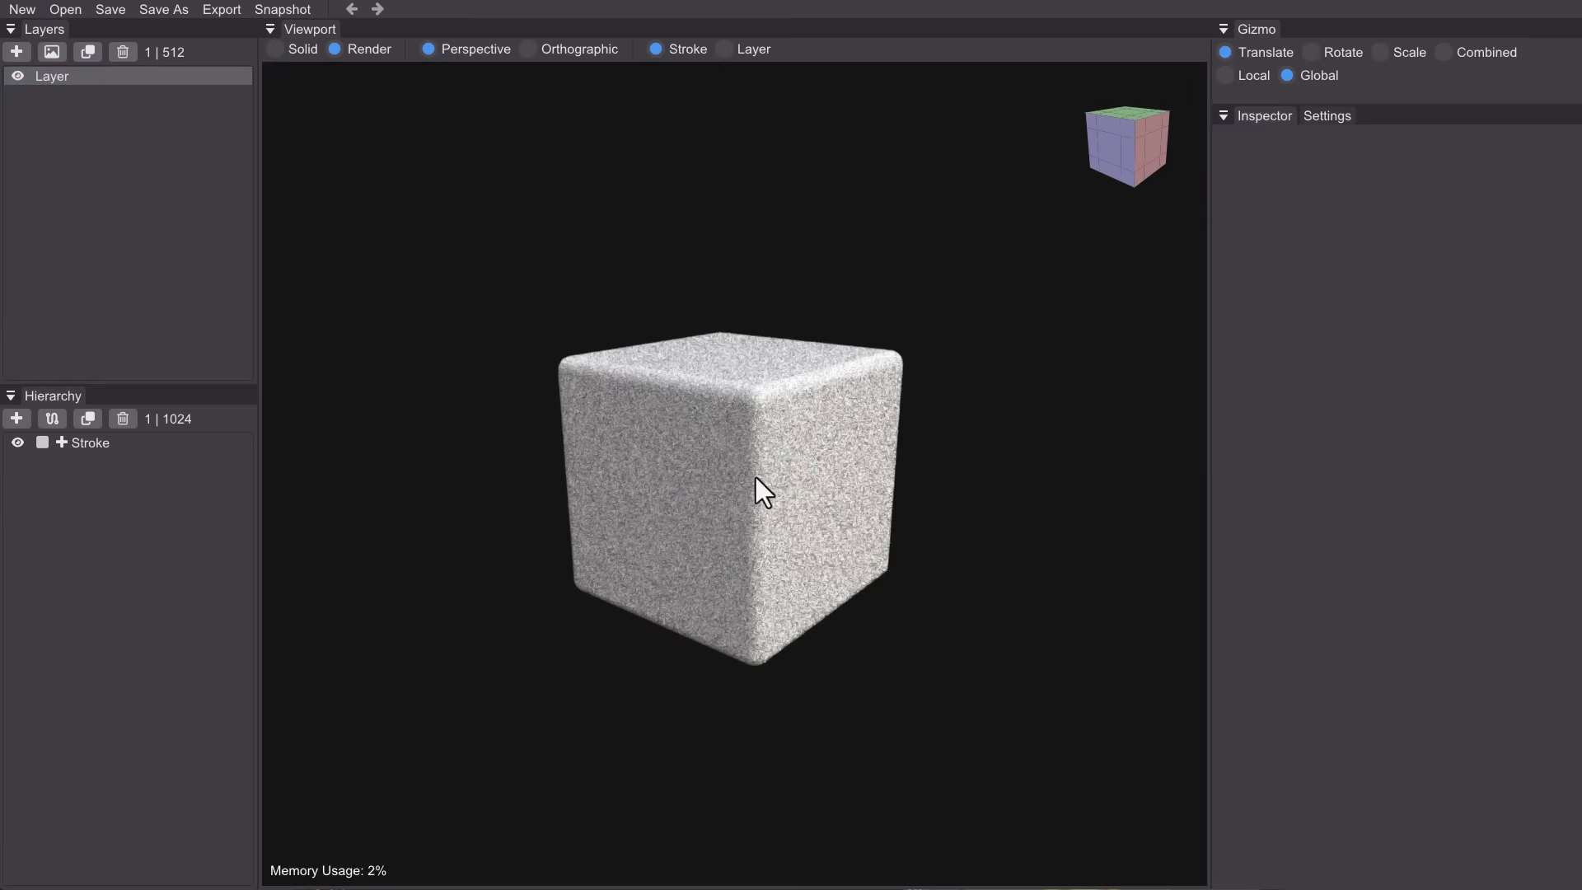
{"action": "left_click", "coordinate": [289, 49]}
- Add a spline to the layer and open the list of brush shapes for the cube stroke
{"action": "left_click", "coordinate": [52, 418]}
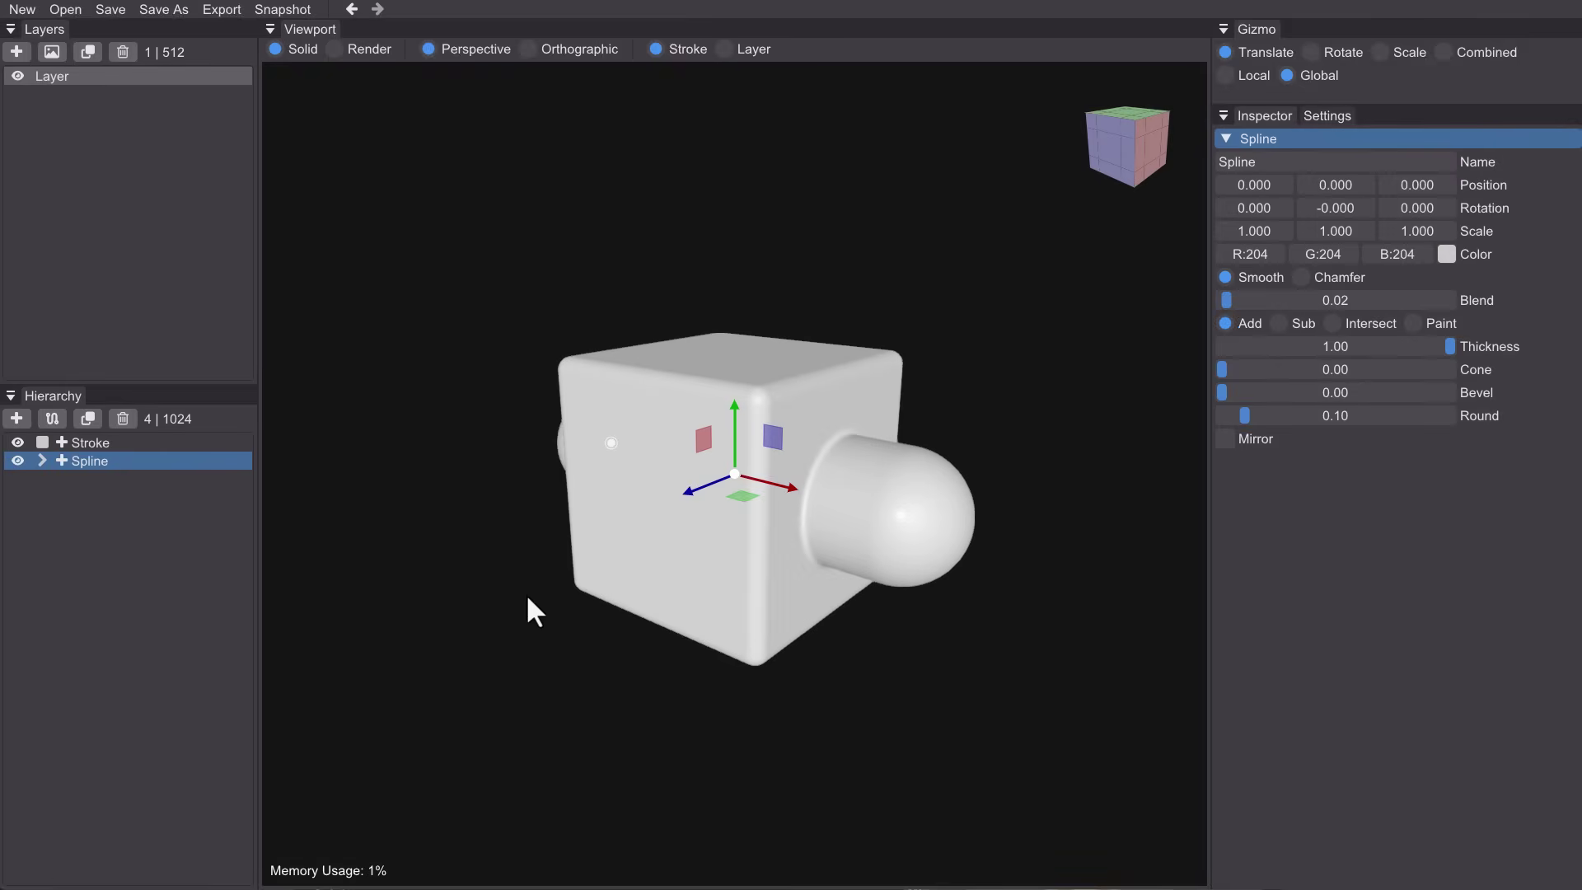
{"action": "middle_click_drag", "start_coordinate": [528, 598], "coordinate": [681, 590]}
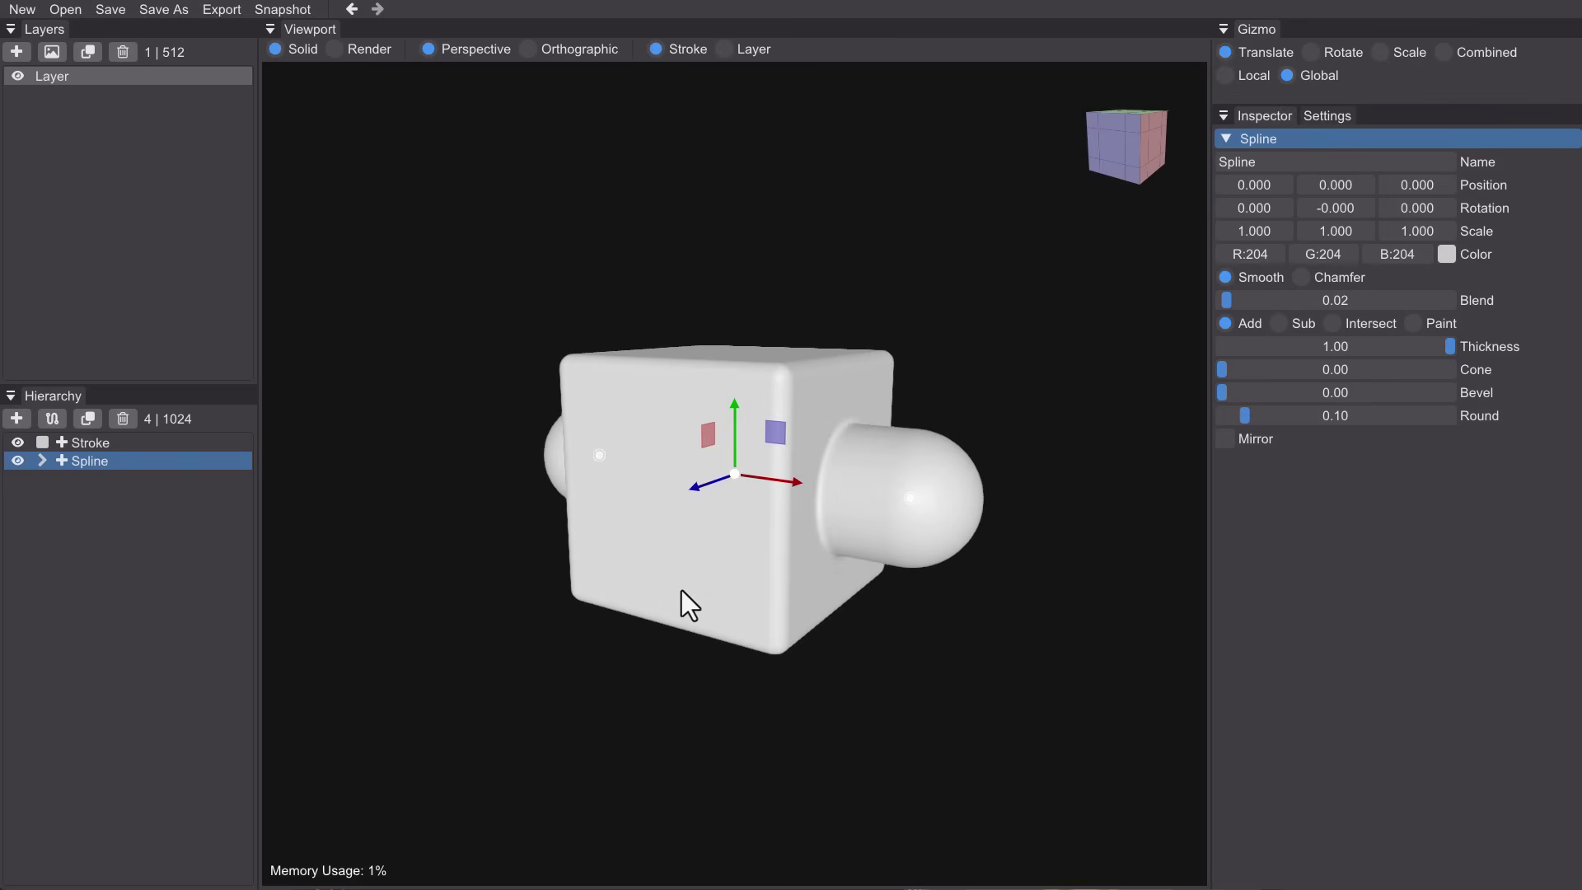
{"action": "left_click", "coordinate": [107, 446]}
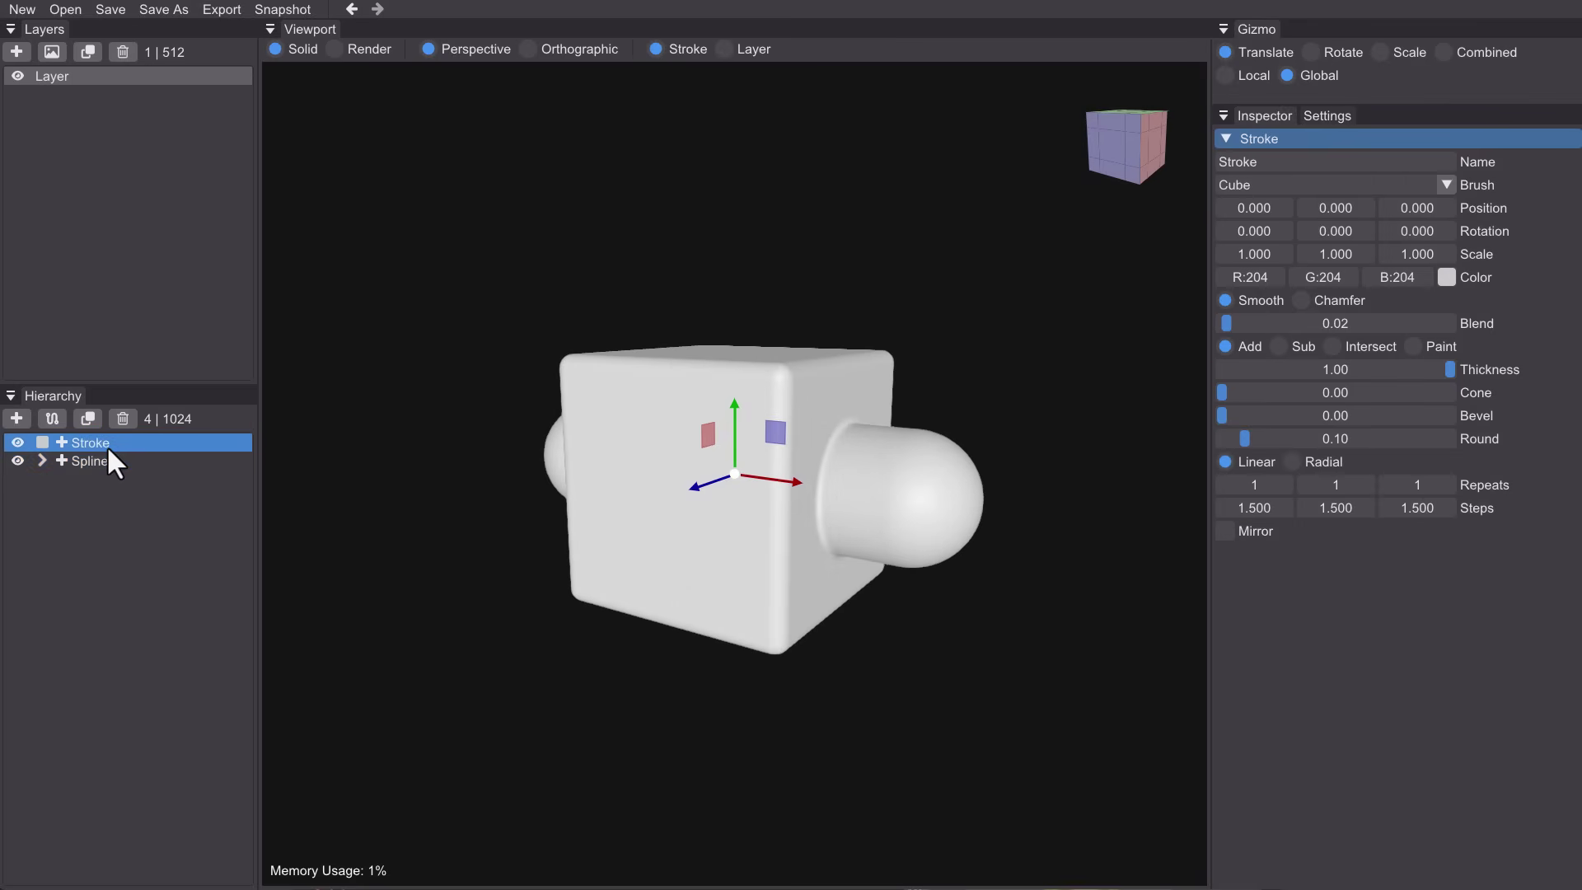
{"action": "left_click", "coordinate": [1434, 185]}
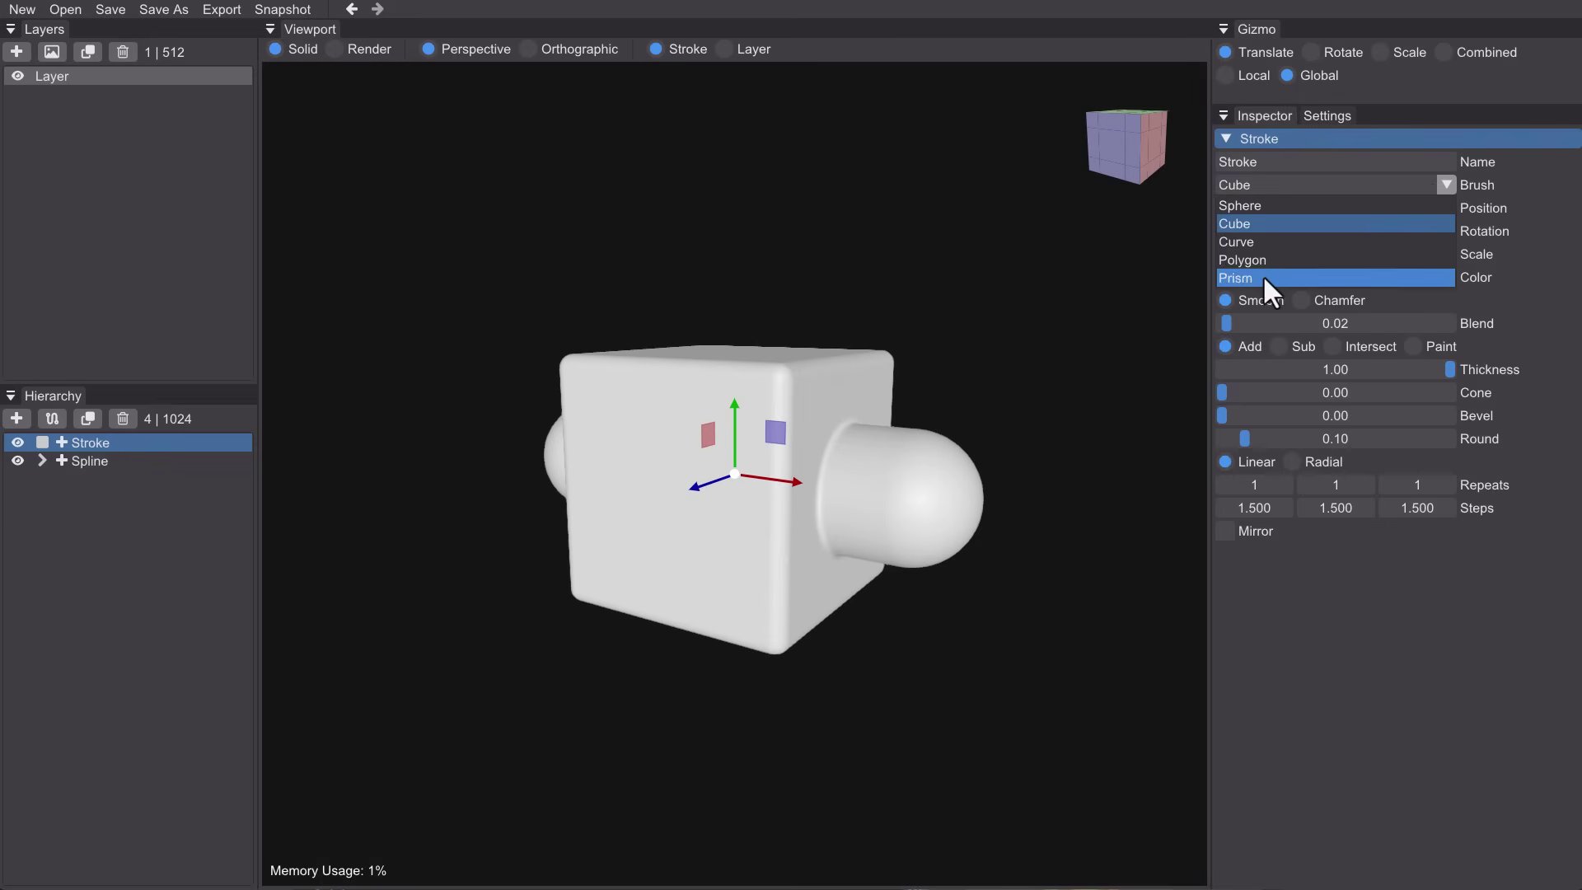
- Raise the spline's end point at X 0.75 to about Y 1.26
{"action": "right_click_drag", "start_coordinate": [785, 643], "coordinate": [939, 665]}
{"action": "middle_click_drag", "start_coordinate": [949, 666], "coordinate": [907, 725]}
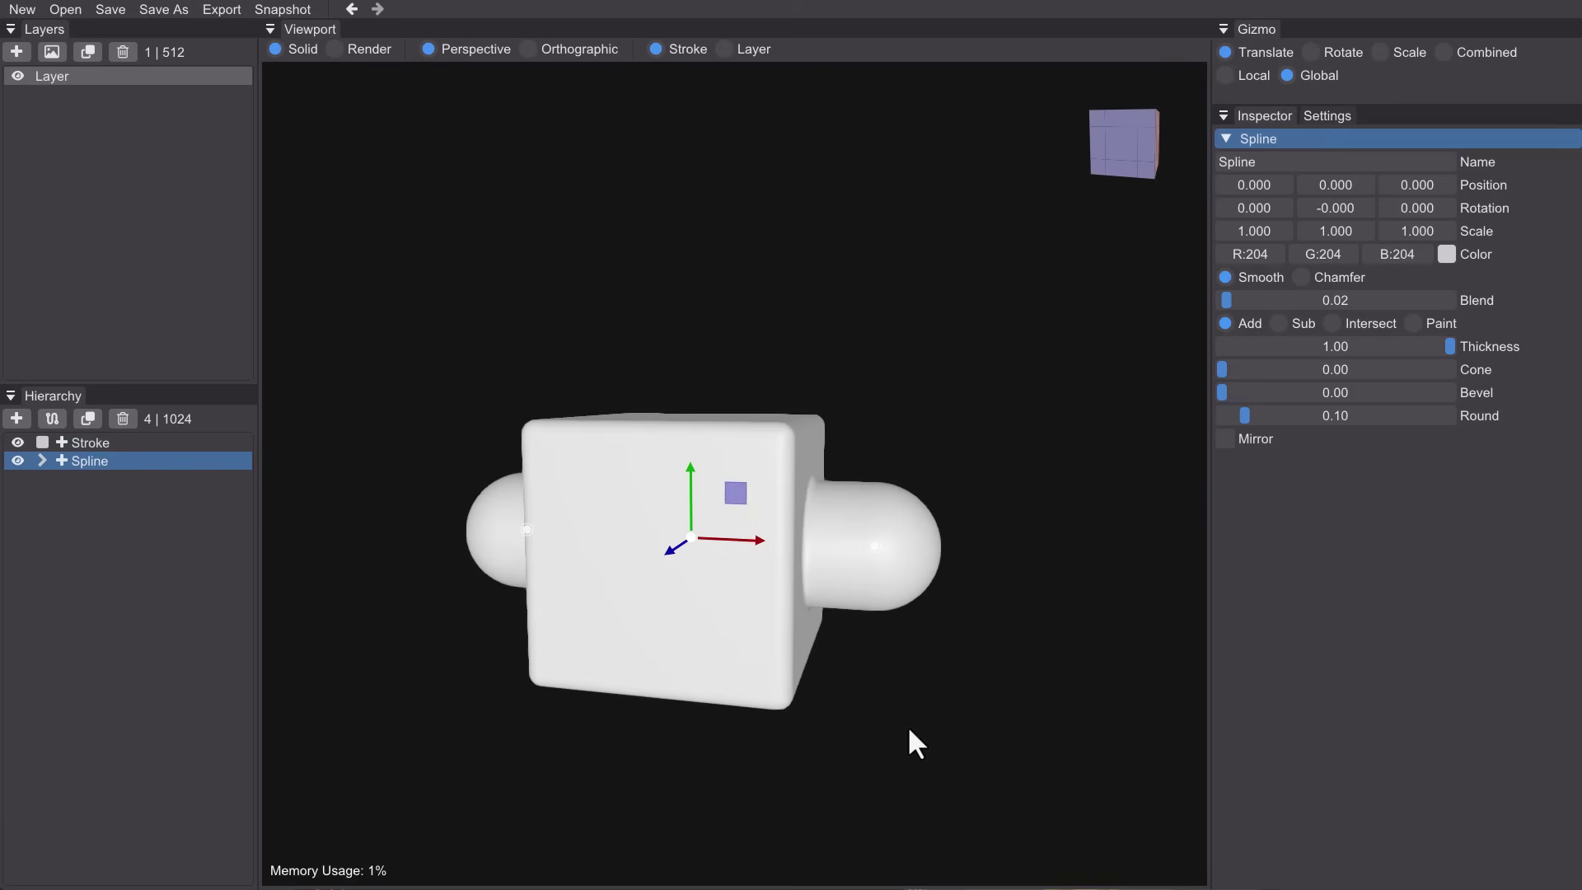
{"action": "left_click", "coordinate": [878, 544]}
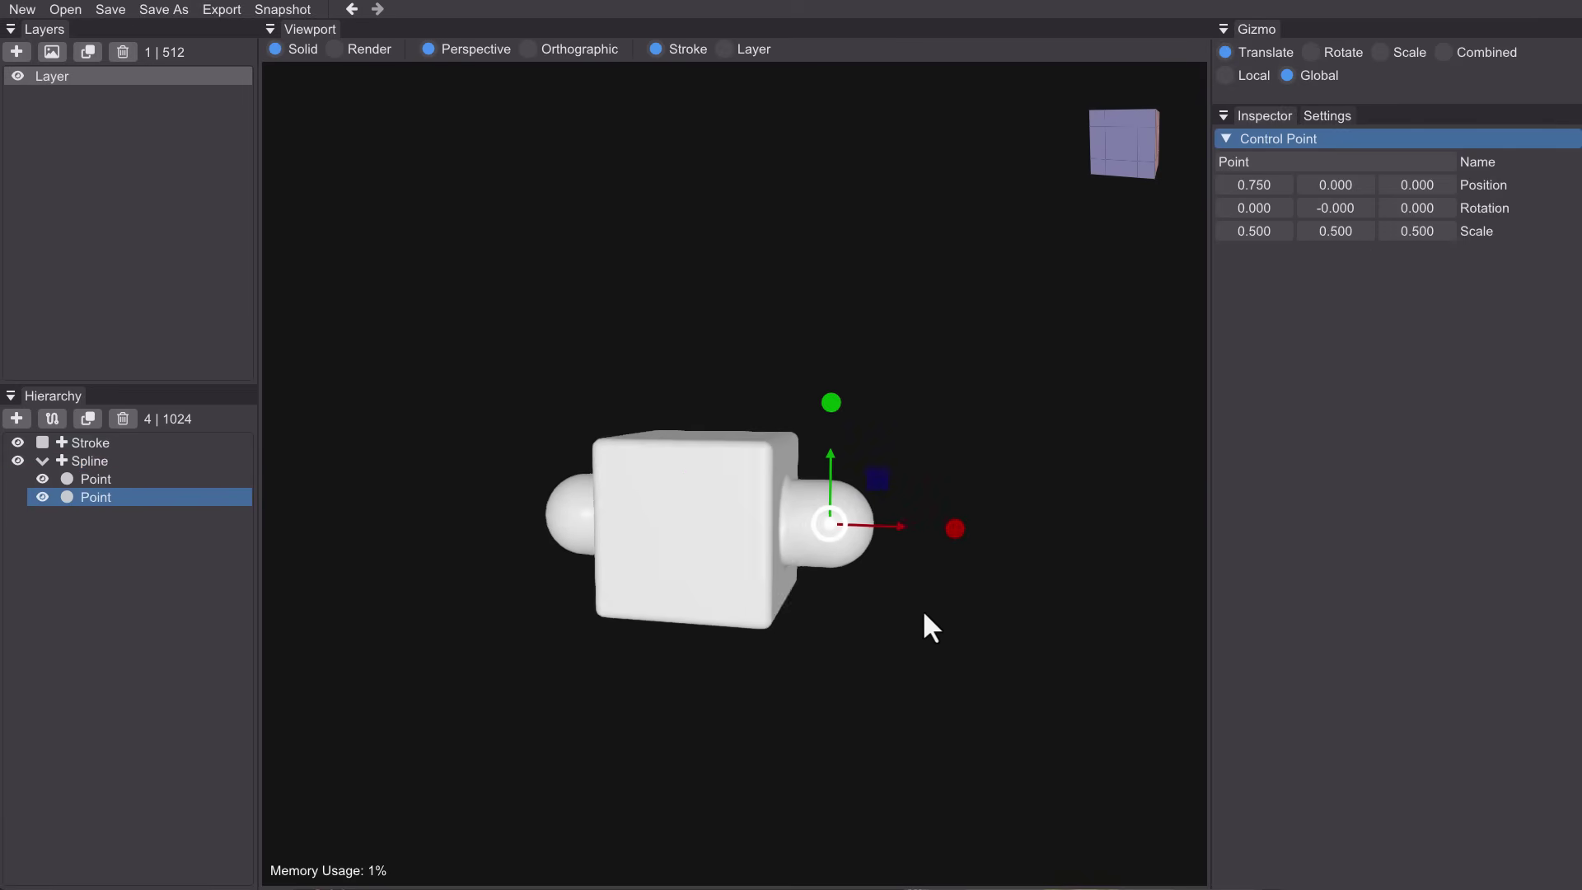
{"action": "left_click_drag", "start_coordinate": [839, 461], "coordinate": [829, 246]}
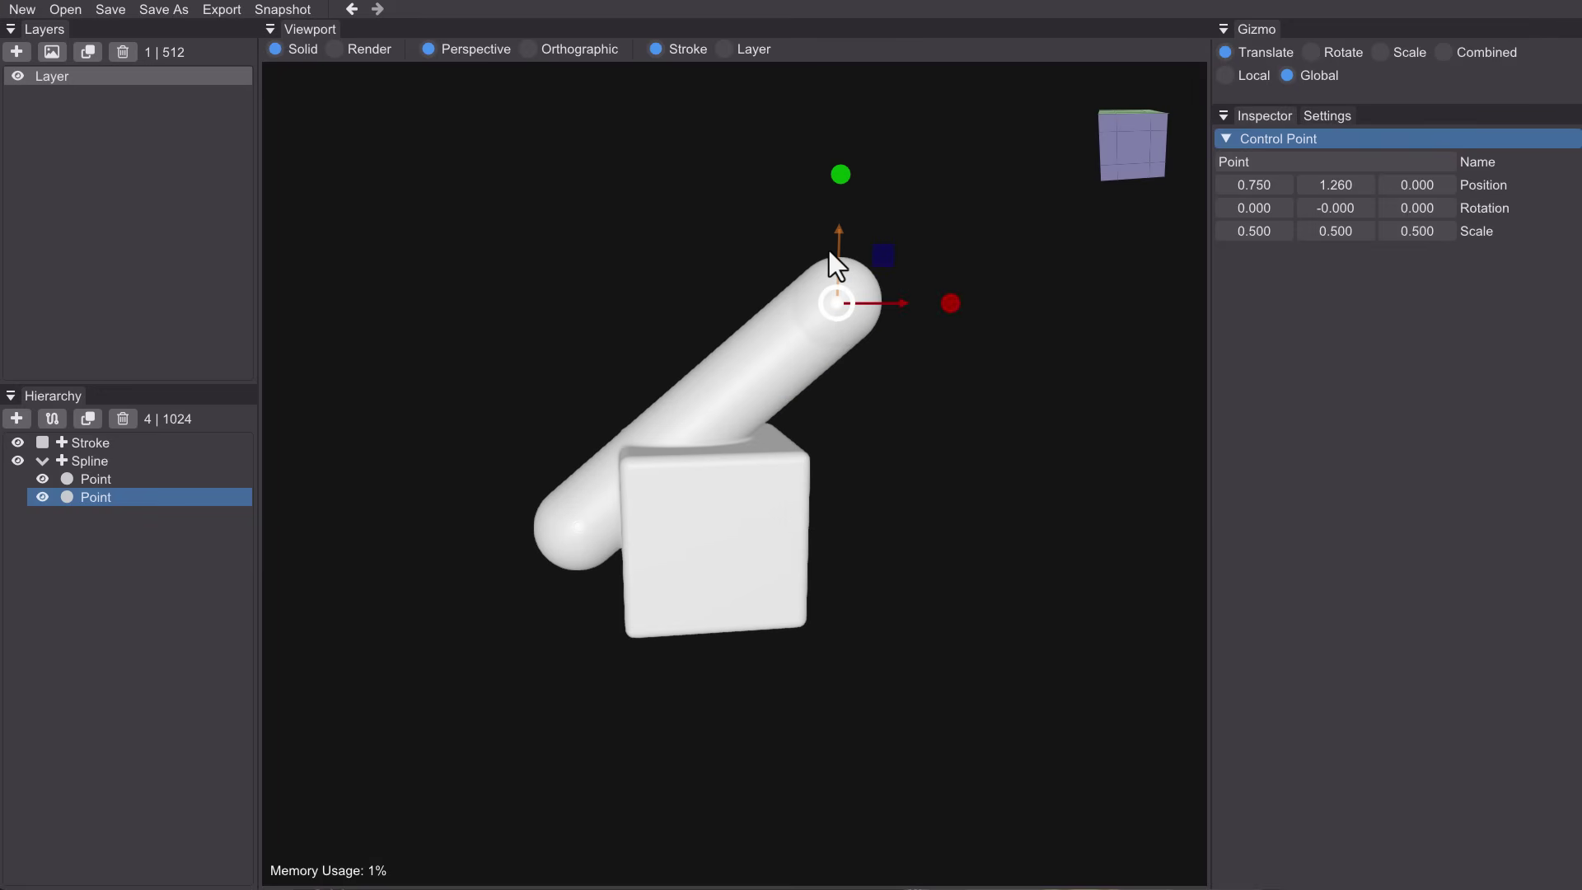
- Extend the spline with a third control point at about X 2.38 and shift the middle point back along X
{"action": "left_click", "coordinate": [17, 419]}
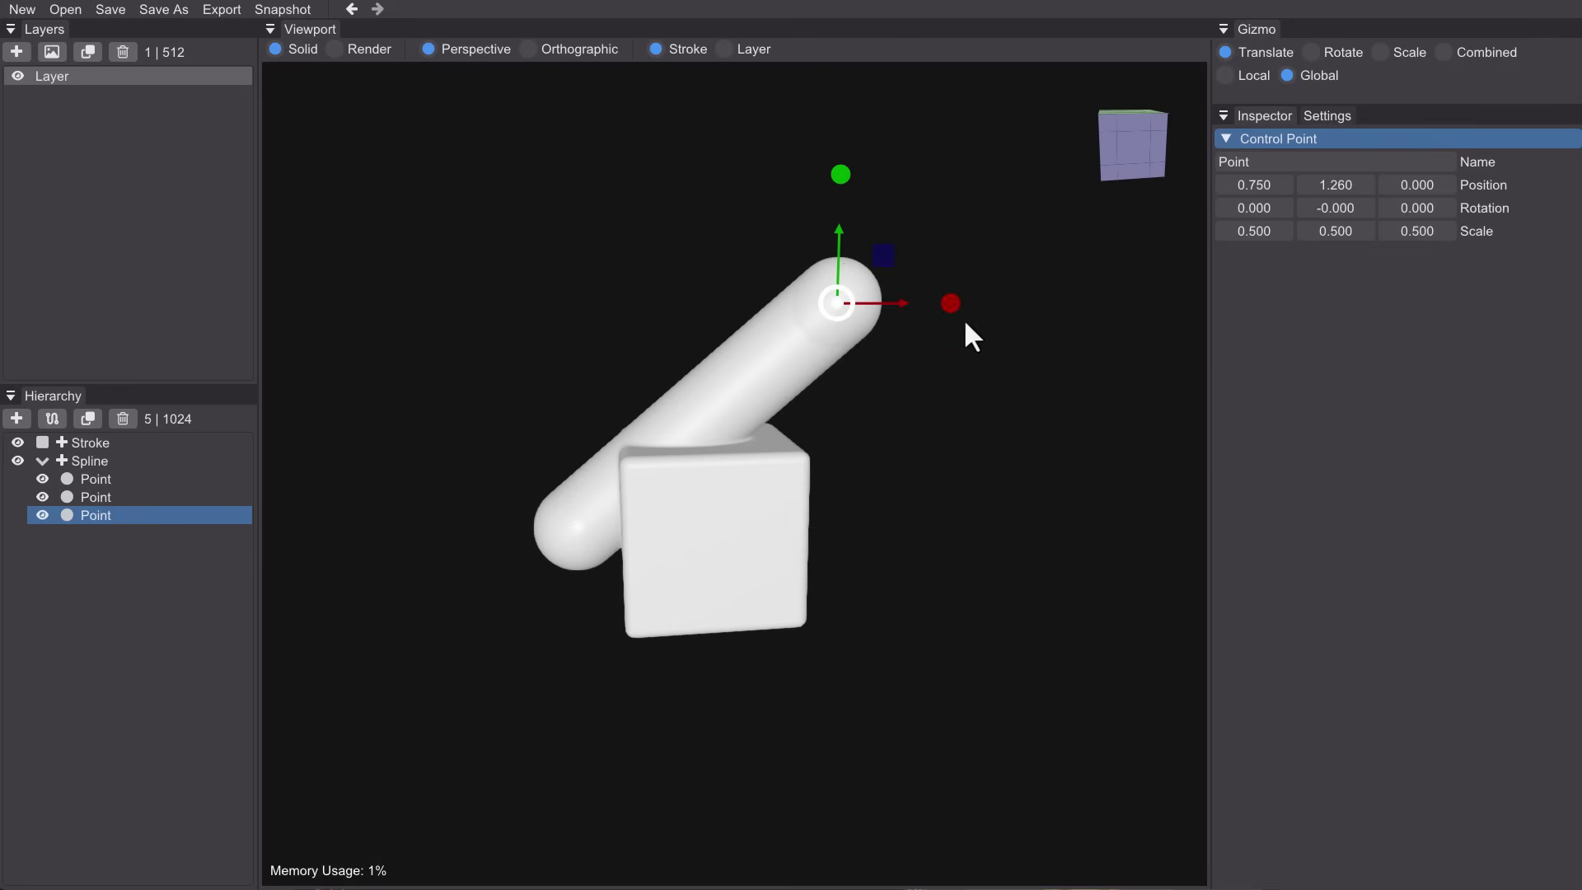
{"action": "left_click_drag", "start_coordinate": [880, 304], "coordinate": [1144, 356]}
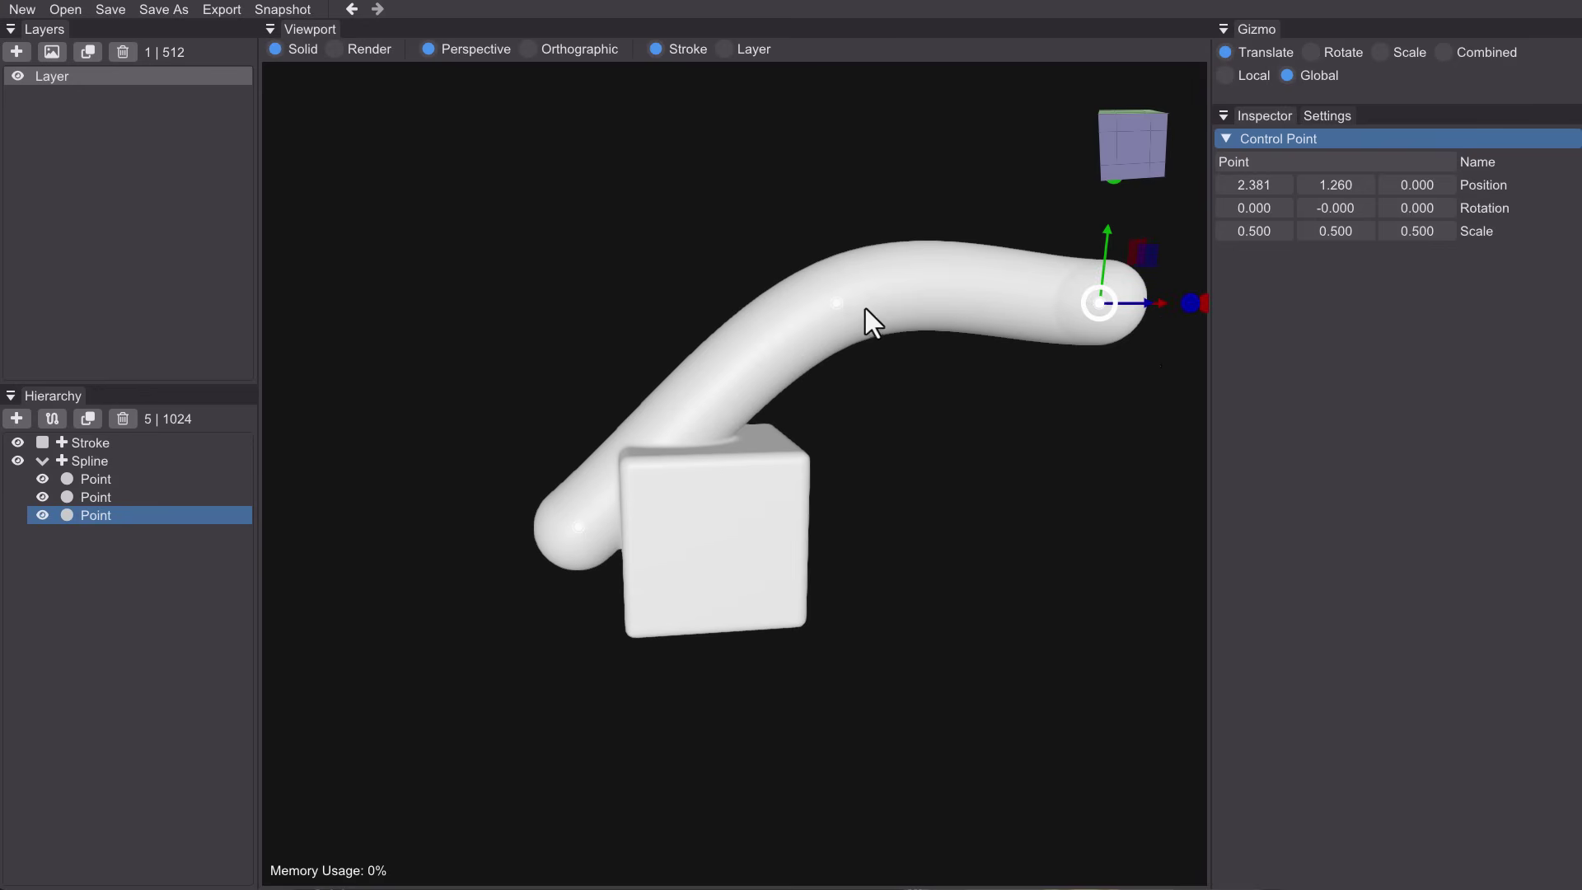
{"action": "left_click", "coordinate": [836, 303]}
{"action": "left_click_drag", "start_coordinate": [913, 303], "coordinate": [845, 300]}
- Insert a control point next to the spline's starting point, try moving it to about X -1.65, and undo that move
{"action": "left_click", "coordinate": [576, 541]}
{"action": "left_click", "coordinate": [580, 531]}
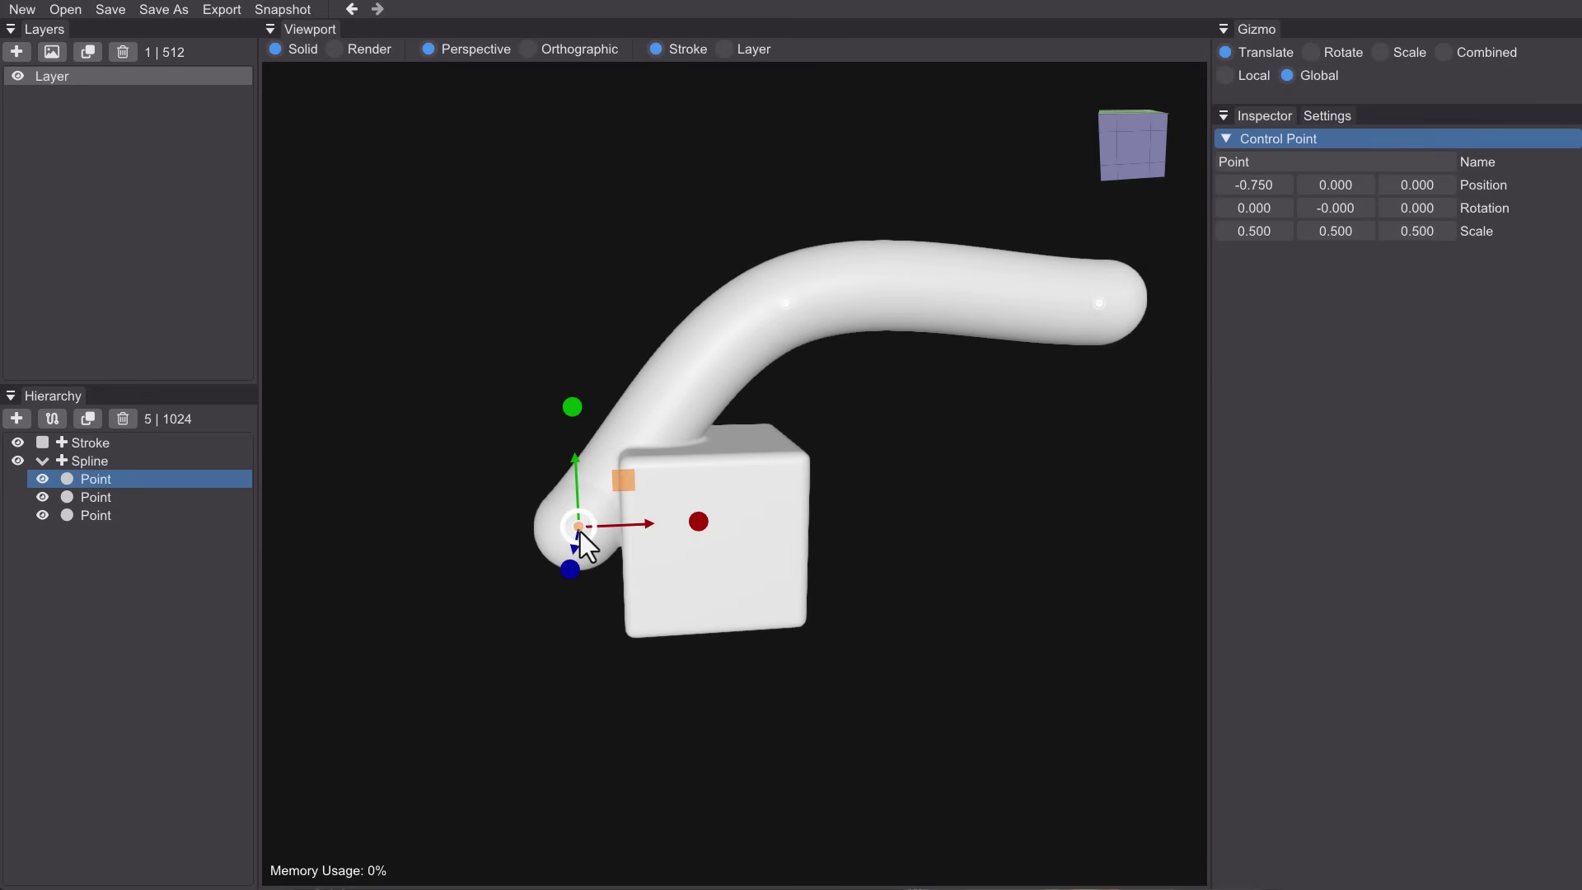
{"action": "left_click", "coordinate": [45, 420]}
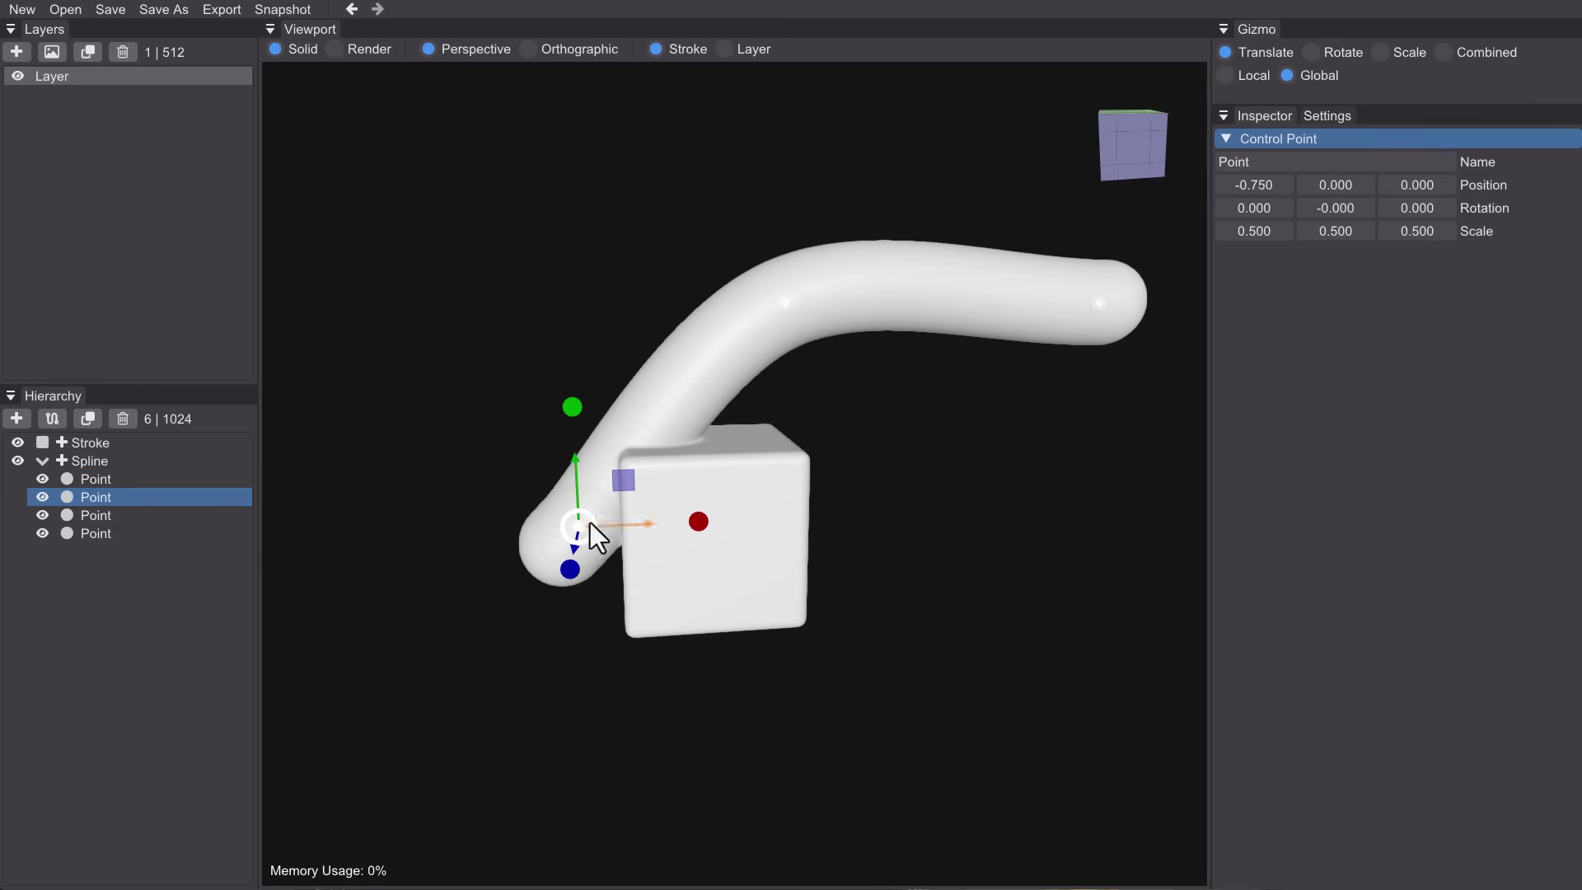
{"action": "left_click_drag", "start_coordinate": [651, 526], "coordinate": [508, 543]}
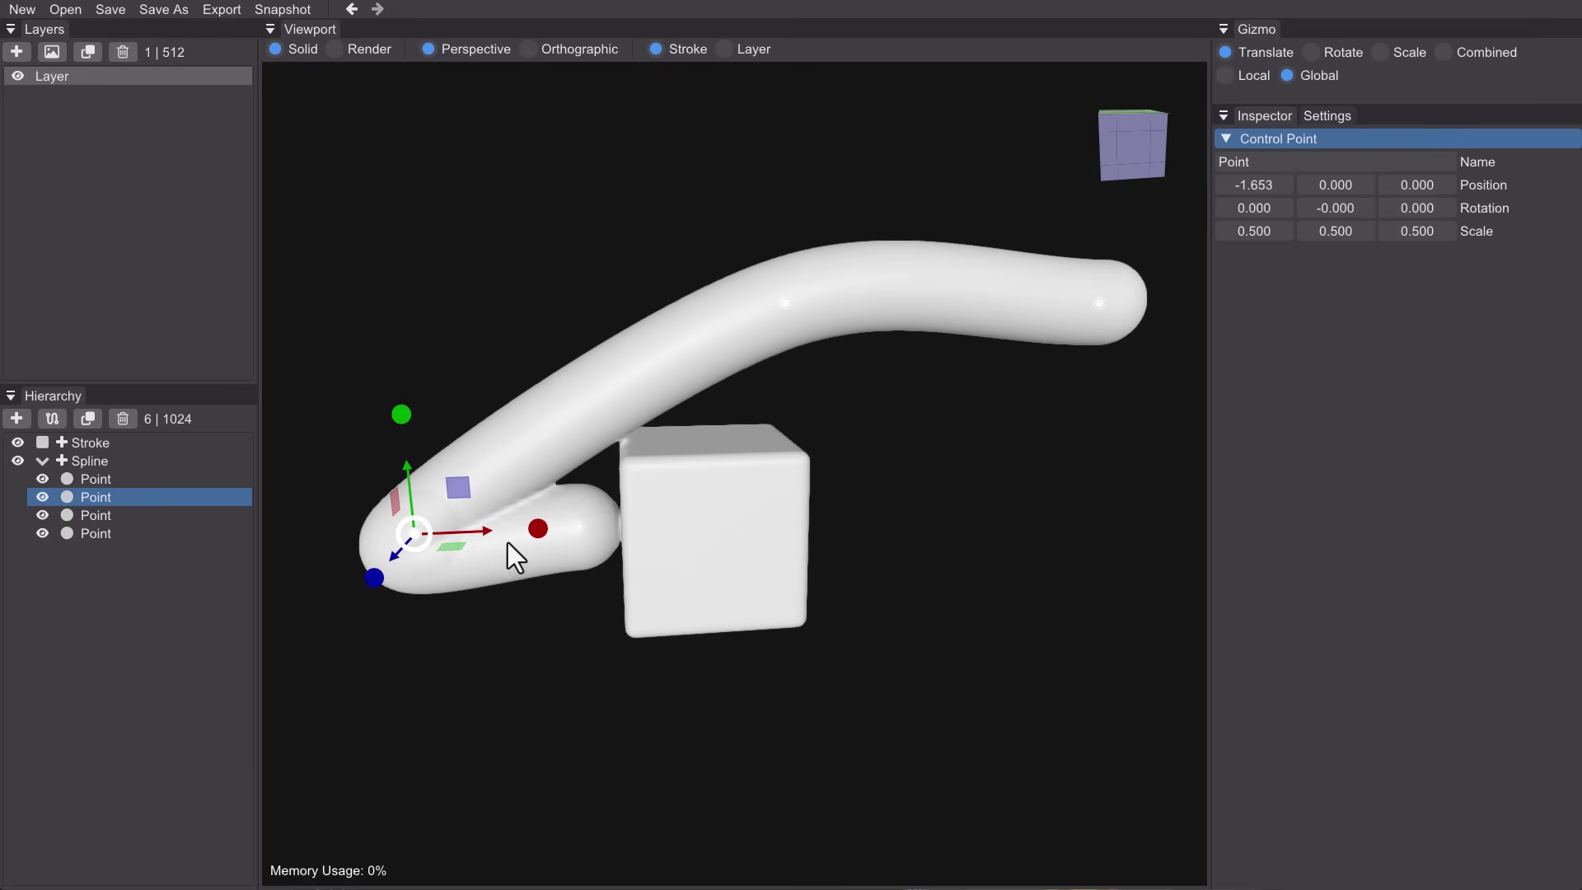
{"action": "key", "text": "ctrl+z"}
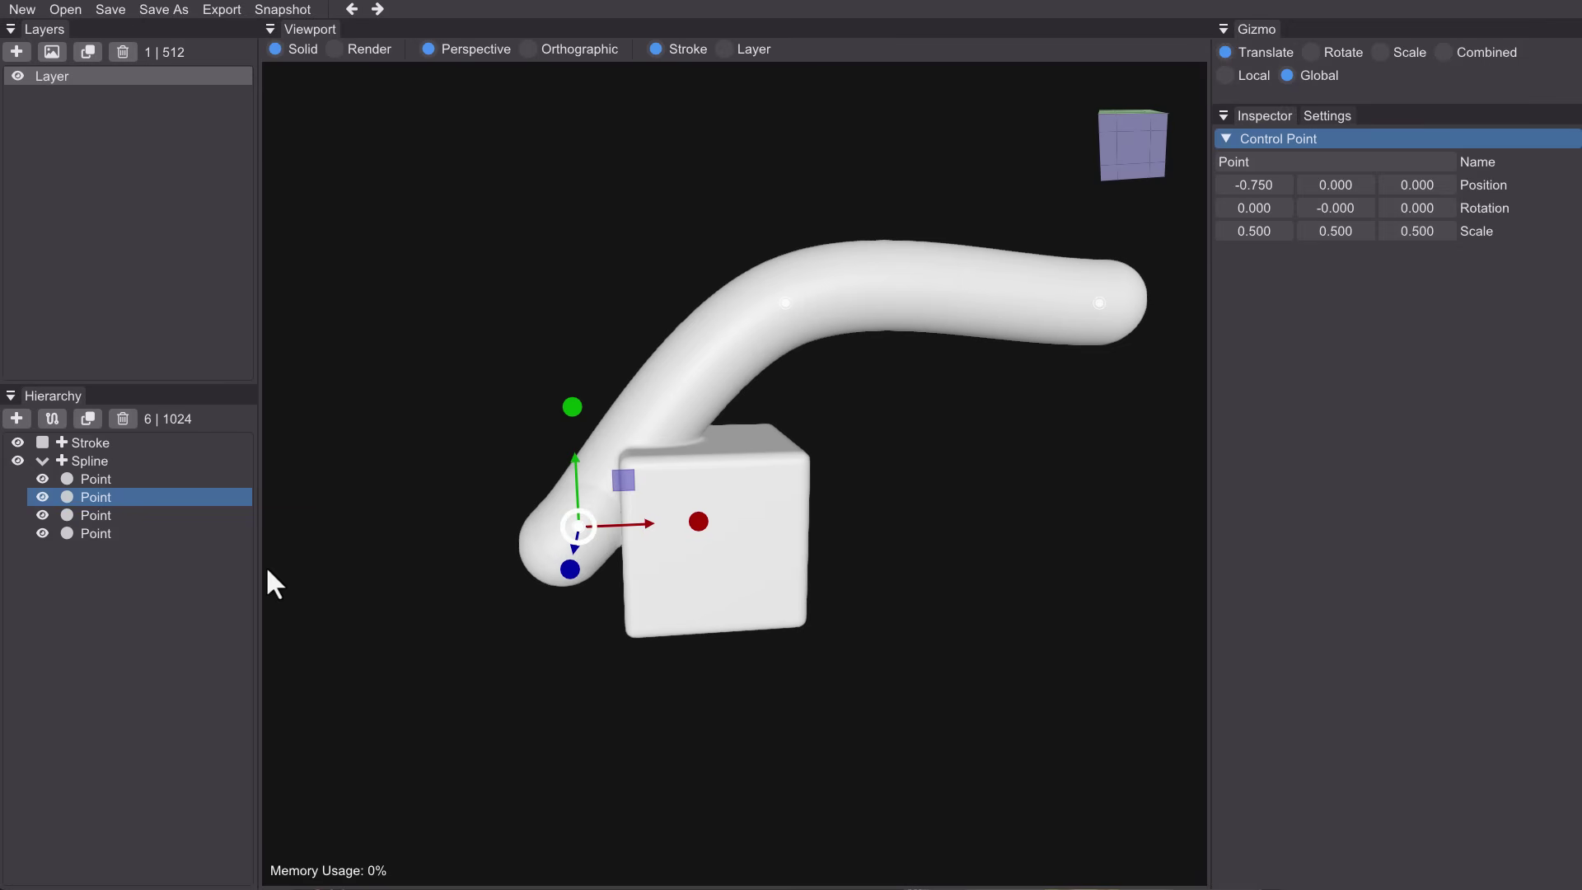
- Move the spline's first control point outward along negative X and shift the second point toward the cube
{"action": "left_click", "coordinate": [136, 482]}
{"action": "left_click_drag", "start_coordinate": [643, 528], "coordinate": [339, 559]}
{"action": "middle_click_drag", "start_coordinate": [691, 586], "coordinate": [616, 581]}
{"action": "left_click", "coordinate": [566, 549]}
{"action": "left_click", "coordinate": [587, 540]}
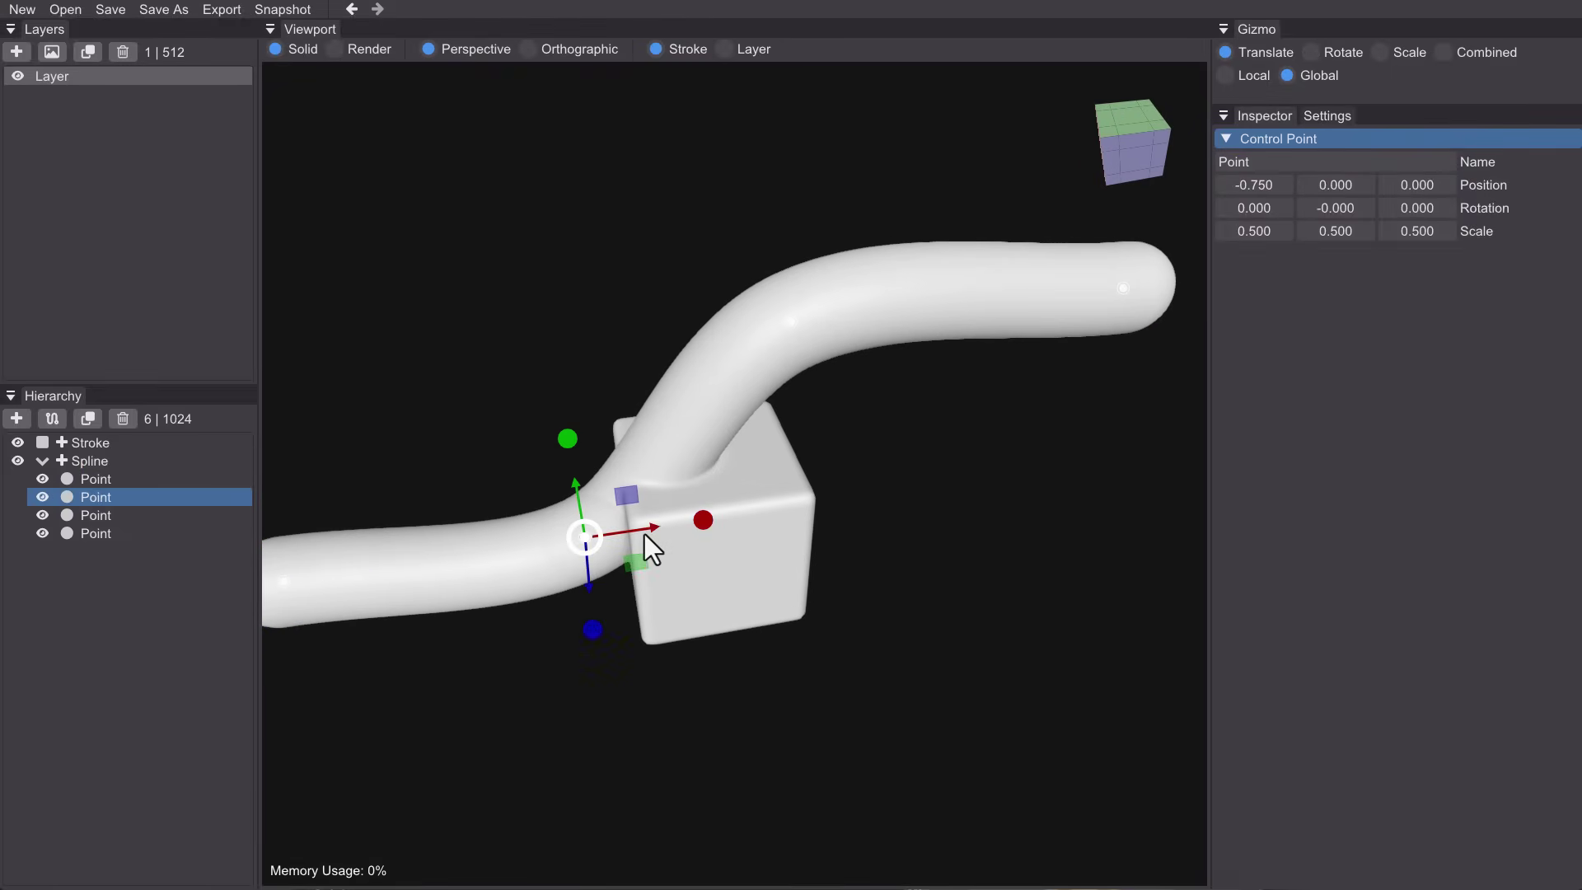
{"action": "left_click_drag", "start_coordinate": [644, 534], "coordinate": [741, 540]}
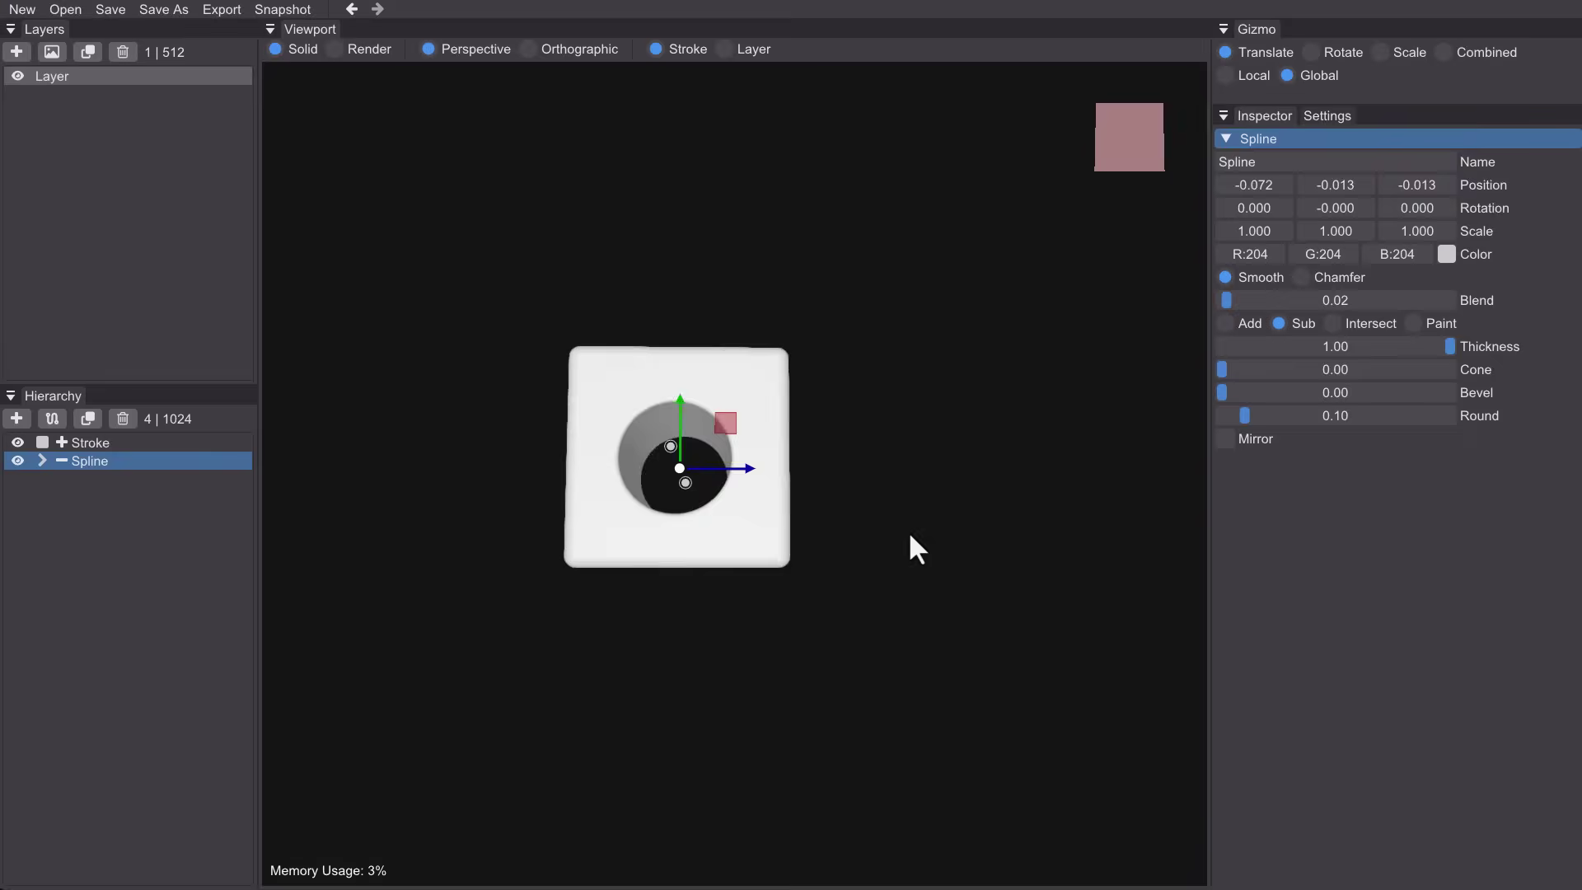
- Change the two-point spline's operation from Sub to Intersect and inspect the resulting shape
{"action": "middle_click_drag", "start_coordinate": [908, 530], "coordinate": [1088, 572]}
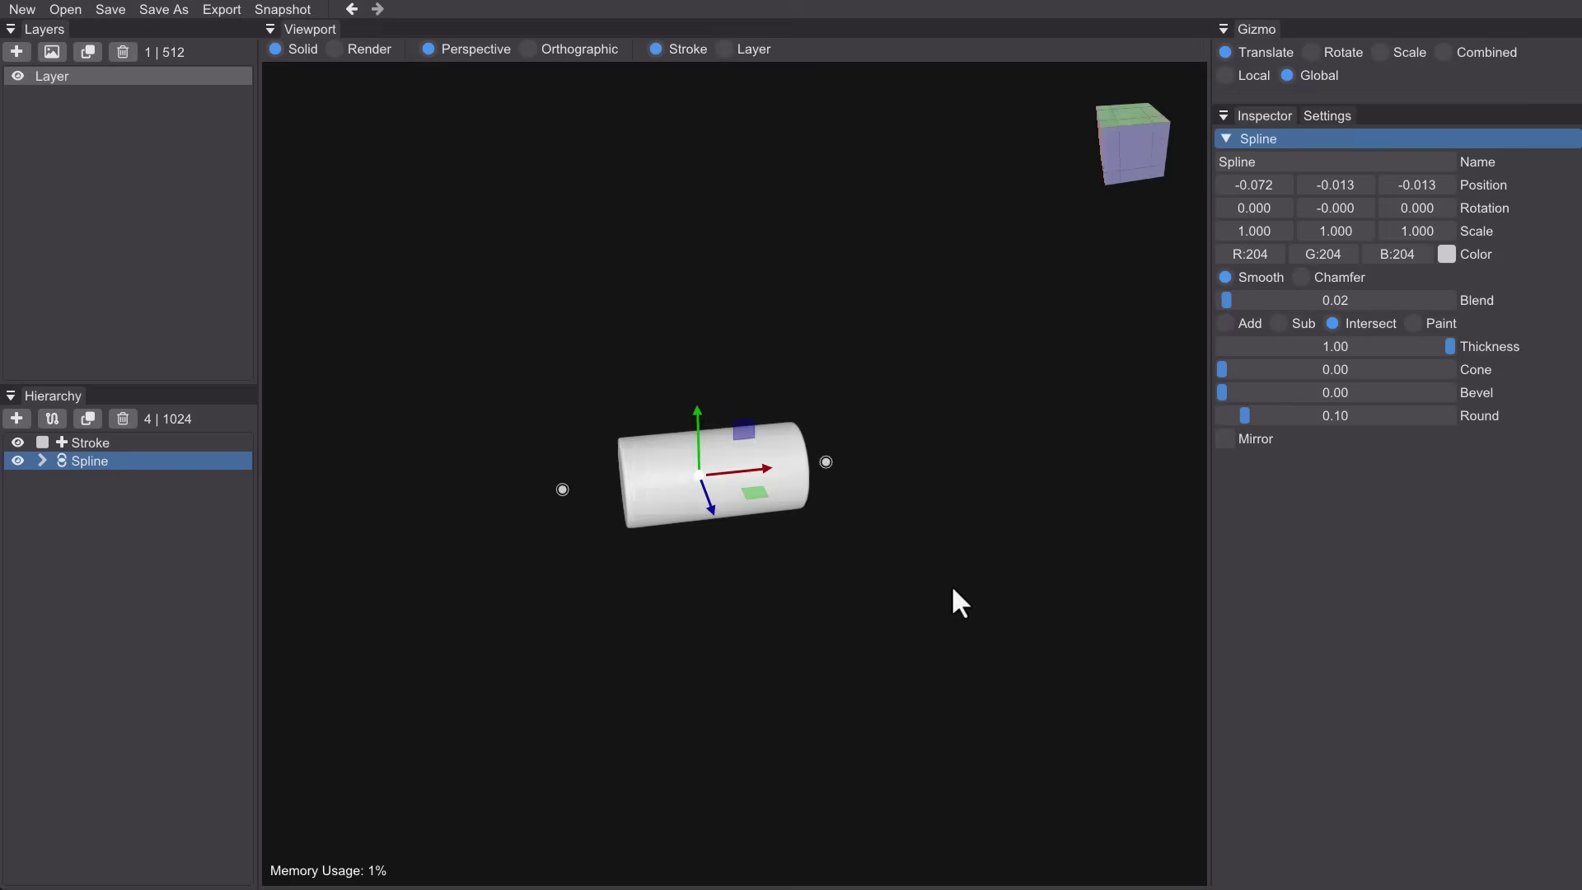
{"action": "middle_click_drag", "start_coordinate": [952, 585], "coordinate": [1030, 595]}
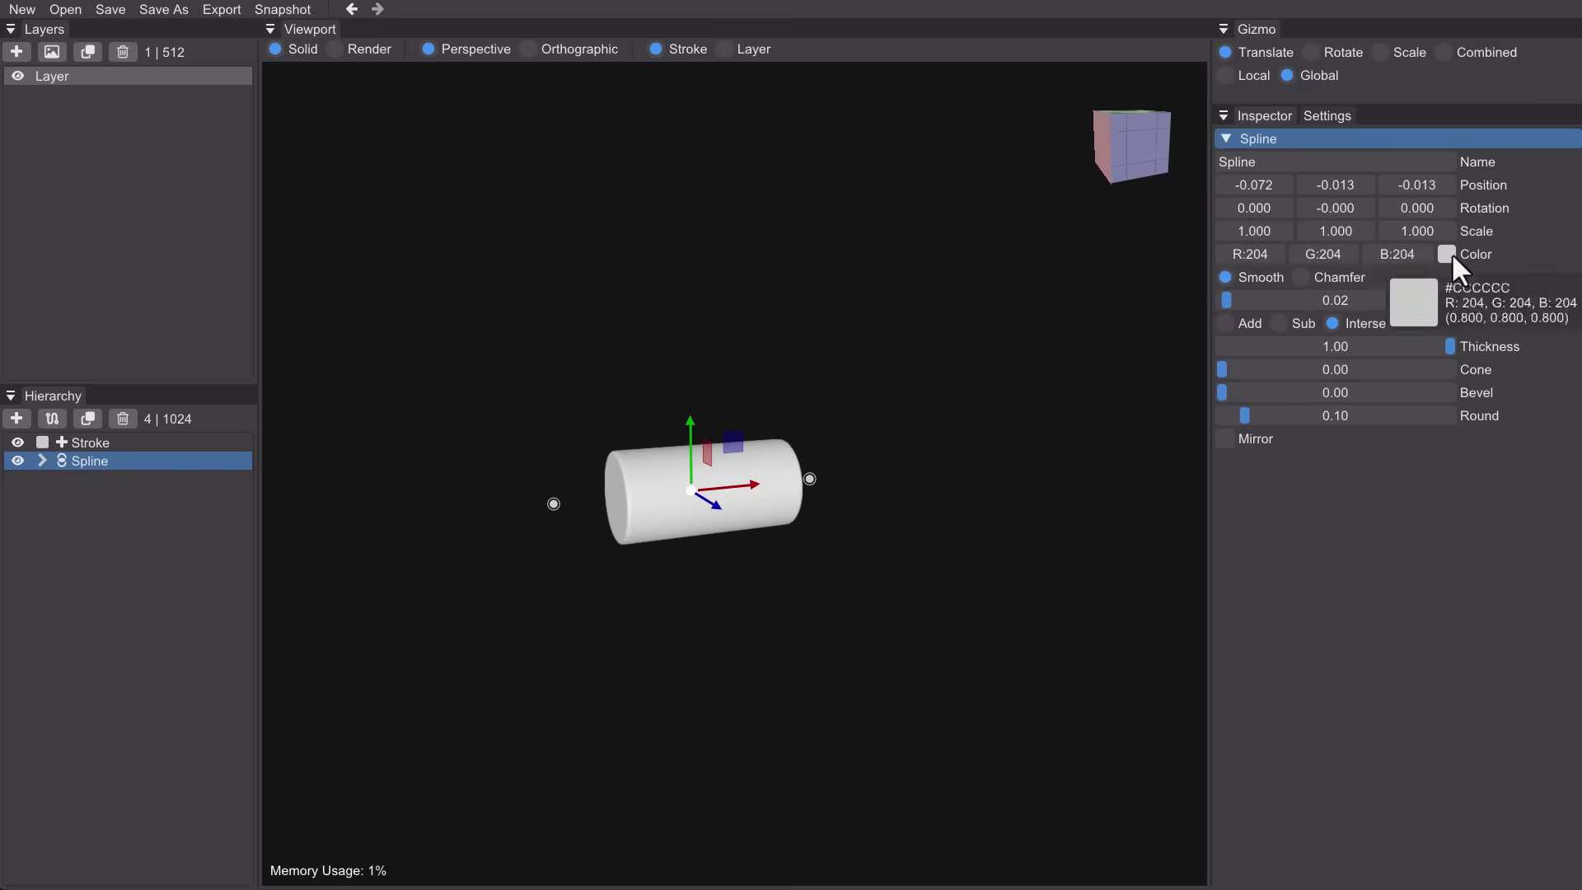
- Colour the spline red (#DD4646) and turn it into a Paint stroke with a blend of about 0.31
{"action": "left_click", "coordinate": [1449, 254]}
{"action": "left_click", "coordinate": [1402, 316]}
{"action": "left_click", "coordinate": [996, 608]}
{"action": "left_click", "coordinate": [1414, 323]}
{"action": "left_click_drag", "start_coordinate": [1226, 300], "coordinate": [1293, 300]}
{"action": "mouse_move", "coordinate": [684, 666]}
{"action": "middle_mouse_down"}
{"action": "mouse_move", "coordinate": [857, 677]}
{"action": "mouse_move", "coordinate": [915, 656]}
{"action": "middle_mouse_up"}
- Recolour the paint spline blue (R 70, G 132, B 221) and raise its first control point
{"action": "left_click", "coordinate": [1448, 253]}
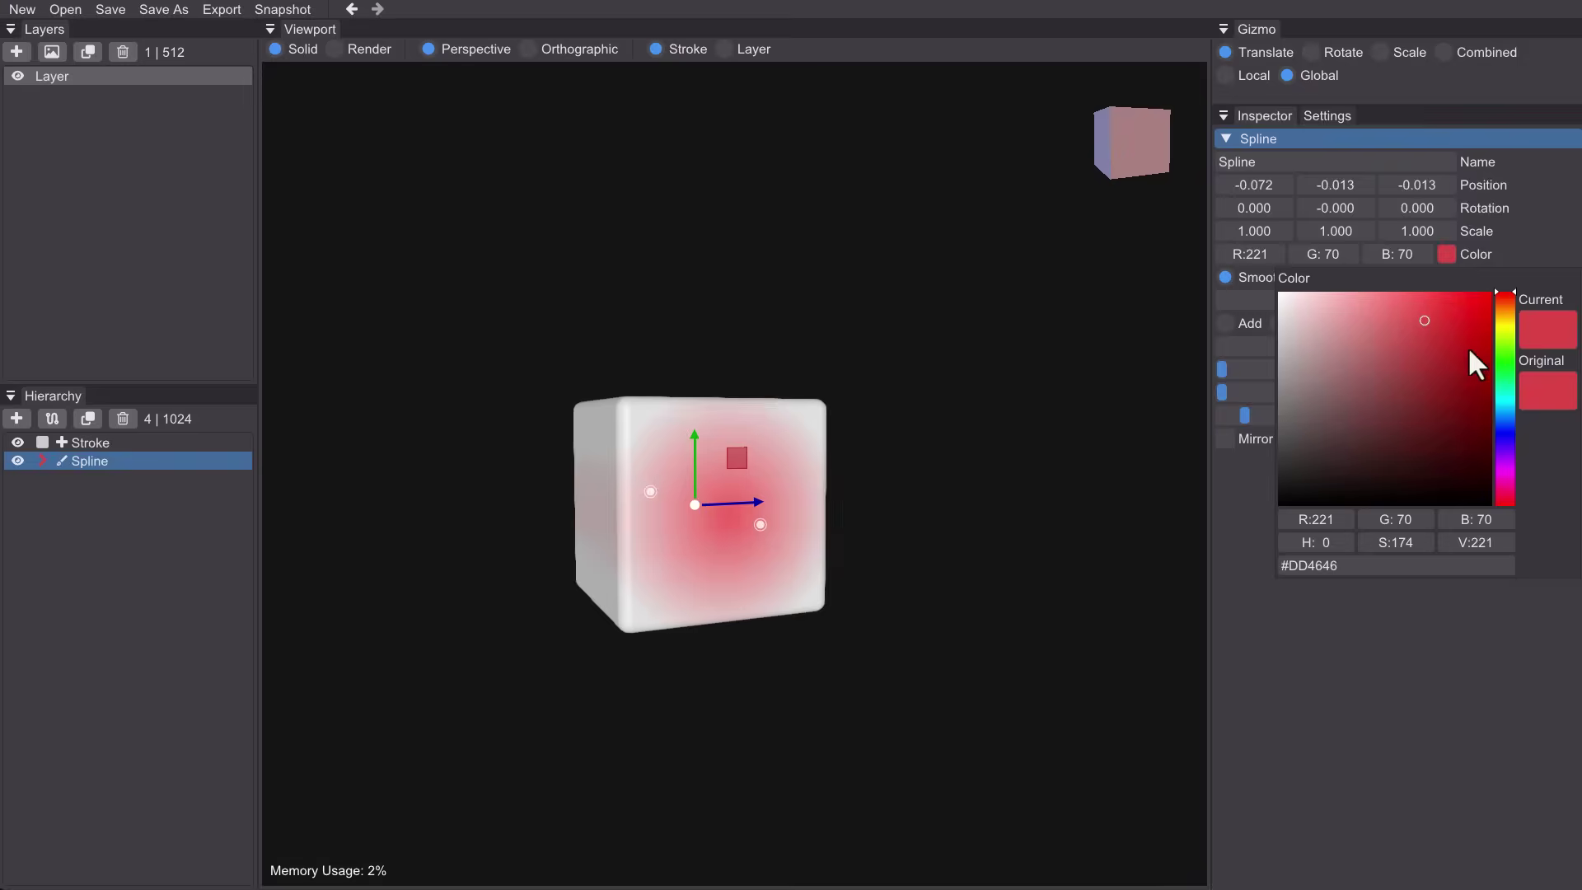
{"action": "left_click", "coordinate": [1505, 420]}
{"action": "middle_click_drag", "start_coordinate": [594, 528], "coordinate": [739, 522]}
{"action": "left_click", "coordinate": [42, 461]}
{"action": "left_click", "coordinate": [96, 479]}
{"action": "left_click_drag", "start_coordinate": [538, 432], "coordinate": [527, 303]}
{"action": "left_click", "coordinate": [89, 460]}
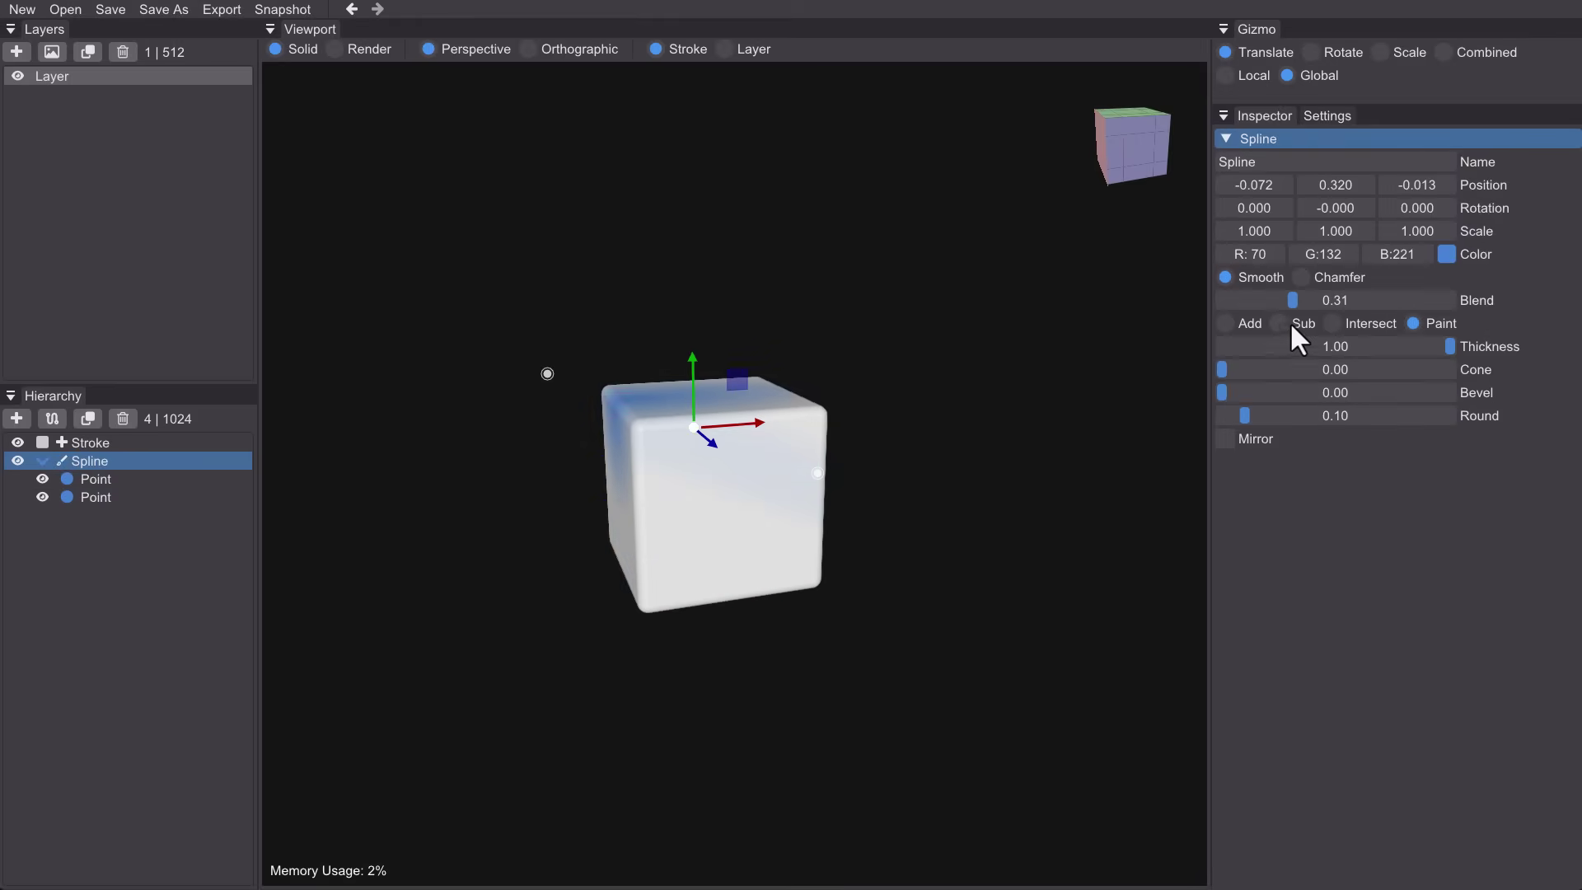
- Switch the blue spline's operation to Sub and lower its blend to about 0.06
{"action": "left_click", "coordinate": [1287, 322]}
{"action": "middle_click_drag", "start_coordinate": [363, 561], "coordinate": [496, 565]}
{"action": "mouse_move", "coordinate": [1291, 301]}
{"action": "left_mouse_down"}
{"action": "mouse_move", "coordinate": [1218, 314]}
{"action": "mouse_move", "coordinate": [1231, 320]}
{"action": "left_mouse_up"}
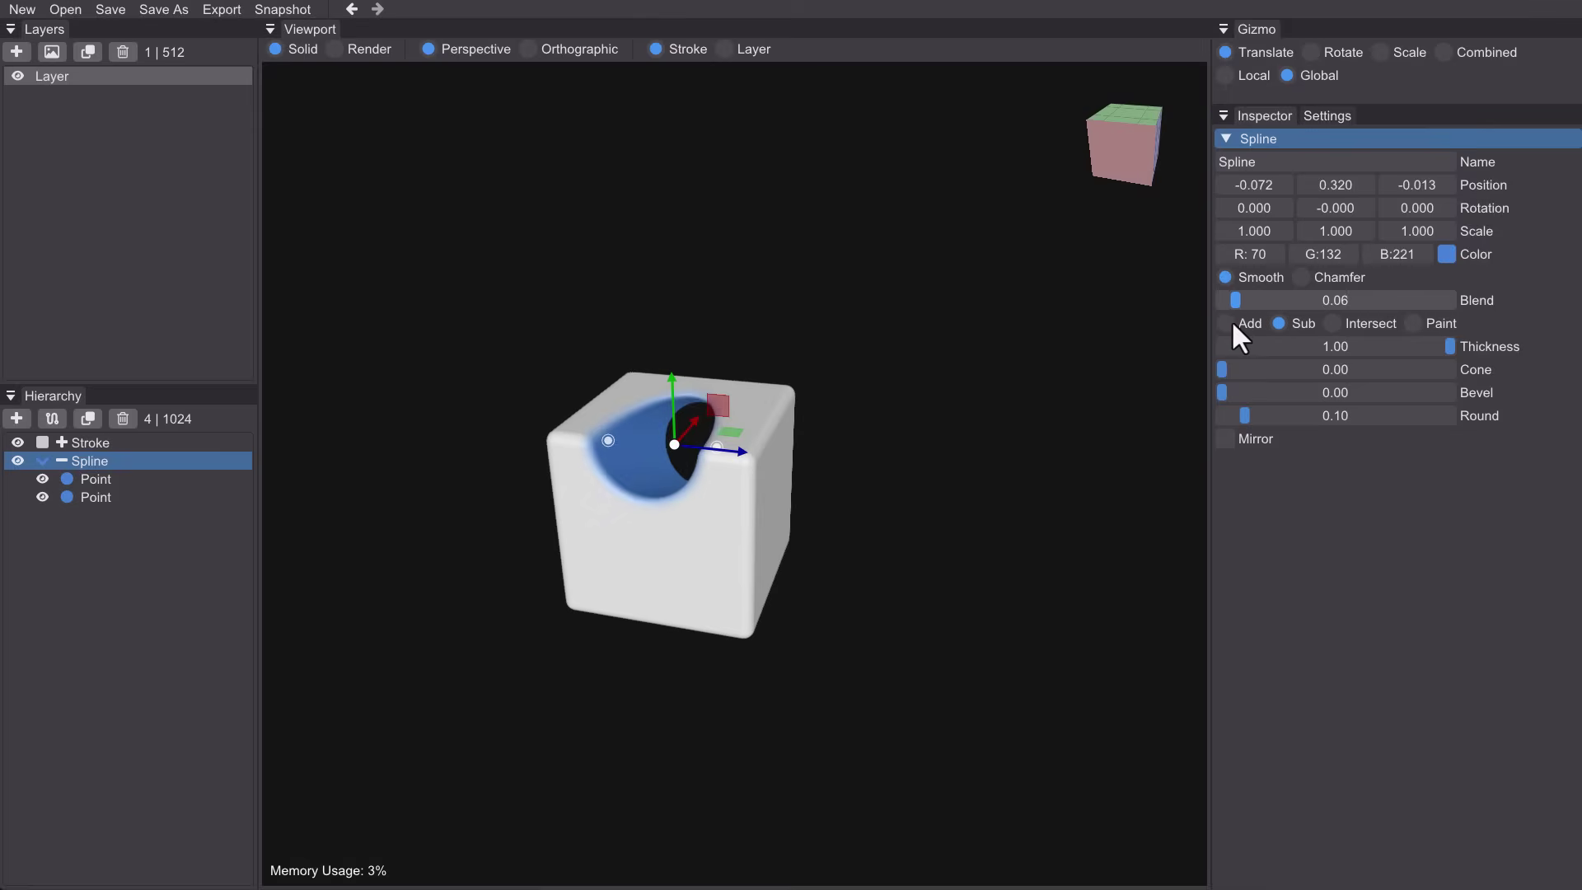
- Reduce the subtracted spline's blend further and change its blending from Smooth to Chamfer
{"action": "scroll", "coordinate": [560, 585], "scroll_direction": "up", "scroll_amount": 5}
{"action": "mouse_move", "coordinate": [527, 587]}
{"action": "right_mouse_down"}
{"action": "mouse_move", "coordinate": [605, 604]}
{"action": "mouse_move", "coordinate": [532, 590]}
{"action": "right_mouse_up"}
{"action": "left_click_drag", "start_coordinate": [1236, 306], "coordinate": [1229, 302]}
{"action": "left_click", "coordinate": [1302, 278]}
{"action": "scroll", "coordinate": [654, 462], "scroll_direction": "down", "scroll_amount": 5}
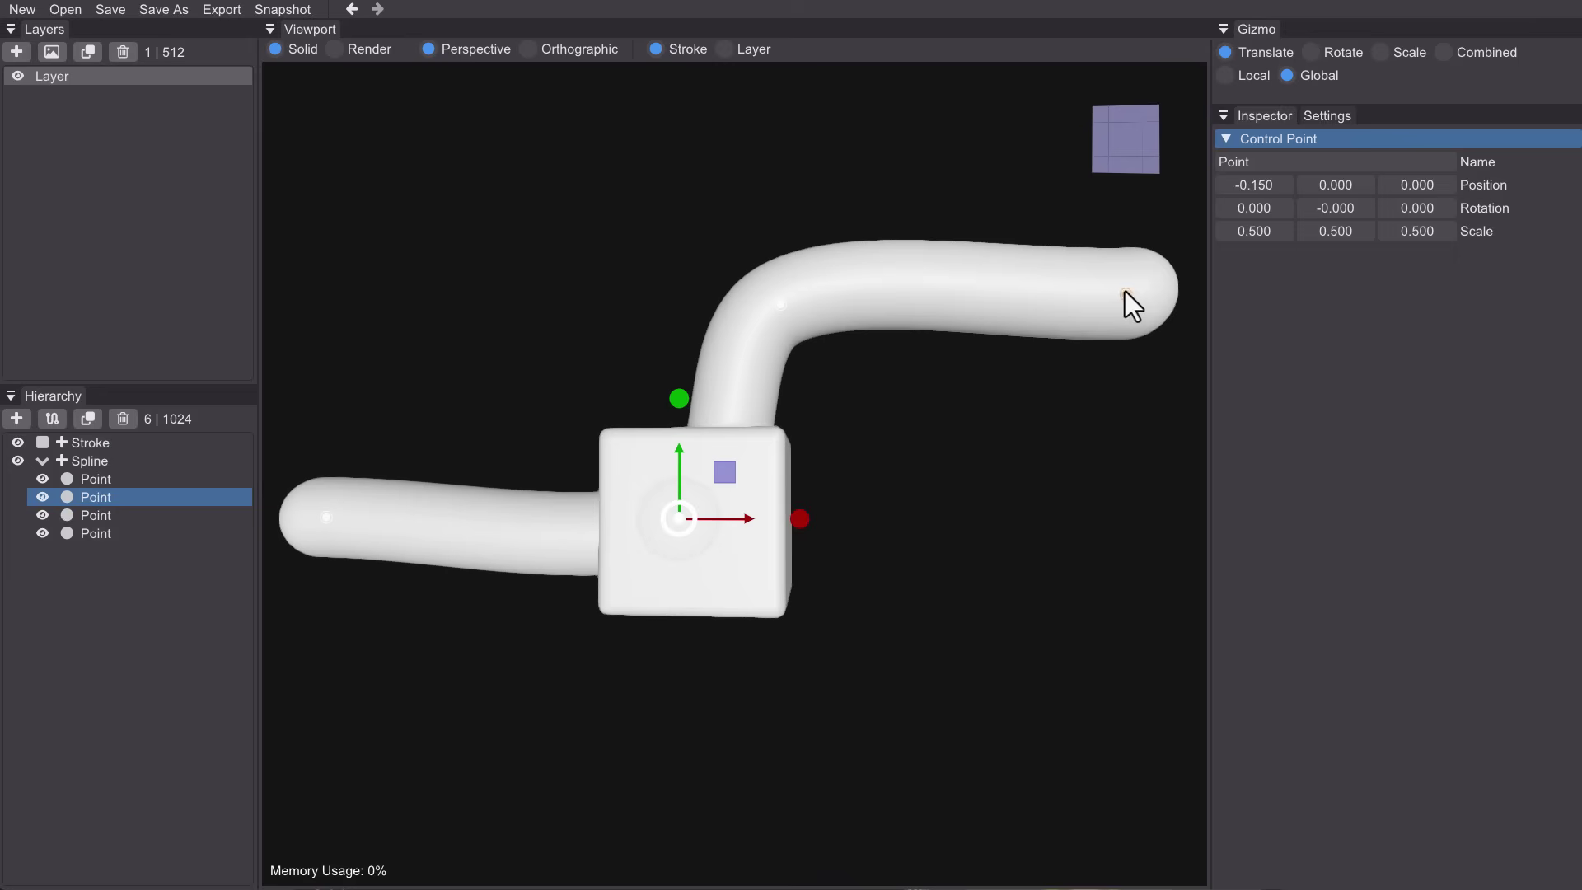
- Scale the control point at the far end of the four-point spline uniformly
{"action": "left_click", "coordinate": [1126, 291]}
{"action": "middle_click_drag", "start_coordinate": [1116, 344], "coordinate": [933, 506]}
{"action": "key", "text": "e"}
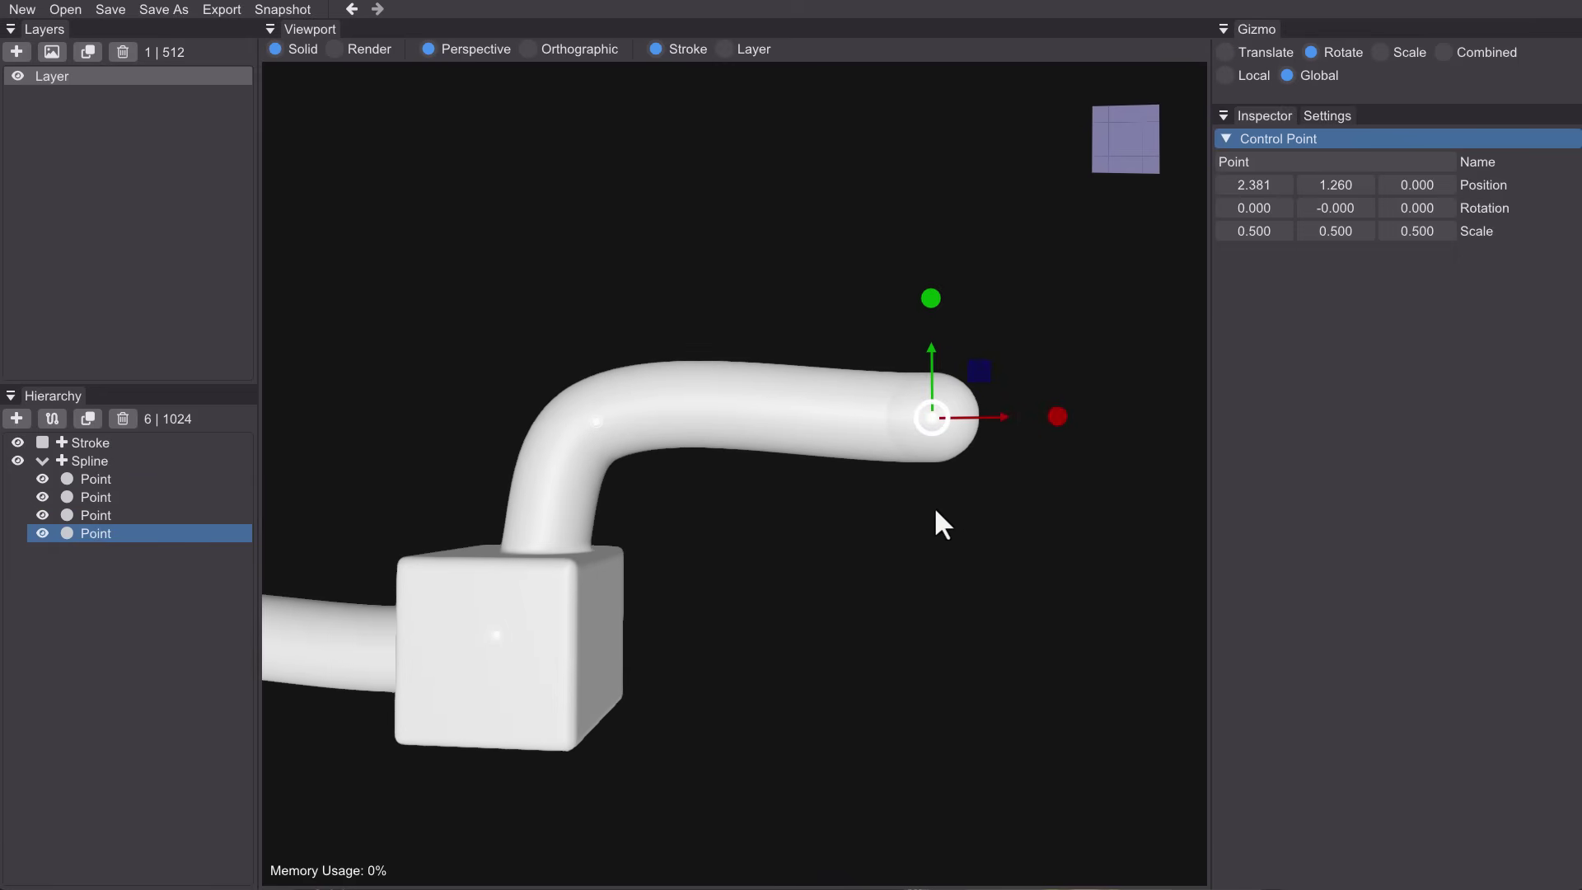
{"action": "key", "text": "r"}
{"action": "left_click_drag", "start_coordinate": [944, 427], "coordinate": [1066, 496]}
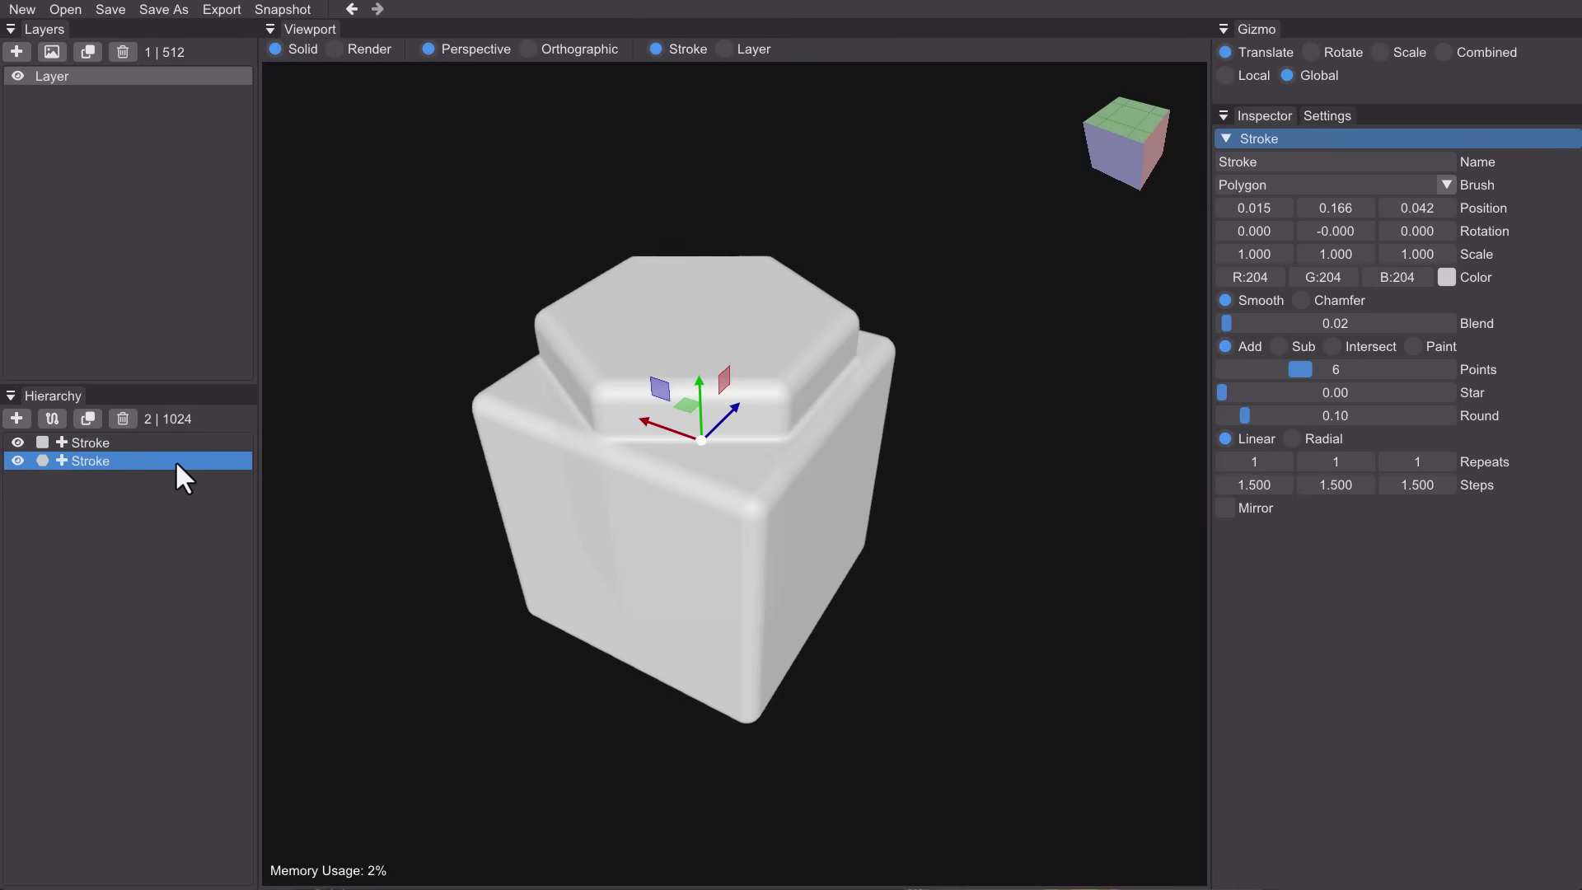
- Give the hexagonal polygon stroke a Radial repetition with 7 repeats and a radius of about 1.65
{"action": "left_click", "coordinate": [1293, 439]}
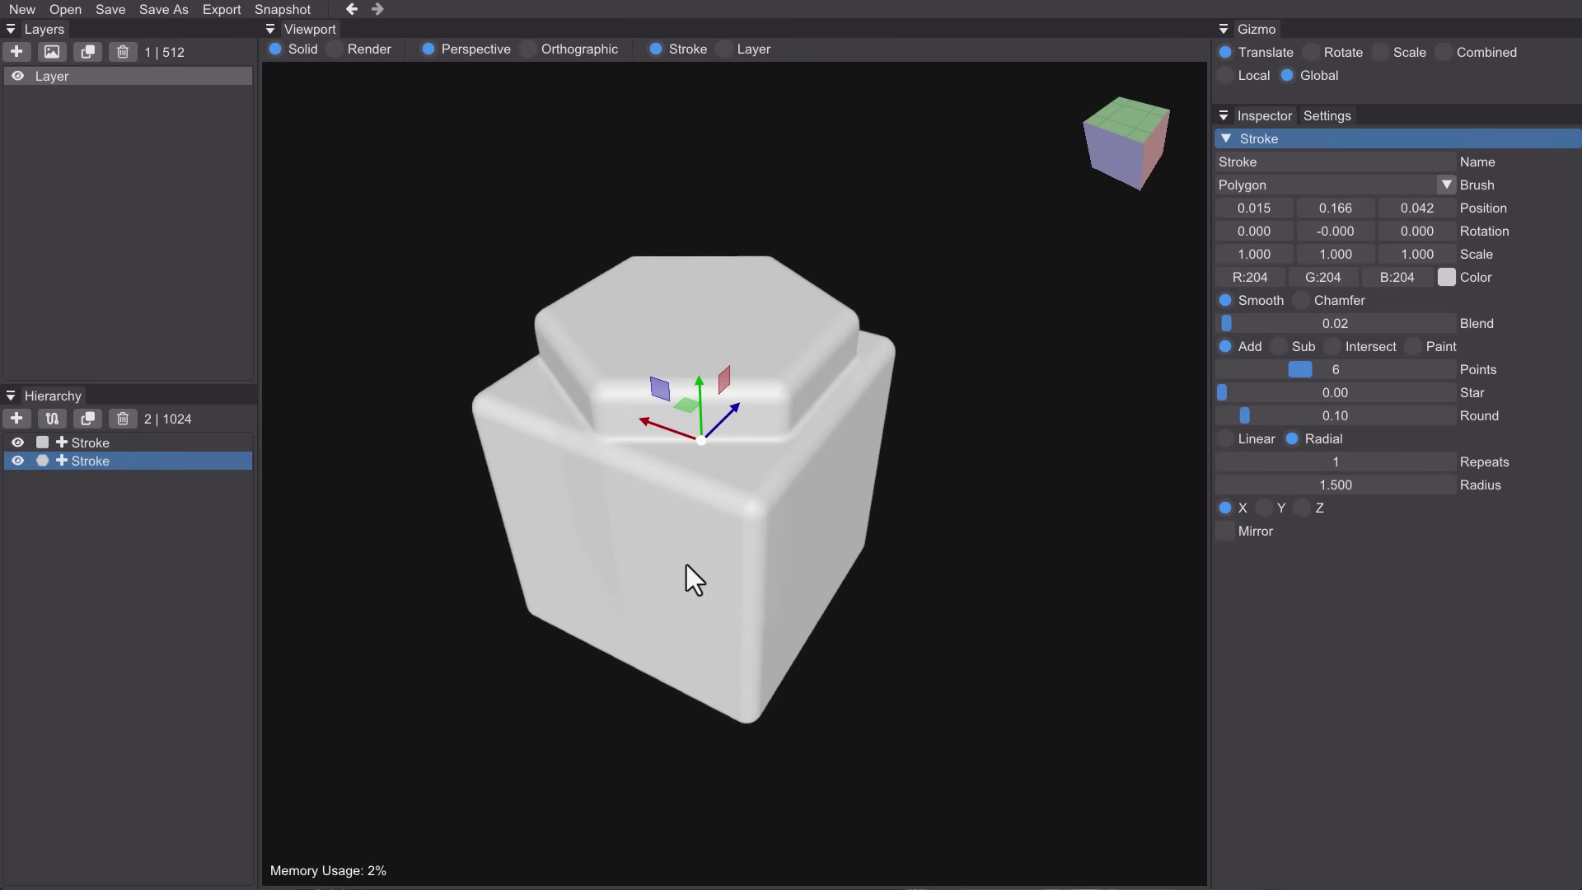
{"action": "middle_click_drag", "start_coordinate": [686, 565], "coordinate": [769, 574]}
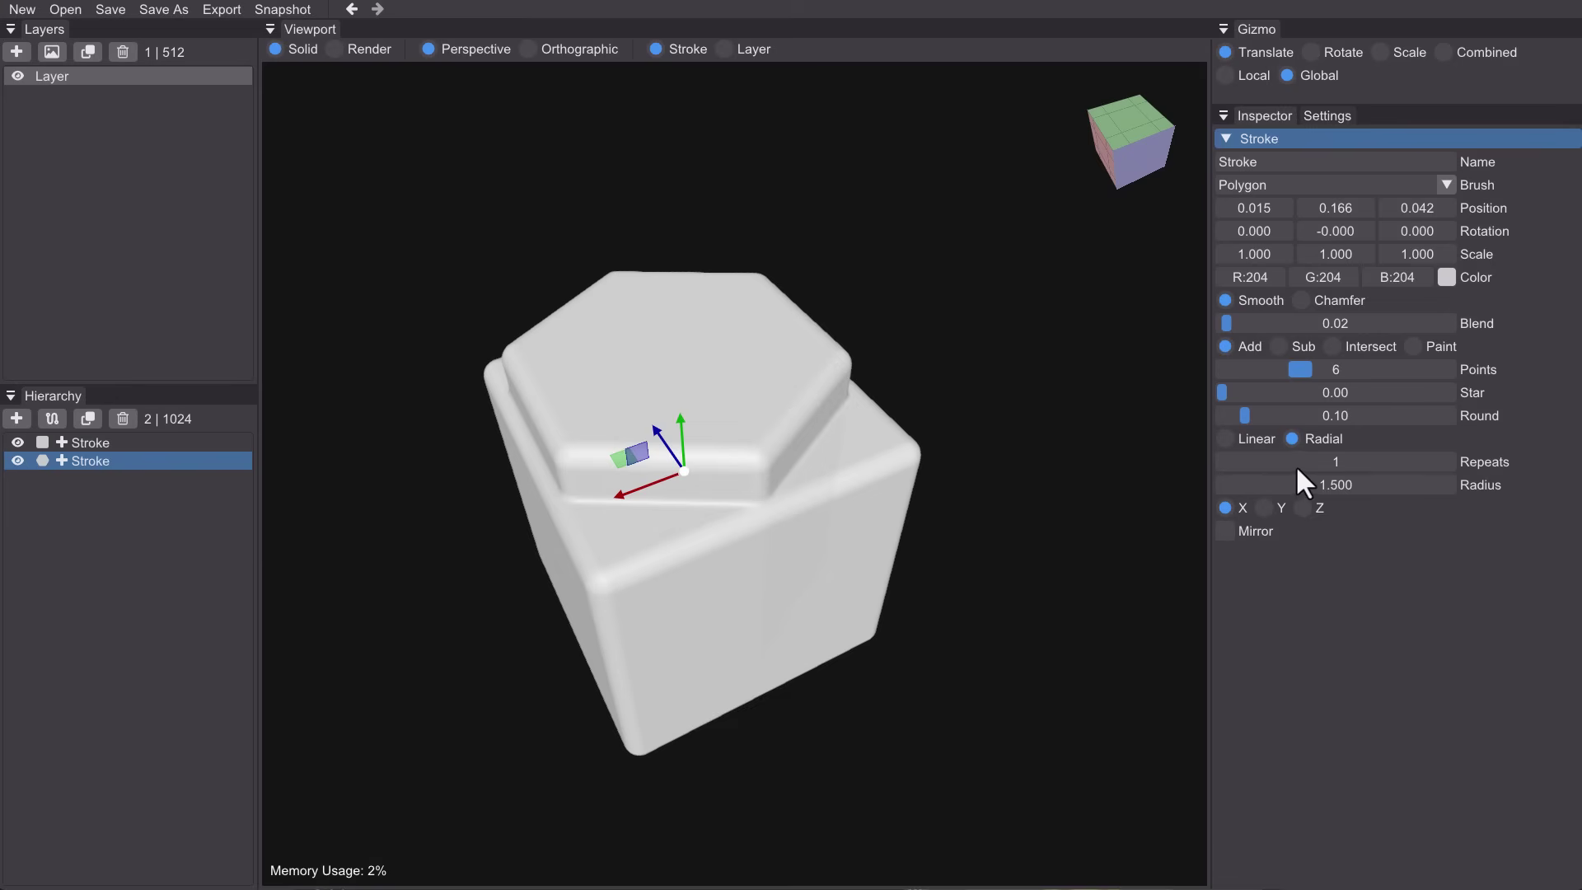
{"action": "left_click_drag", "start_coordinate": [1296, 465], "coordinate": [1352, 466]}
{"action": "middle_click_drag", "start_coordinate": [717, 429], "coordinate": [625, 530]}
{"action": "left_click_drag", "start_coordinate": [1353, 468], "coordinate": [1395, 485]}
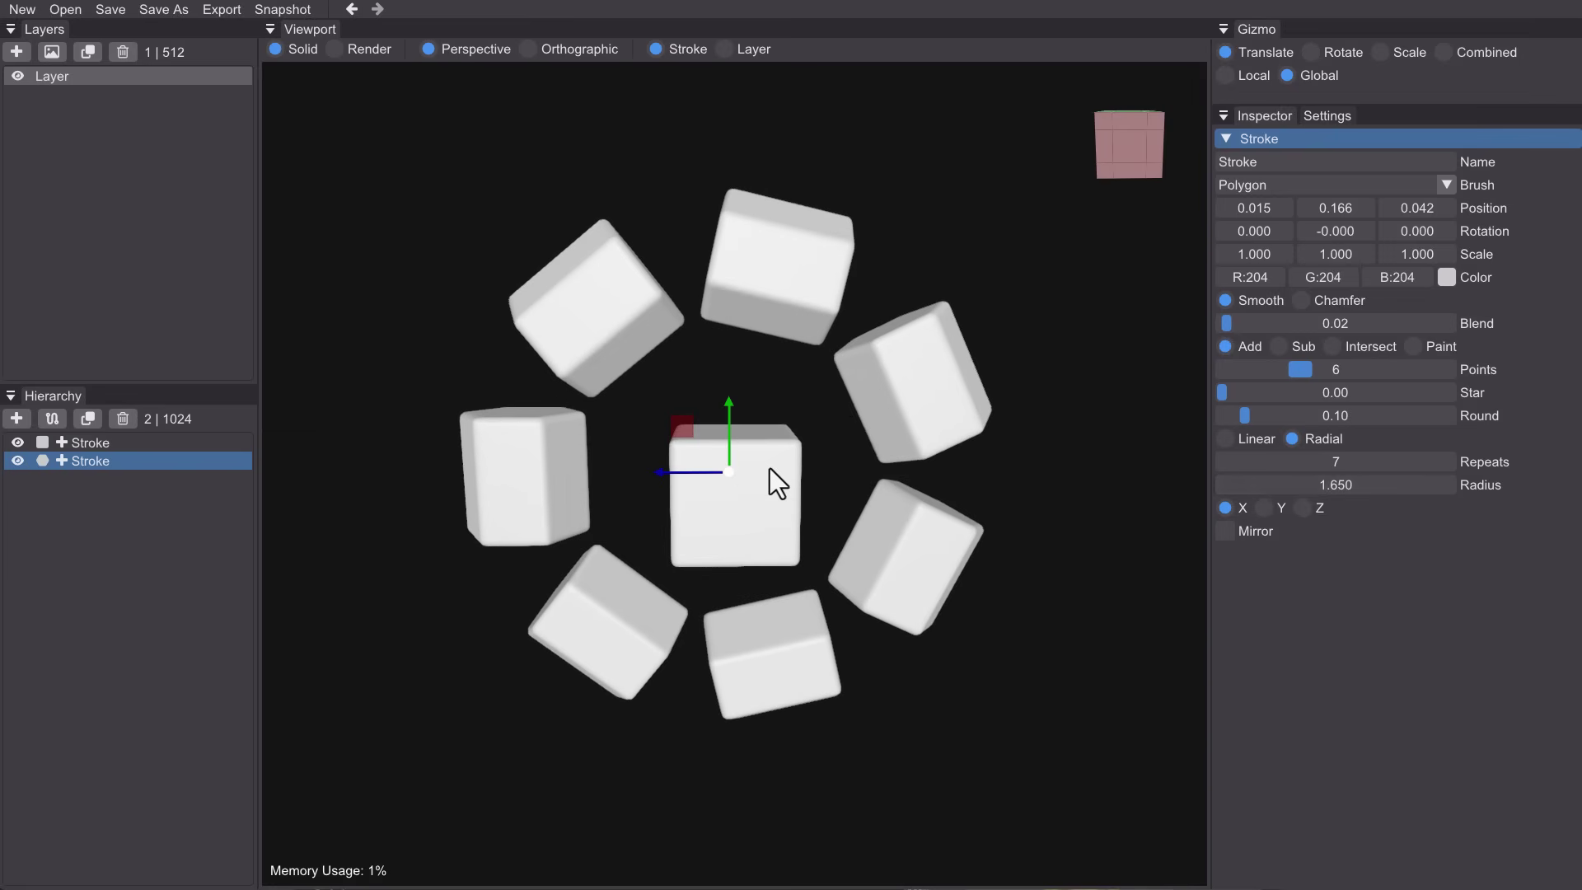
- Scale the radially repeated polygon stroke uniformly to 0.5
{"action": "key", "text": "r"}
{"action": "left_click_drag", "start_coordinate": [734, 473], "coordinate": [694, 491]}
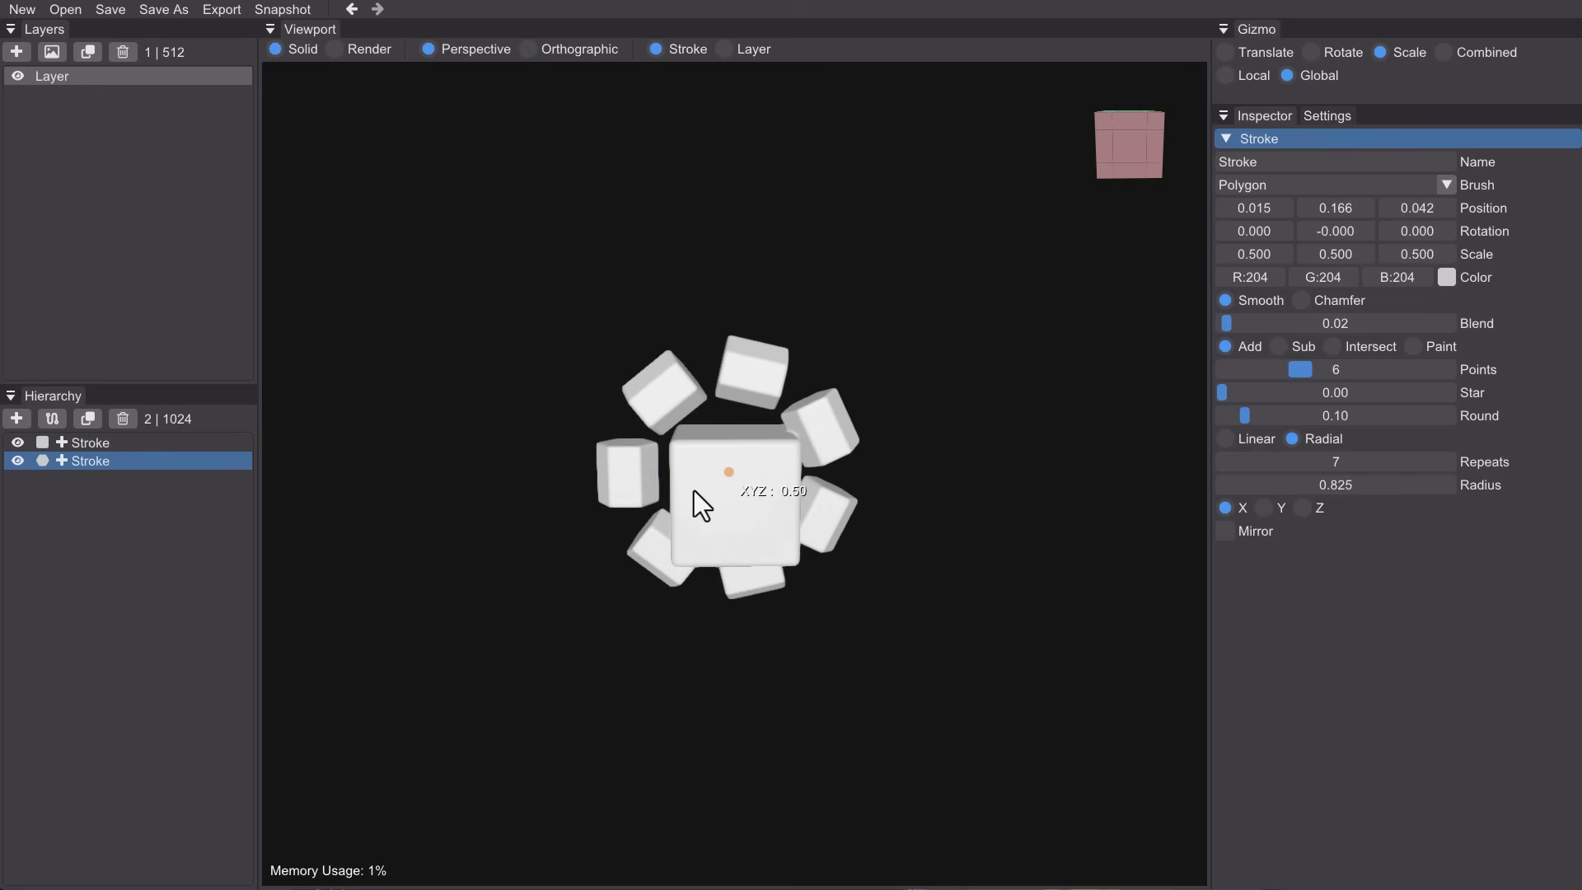
{"action": "right_click_drag", "start_coordinate": [730, 554], "coordinate": [791, 595]}
{"action": "scroll", "coordinate": [813, 510], "scroll_direction": "up", "scroll_amount": 5}
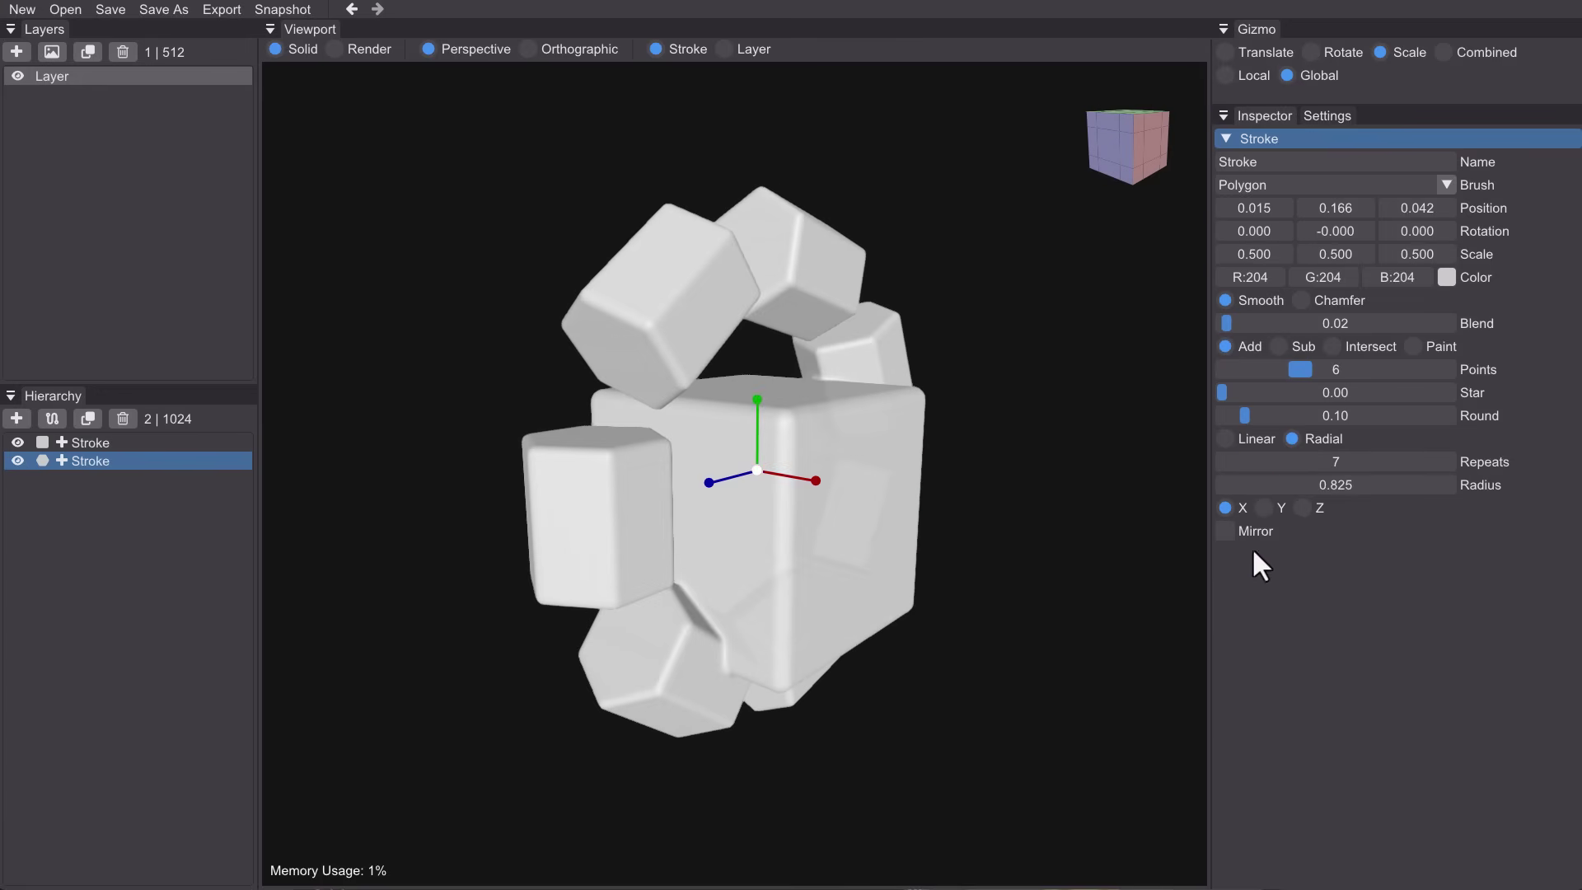
- Compare the Y and Z axes for the radial repetition, settle on Y, and rescale the stroke slightly
{"action": "left_click", "coordinate": [1264, 507]}
{"action": "left_click", "coordinate": [1309, 509]}
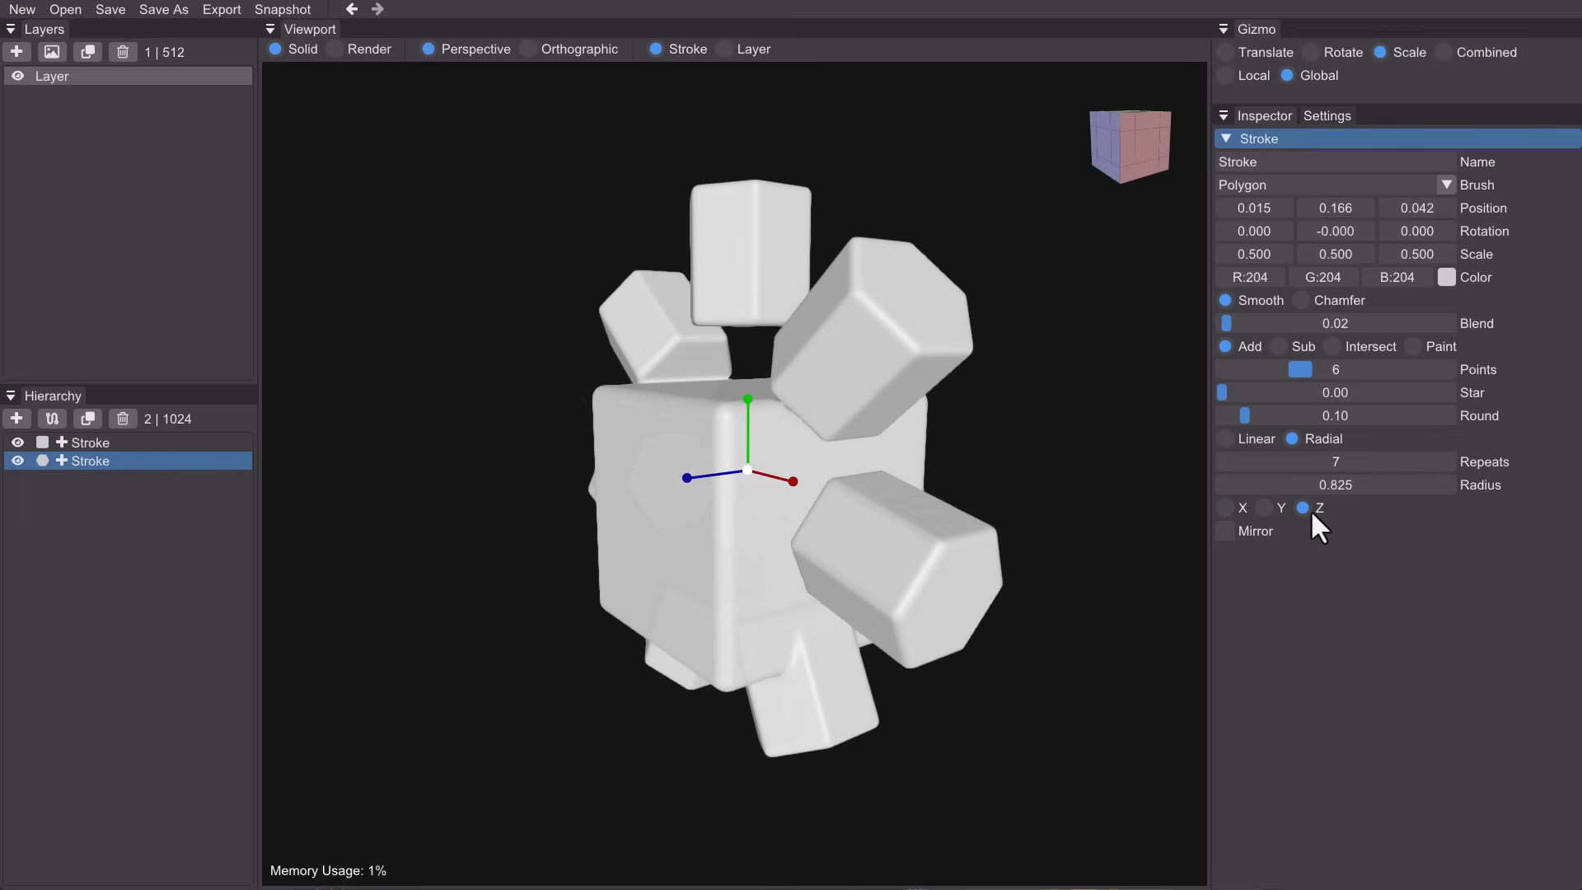
{"action": "left_click", "coordinate": [1265, 509]}
{"action": "middle_click_drag", "start_coordinate": [867, 582], "coordinate": [971, 632]}
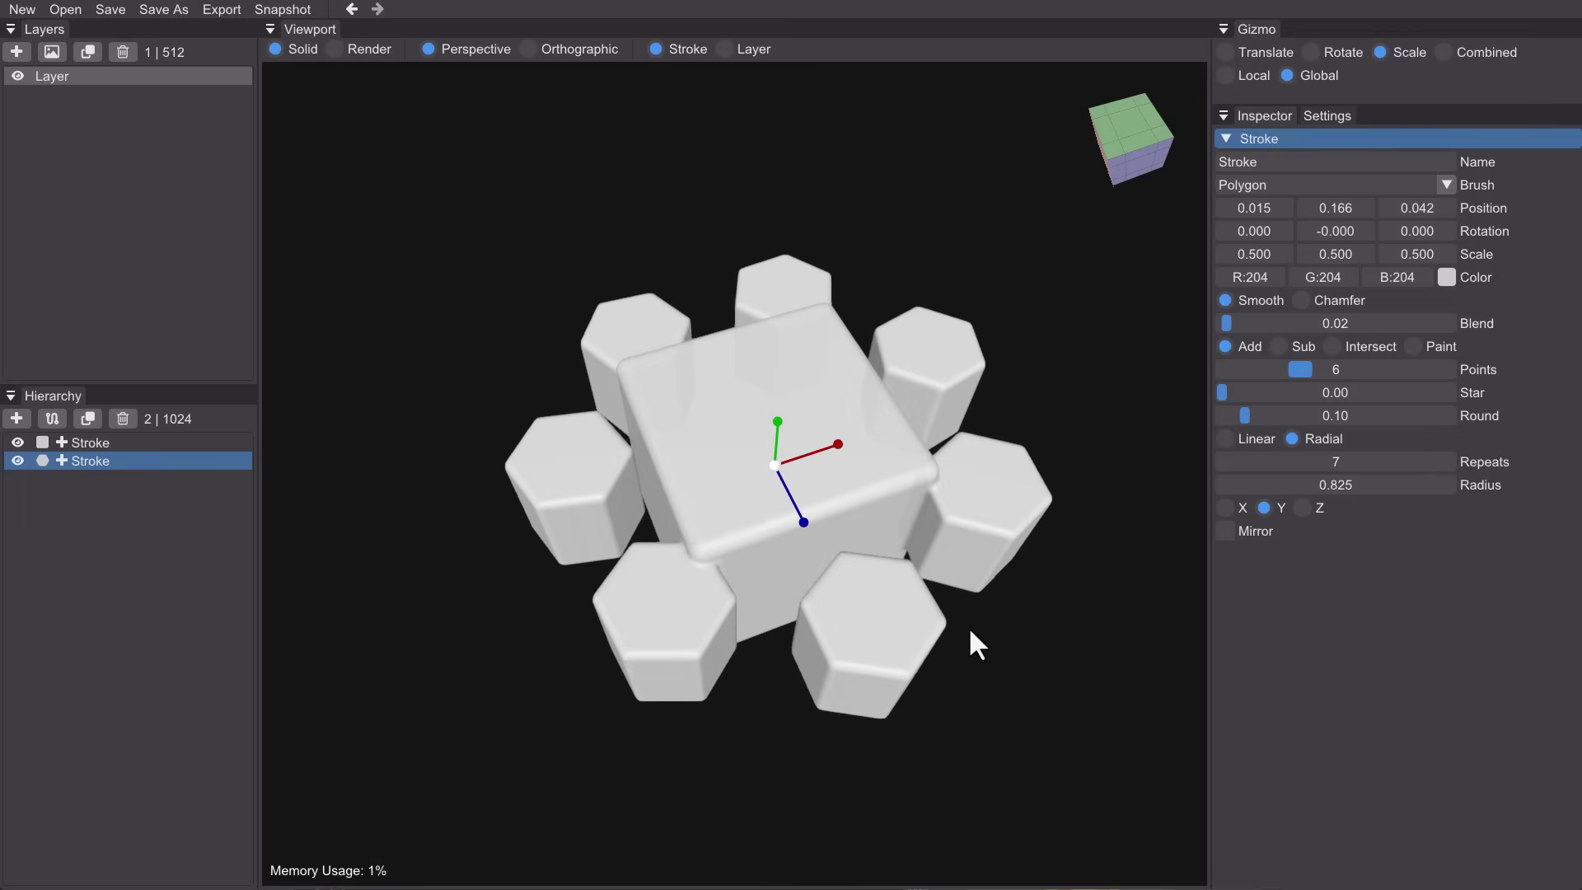
{"action": "mouse_move", "coordinate": [775, 466]}
{"action": "left_mouse_down"}
{"action": "mouse_move", "coordinate": [778, 479]}
{"action": "mouse_move", "coordinate": [760, 475]}
{"action": "left_mouse_up"}
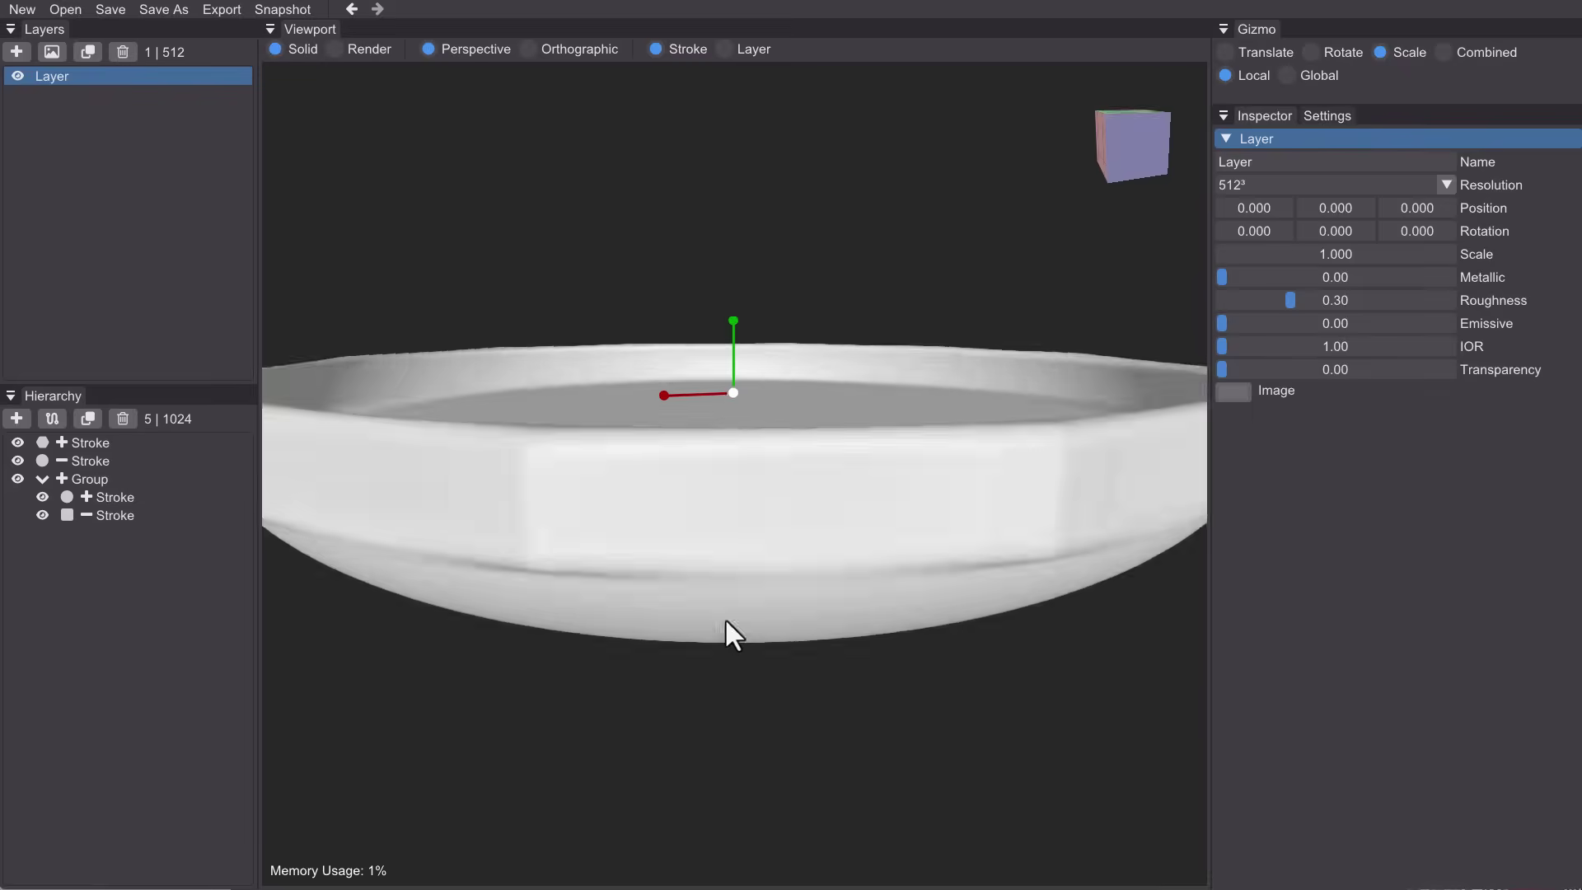
- Add a third control point to the stem spline beneath the bowl and select the whole spline
{"action": "left_click", "coordinate": [48, 478]}
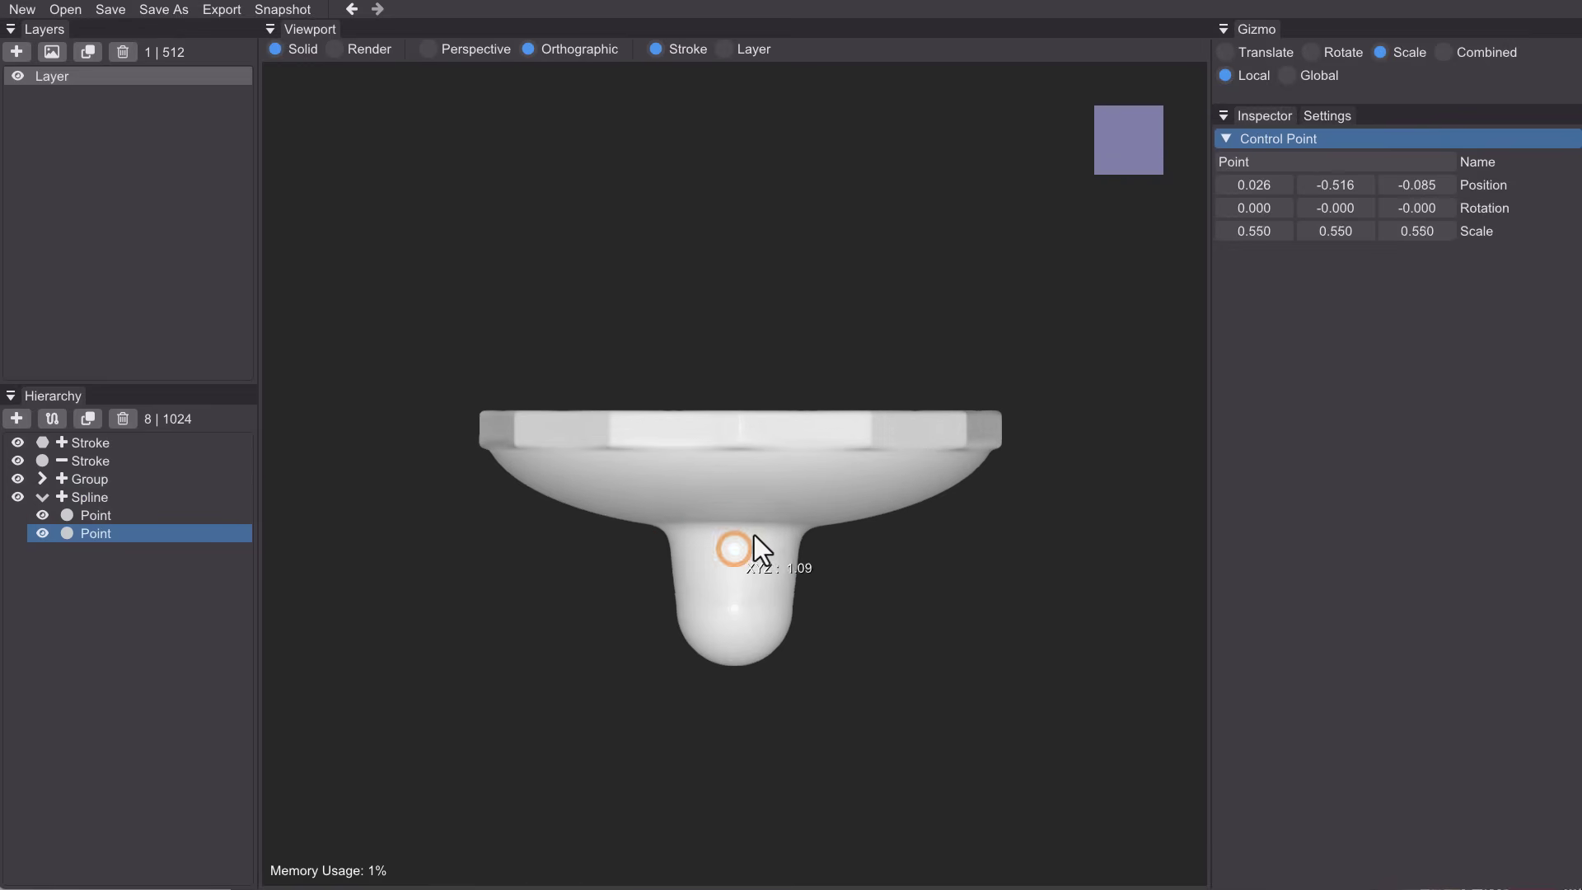
{"action": "left_click", "coordinate": [96, 515]}
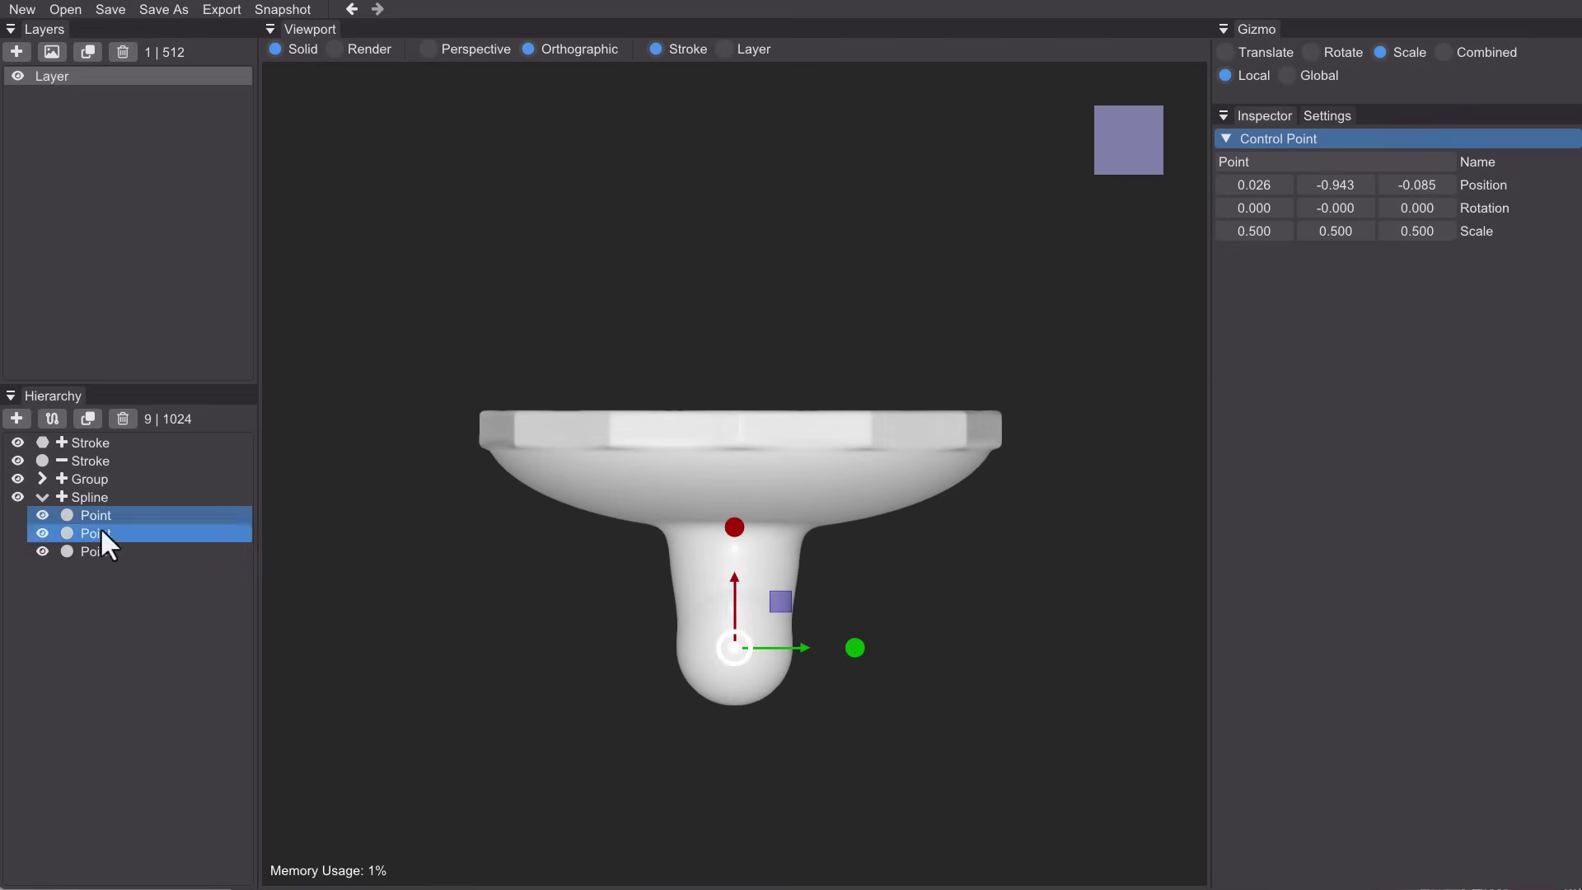
{"action": "left_click", "coordinate": [89, 497]}
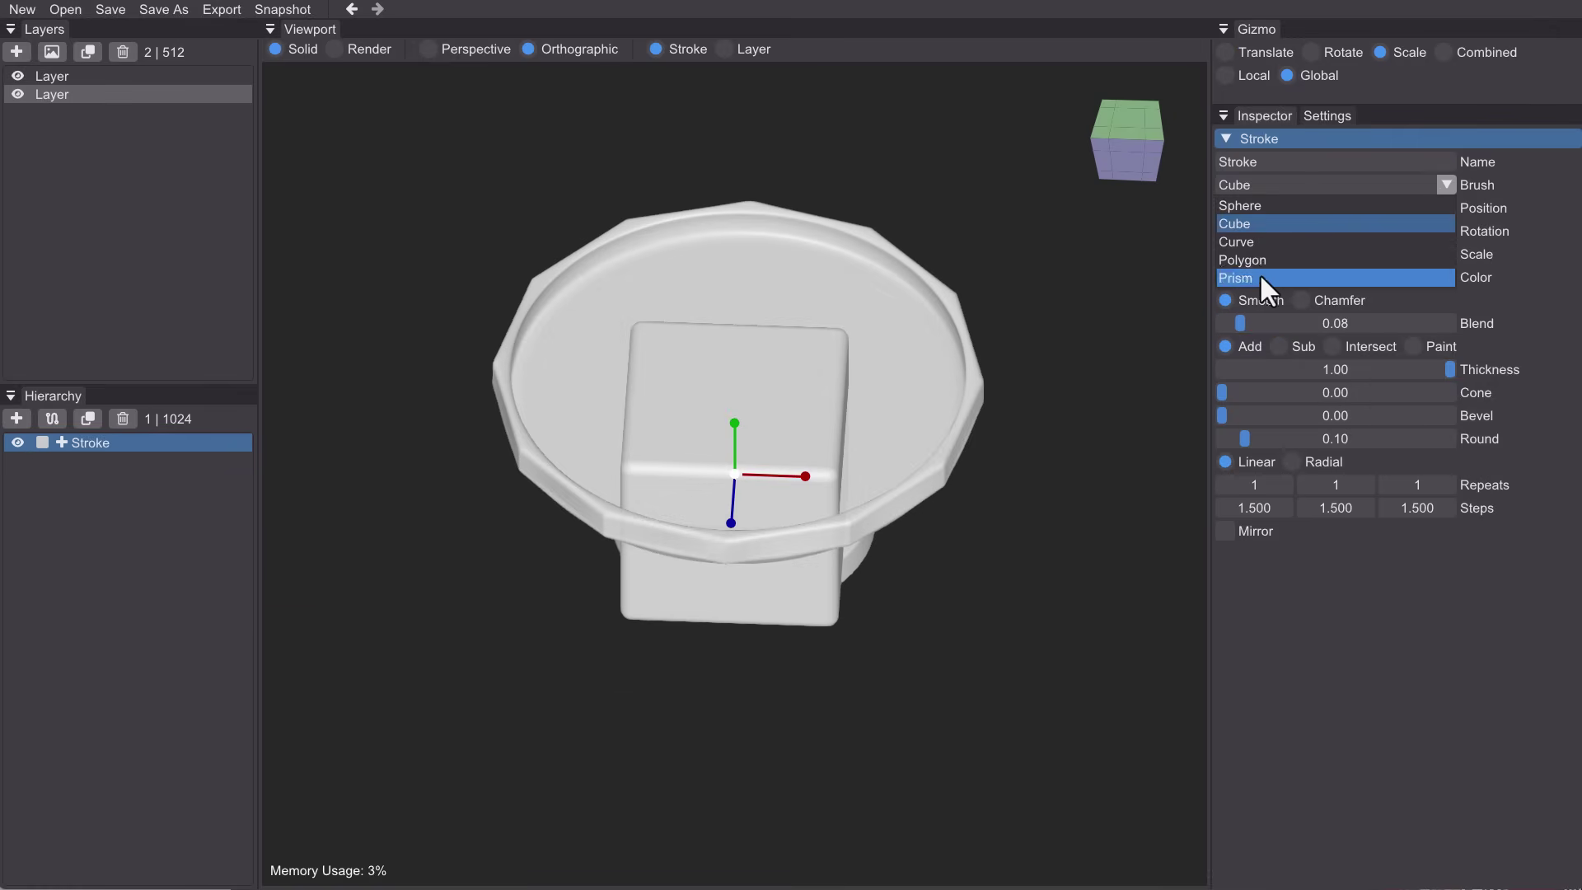
- Change the new layer's stroke to a Polygon brush with Star 0.25, Radial repetition and Round 0.79
{"action": "left_click", "coordinate": [1261, 259]}
{"action": "left_click_drag", "start_coordinate": [1232, 392], "coordinate": [1277, 392]}
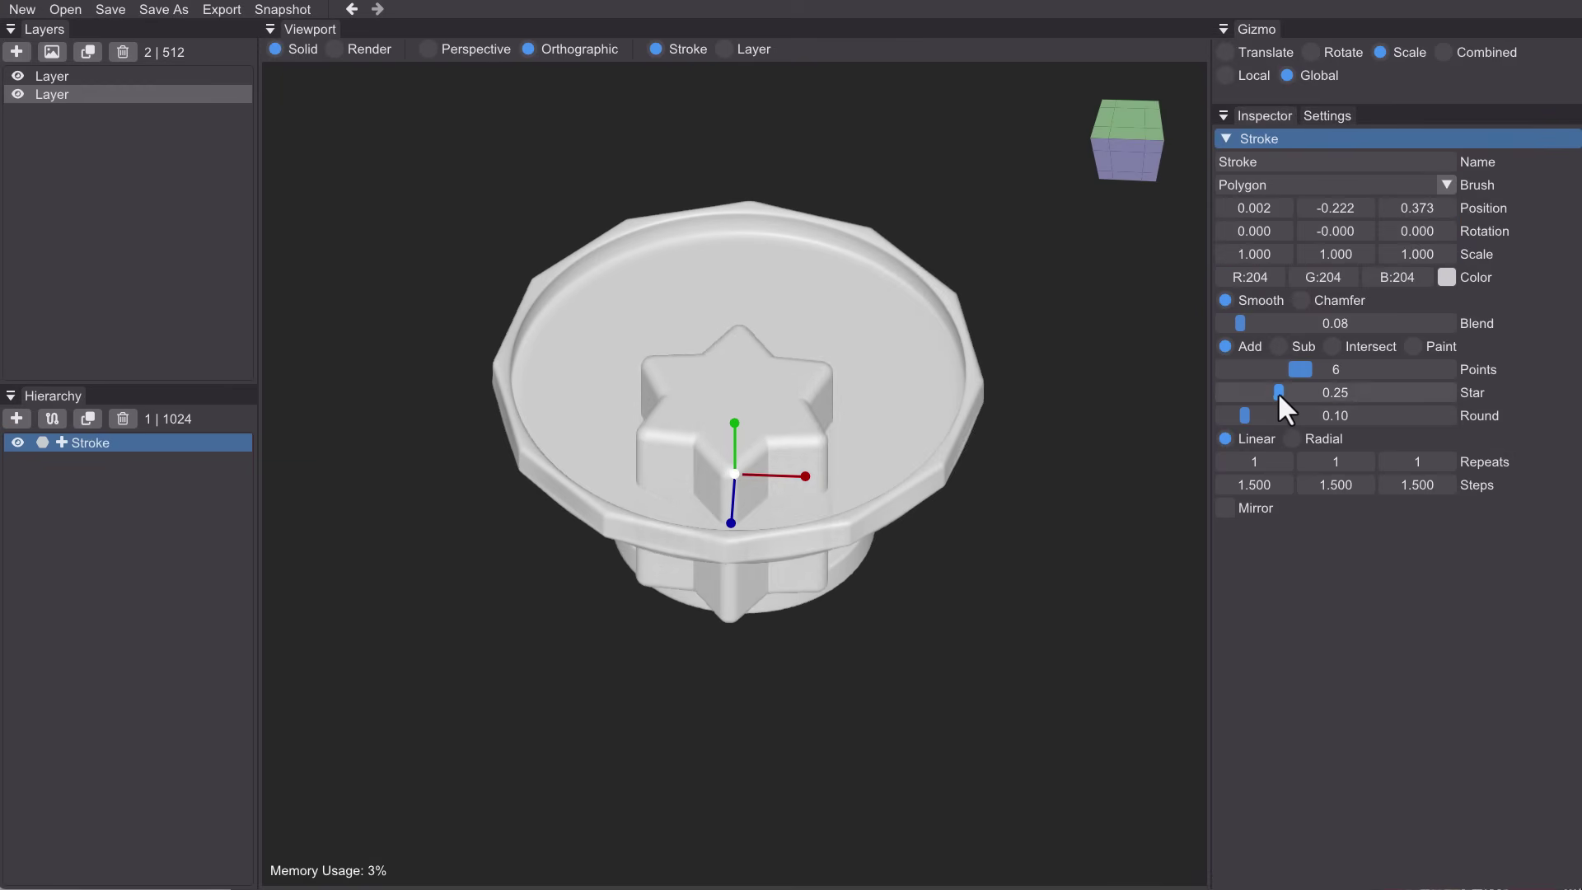
{"action": "left_click", "coordinate": [1292, 438]}
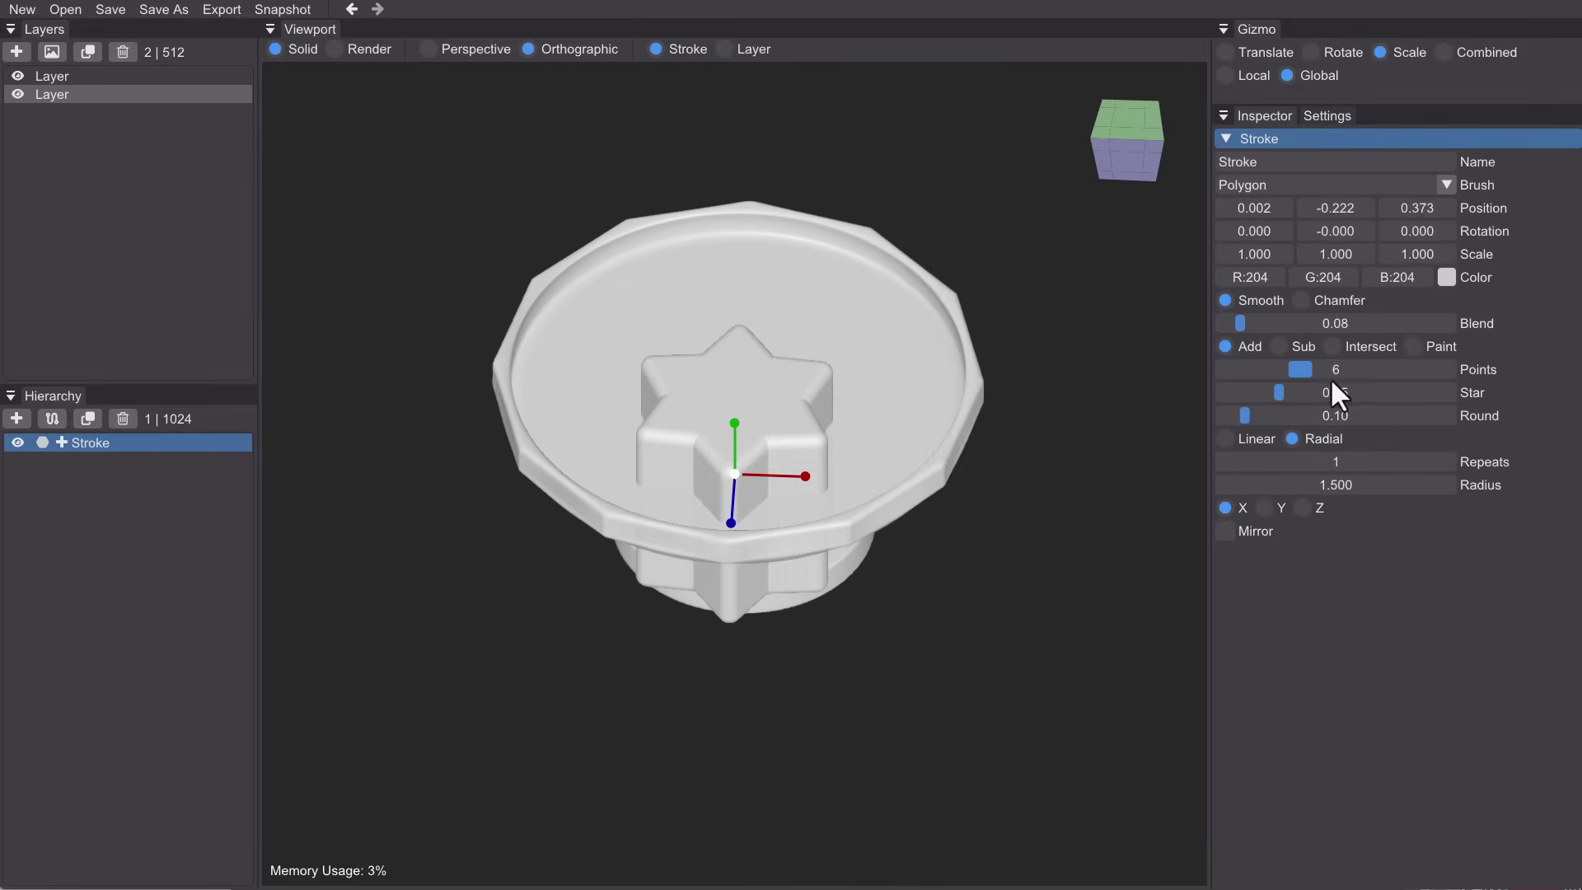
{"action": "left_click_drag", "start_coordinate": [1255, 415], "coordinate": [1402, 433]}
- Enlarge the rounded star stroke to a scale of about 1.41 in X and Z and 1.71 in Y
{"action": "right_click_drag", "start_coordinate": [956, 696], "coordinate": [822, 608]}
{"action": "left_click_drag", "start_coordinate": [733, 408], "coordinate": [731, 395]}
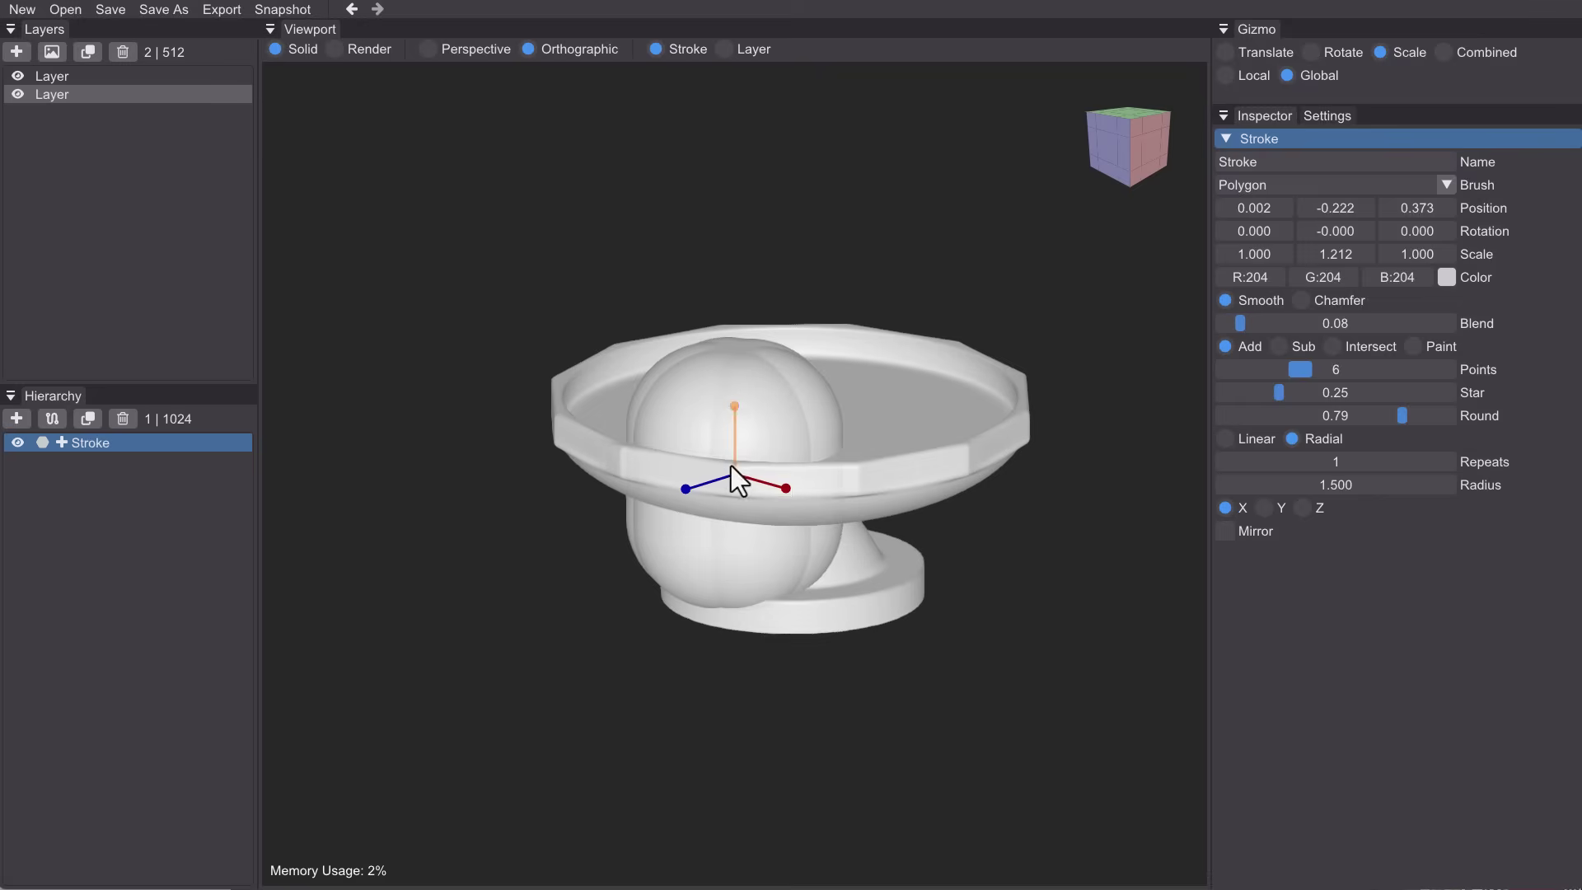
{"action": "left_click_drag", "start_coordinate": [733, 473], "coordinate": [776, 479]}
{"action": "right_click_drag", "start_coordinate": [963, 581], "coordinate": [878, 655]}
- Move the rounded star stroke along Z to about 0.026, centring it in the bowl
{"action": "left_click", "coordinate": [1227, 53]}
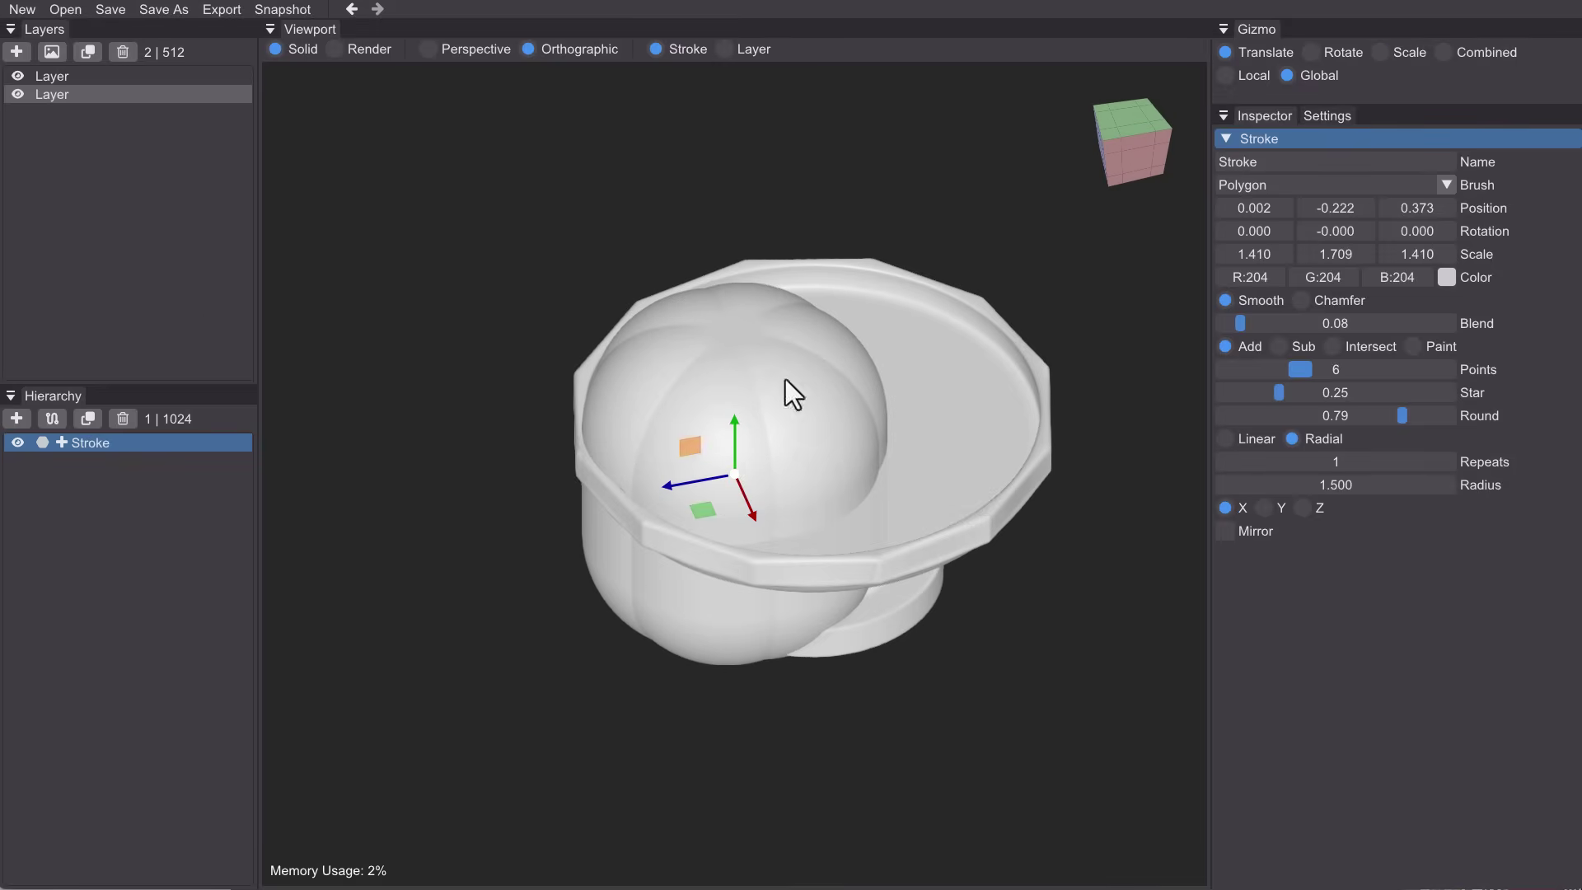
{"action": "left_click", "coordinate": [1124, 118]}
{"action": "left_click_drag", "start_coordinate": [671, 478], "coordinate": [748, 482]}
{"action": "right_click_drag", "start_coordinate": [1019, 602], "coordinate": [1016, 595]}
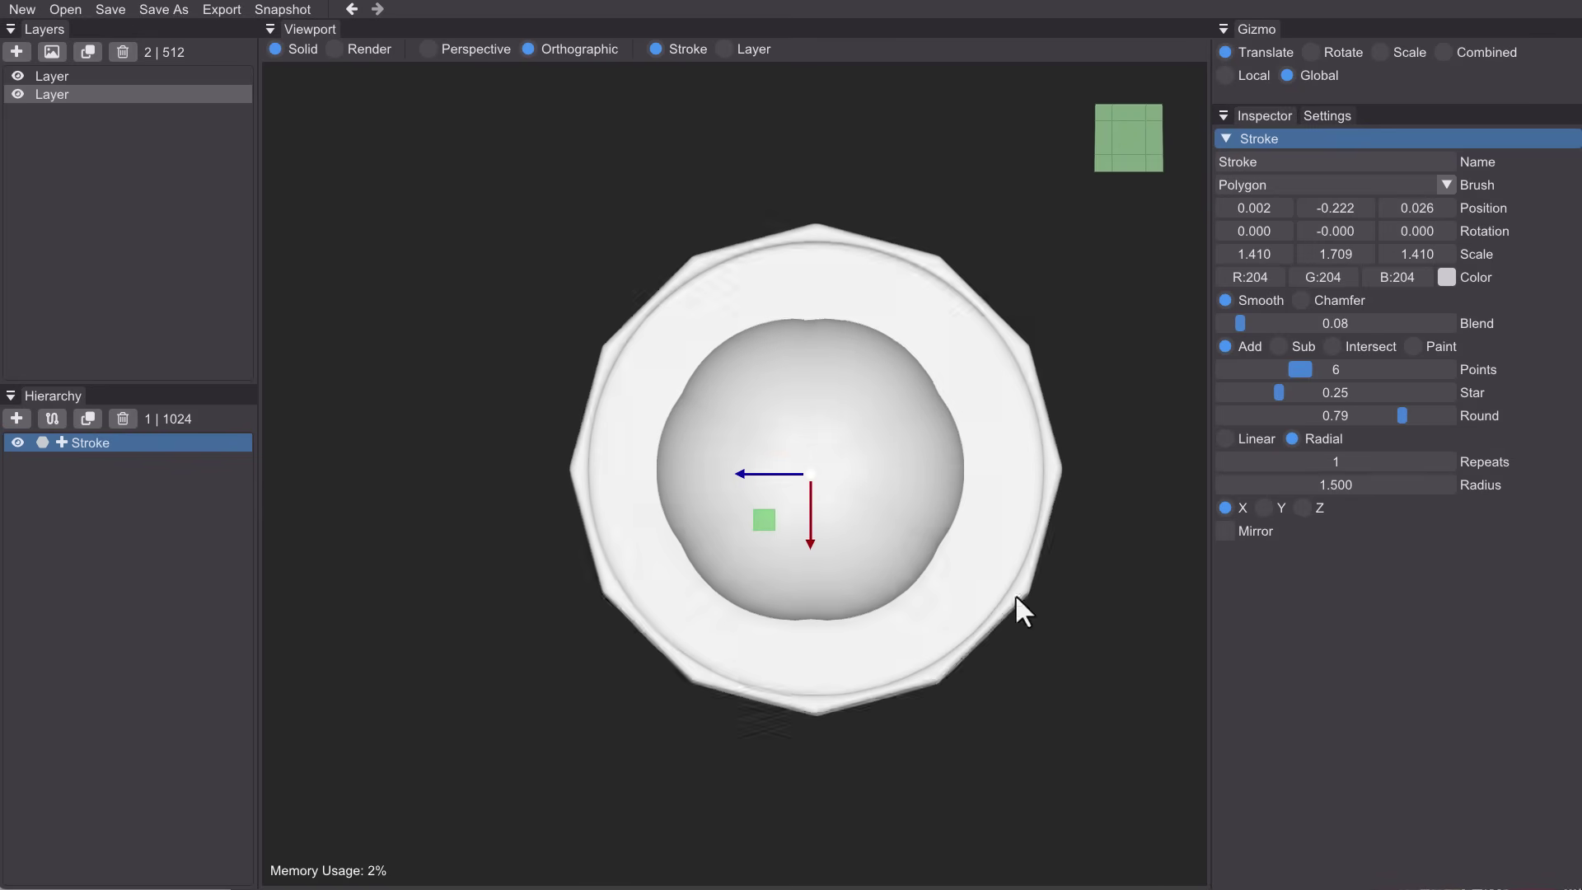
- Set the stroke to 10 points, Star 1.00 and Round 0.75, and adjust its placement and size in the bowl
{"action": "key", "text": "KP_1"}
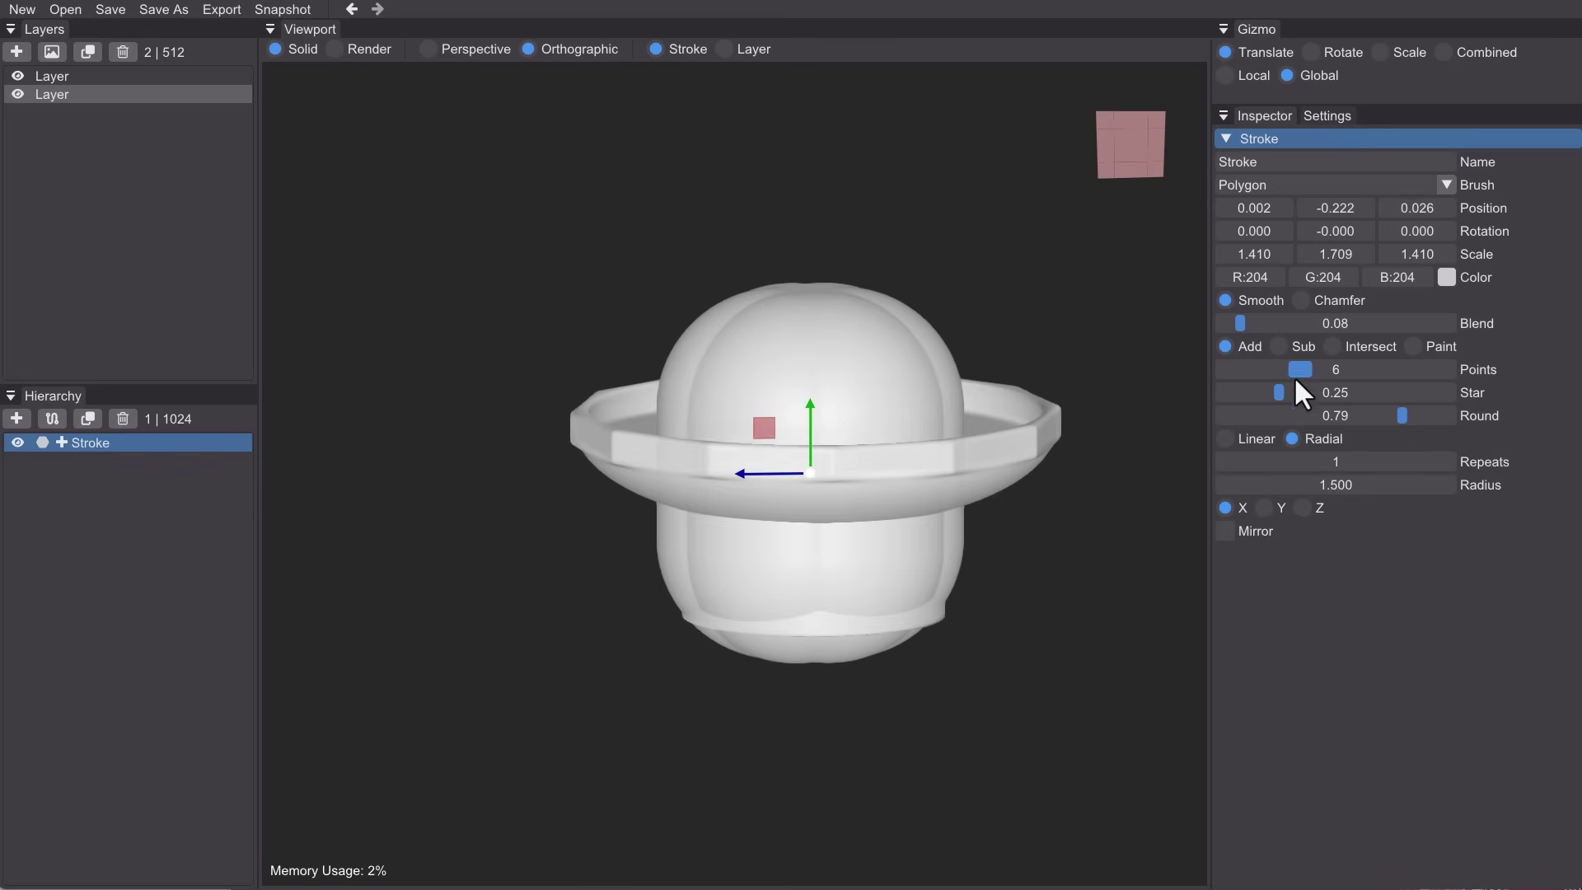
{"action": "left_click_drag", "start_coordinate": [1298, 369], "coordinate": [1444, 369]}
{"action": "middle_click_drag", "start_coordinate": [1016, 420], "coordinate": [1035, 459]}
{"action": "right_click_drag", "start_coordinate": [1034, 456], "coordinate": [1031, 458]}
{"action": "mouse_move", "coordinate": [1404, 420]}
{"action": "left_mouse_down"}
{"action": "mouse_move", "coordinate": [1427, 423]}
{"action": "mouse_move", "coordinate": [1395, 421]}
{"action": "left_mouse_up"}
{"action": "left_click_drag", "start_coordinate": [1281, 397], "coordinate": [1453, 401]}
{"action": "left_click_drag", "start_coordinate": [1436, 370], "coordinate": [1403, 374]}
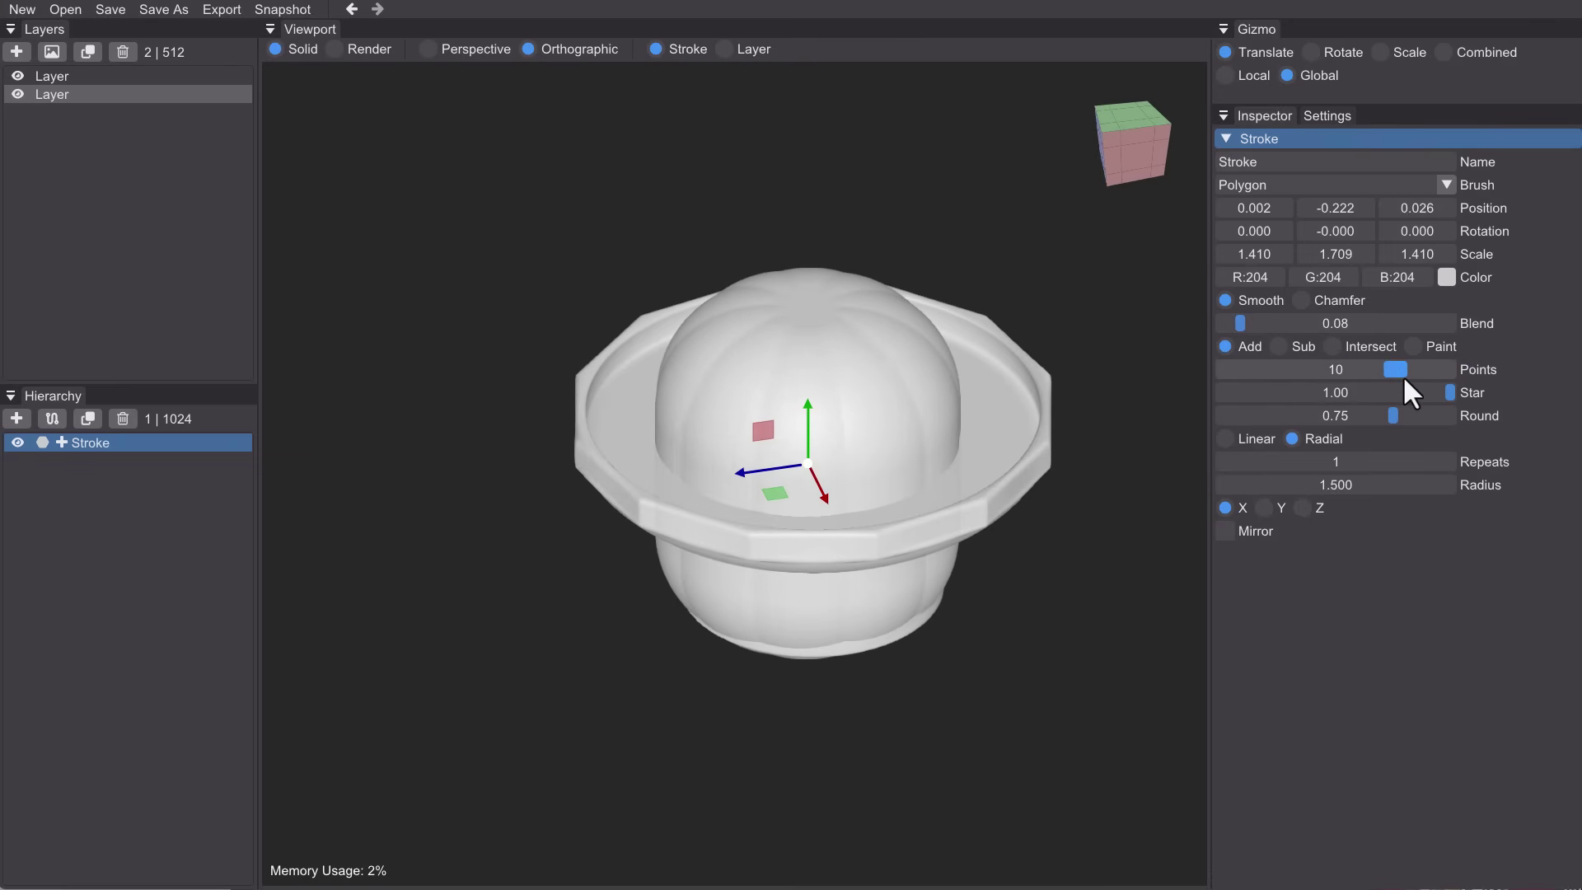
{"action": "left_click_drag", "start_coordinate": [804, 434], "coordinate": [829, 441]}
{"action": "left_click", "coordinate": [1381, 52]}
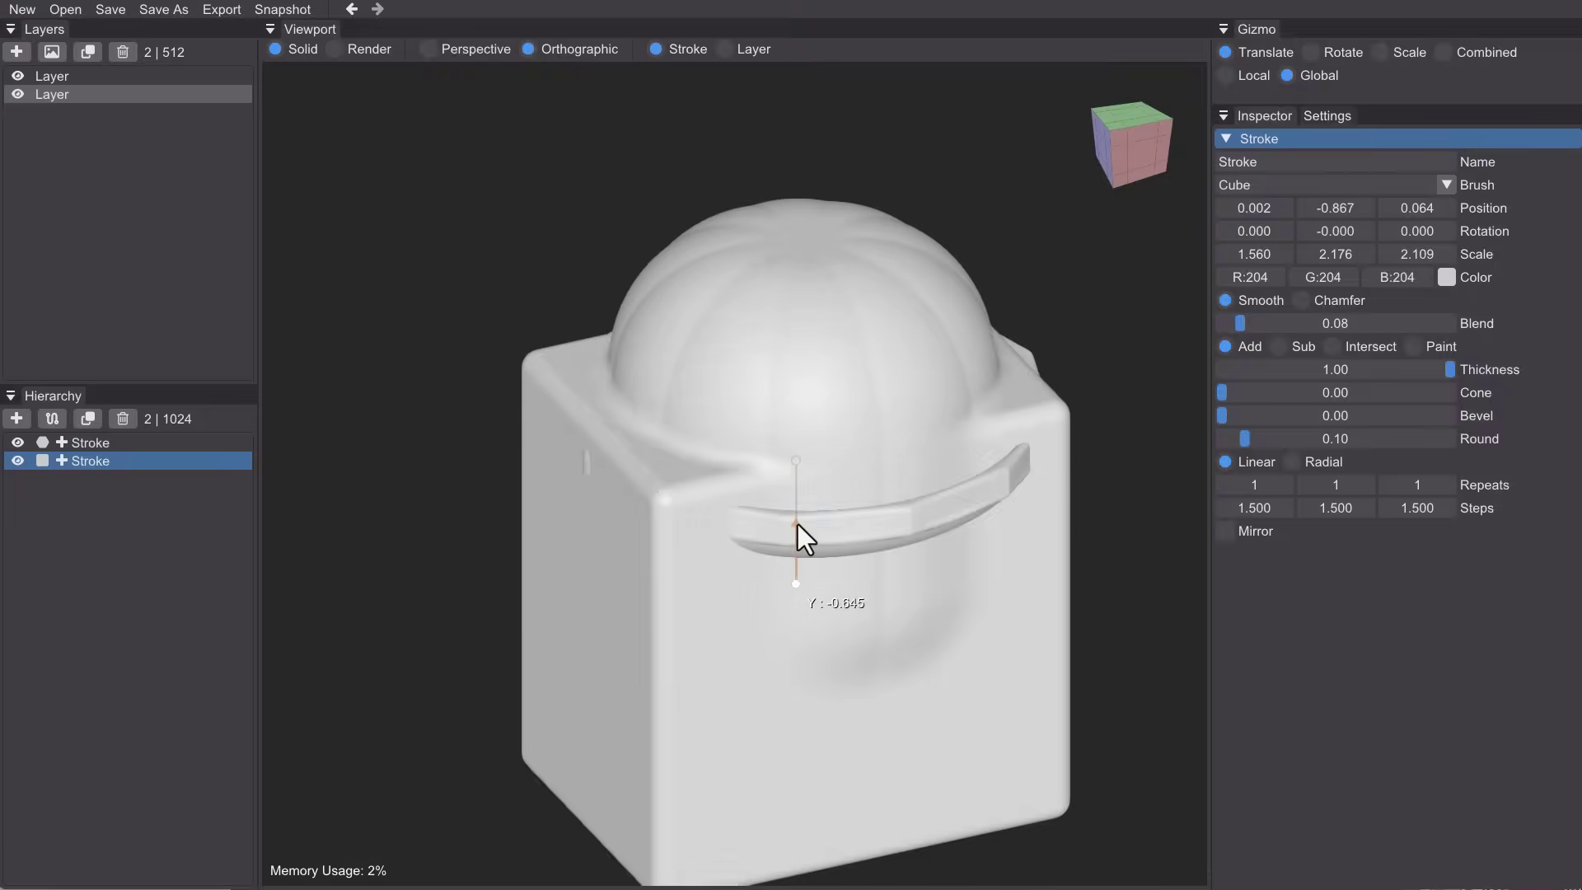
- Move the large cube stroke down below the ribbed dome and set it to Sub, cutting off the dome's lower half
{"action": "mouse_move", "coordinate": [798, 524]}
{"action": "left_mouse_down"}
{"action": "mouse_move", "coordinate": [829, 575]}
{"action": "mouse_move", "coordinate": [731, 657]}
{"action": "left_mouse_up"}
{"action": "mouse_move", "coordinate": [660, 595]}
{"action": "left_mouse_down"}
{"action": "mouse_move", "coordinate": [664, 657]}
{"action": "mouse_move", "coordinate": [664, 609]}
{"action": "left_mouse_up"}
{"action": "left_click", "coordinate": [1297, 345]}
{"action": "left_click", "coordinate": [829, 520]}
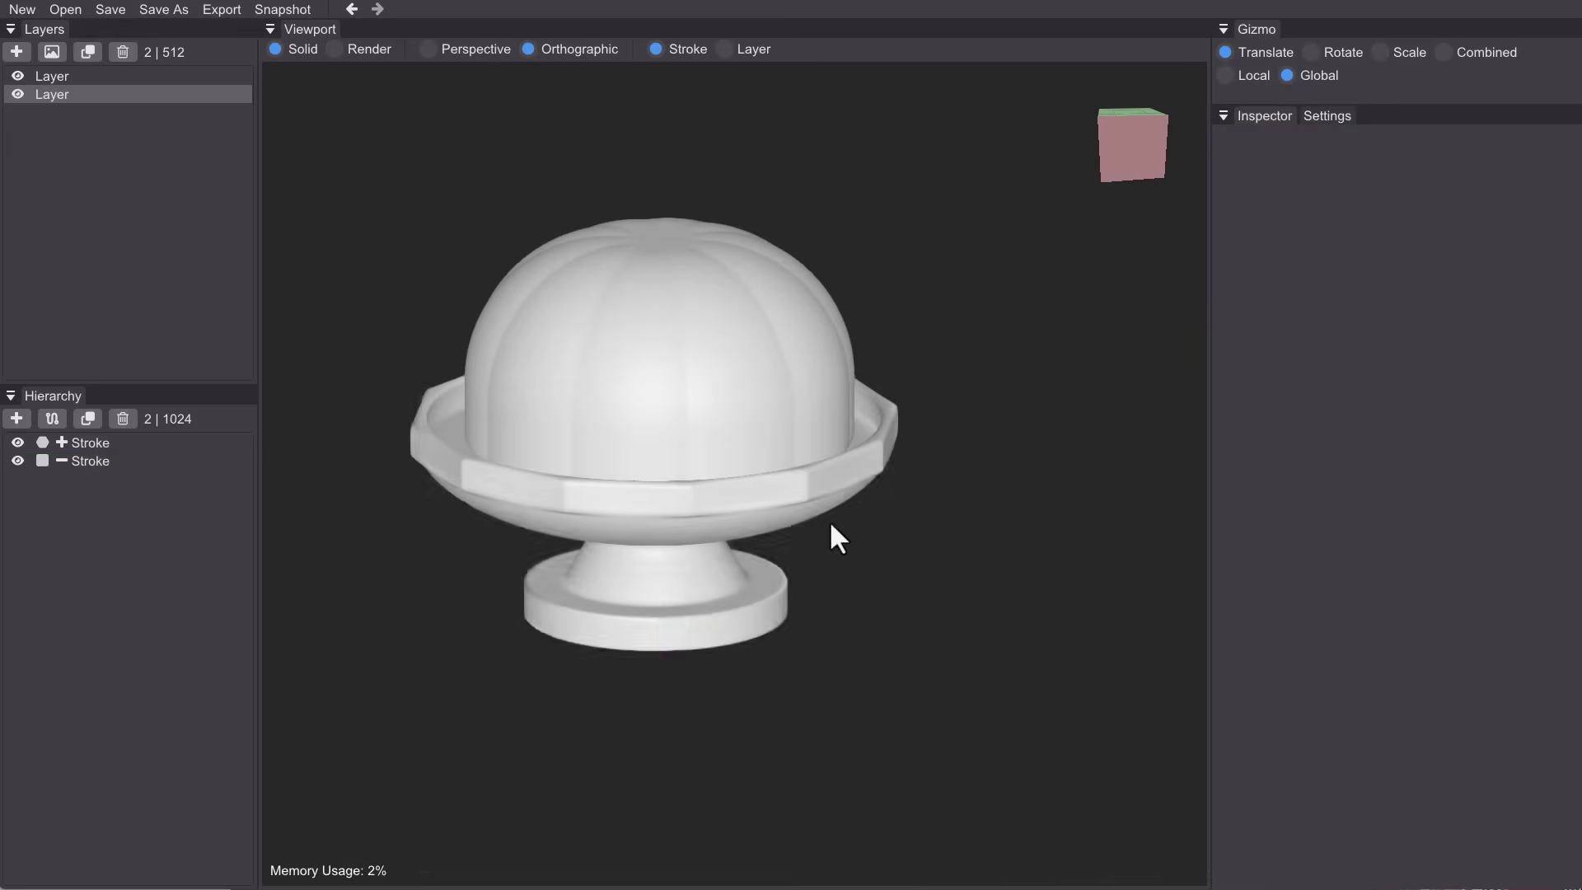
{"action": "right_click_drag", "start_coordinate": [829, 521], "coordinate": [569, 659]}
- Select the dome and its cutting cube together, nudge them, and scale them up until the dome's X scale is about 1.99
{"action": "left_click", "coordinate": [102, 448]}
{"action": "left_click", "coordinate": [101, 462], "text": "shift"}
{"action": "left_click_drag", "start_coordinate": [778, 514], "coordinate": [781, 512]}
{"action": "key", "text": "r"}
{"action": "left_click_drag", "start_coordinate": [809, 456], "coordinate": [828, 445]}
{"action": "mouse_move", "coordinate": [898, 701]}
{"action": "right_mouse_down"}
{"action": "mouse_move", "coordinate": [905, 572]}
{"action": "mouse_move", "coordinate": [792, 595]}
{"action": "right_mouse_up"}
- Colour the ribbed dome stroke red
{"action": "left_click", "coordinate": [892, 437]}
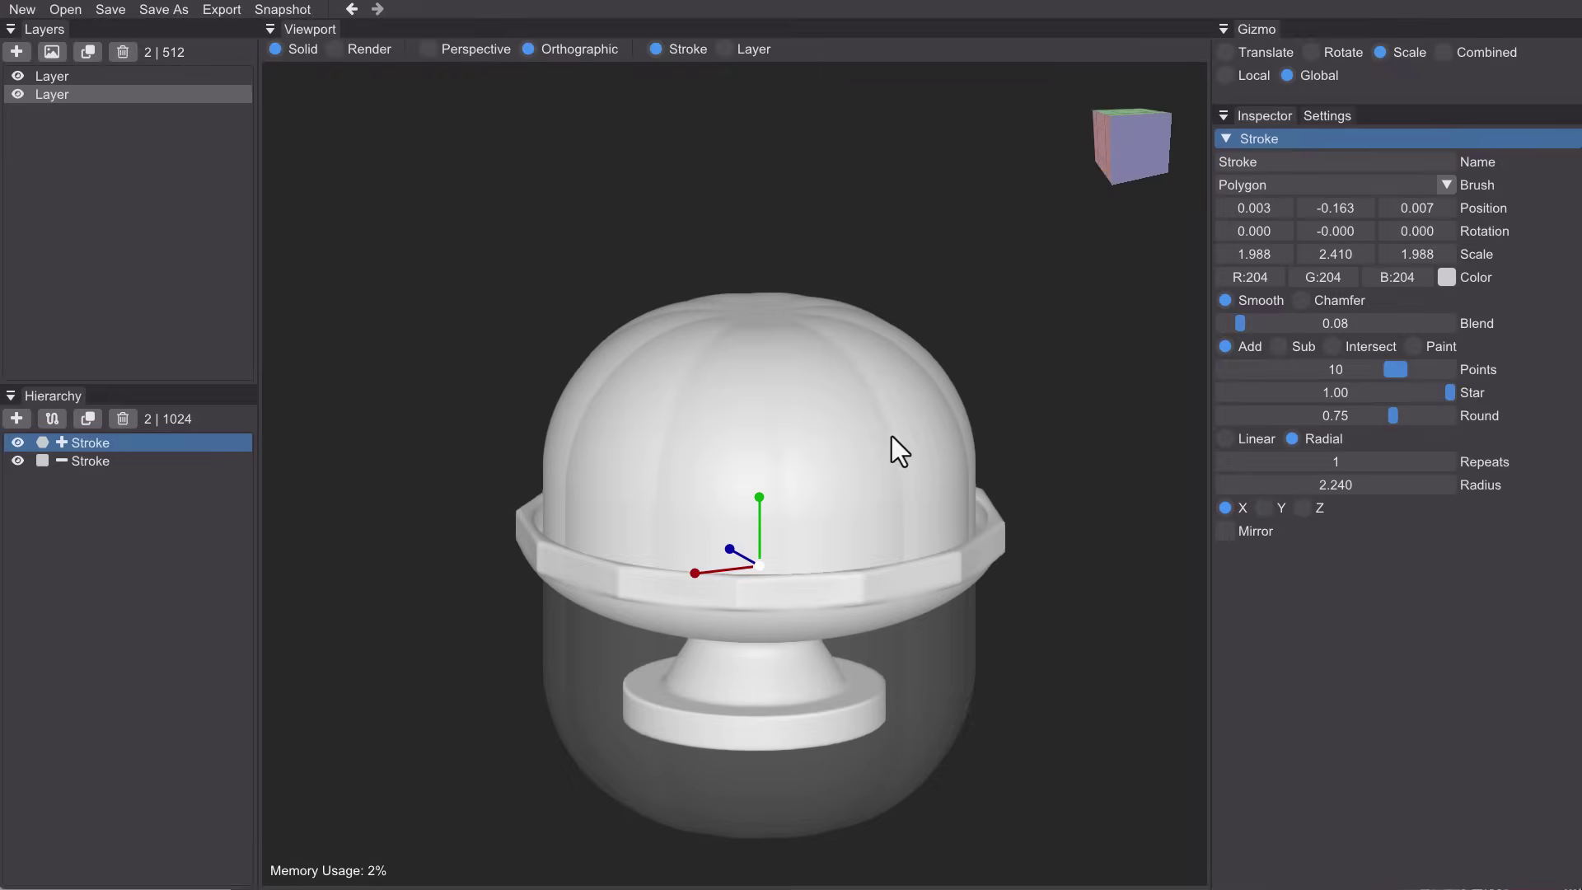
{"action": "left_click", "coordinate": [1446, 284]}
{"action": "left_click", "coordinate": [1431, 342]}
- Display the model in Render mode and set the bowl layer's transparency to about 0.95
{"action": "left_click", "coordinate": [58, 95]}
{"action": "left_click", "coordinate": [51, 76]}
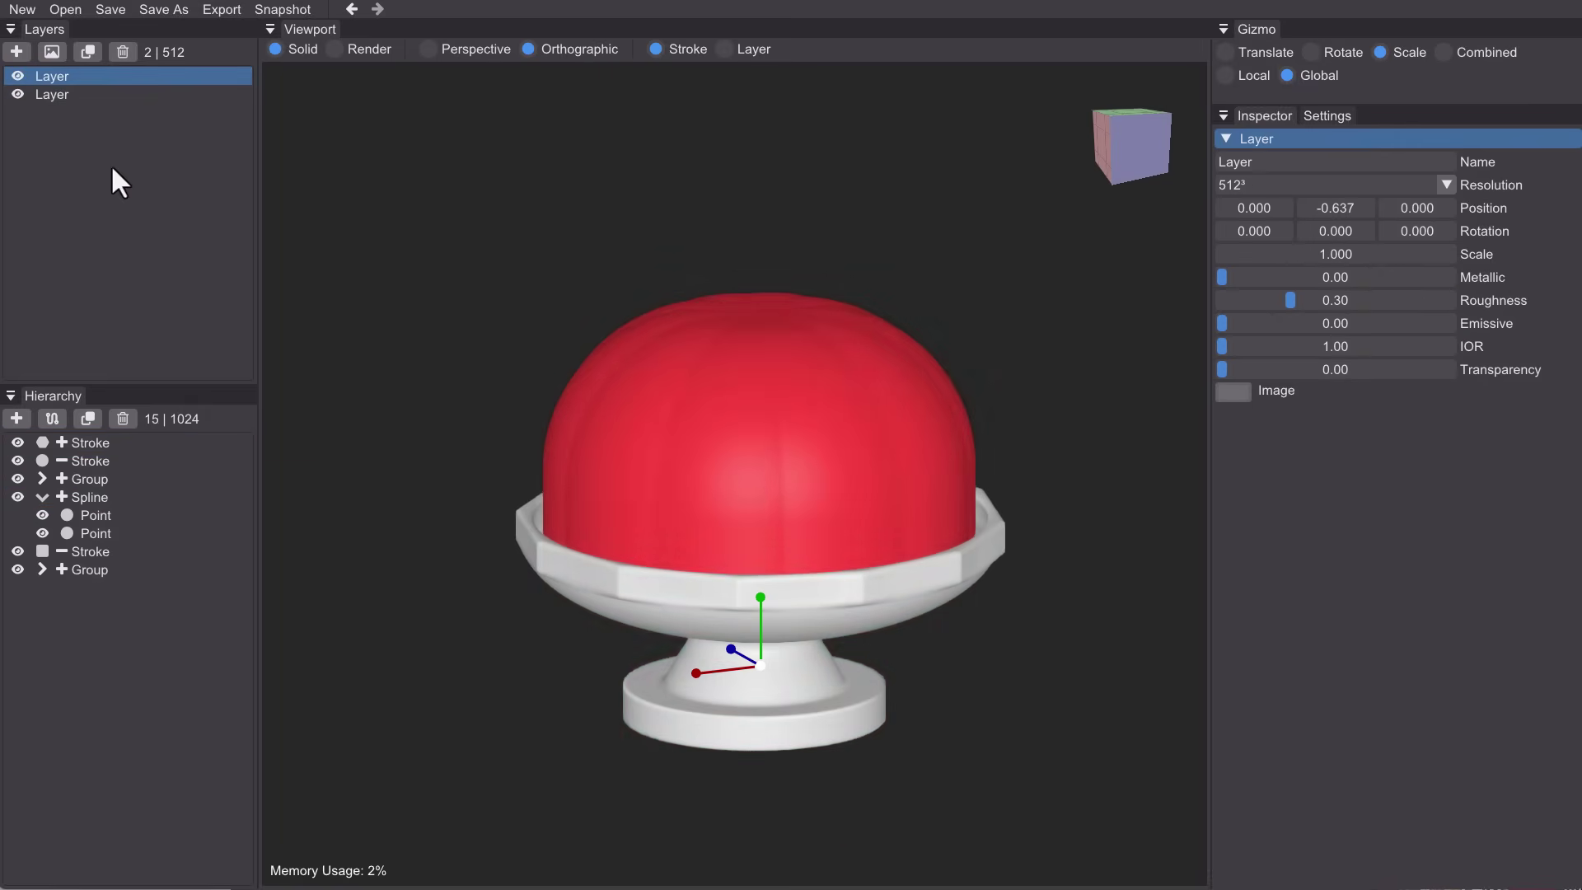
{"action": "left_click", "coordinate": [338, 50]}
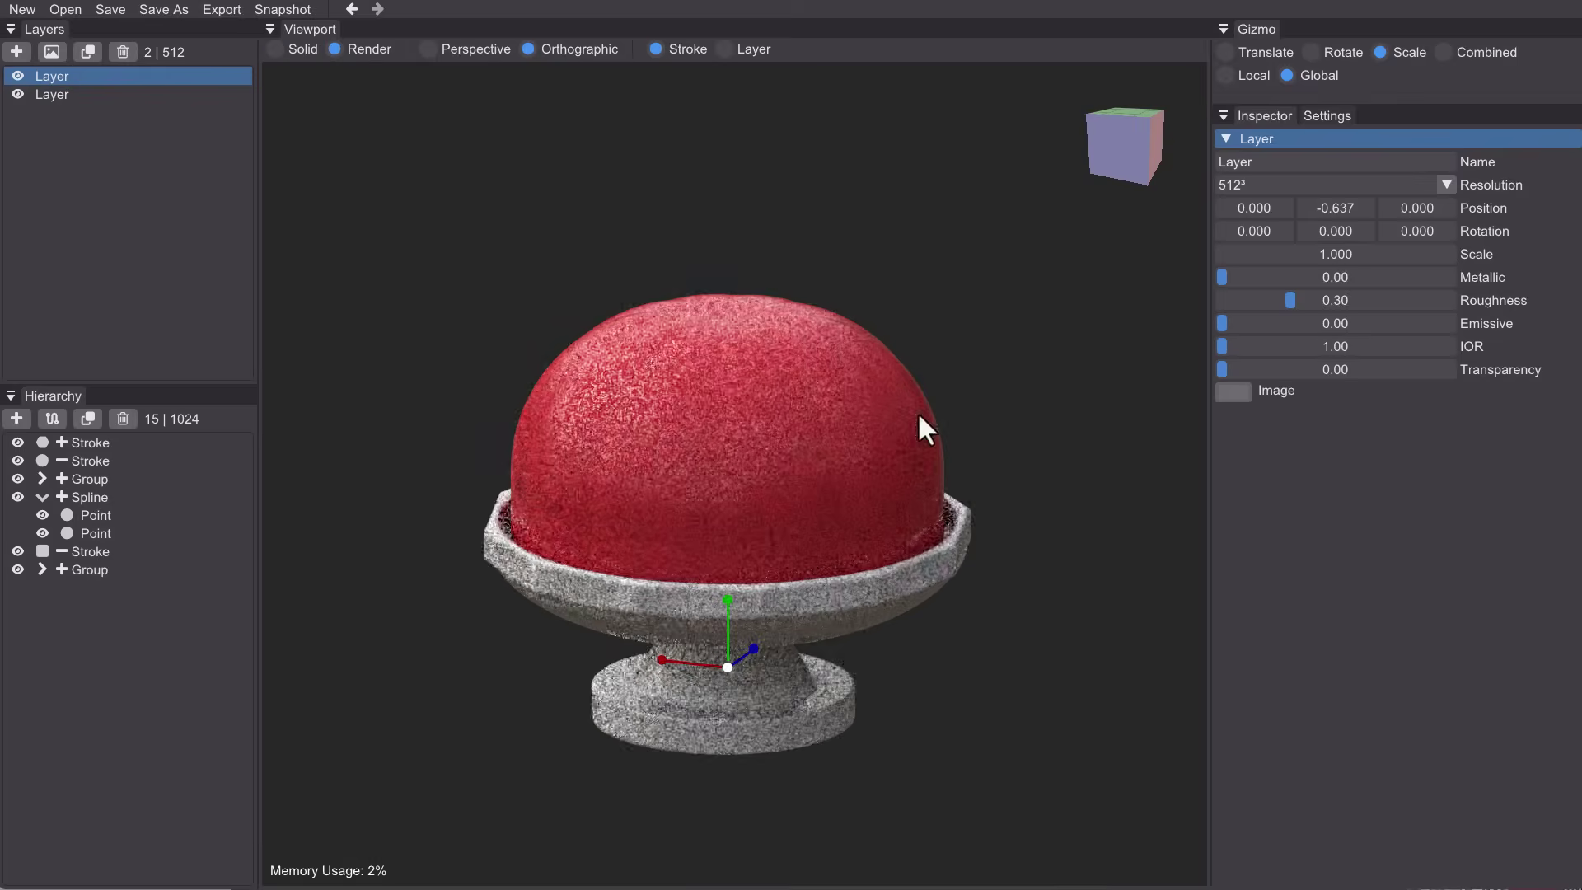
{"action": "left_click_drag", "start_coordinate": [1224, 369], "coordinate": [1439, 370]}
{"action": "right_click_drag", "start_coordinate": [959, 720], "coordinate": [946, 673]}
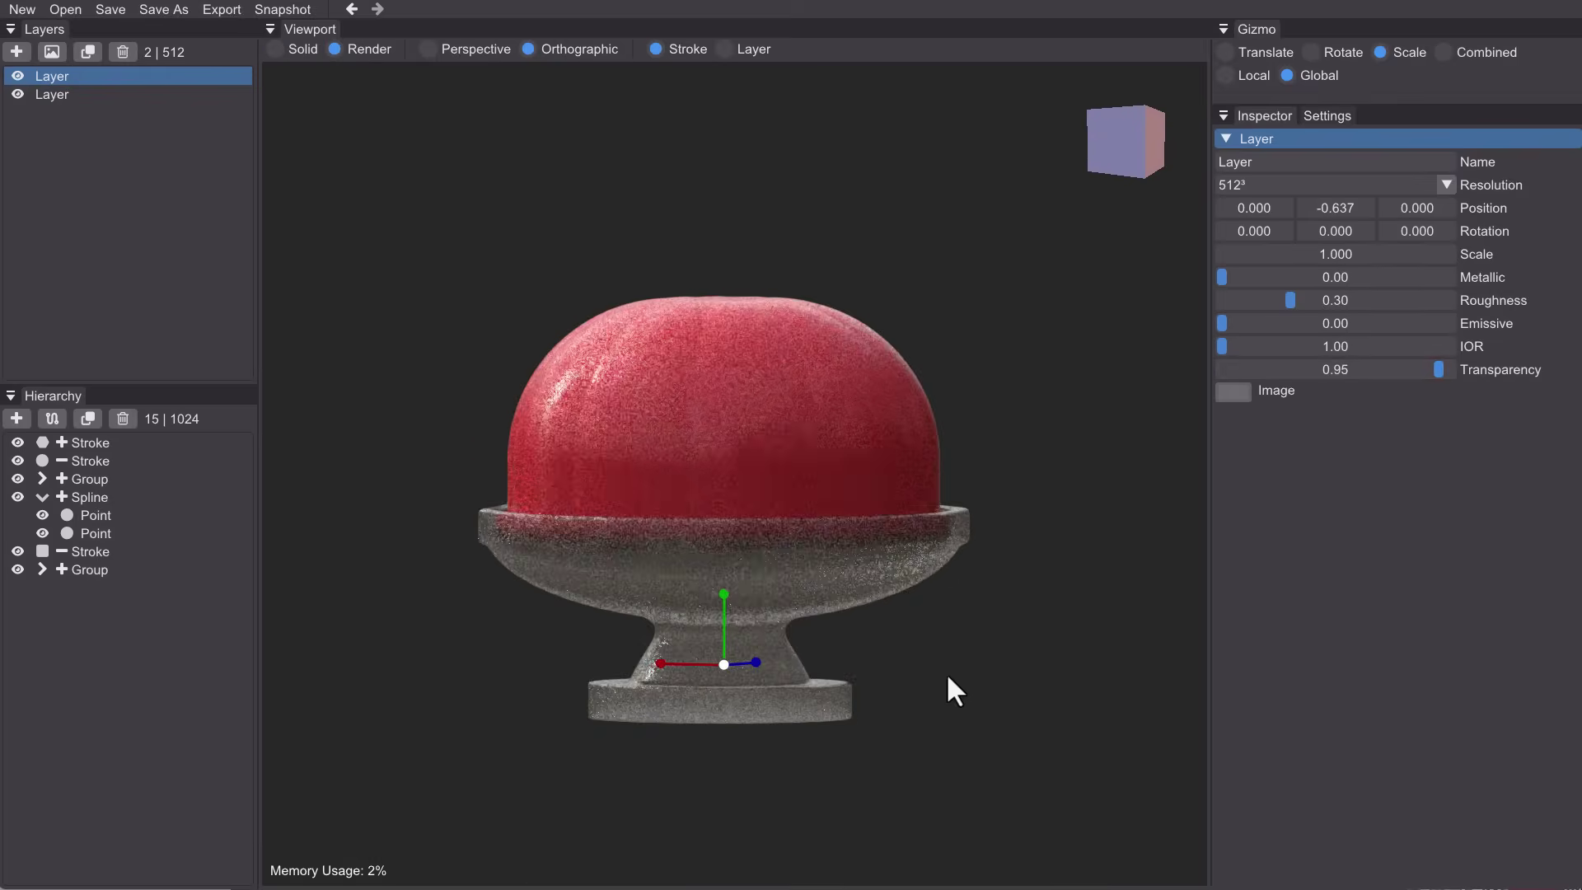
- Set the red dome layer's roughness to 0.20 and its transparency to about 0.85
{"action": "scroll", "coordinate": [946, 673], "scroll_direction": "up", "scroll_amount": 5}
{"action": "left_click", "coordinate": [99, 95]}
{"action": "left_click_drag", "start_coordinate": [1393, 304], "coordinate": [1268, 308]}
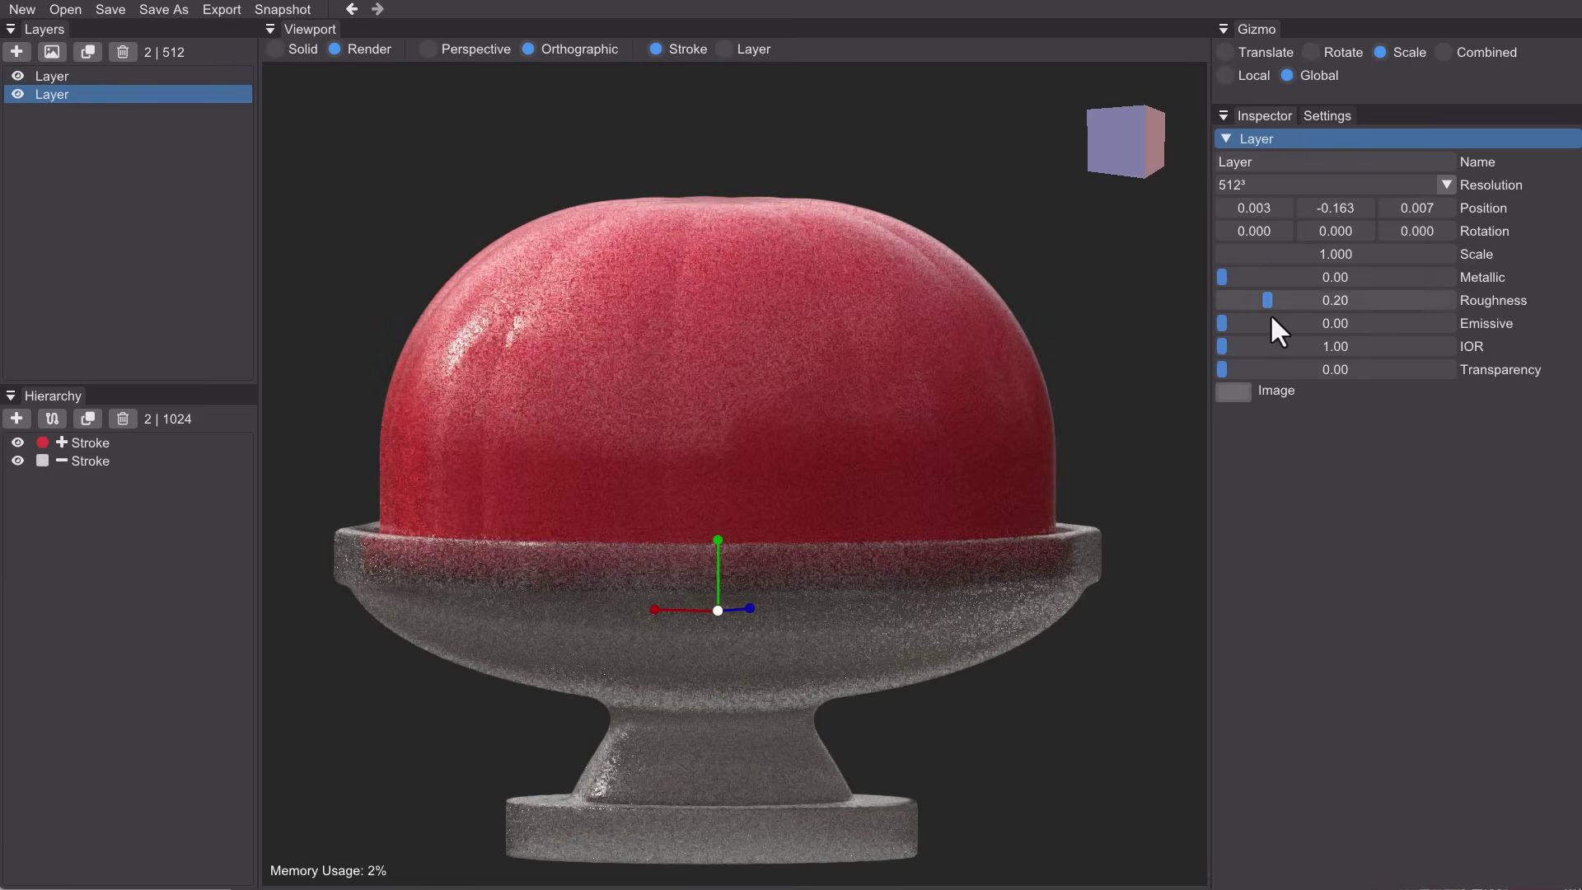
{"action": "left_click", "coordinate": [1432, 371]}
{"action": "left_click_drag", "start_coordinate": [1434, 383], "coordinate": [1417, 381]}
{"action": "right_click_drag", "start_coordinate": [1055, 420], "coordinate": [981, 438]}
{"action": "scroll", "coordinate": [982, 438], "scroll_direction": "down", "scroll_amount": 4}
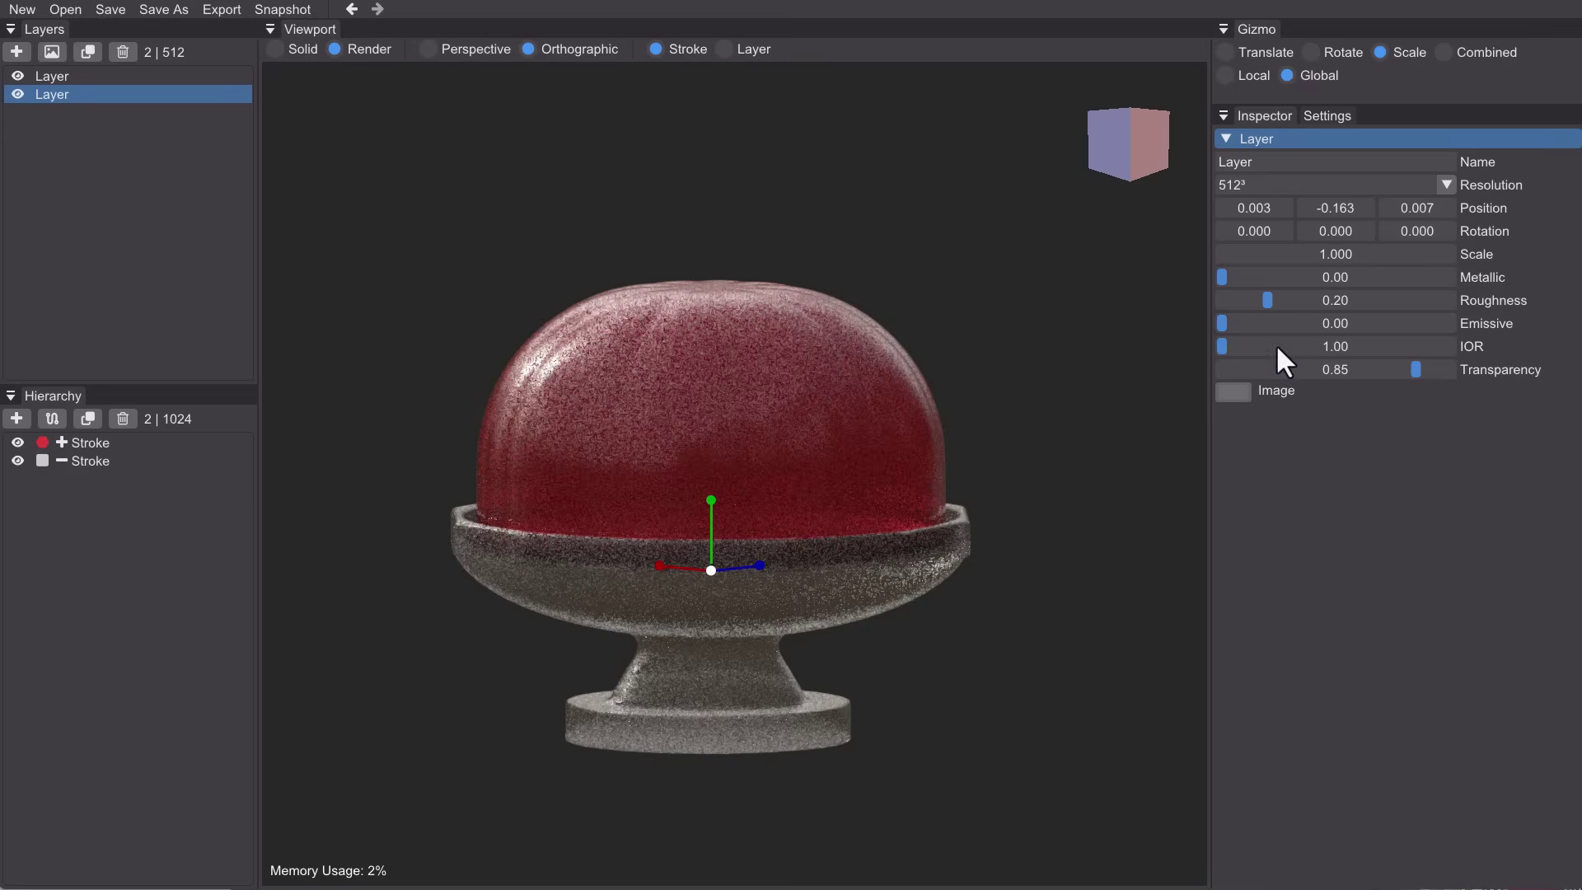
- Set the dome layer's resolution to 1024³ and its transparency to about 0.66, and select its dome stroke
{"action": "left_click", "coordinate": [1285, 186]}
{"action": "left_click", "coordinate": [1236, 277]}
{"action": "left_click_drag", "start_coordinate": [1392, 370], "coordinate": [1373, 370]}
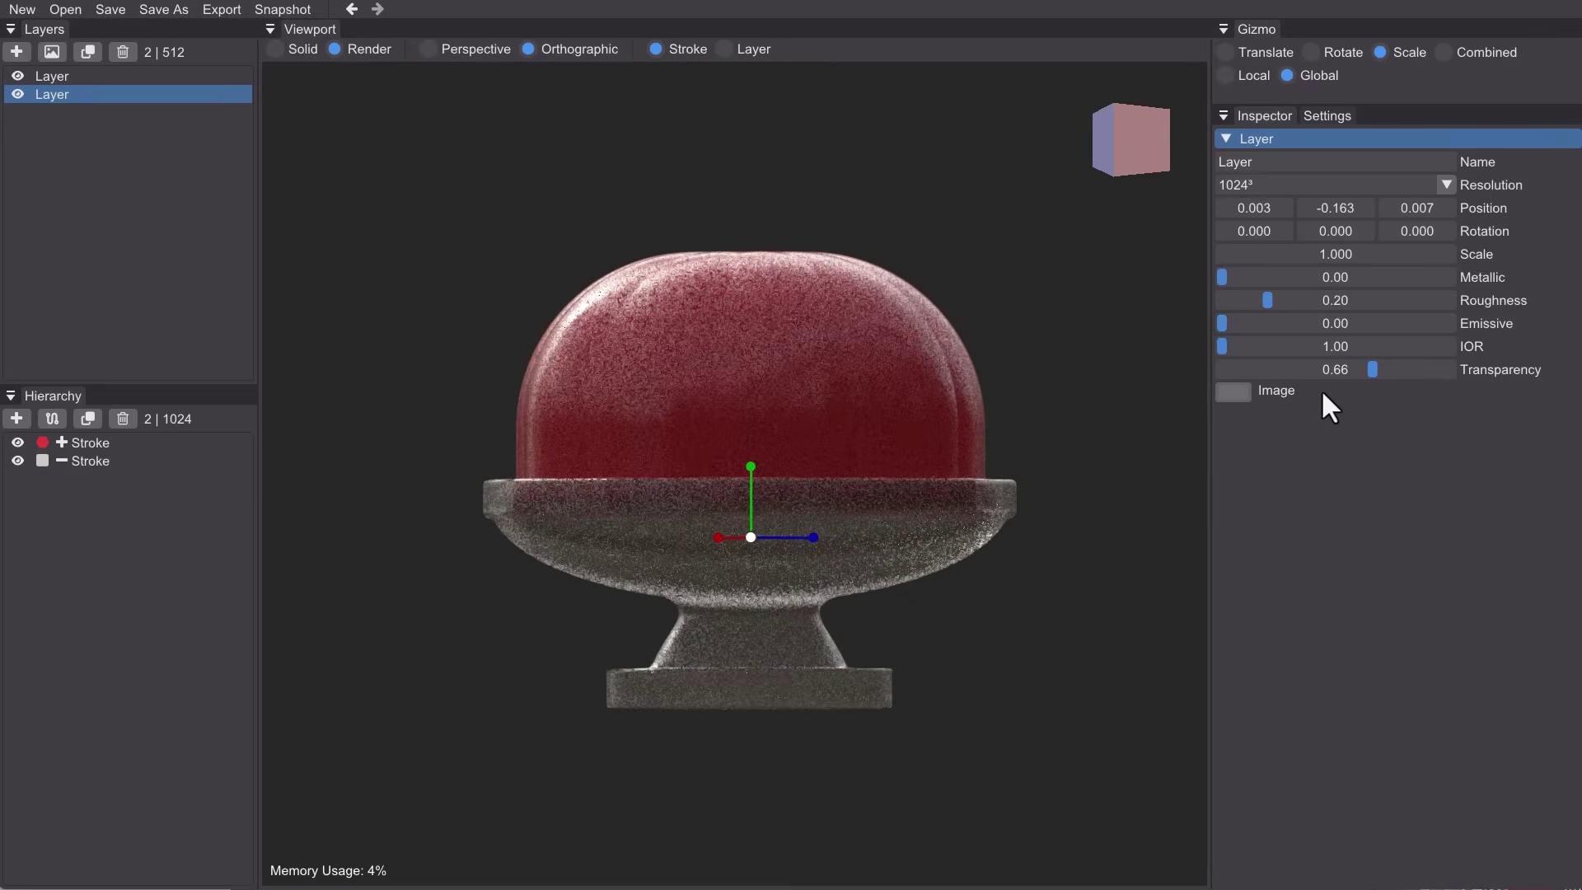
{"action": "left_click", "coordinate": [82, 443]}
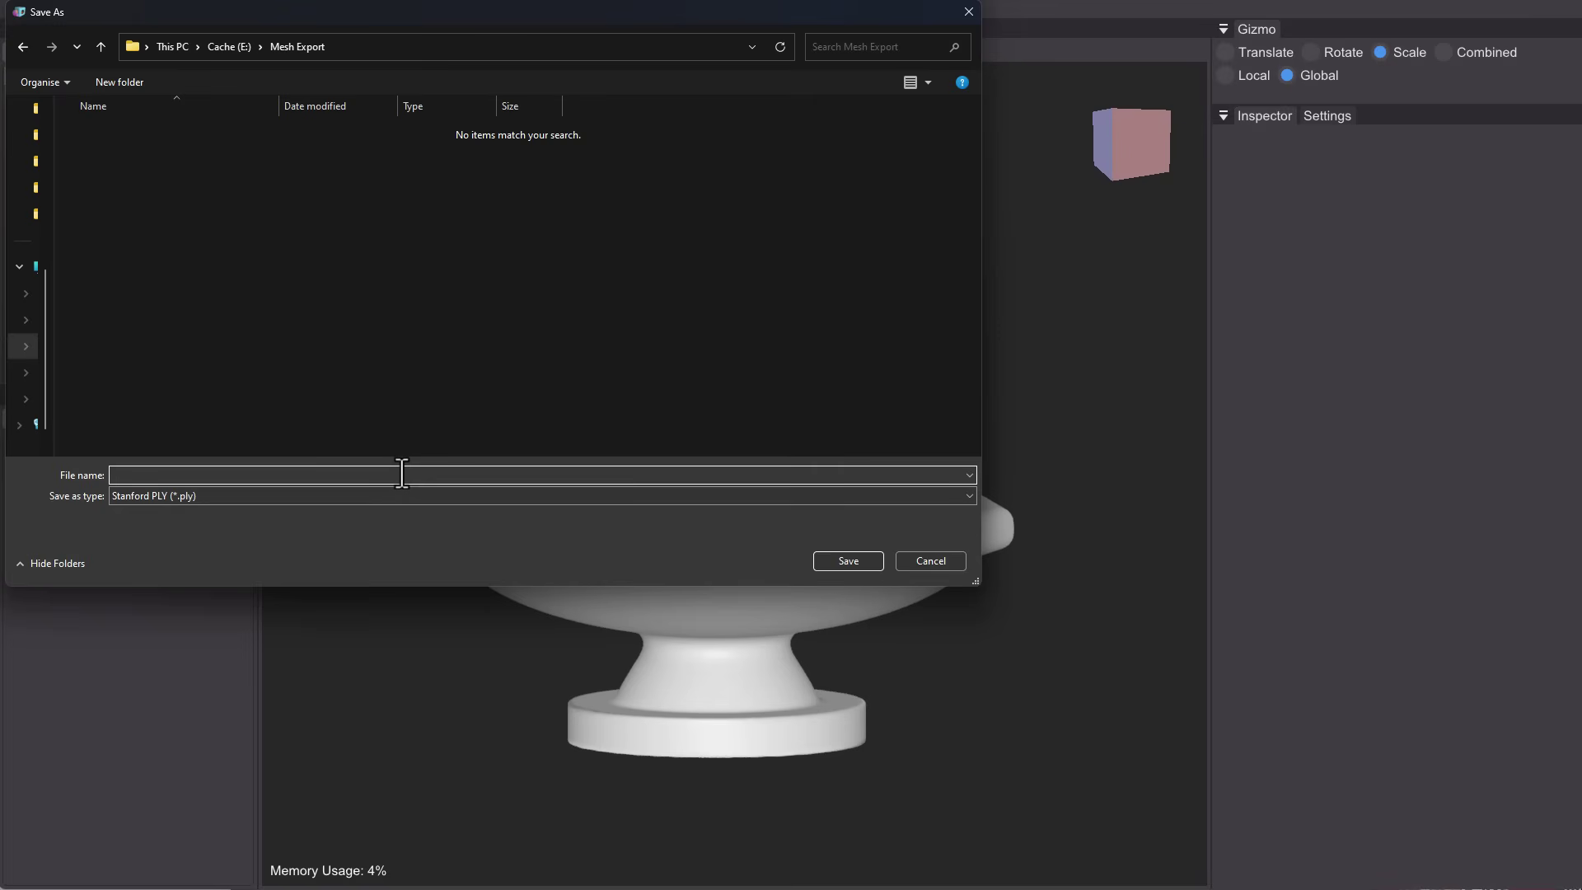
- Export the model to the Mesh Export folder as a Stanford PLY file named jelly Dessert
{"action": "type", "text": "jelly Desert"}
{"action": "key", "text": "Return"}
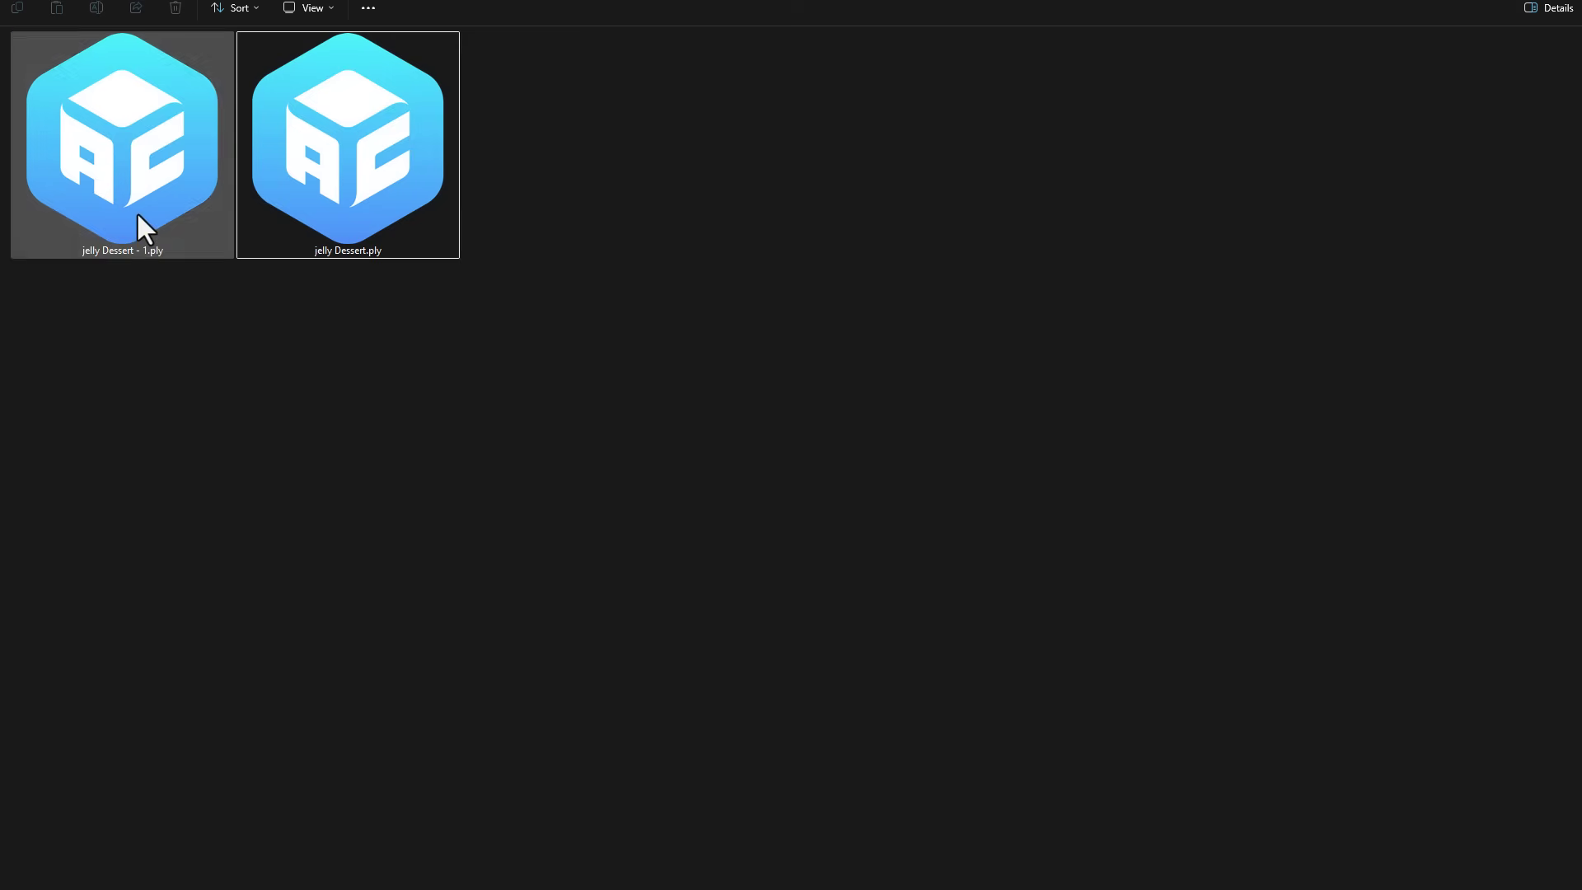
- Select jelly Dessert.ply and jelly Dessert - 1.ply in the folder, switch to Blender and import both into the scene
{"action": "left_click", "coordinate": [223, 231]}
{"action": "left_click", "coordinate": [353, 211]}
{"action": "left_click_drag", "start_coordinate": [622, 347], "coordinate": [216, 173]}
{"action": "left_click_drag", "start_coordinate": [353, 185], "coordinate": [863, 477]}
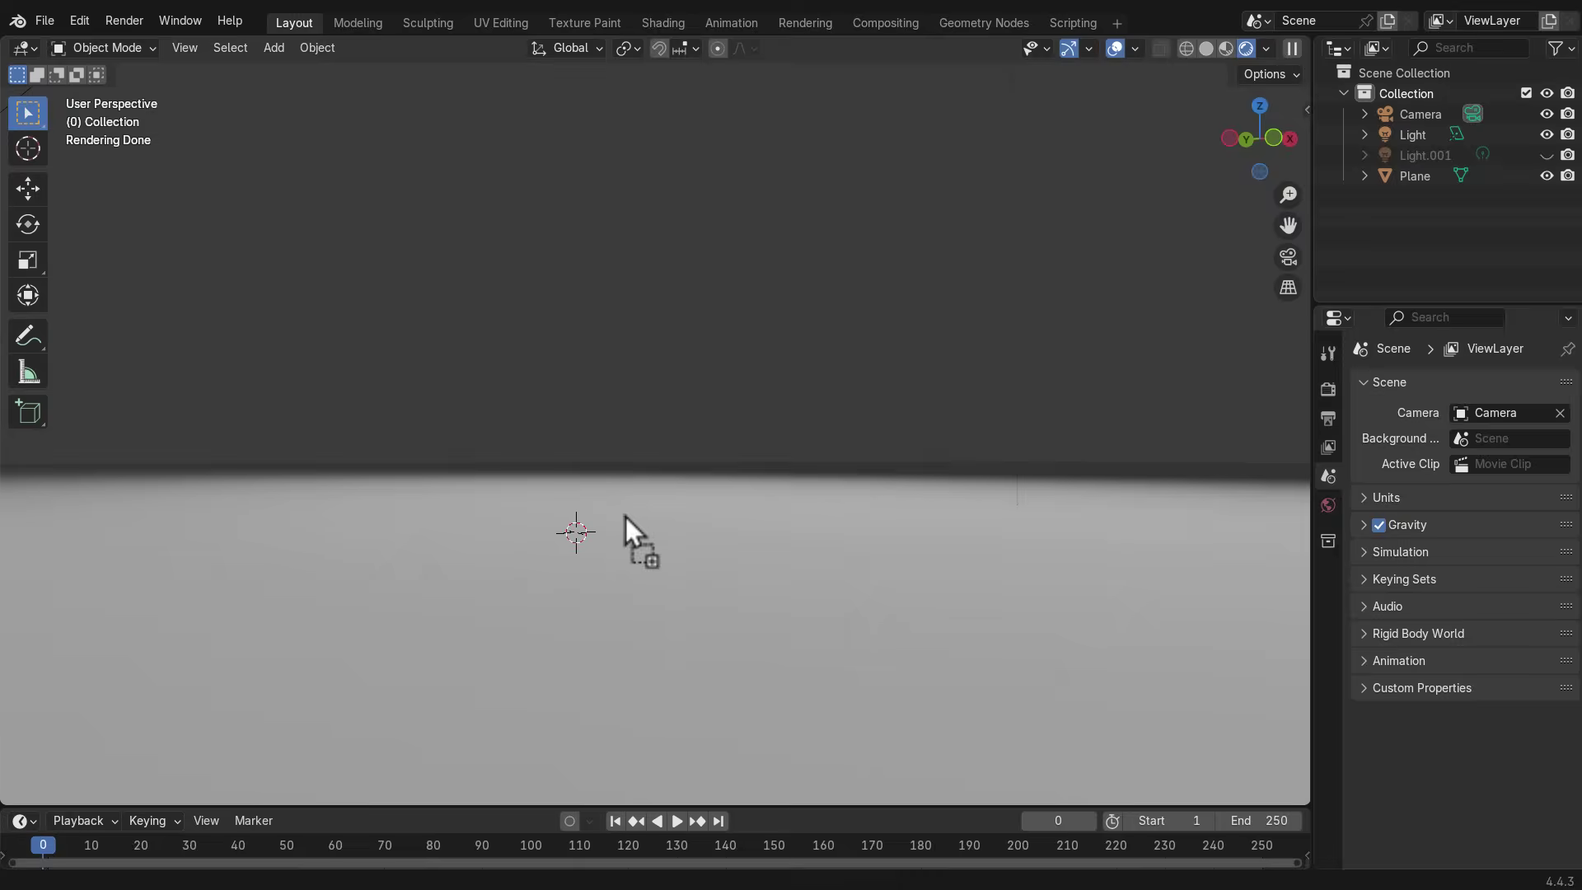
{"action": "left_click_drag", "start_coordinate": [626, 532], "coordinate": [626, 531]}
{"action": "left_click", "coordinate": [615, 750]}
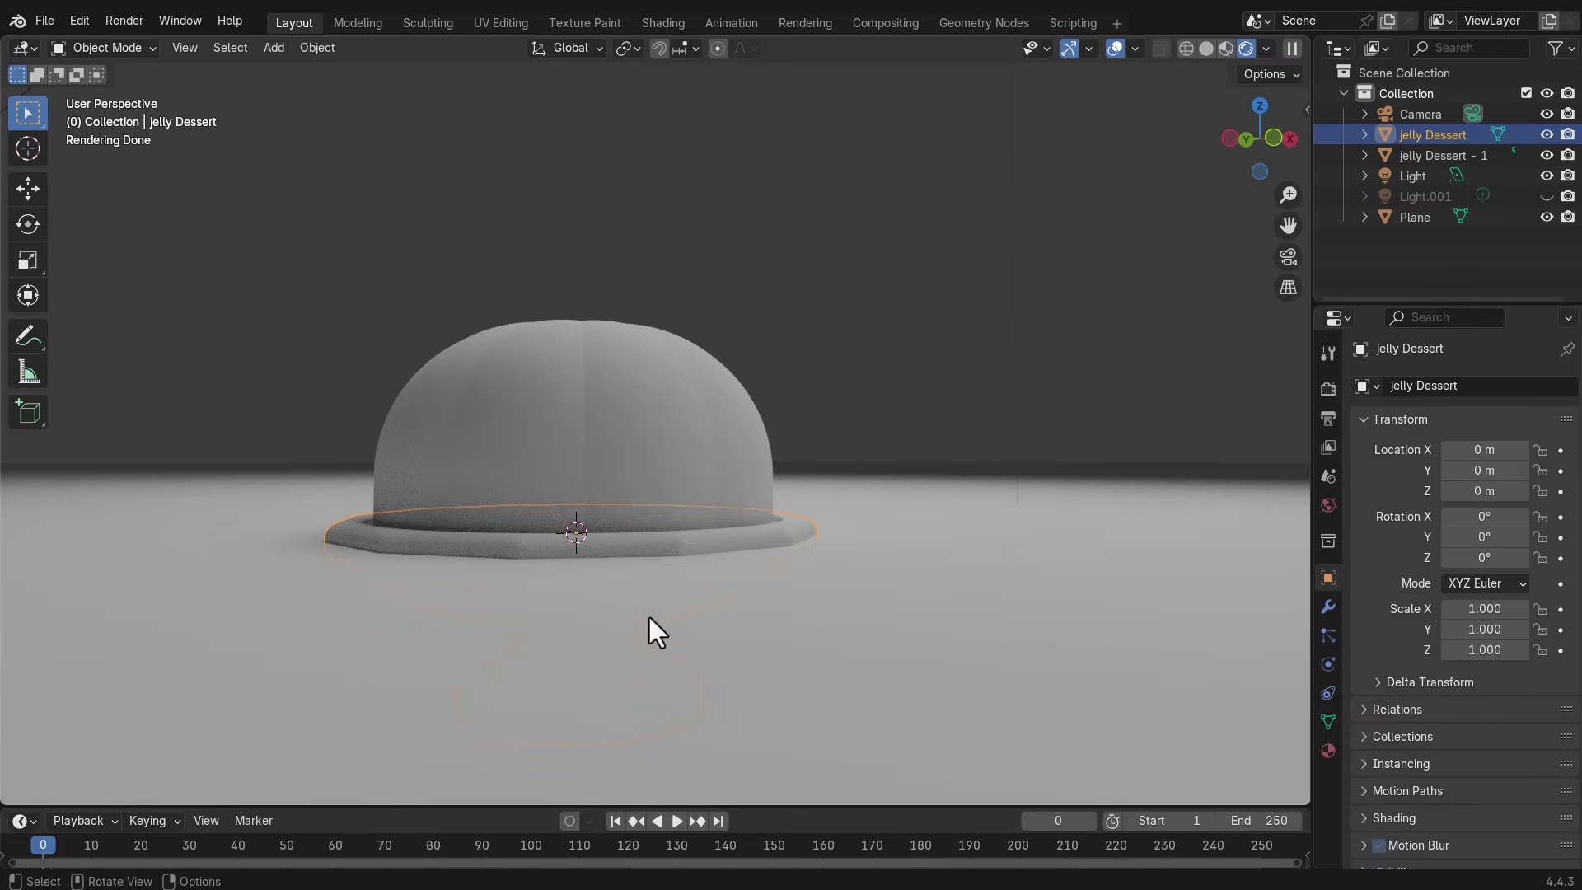
- Select the dome and bowl meshes together and raise them to Z 0.89241 m so the bowl stands on the plane
{"action": "middle_click_drag", "start_coordinate": [719, 633], "coordinate": [669, 653]}
{"action": "left_click", "coordinate": [633, 481], "text": "shift"}
{"action": "left_click", "coordinate": [28, 189]}
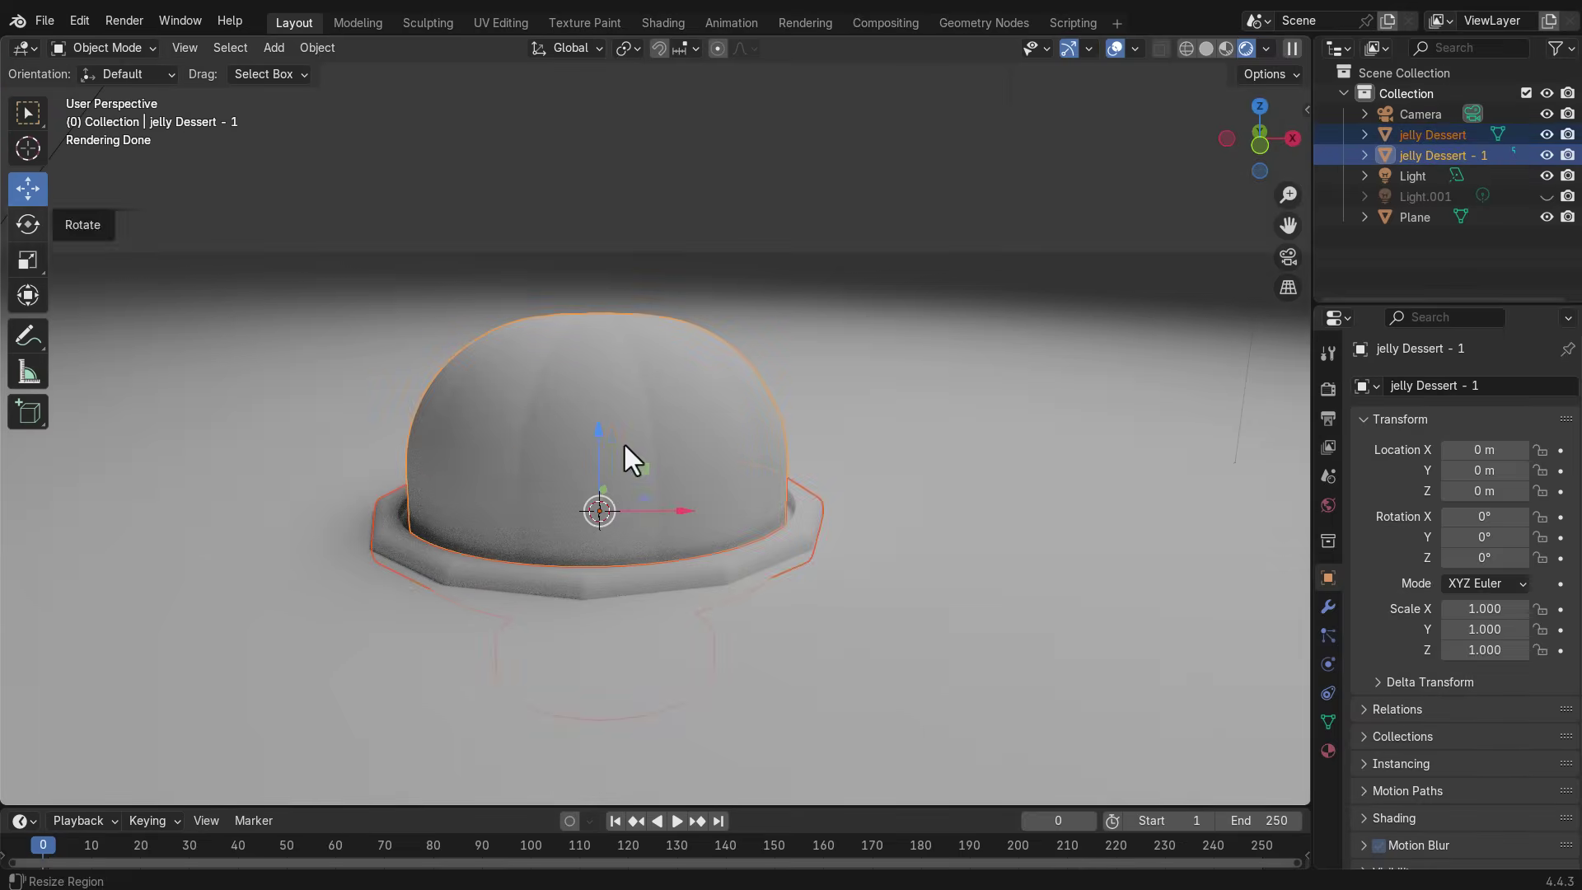
{"action": "left_click_drag", "start_coordinate": [623, 441], "coordinate": [591, 348]}
{"action": "left_click", "coordinate": [591, 355]}
{"action": "left_click", "coordinate": [560, 572], "text": "shift"}
{"action": "left_click_drag", "start_coordinate": [599, 431], "coordinate": [498, 269]}
{"action": "left_click_drag", "start_coordinate": [663, 578], "coordinate": [775, 536], "text": "alt"}
{"action": "middle_click_drag", "start_coordinate": [774, 533], "coordinate": [968, 386]}
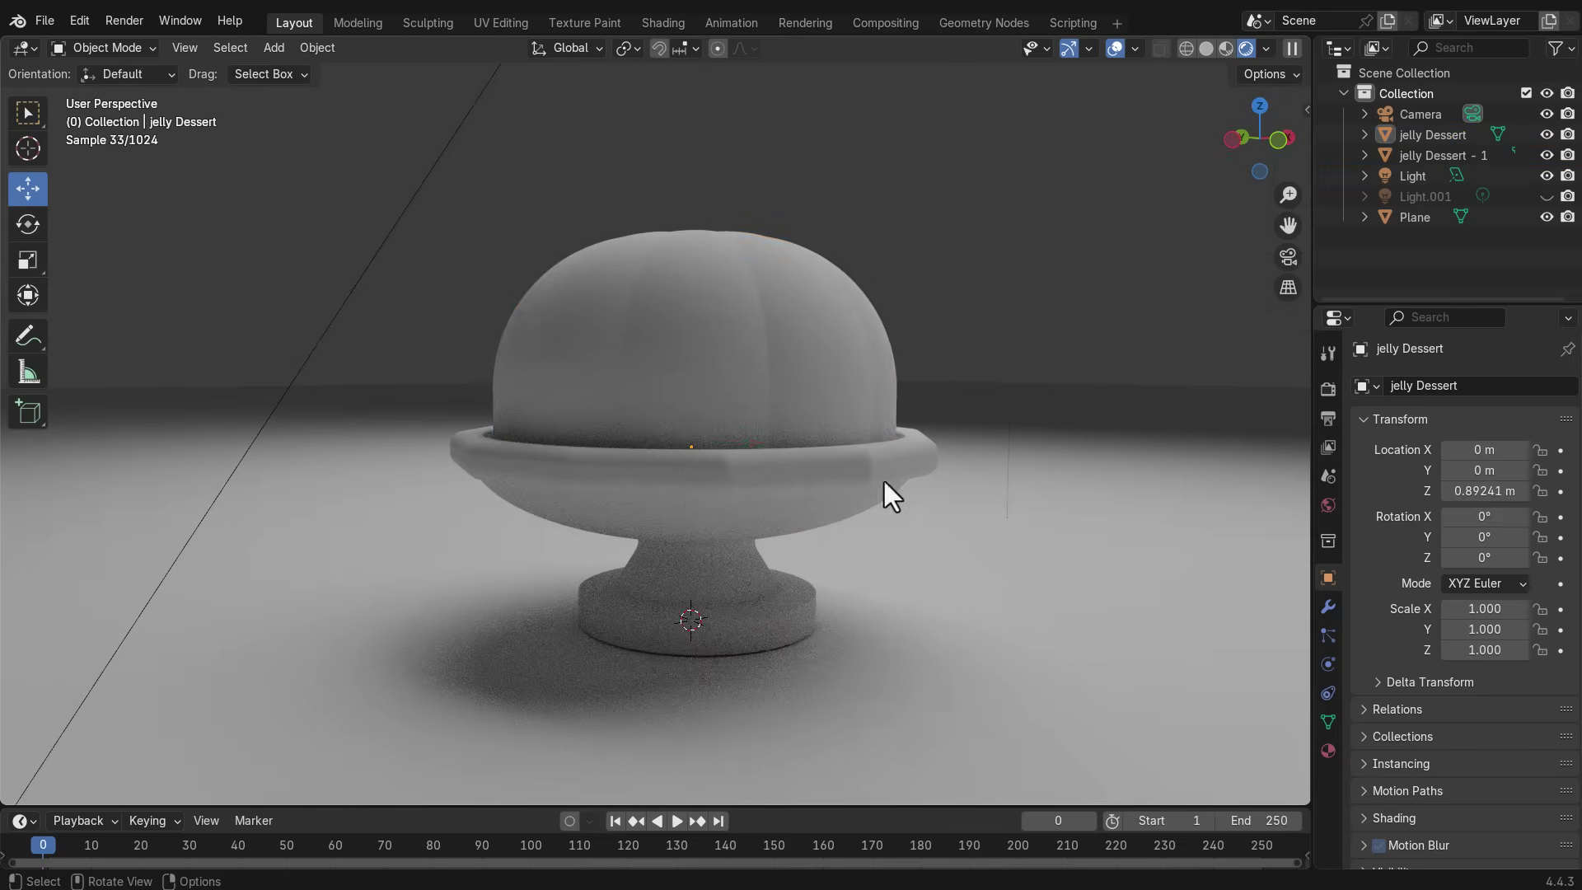
- Give the jelly dome a new material and expand its Subsurface settings
{"action": "left_click", "coordinate": [865, 450]}
{"action": "left_click", "coordinate": [1328, 751]}
{"action": "left_click", "coordinate": [1490, 472]}
{"action": "scroll", "coordinate": [1451, 651], "scroll_direction": "down", "scroll_amount": 5}
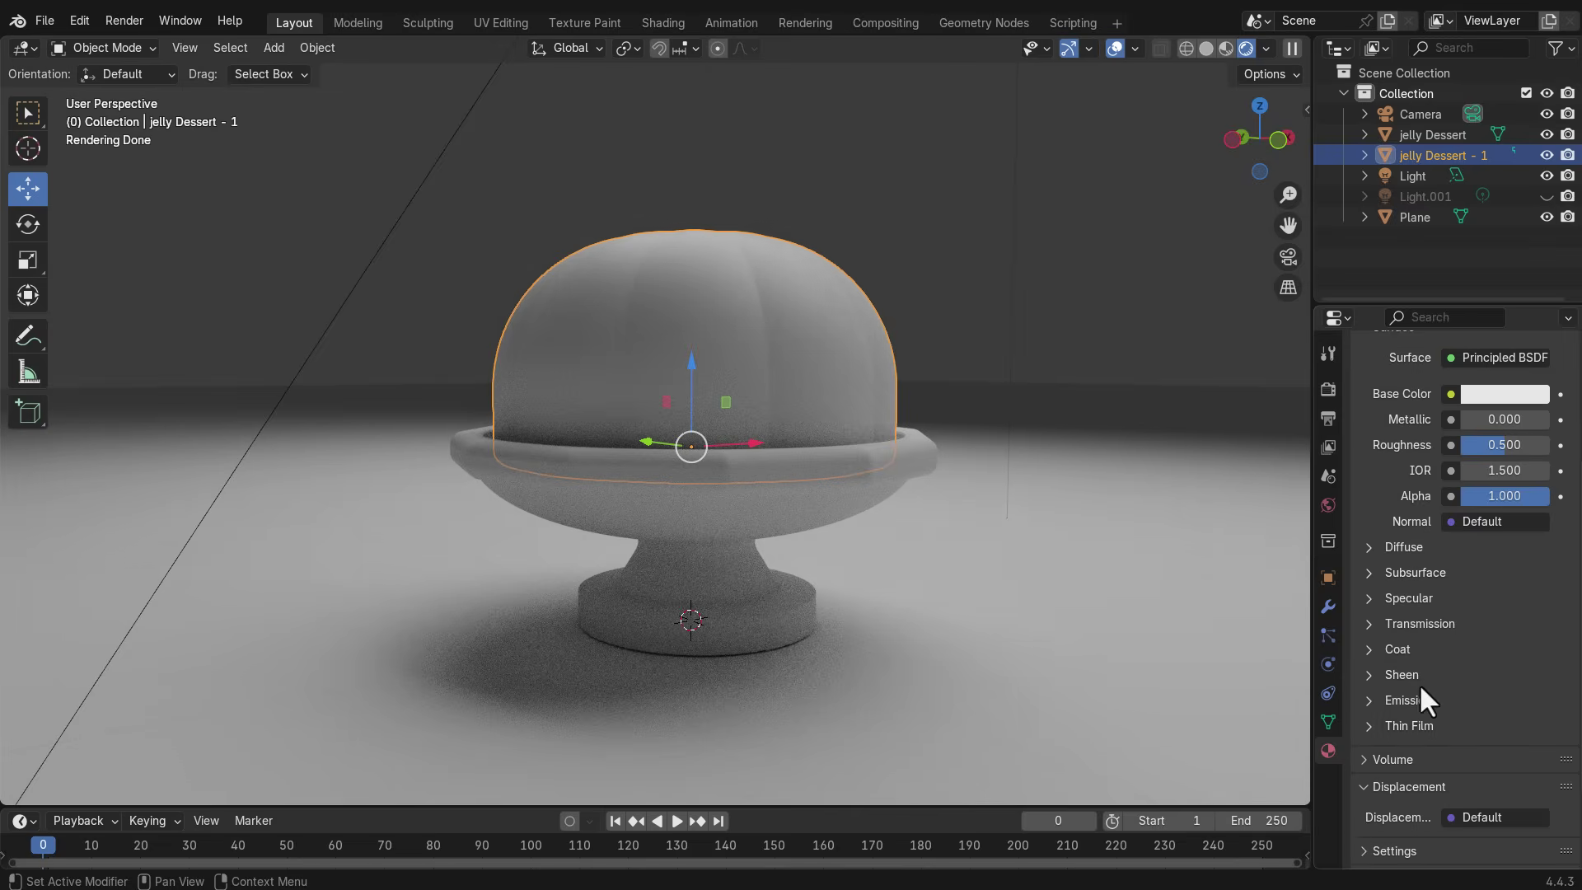
{"action": "left_click", "coordinate": [1375, 572]}
- Change the base color of the dome's material to a bright crimson red
{"action": "left_click", "coordinate": [1498, 395]}
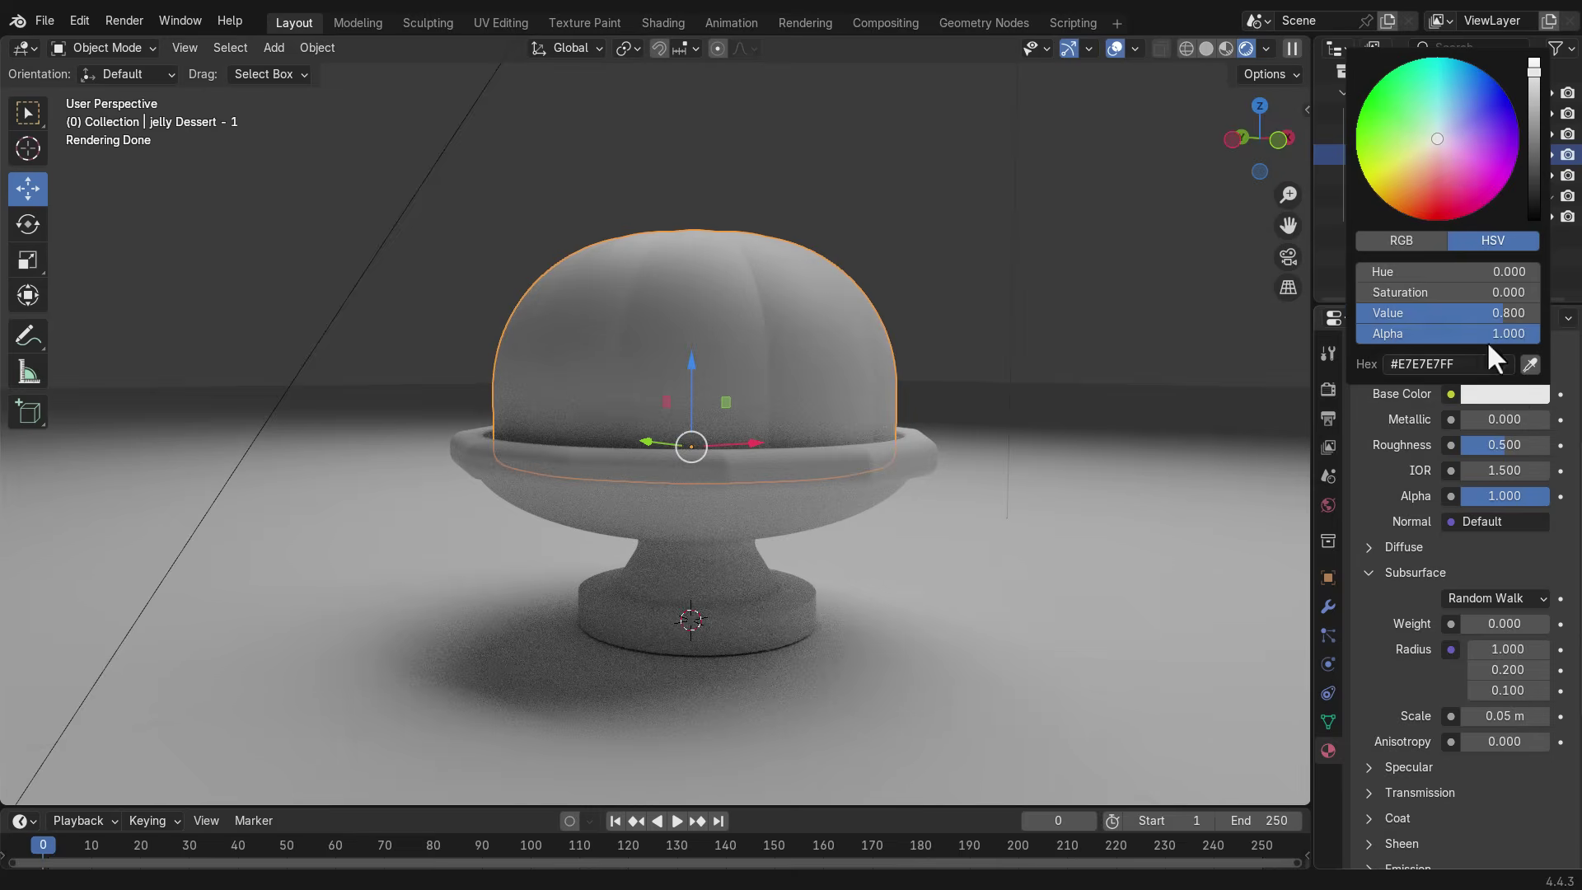
{"action": "left_click", "coordinate": [1534, 364]}
{"action": "left_click", "coordinate": [782, 447]}
{"action": "scroll", "coordinate": [1508, 554], "scroll_direction": "up", "scroll_amount": 1}
{"action": "scroll", "coordinate": [1507, 553], "scroll_direction": "up", "scroll_amount": 1}
{"action": "left_click", "coordinate": [1506, 482]}
{"action": "left_click", "coordinate": [1470, 286]}
{"action": "left_click_drag", "start_coordinate": [1534, 248], "coordinate": [1534, 138]}
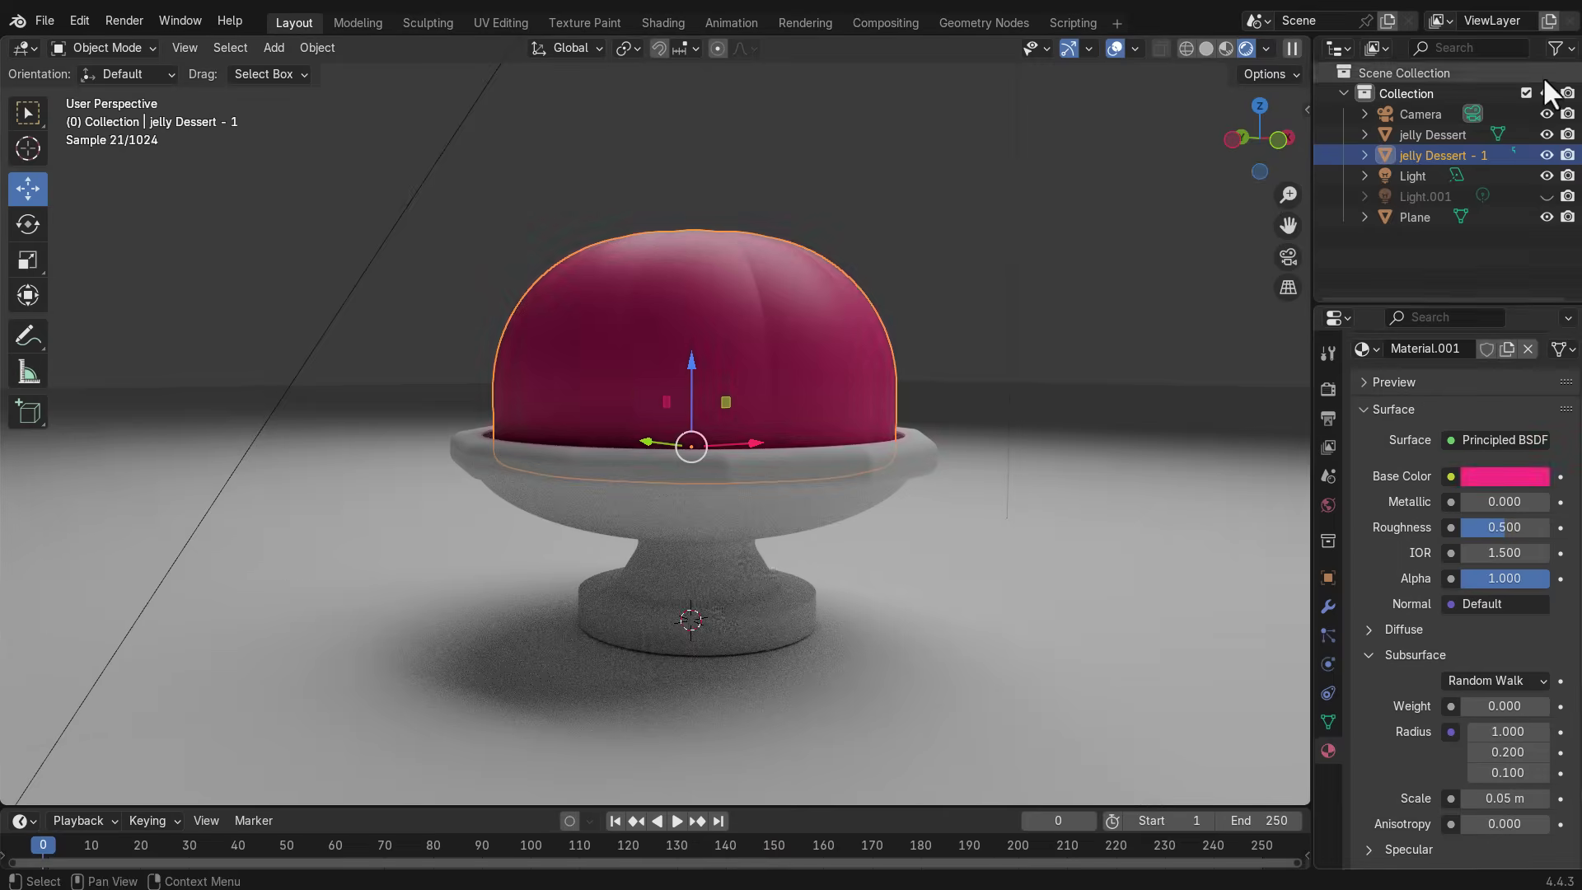
{"action": "left_click", "coordinate": [1506, 476]}
{"action": "left_click_drag", "start_coordinate": [1474, 282], "coordinate": [1454, 296]}
- Set the dome material's subsurface weight and transmission weight to 1.000, and deselect the dome
{"action": "left_click_drag", "start_coordinate": [1476, 707], "coordinate": [1550, 735]}
{"action": "scroll", "coordinate": [1471, 775], "scroll_direction": "down", "scroll_amount": 5}
{"action": "left_click", "coordinate": [1420, 710]}
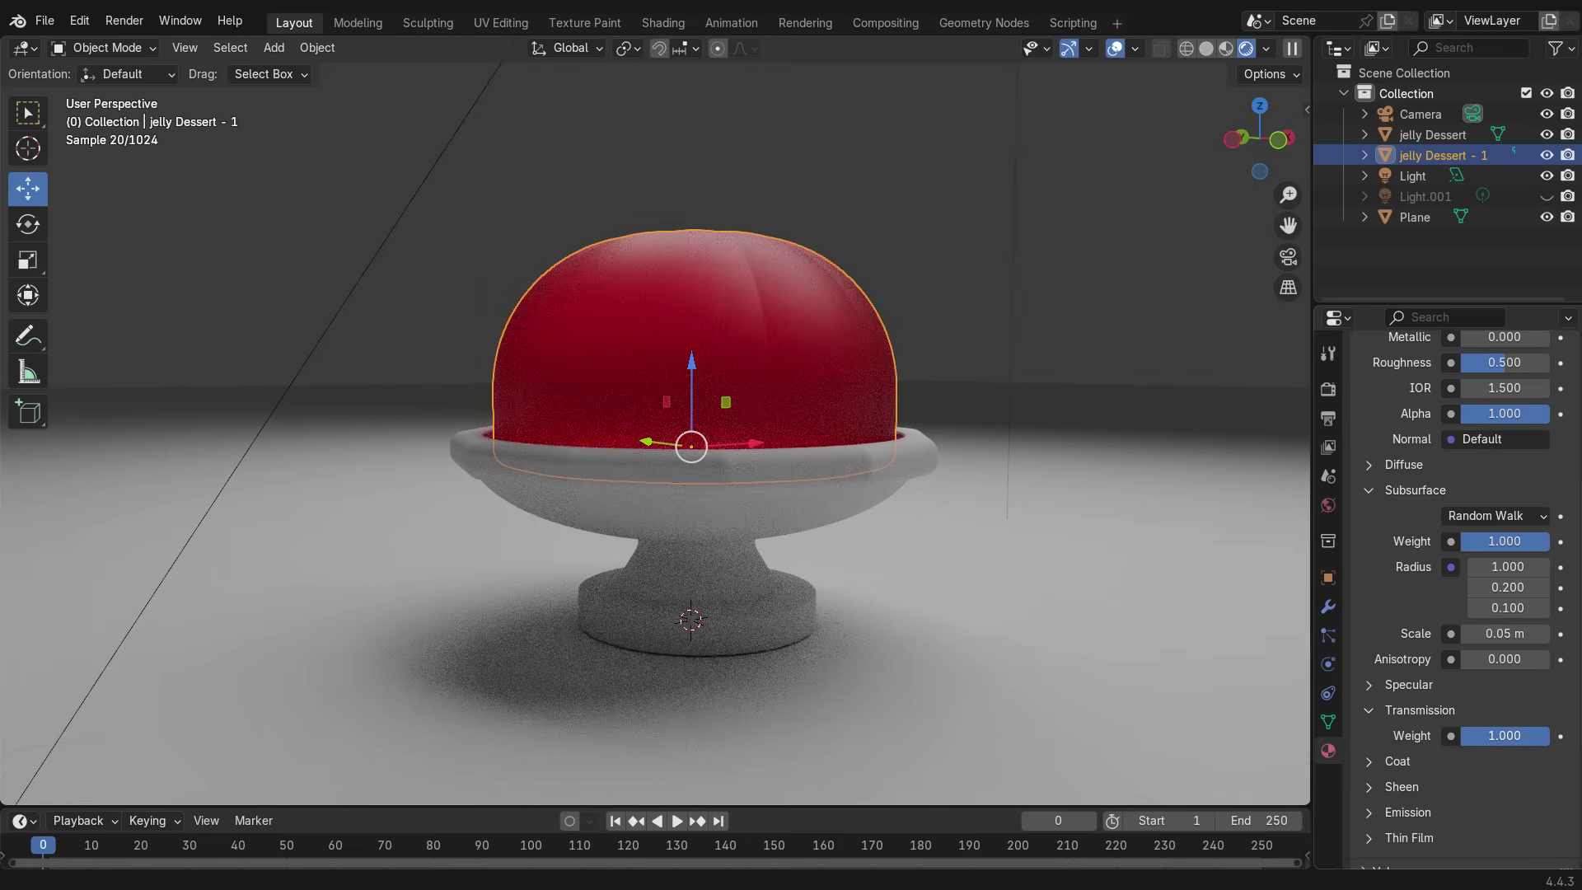
{"action": "left_click", "coordinate": [926, 335]}
- Give the bowl a new material and set its transmission weight to 0.835
{"action": "left_click", "coordinate": [763, 478]}
{"action": "left_click", "coordinate": [1409, 472]}
{"action": "scroll", "coordinate": [1448, 815], "scroll_direction": "down", "scroll_amount": 6}
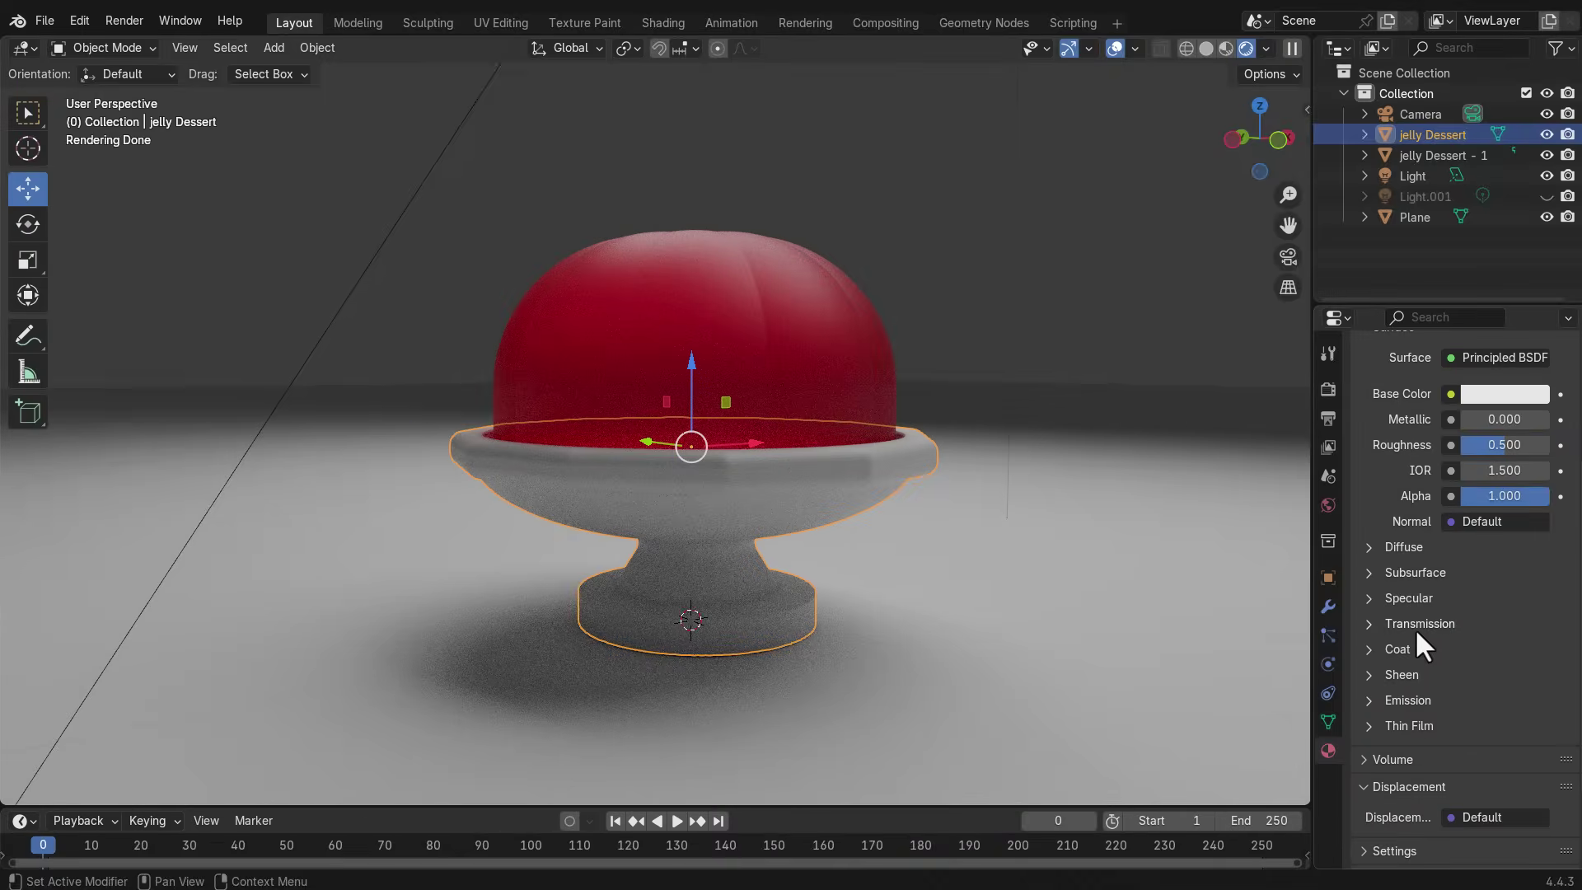
{"action": "left_click", "coordinate": [1416, 624]}
{"action": "left_click_drag", "start_coordinate": [1475, 650], "coordinate": [1535, 650]}
- Adjust the coat weight of the bowl's material and collapse its open settings groups
{"action": "left_click", "coordinate": [1398, 675]}
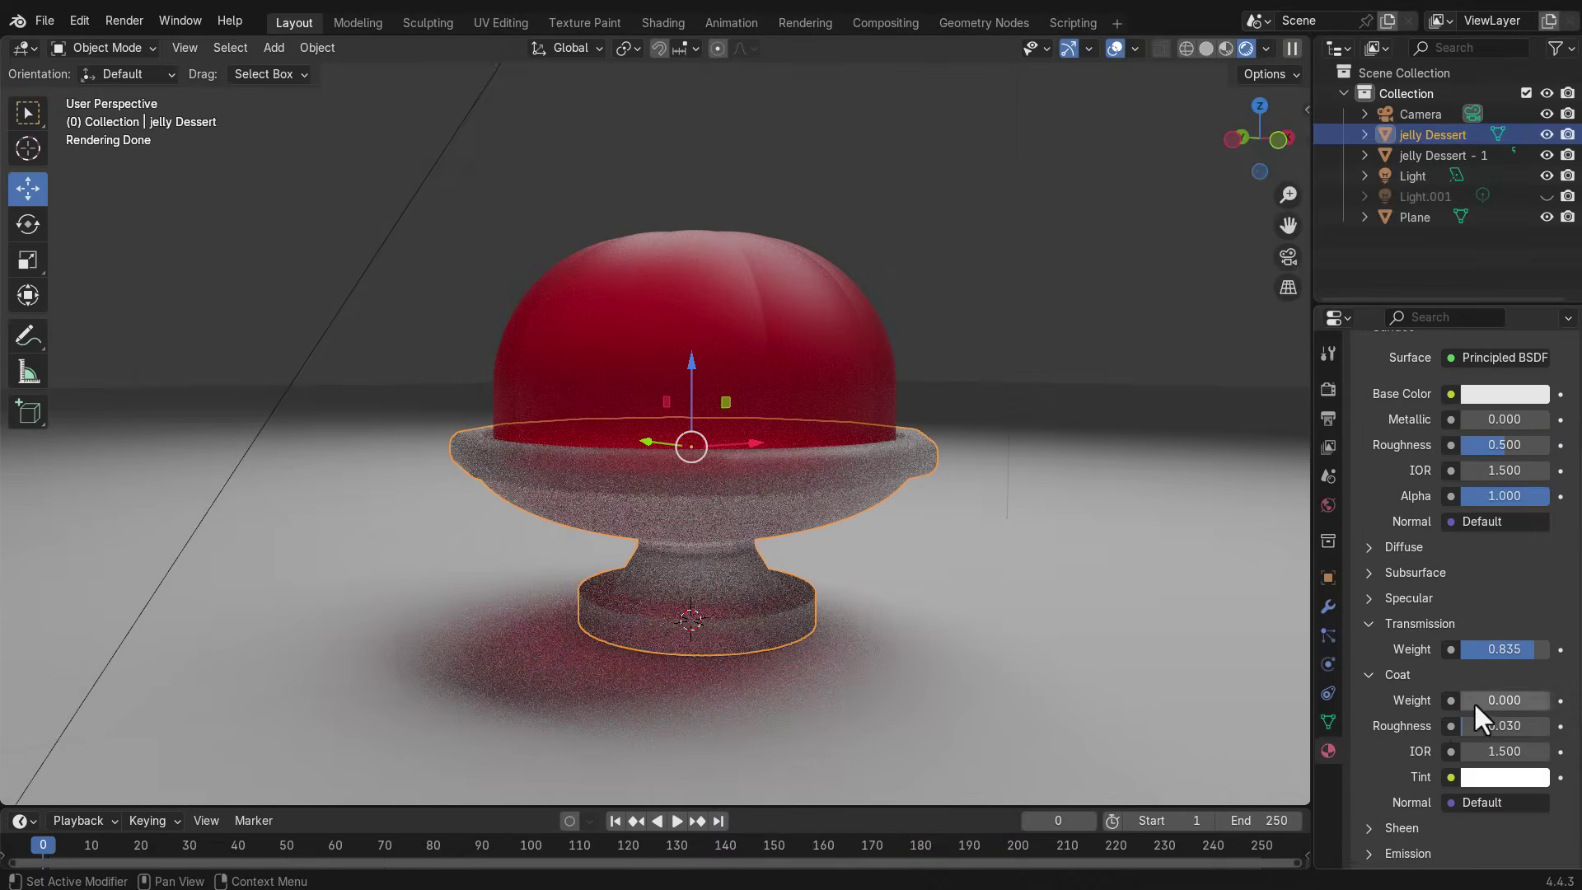
{"action": "mouse_move", "coordinate": [1473, 701]}
{"action": "left_mouse_down"}
{"action": "mouse_move", "coordinate": [1536, 650]}
{"action": "mouse_move", "coordinate": [1472, 700]}
{"action": "left_mouse_up"}
{"action": "left_click", "coordinate": [1385, 626]}
{"action": "left_click", "coordinate": [1390, 649]}
{"action": "left_click", "coordinate": [1393, 625]}
{"action": "left_click", "coordinate": [1399, 675]}
- Turn on denoising for the viewport render and expand the denoiser options
{"action": "left_click", "coordinate": [1329, 389]}
{"action": "left_click", "coordinate": [1393, 399]}
{"action": "left_click", "coordinate": [1378, 399]}
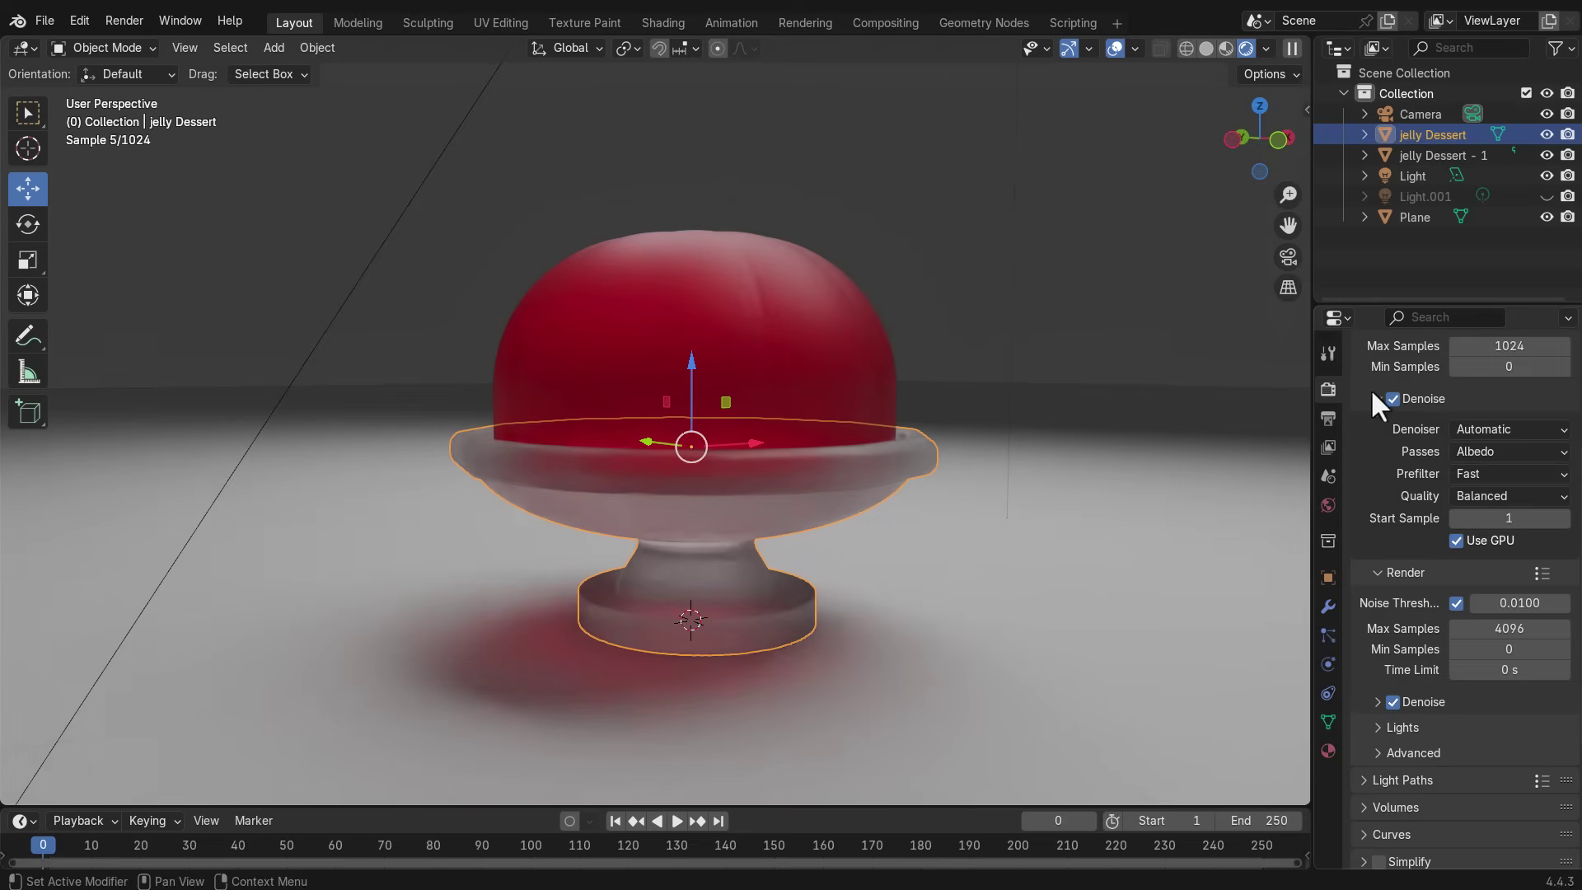
- Hide the viewport overlays, deselect everything and examine the rendered jelly dessert from several distances and angles
{"action": "left_click", "coordinate": [1114, 49]}
{"action": "key", "text": "alt+a"}
{"action": "middle_click_drag", "start_coordinate": [1112, 574], "coordinate": [838, 598]}
{"action": "scroll", "coordinate": [725, 435], "scroll_direction": "up", "scroll_amount": 2}
{"action": "scroll", "coordinate": [819, 489], "scroll_direction": "down", "scroll_amount": 4}
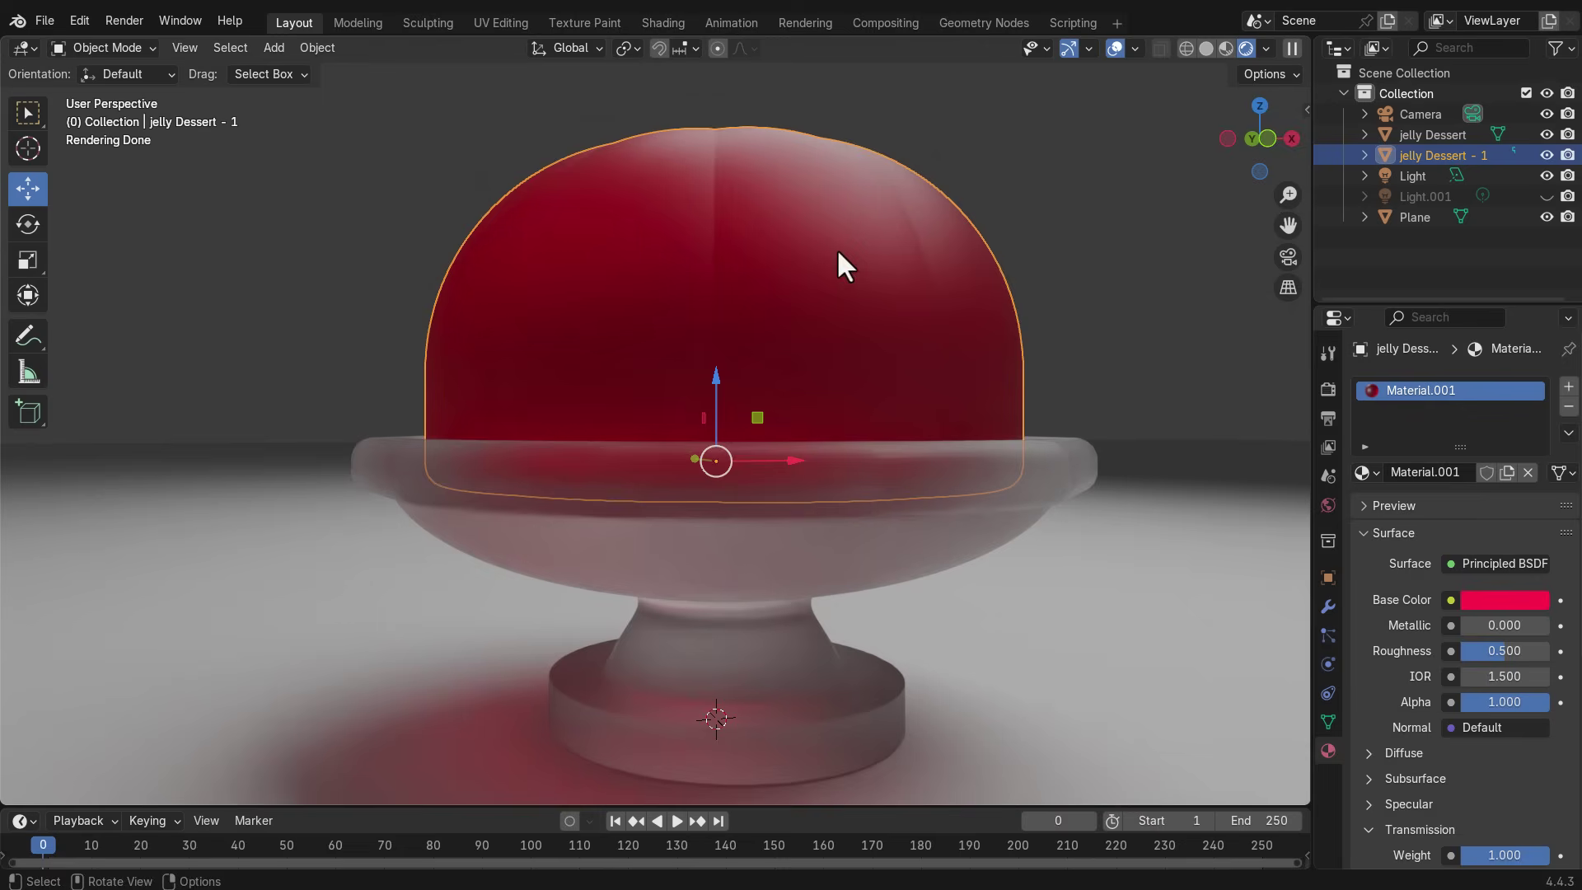
- Enable the geometry wireframe overlay and display the viewport in solid shading
{"action": "left_click", "coordinate": [1135, 50]}
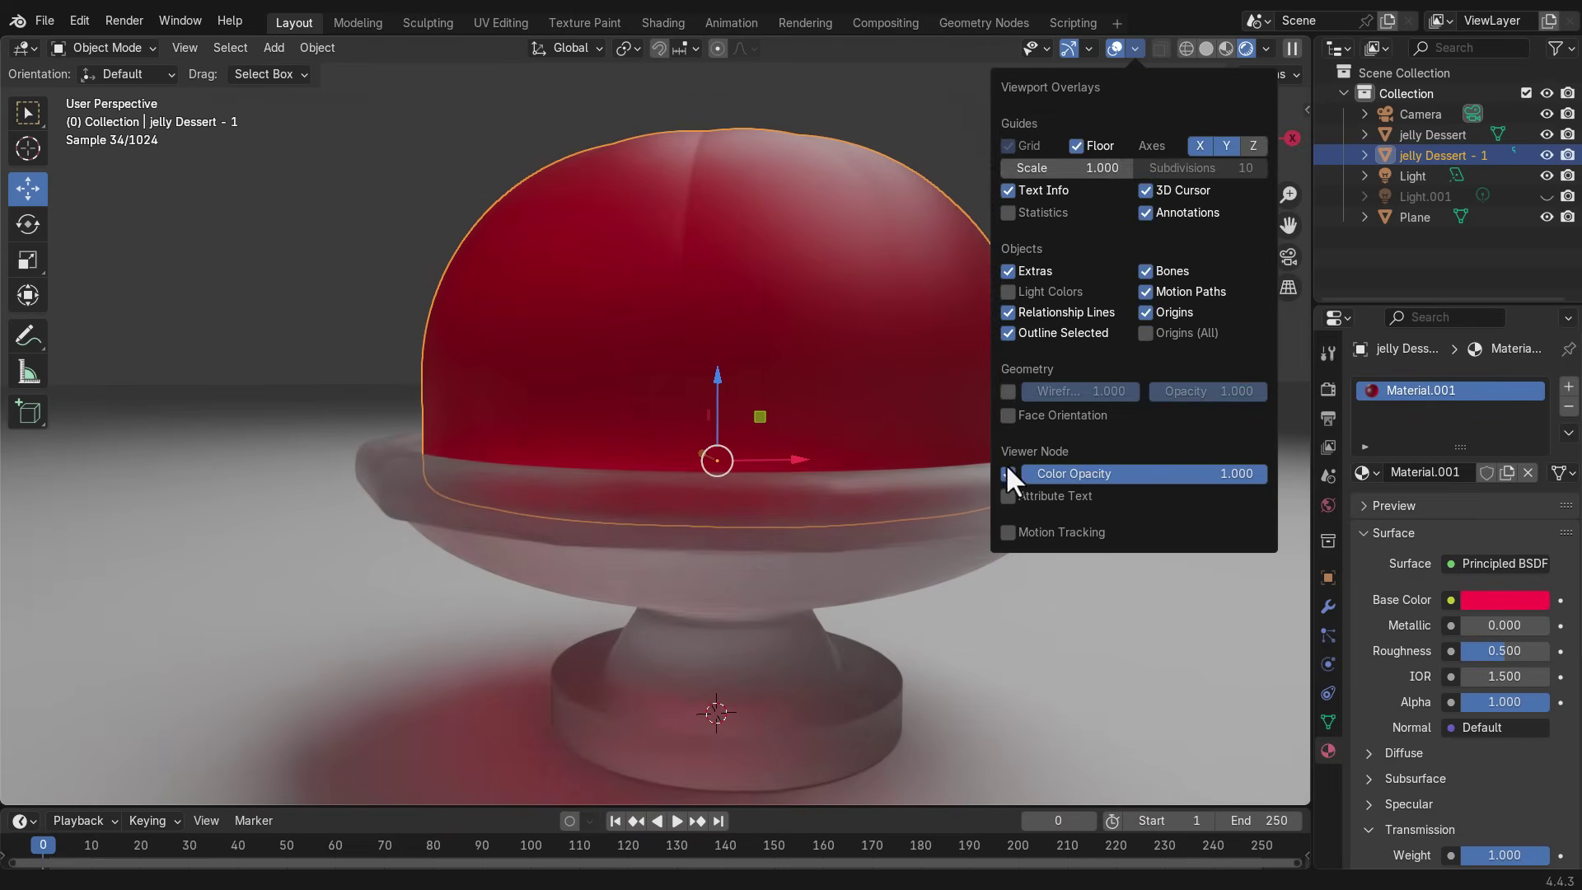
{"action": "left_click", "coordinate": [1008, 391]}
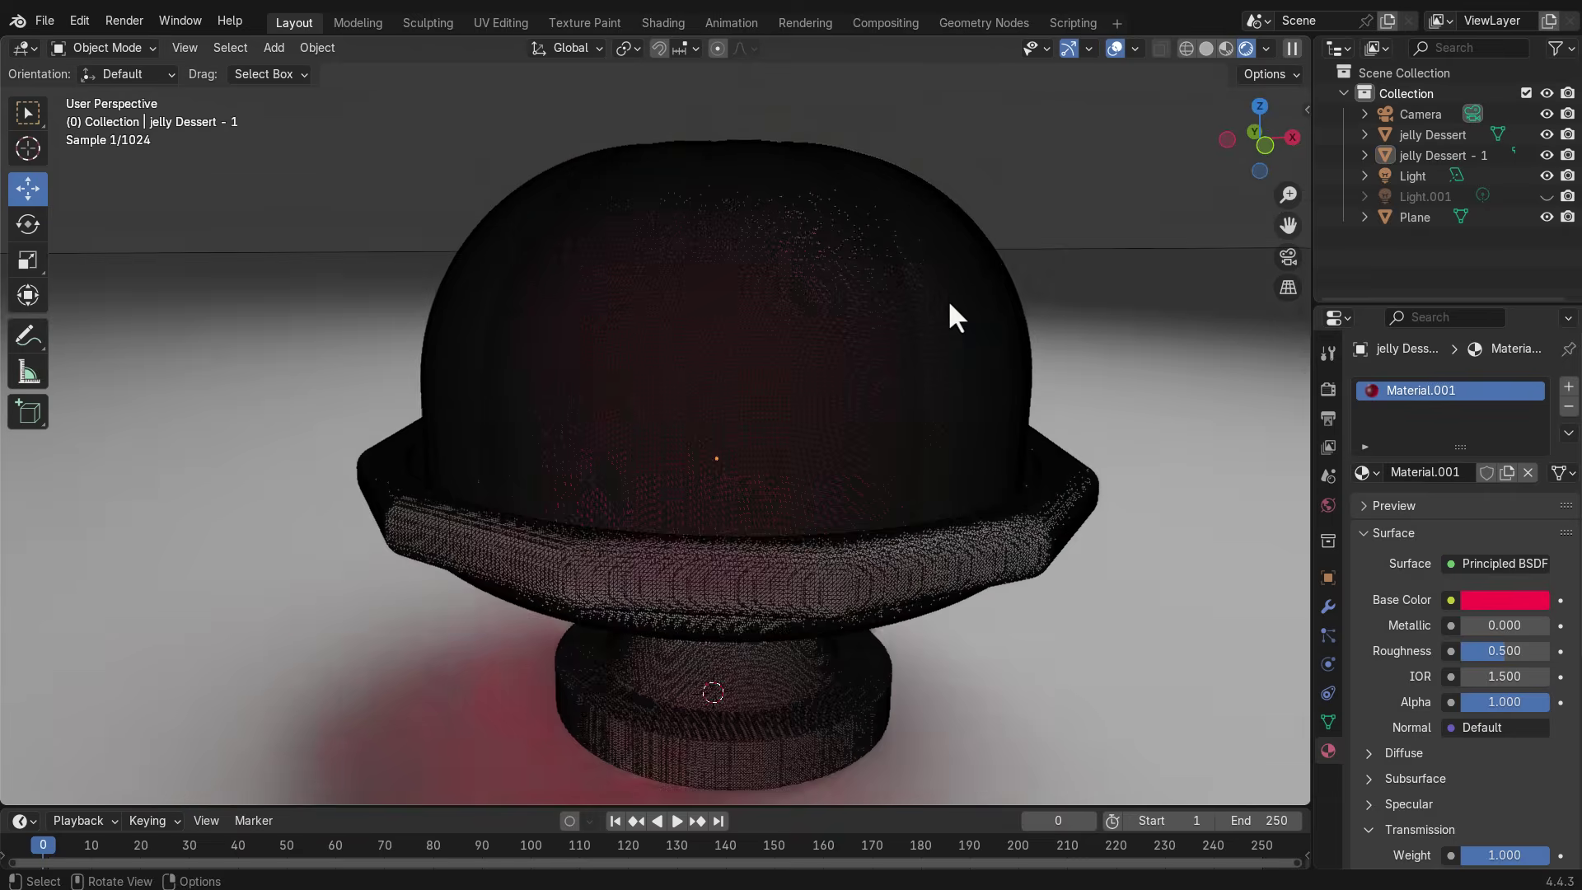
{"action": "left_click", "coordinate": [1207, 48]}
- Examine the triangle density of the imported dome and bowl meshes up close
{"action": "middle_click_drag", "start_coordinate": [1059, 244], "coordinate": [1032, 379]}
{"action": "scroll", "coordinate": [879, 381], "scroll_direction": "up", "scroll_amount": 5}
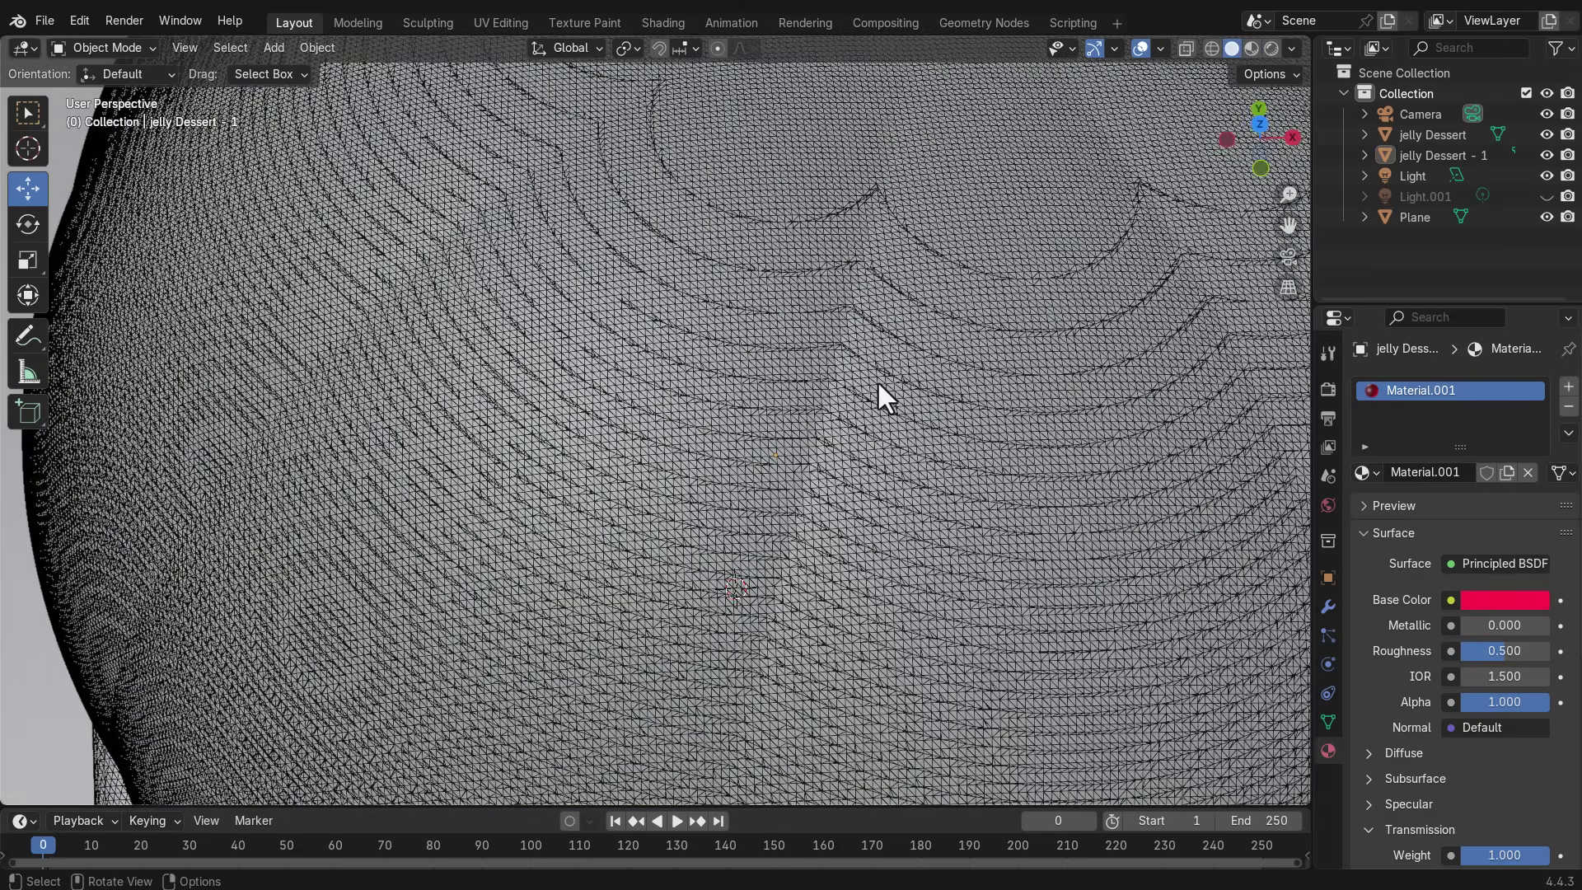
{"action": "scroll", "coordinate": [877, 382], "scroll_direction": "down", "scroll_amount": 6}
{"action": "scroll", "coordinate": [836, 391], "scroll_direction": "up", "scroll_amount": 3}
{"action": "middle_click_drag", "start_coordinate": [859, 434], "coordinate": [823, 575]}
{"action": "scroll", "coordinate": [836, 391], "scroll_direction": "up", "scroll_amount": 8}
{"action": "scroll", "coordinate": [837, 391], "scroll_direction": "down", "scroll_amount": 10}
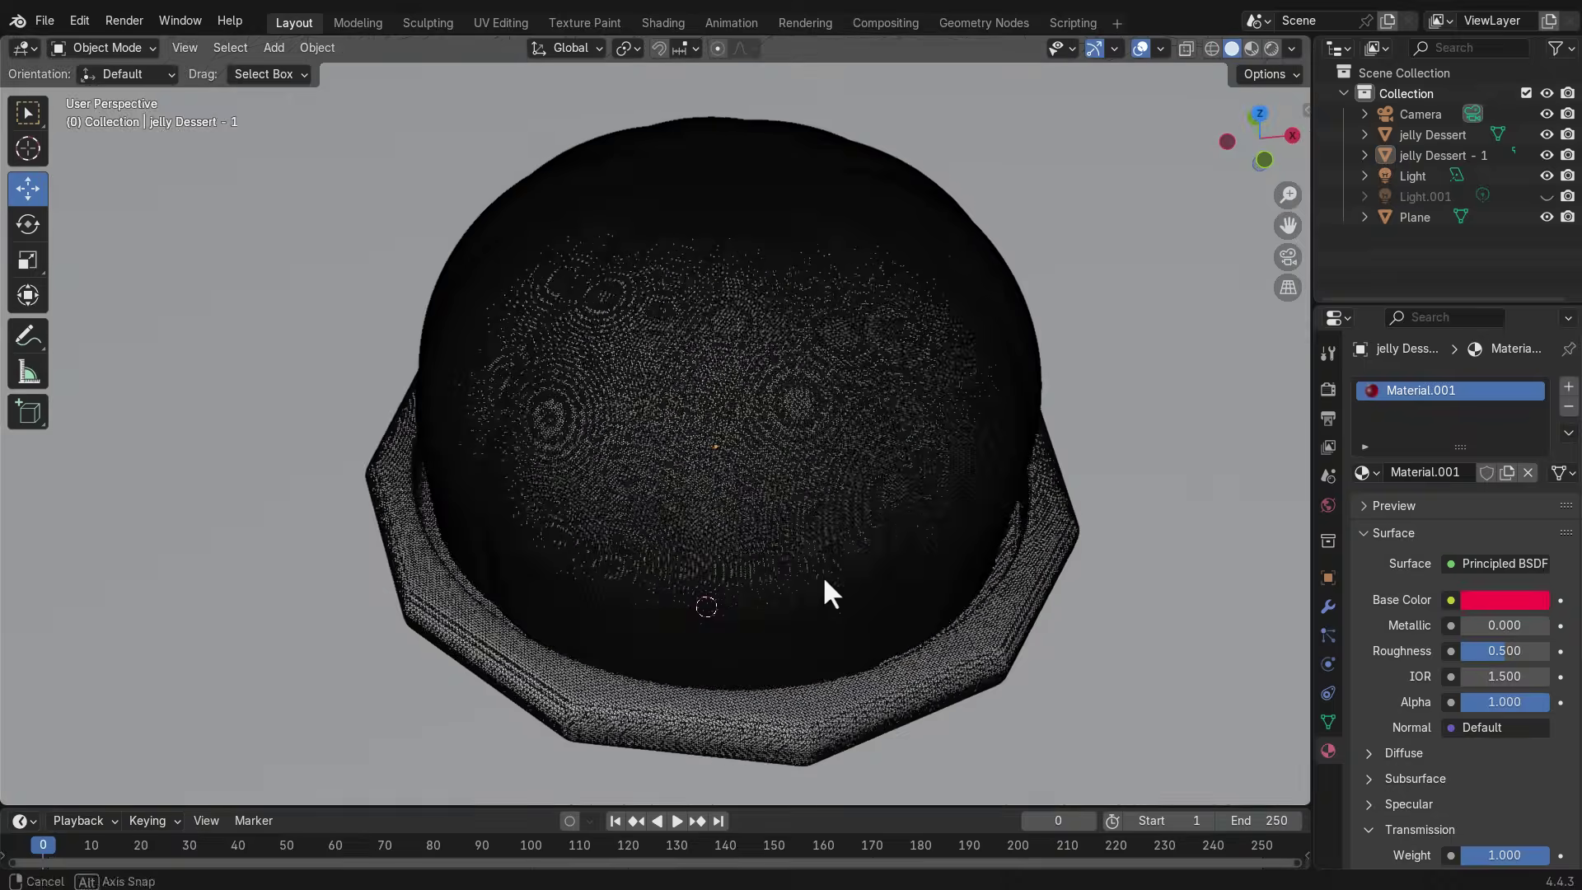
- Add a Remesh modifier to the jelly dome
{"action": "left_click", "coordinate": [857, 359]}
{"action": "middle_click_drag", "start_coordinate": [922, 462], "coordinate": [936, 319]}
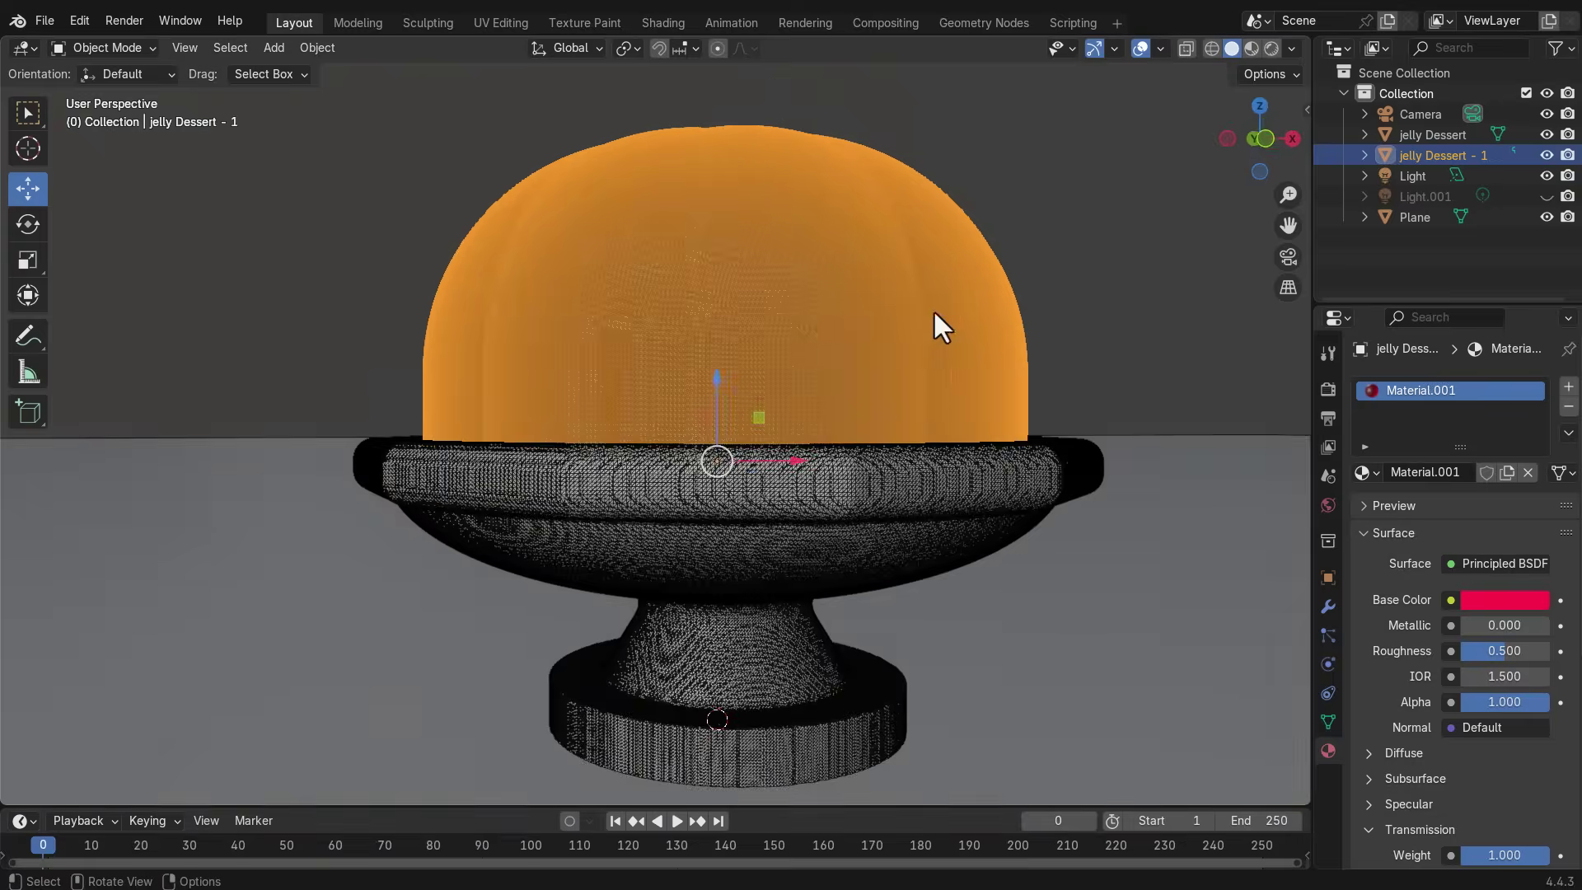
{"action": "left_click", "coordinate": [1328, 577]}
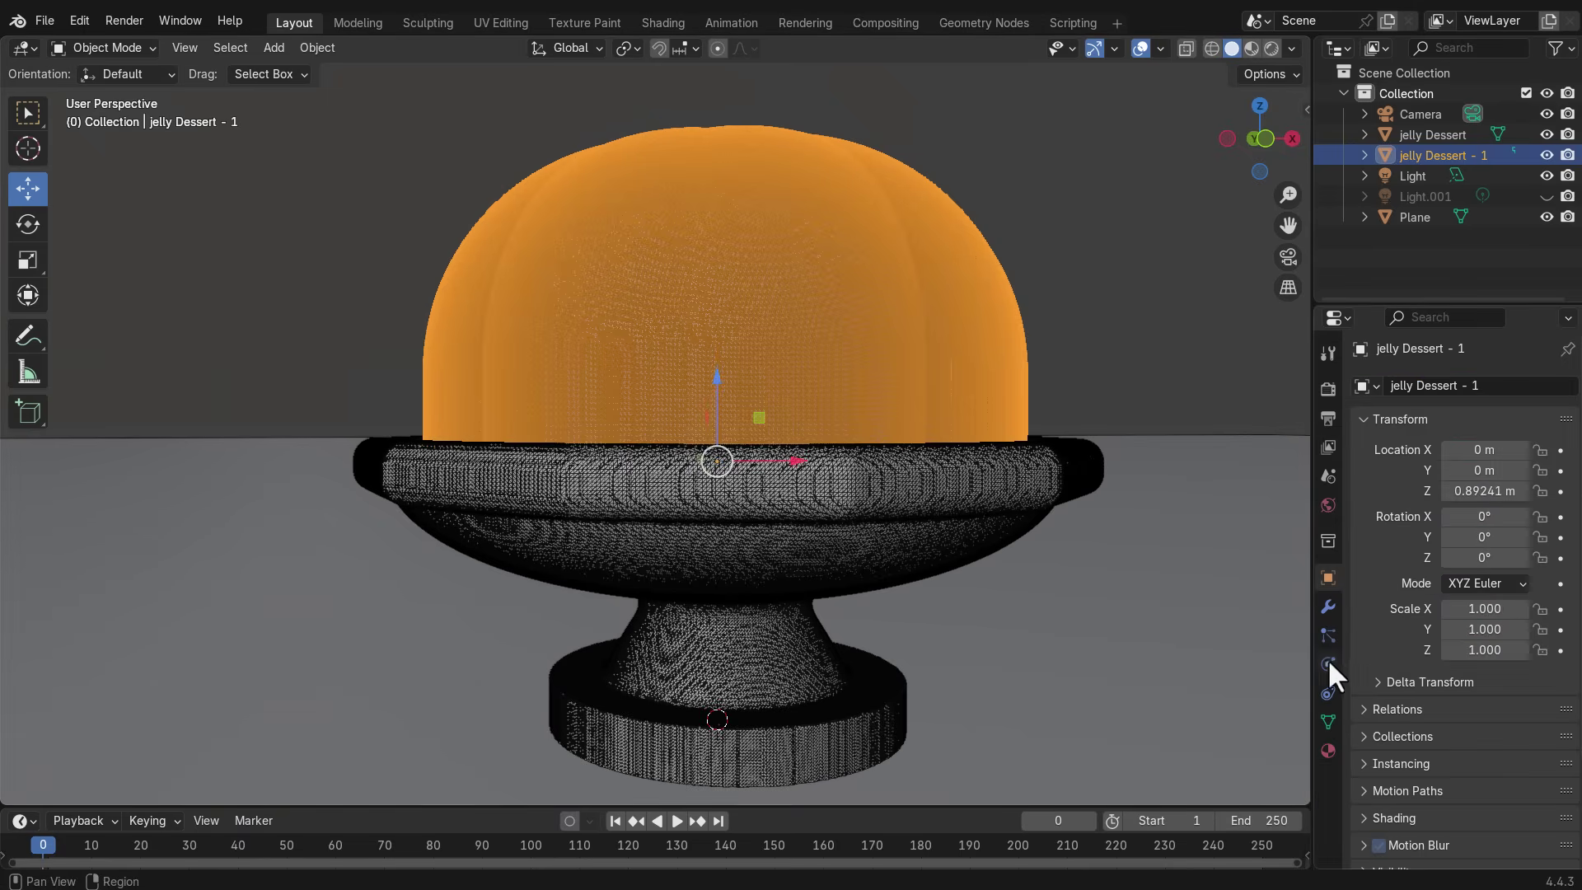
{"action": "left_click", "coordinate": [1328, 607]}
{"action": "left_click", "coordinate": [1455, 384]}
{"action": "type", "text": "rem"}
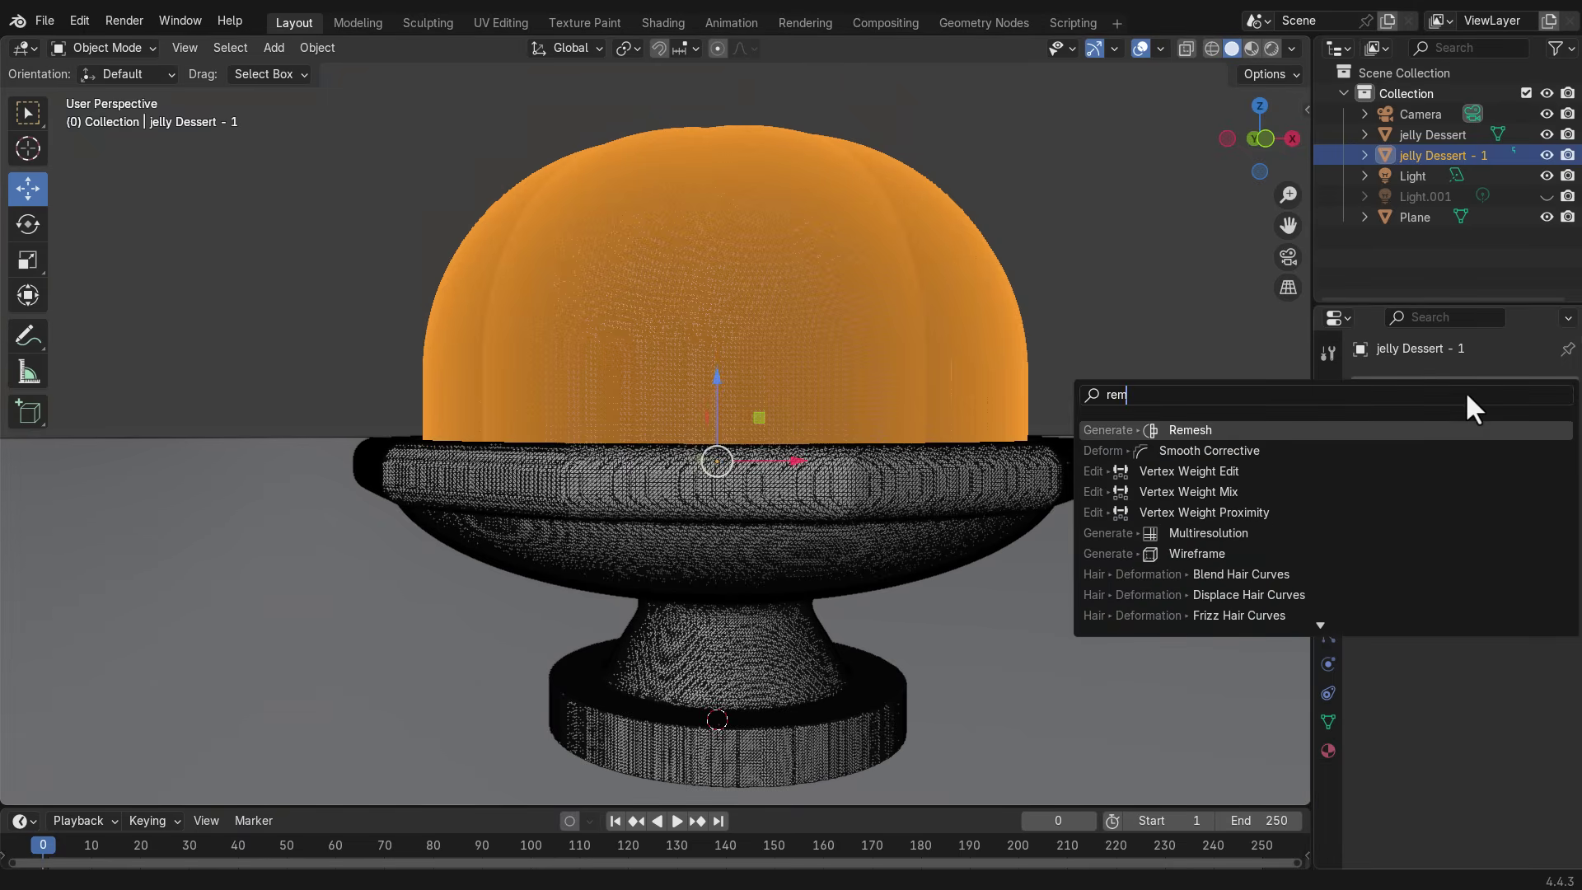
{"action": "key", "text": "Return"}
{"action": "middle_click_drag", "start_coordinate": [948, 388], "coordinate": [918, 339]}
- Try a Remesh modifier with a voxel size of 0.112 m on the bowl and remove it
{"action": "left_click", "coordinate": [888, 557]}
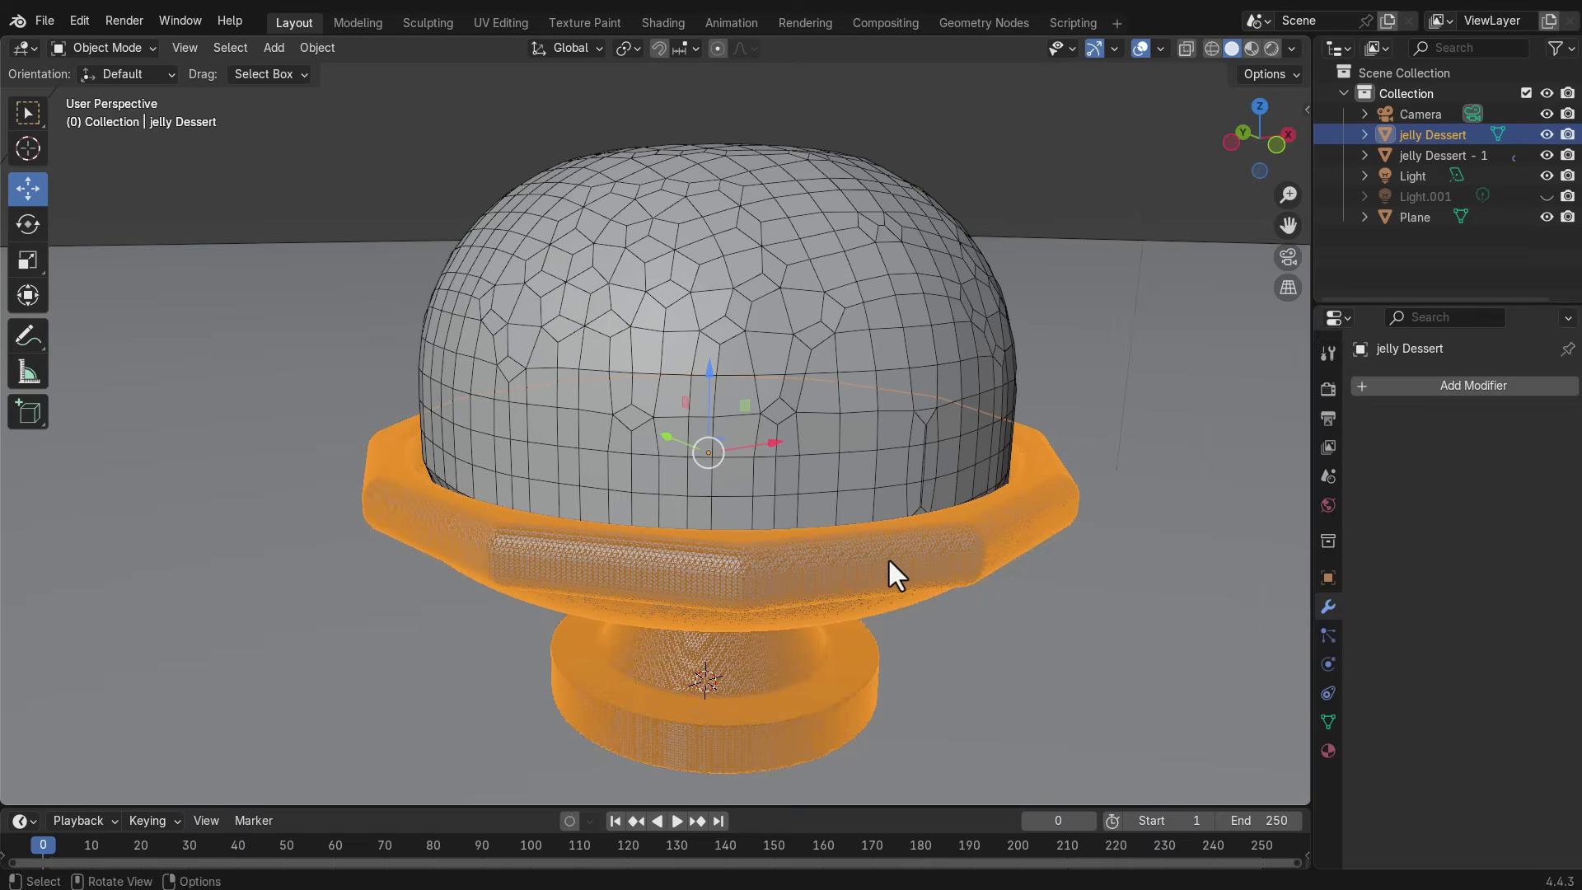
{"action": "left_click", "coordinate": [1474, 385]}
{"action": "type", "text": "rem"}
{"action": "key", "text": "Return"}
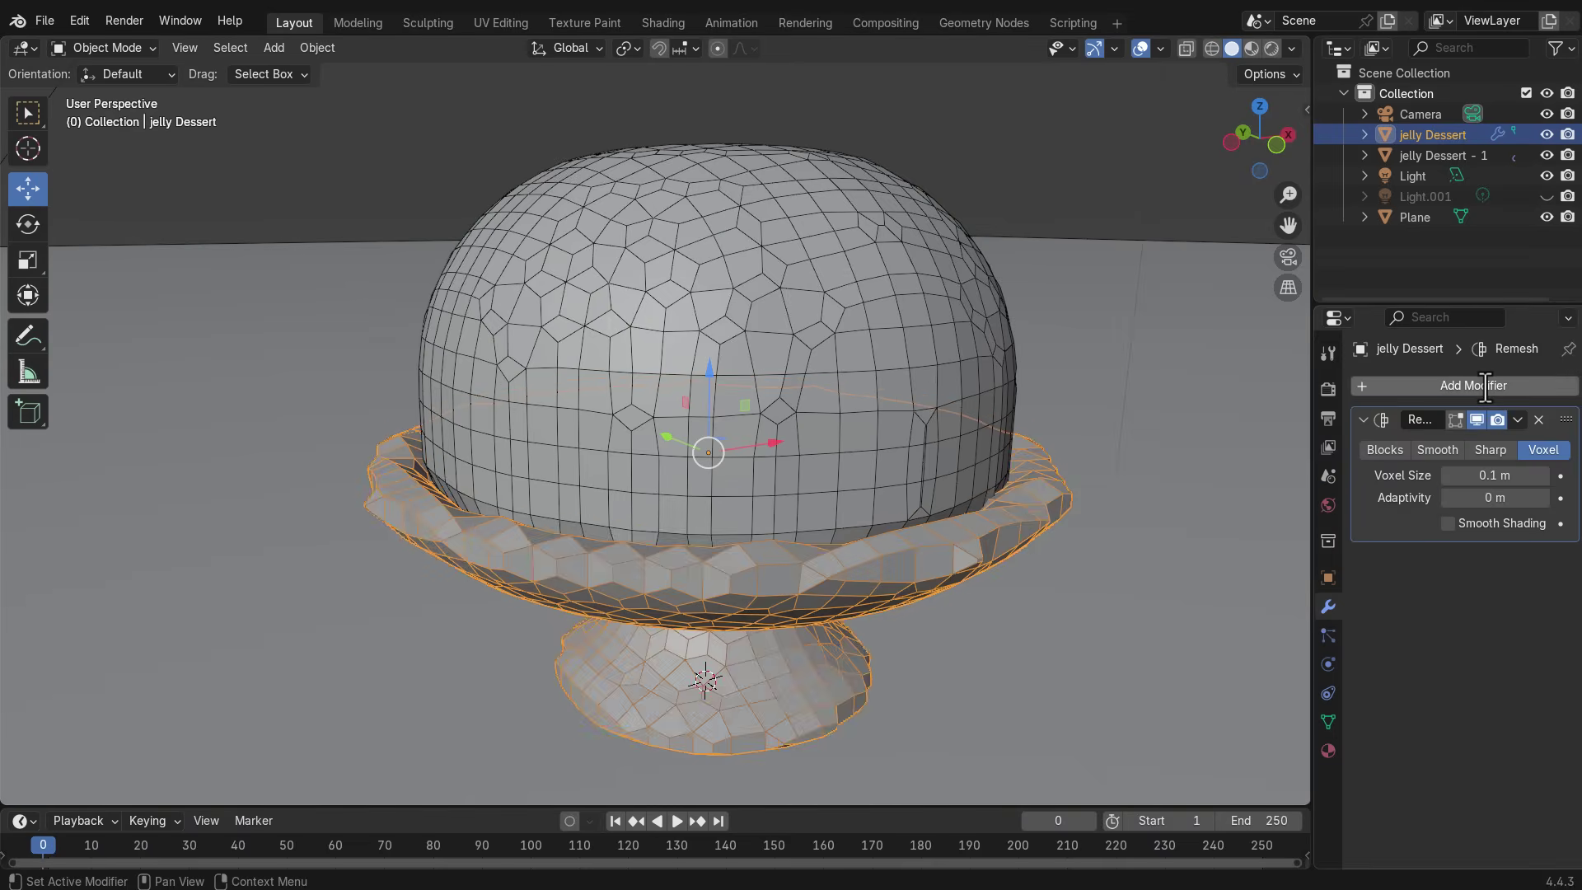
{"action": "left_click_drag", "start_coordinate": [1495, 475], "coordinate": [1508, 476]}
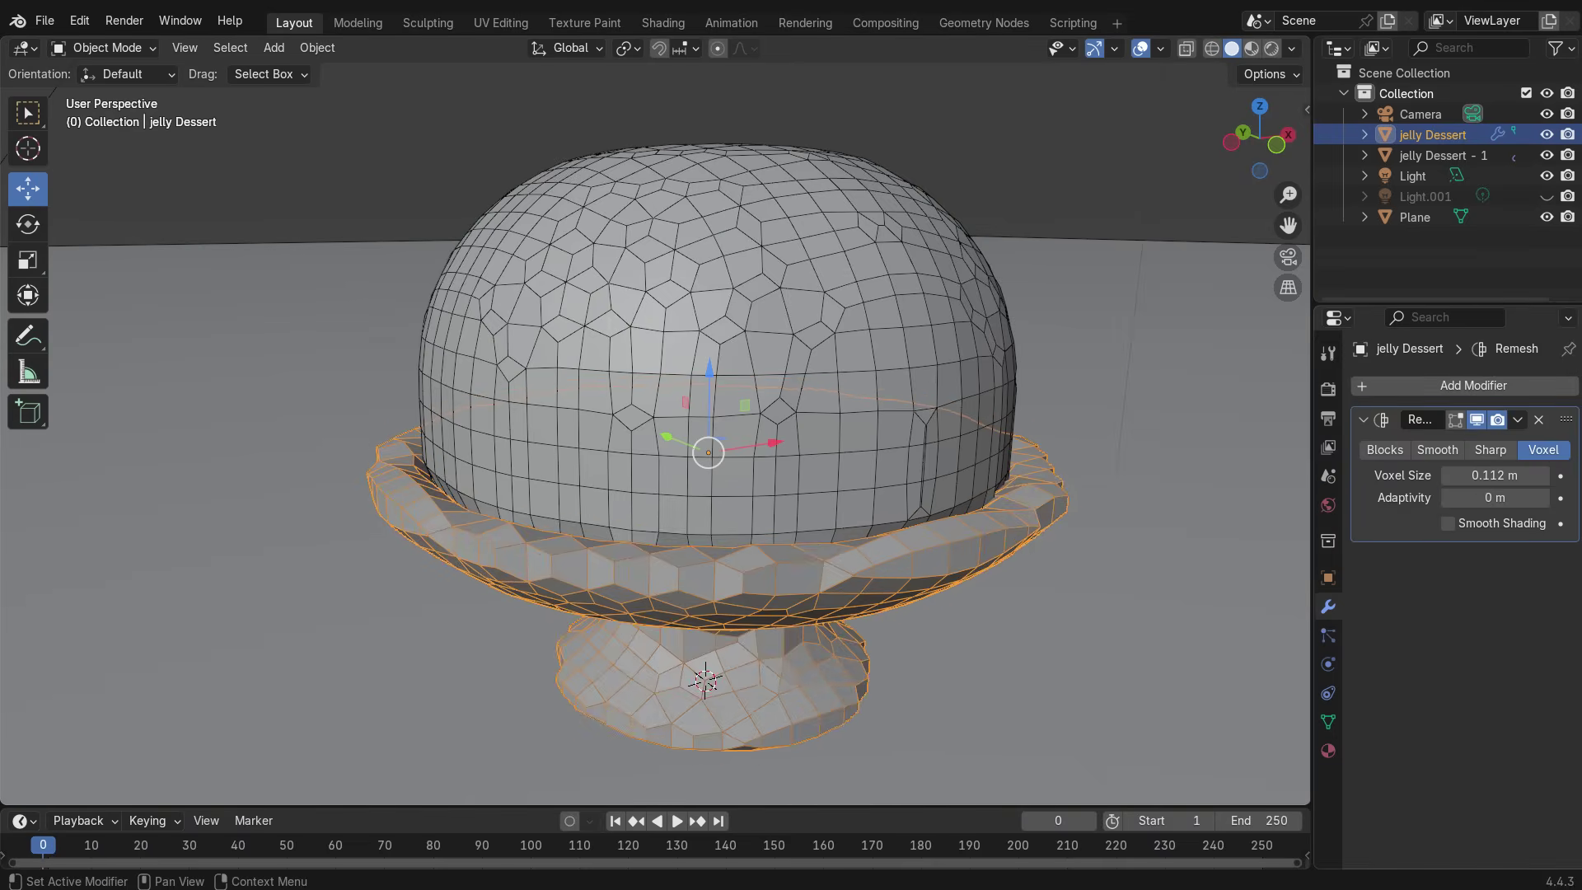
{"action": "key", "text": "ctrl+z"}
{"action": "left_click", "coordinate": [1539, 420]}
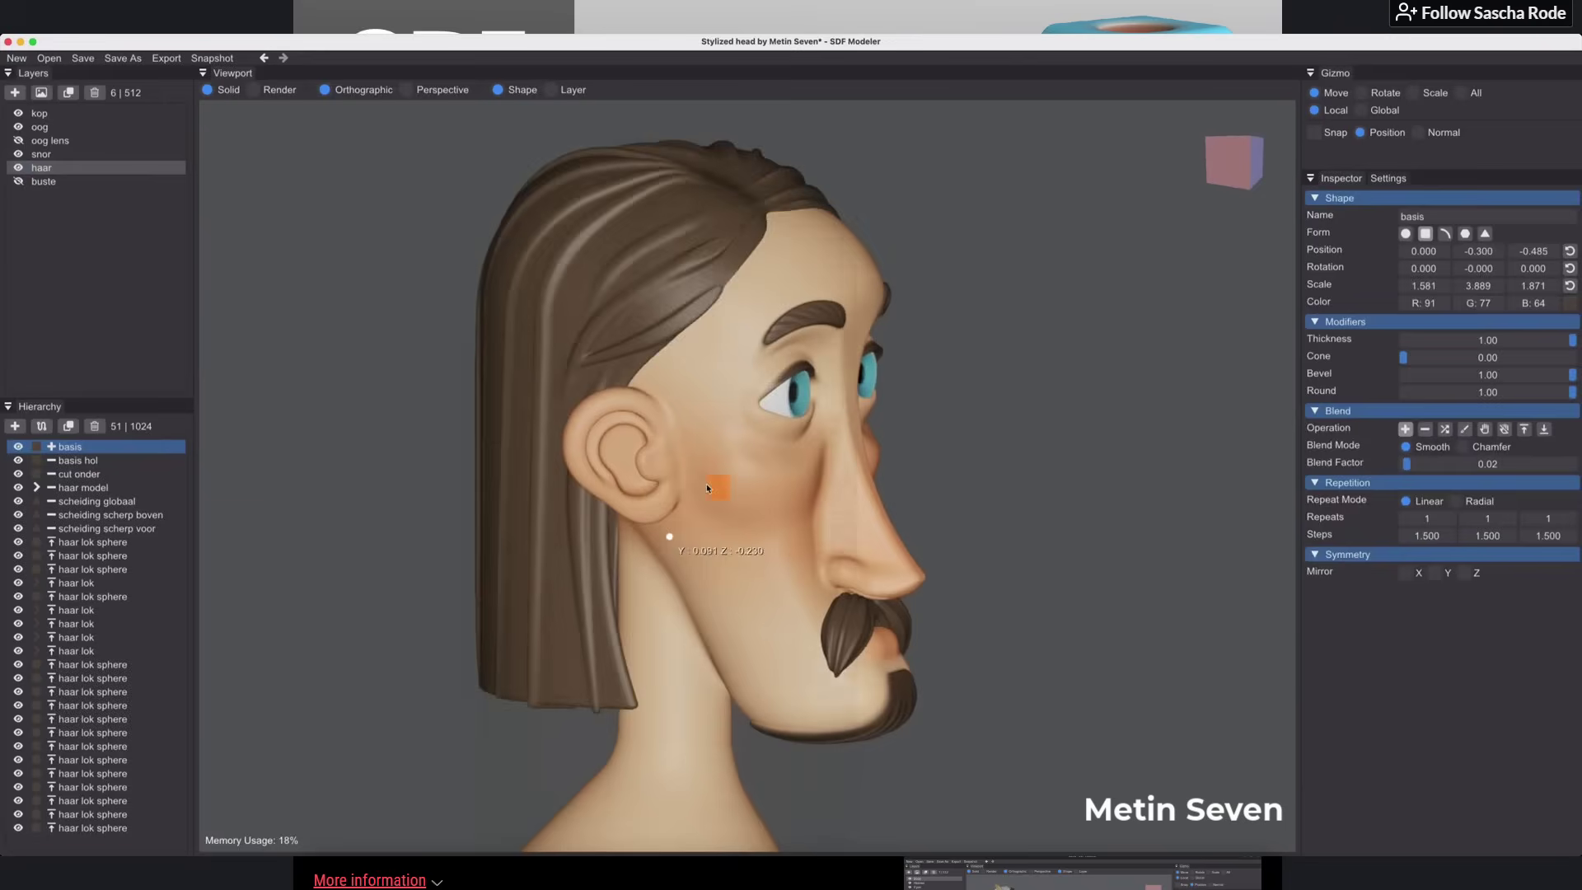
- In SDF Modeler, try moving the basis hair shape away from the stylized head and undo the move
{"action": "scroll", "coordinate": [547, 461], "scroll_direction": "down", "scroll_amount": 3}
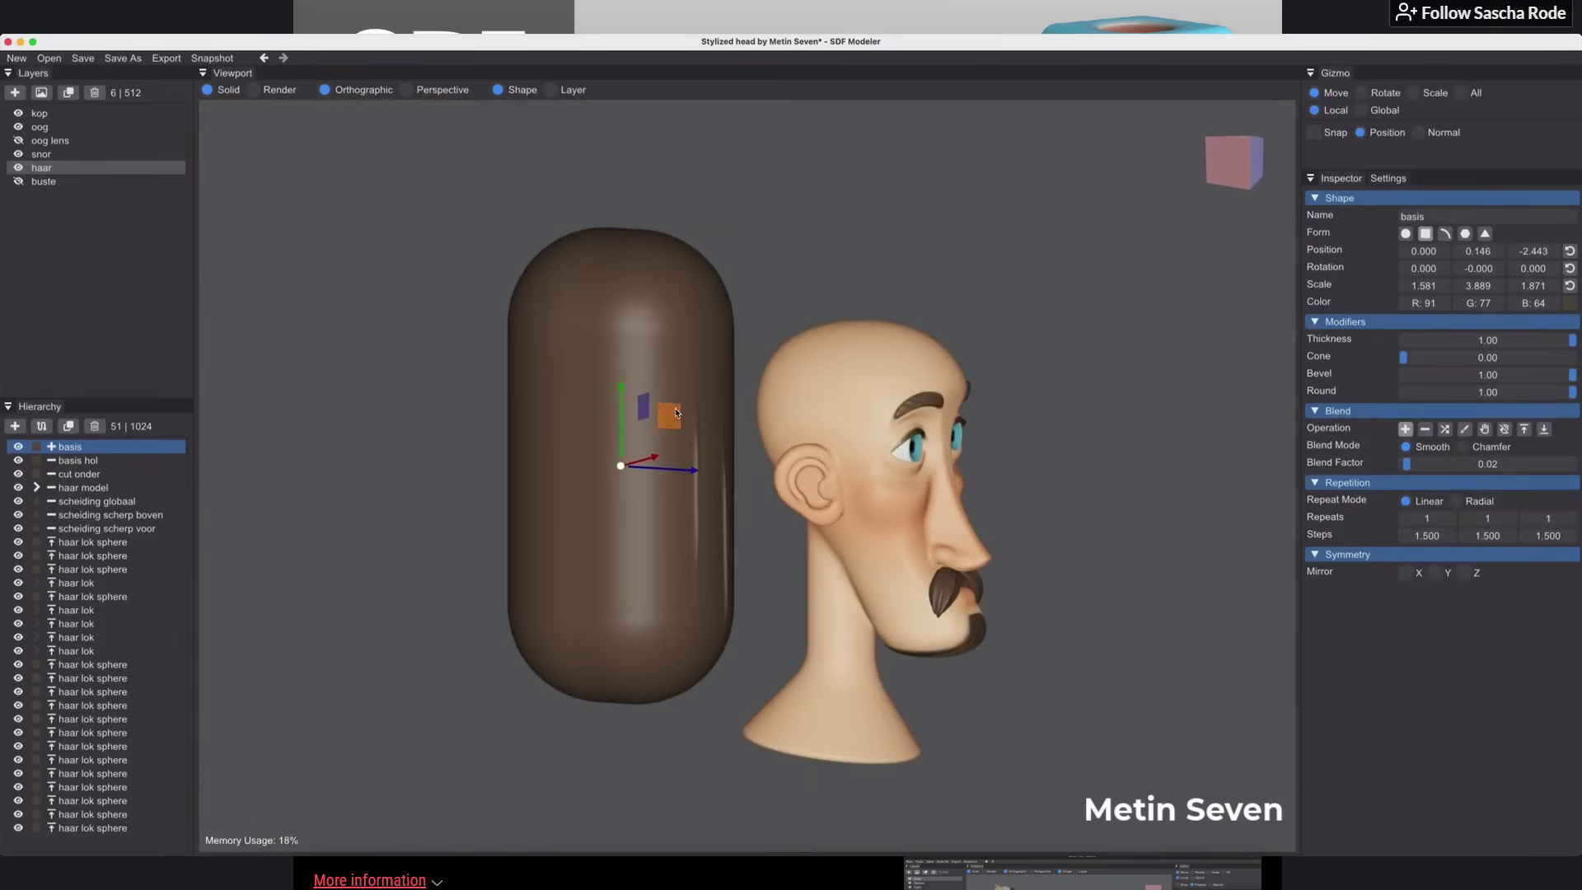
{"action": "key", "text": "super+z"}
{"action": "scroll", "coordinate": [874, 478], "scroll_direction": "up", "scroll_amount": 3}
{"action": "middle_click_drag", "start_coordinate": [915, 482], "coordinate": [746, 486]}
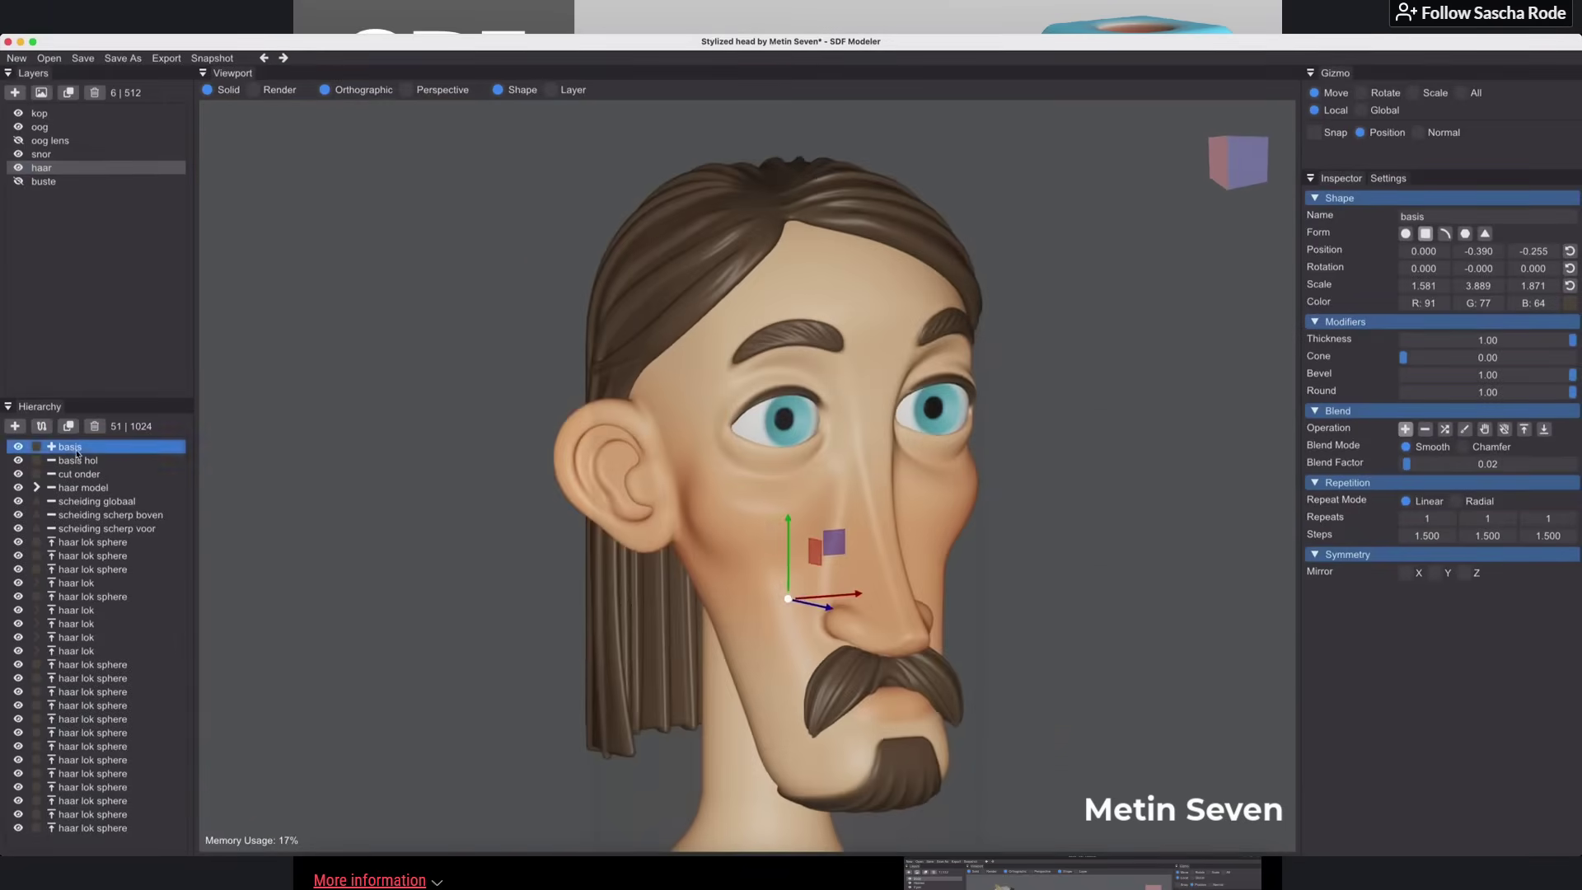
- Select the cut onder shape of the hair layer and examine how it trims the hair
{"action": "left_click", "coordinate": [78, 473]}
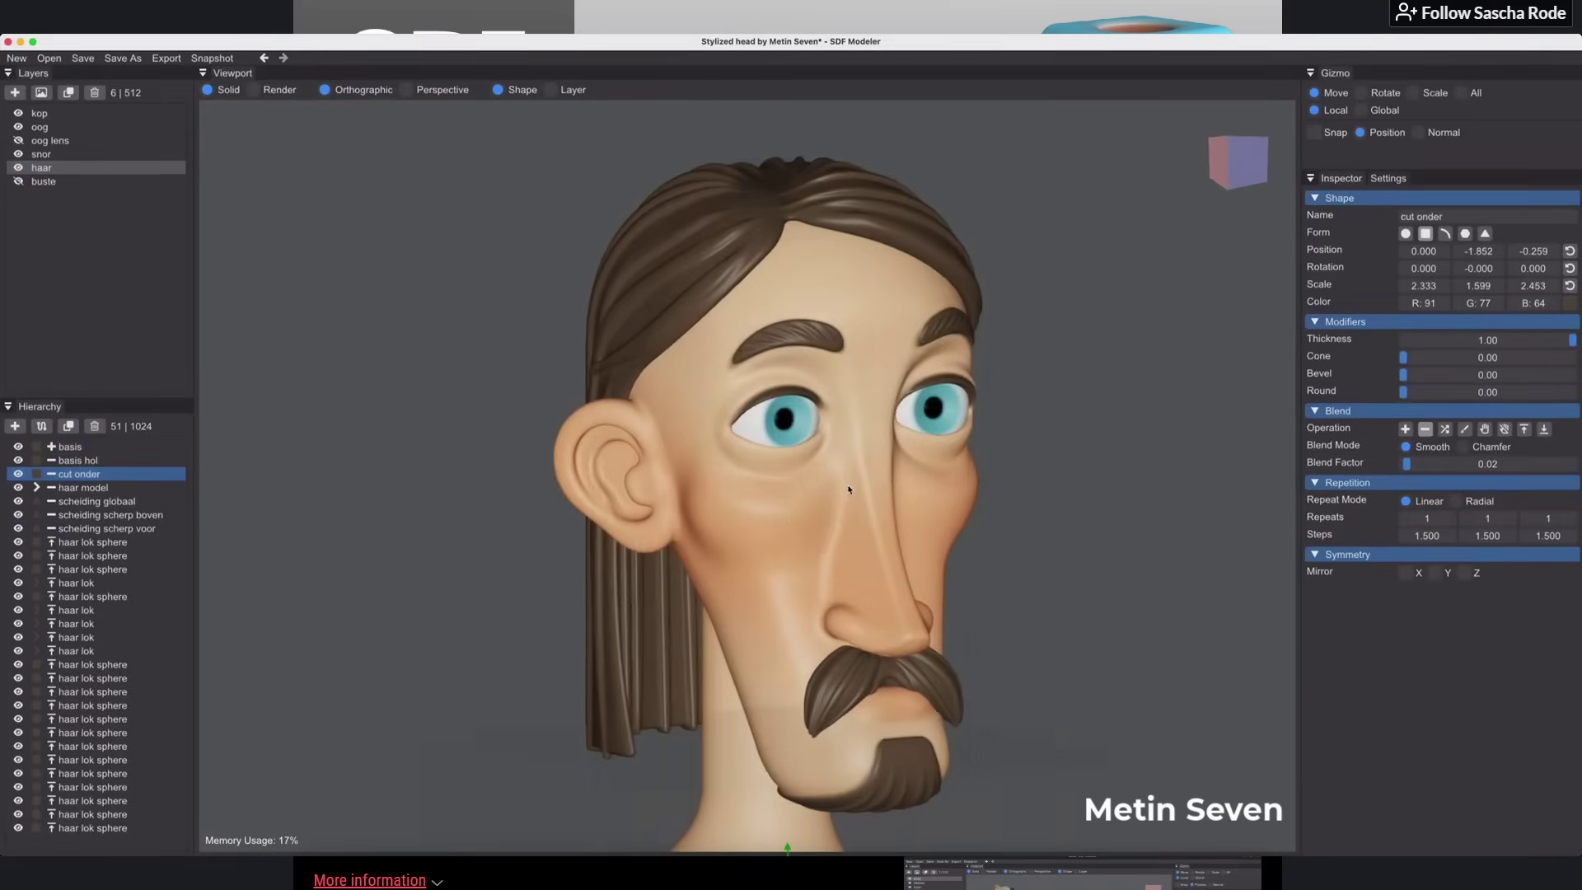
{"action": "scroll", "coordinate": [848, 489], "scroll_direction": "down", "scroll_amount": 5}
{"action": "left_click_drag", "start_coordinate": [756, 645], "coordinate": [754, 628]}
- Expand the haar model group, select its cut voorhoofd en oor shape and inspect it on the head
{"action": "left_click", "coordinate": [82, 488]}
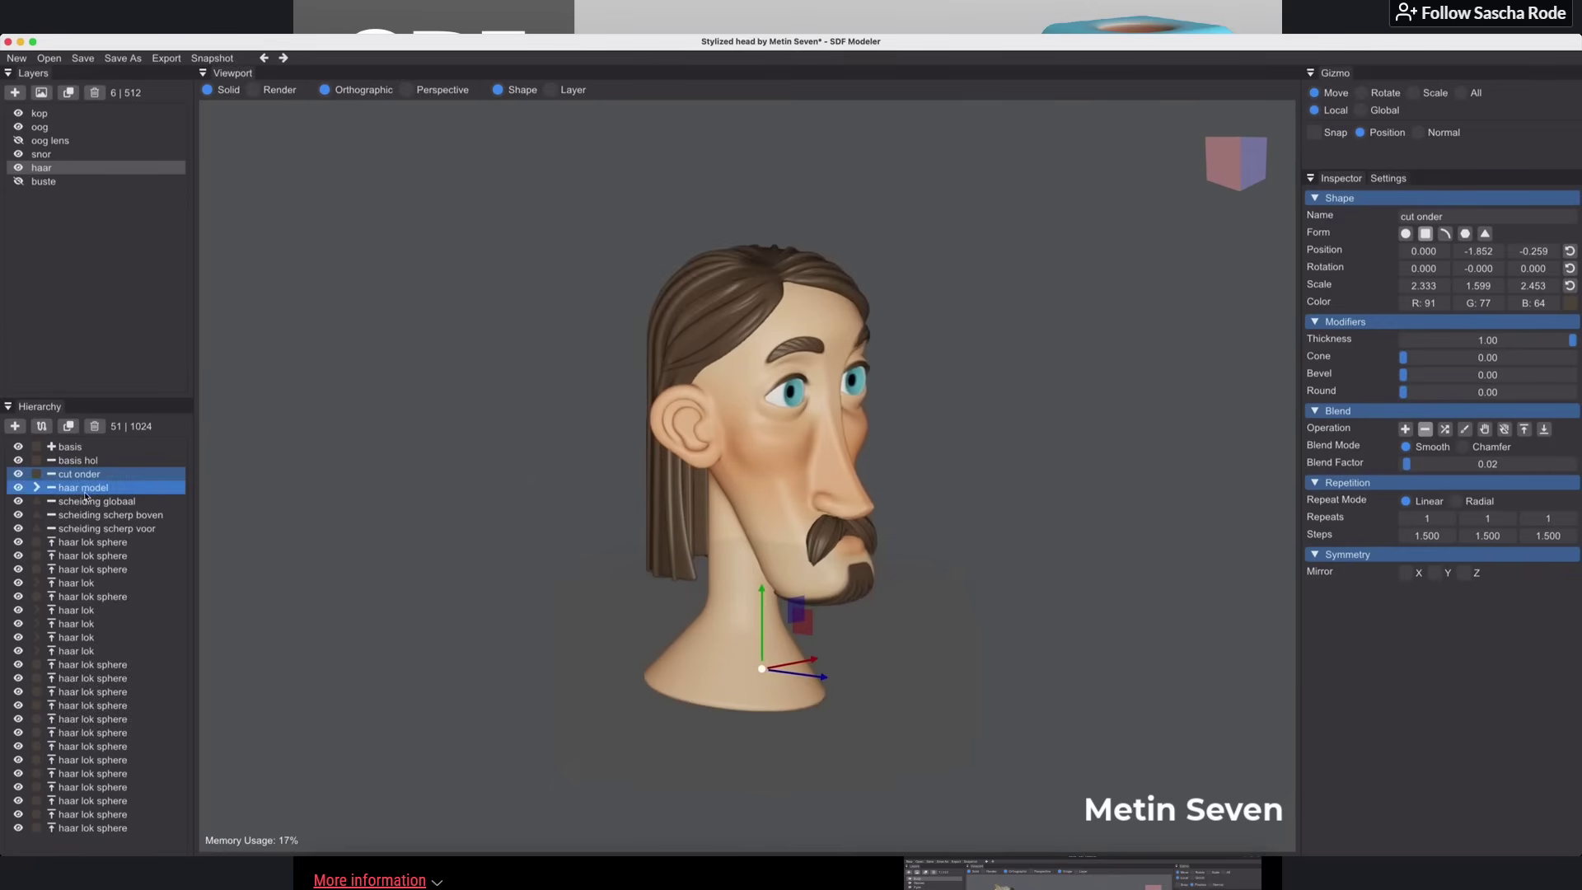
{"action": "left_click", "coordinate": [36, 488]}
{"action": "left_click", "coordinate": [119, 502]}
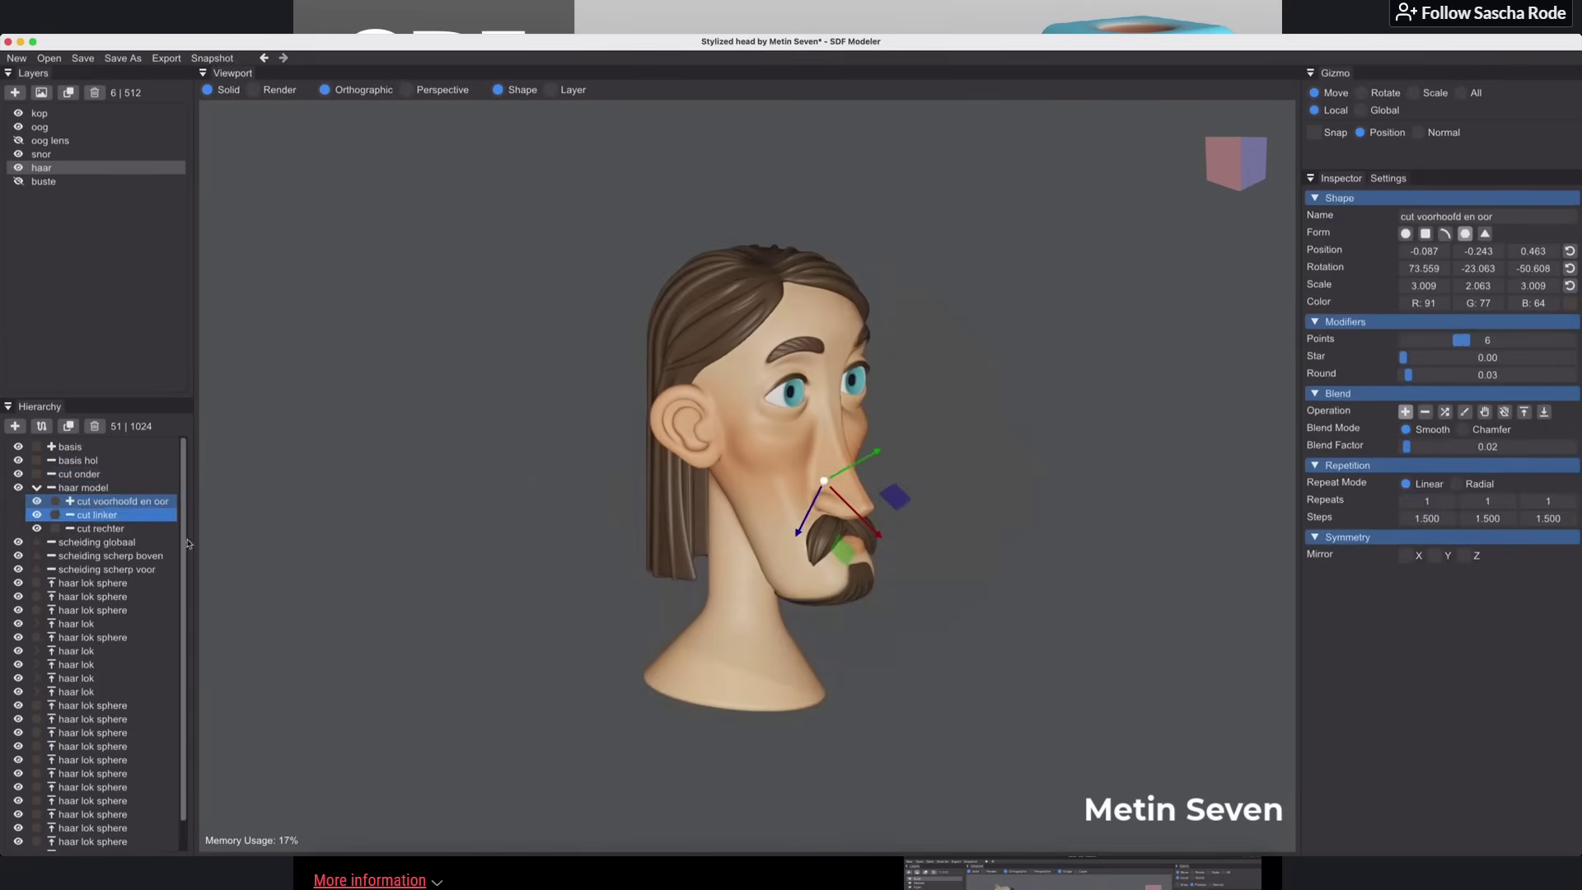
{"action": "mouse_move", "coordinate": [940, 417]}
{"action": "middle_mouse_down"}
{"action": "mouse_move", "coordinate": [962, 404]}
{"action": "mouse_move", "coordinate": [915, 445]}
{"action": "mouse_move", "coordinate": [909, 423]}
{"action": "middle_mouse_up"}
{"action": "scroll", "coordinate": [962, 404], "scroll_direction": "up", "scroll_amount": 3}
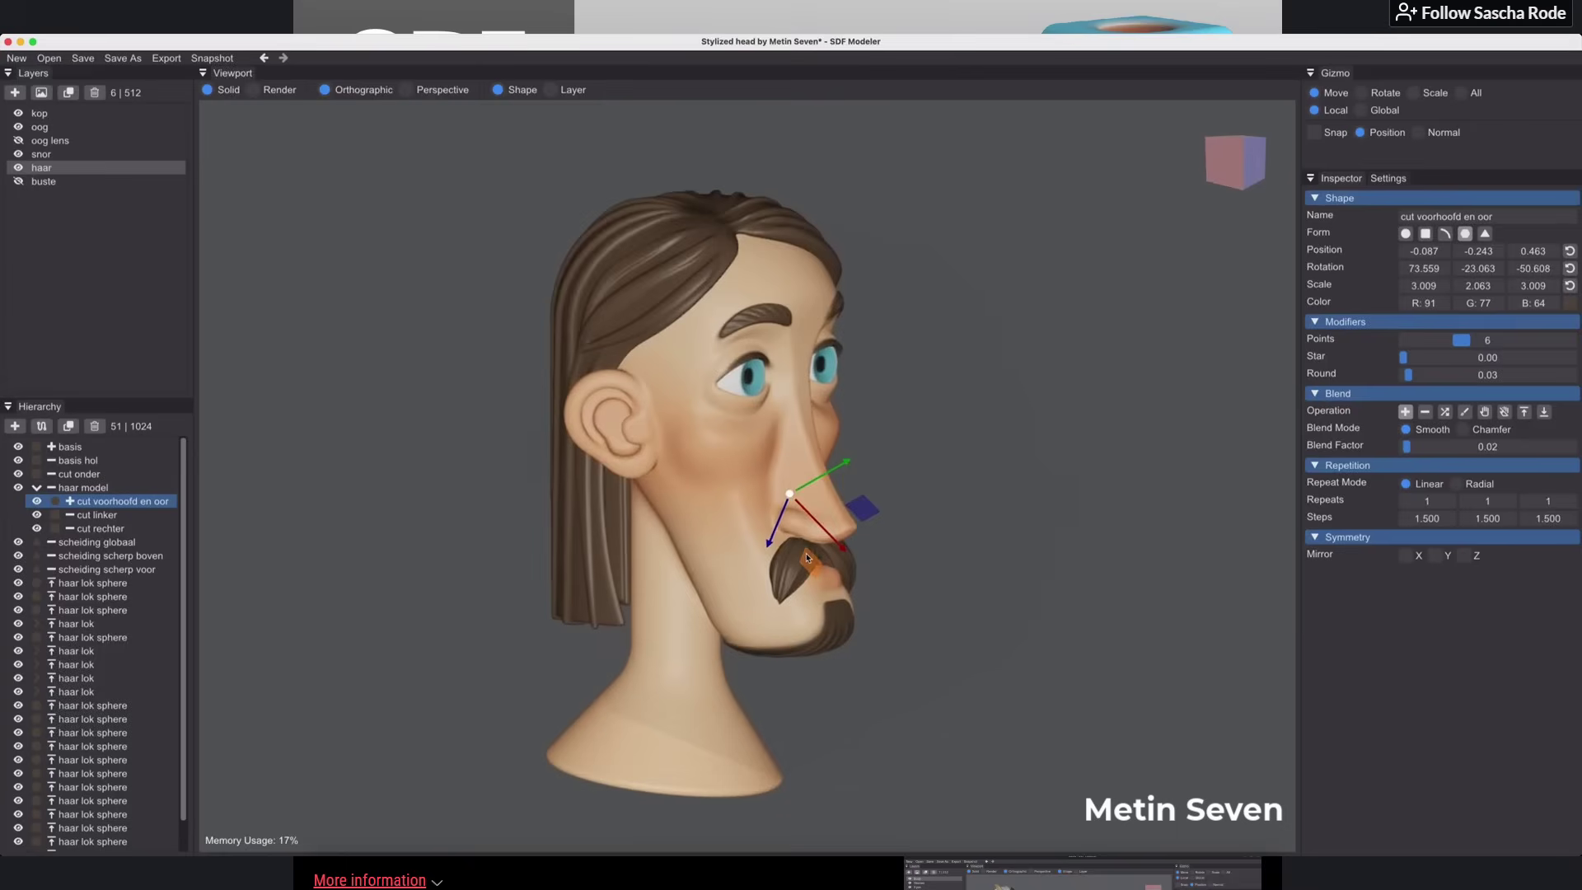